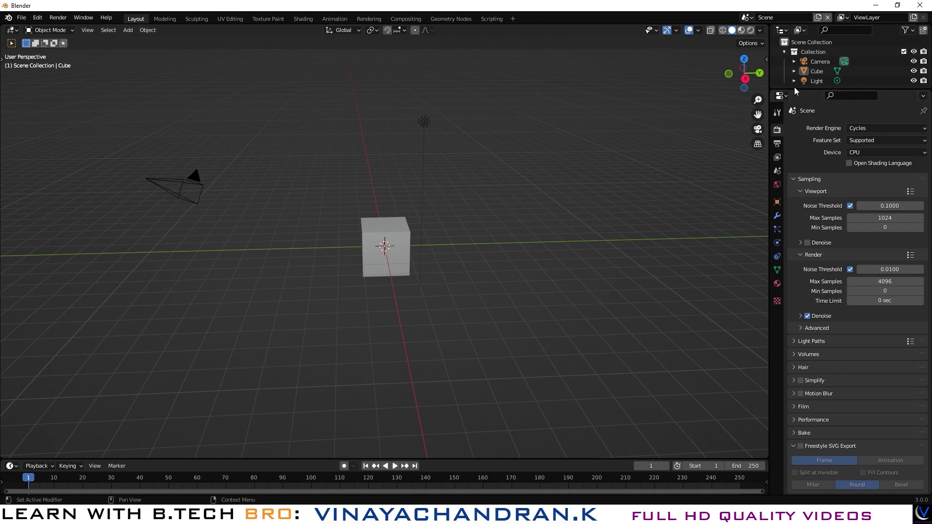
- Make the Outliner taller, widen the right-hand panels, and select the default cube
drag(794, 90, 806, 151)
drag(770, 174, 725, 176)
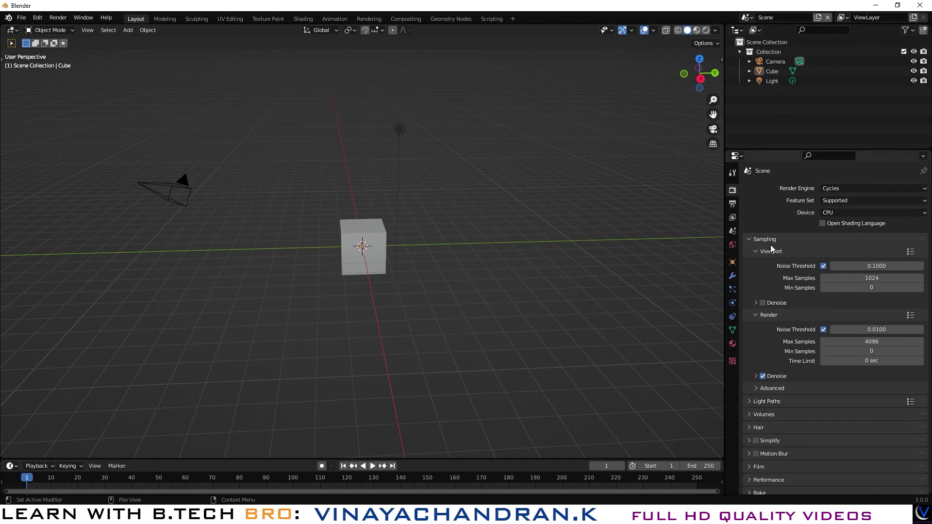
click(355, 237)
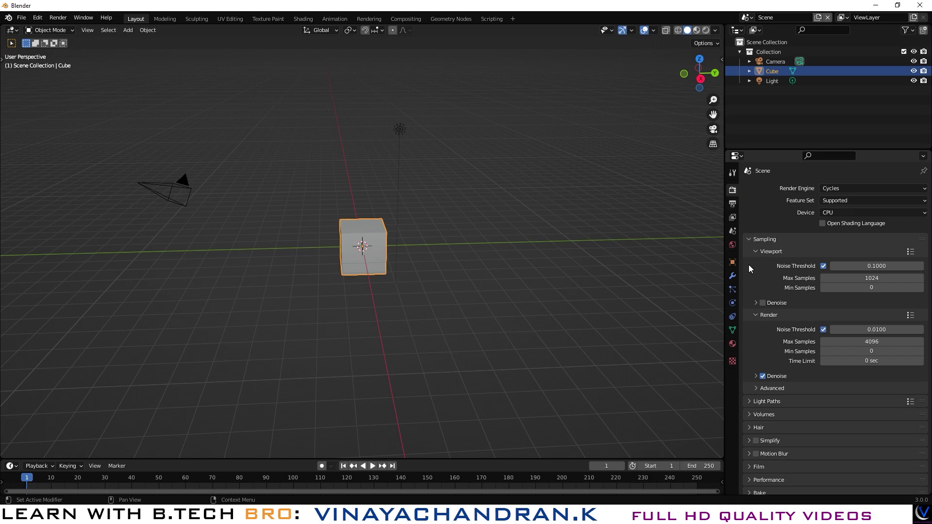
- Browse the Tool, Render, Output, View Layer, Scene and World property tabs
click(733, 175)
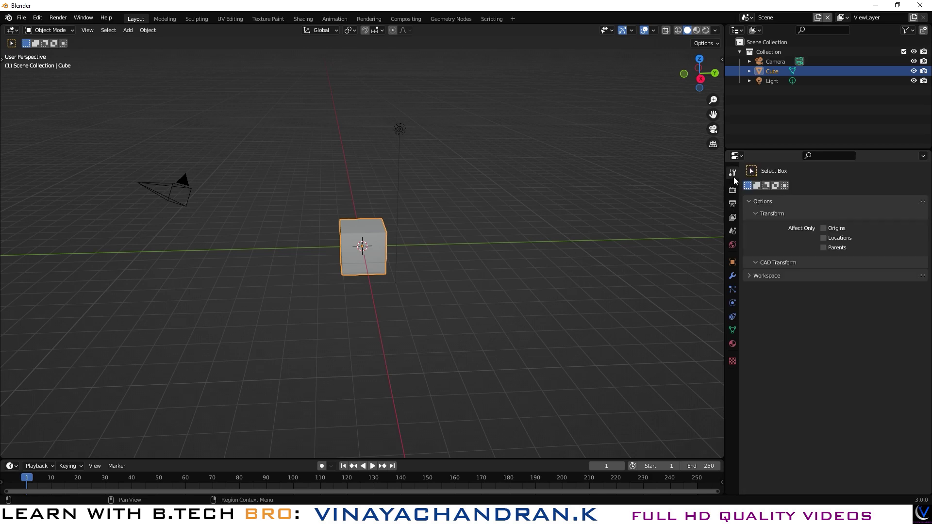
click(733, 190)
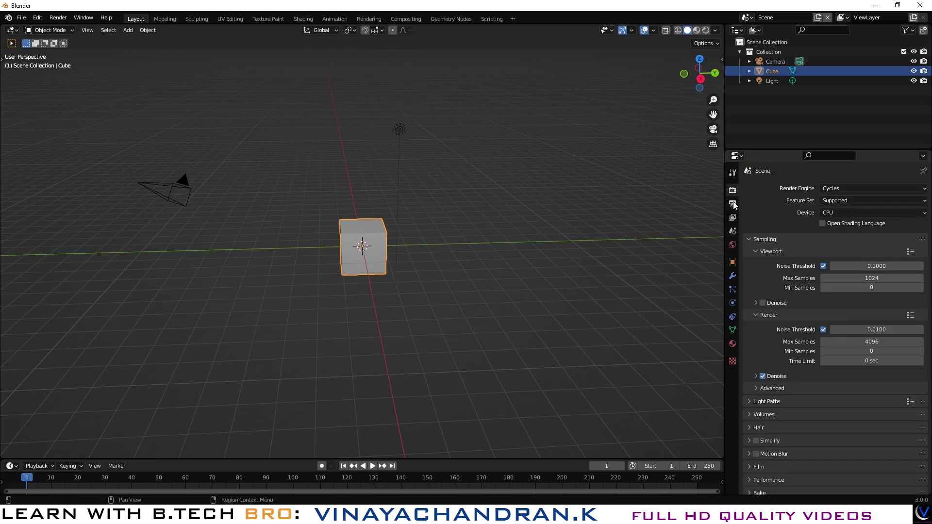
click(732, 206)
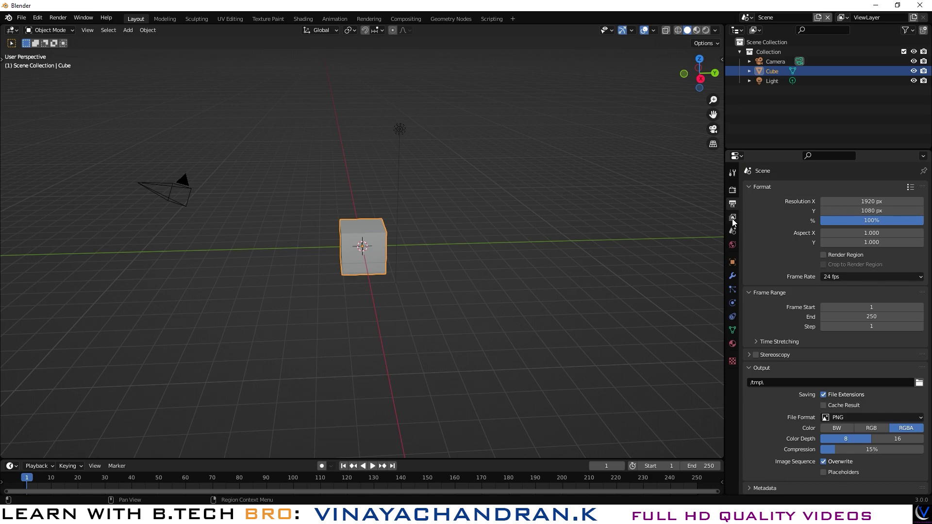
click(732, 217)
click(734, 231)
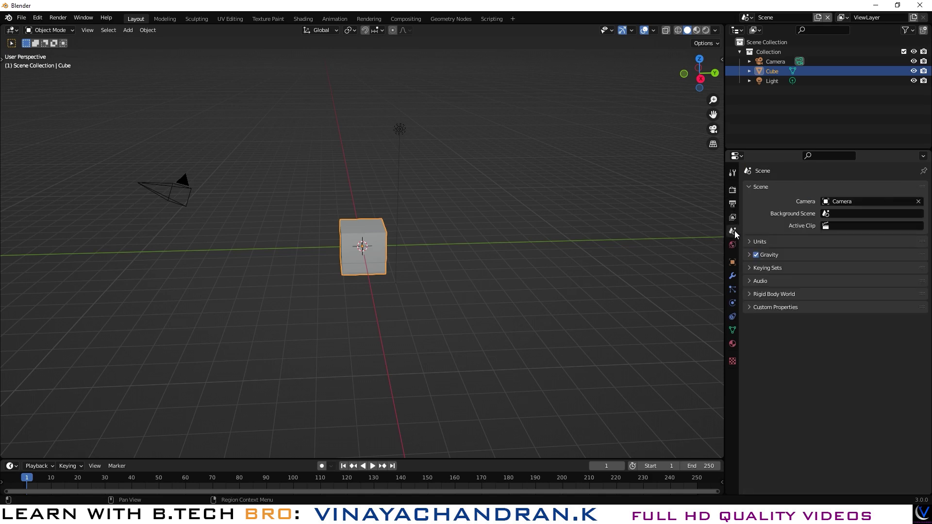
click(733, 245)
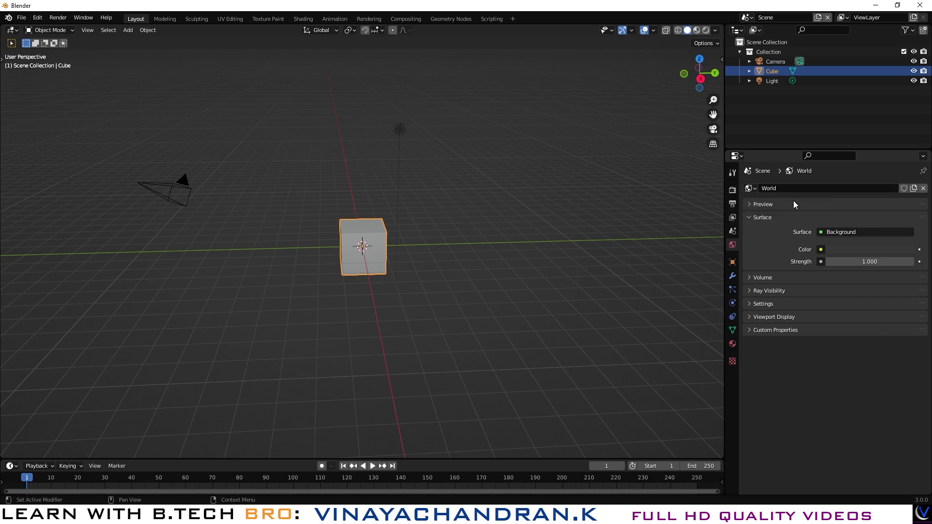
- Browse the cube's Object, Modifier, Particle, Physics, Constraint and Object Data tabs
click(733, 262)
click(733, 276)
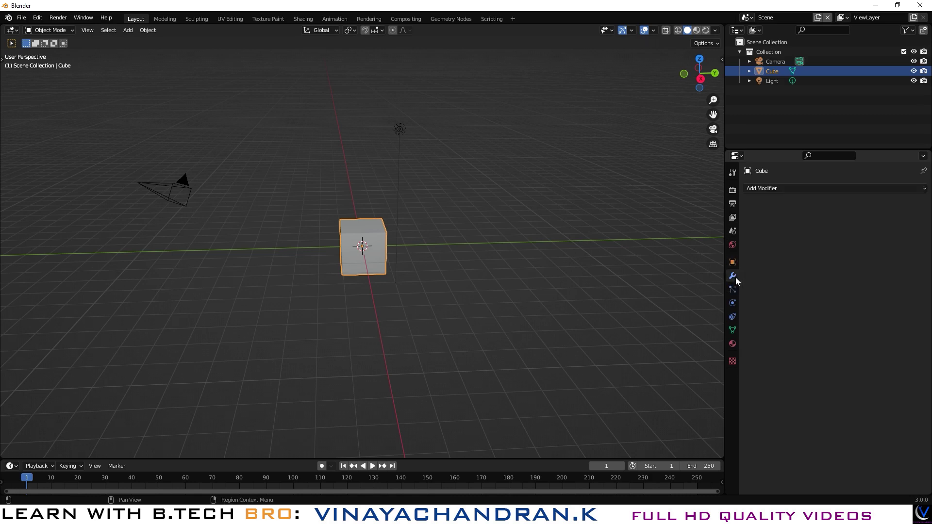
click(734, 290)
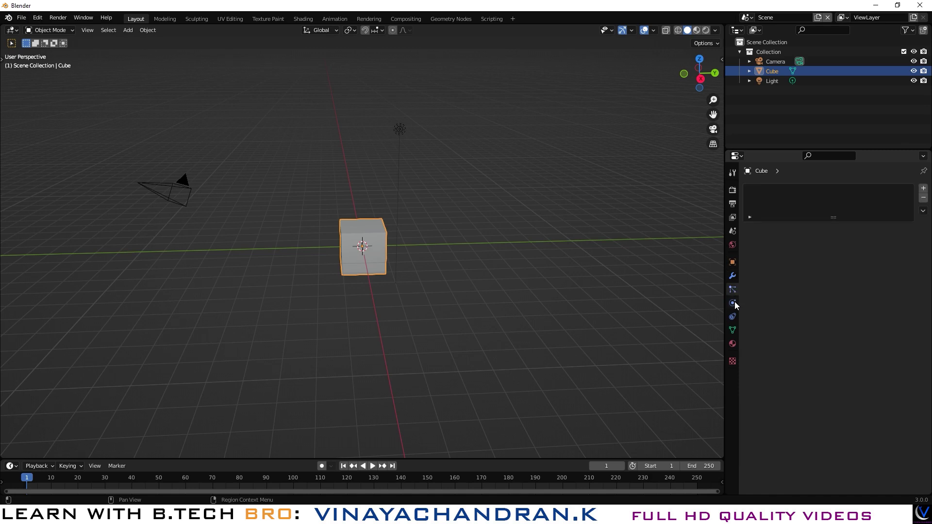
click(734, 301)
click(732, 316)
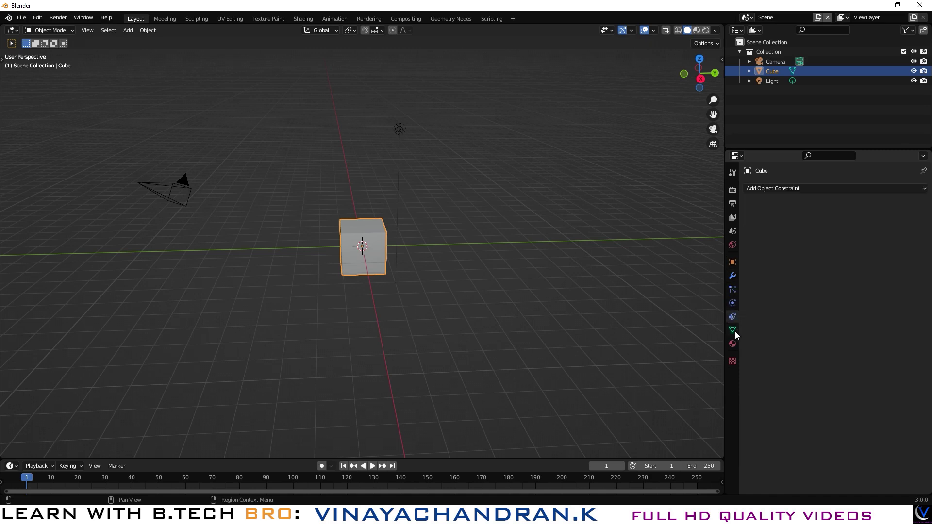
click(733, 330)
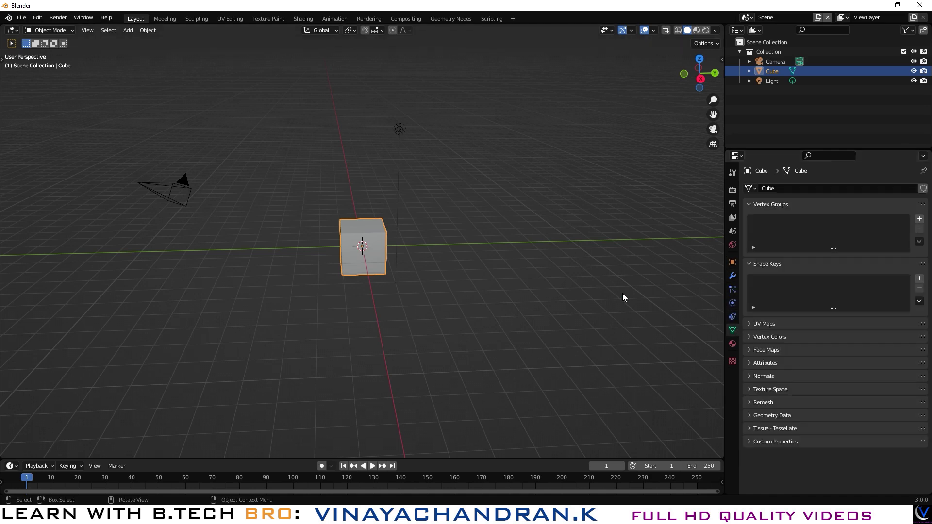
- Select the camera and check its Camera sensor subpanel, then select the point light
click(182, 179)
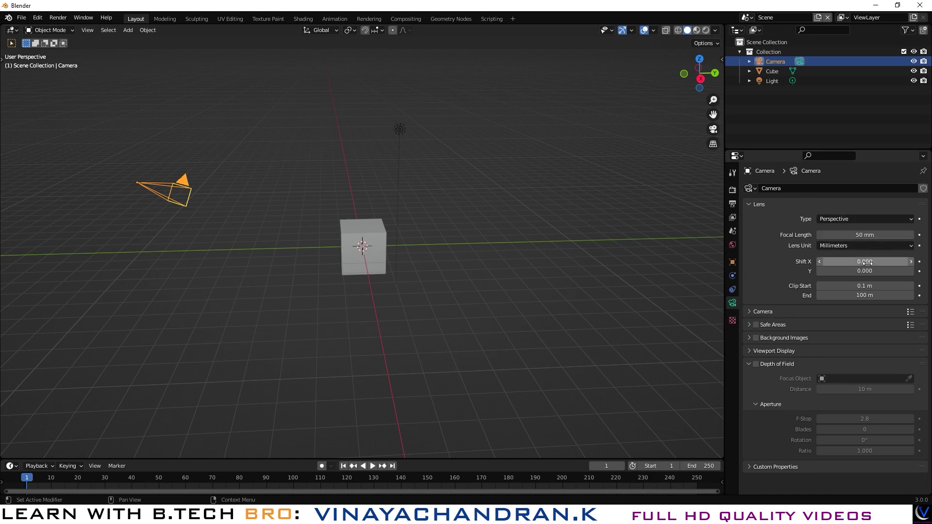
click(745, 310)
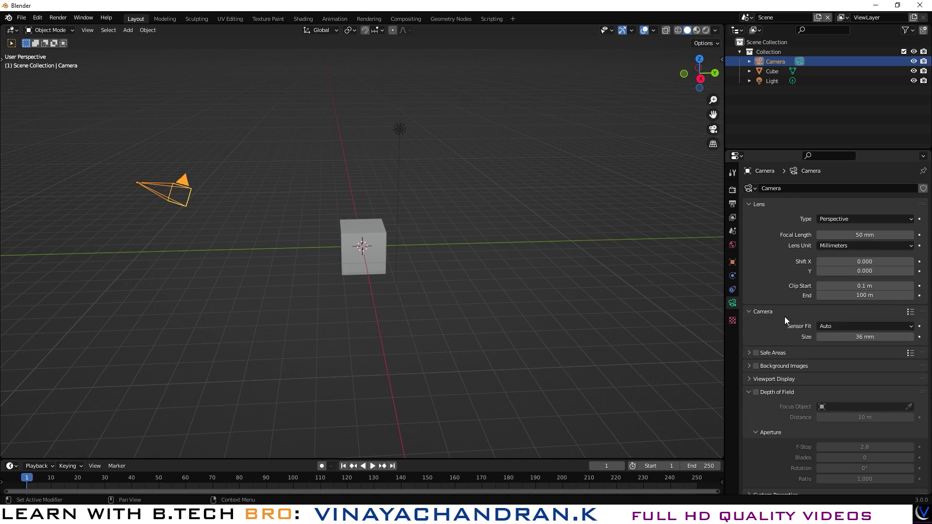
click(748, 311)
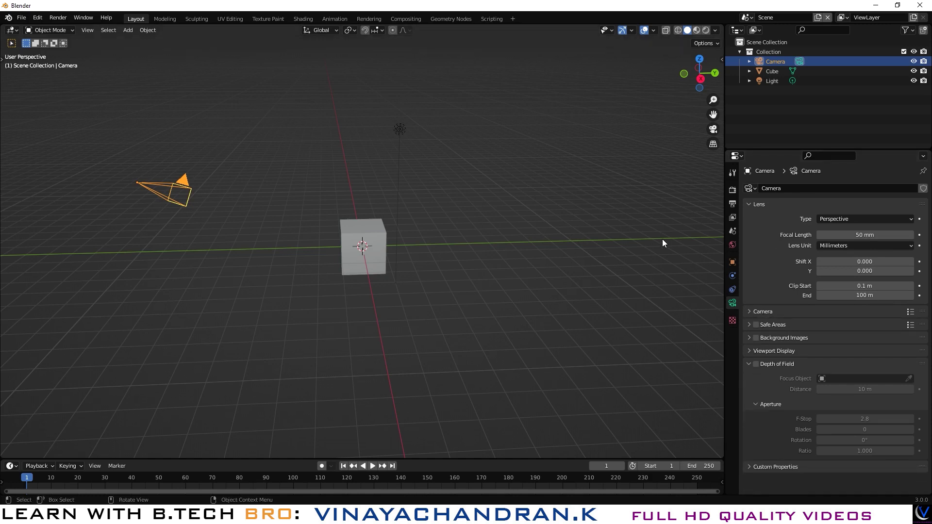
click(399, 127)
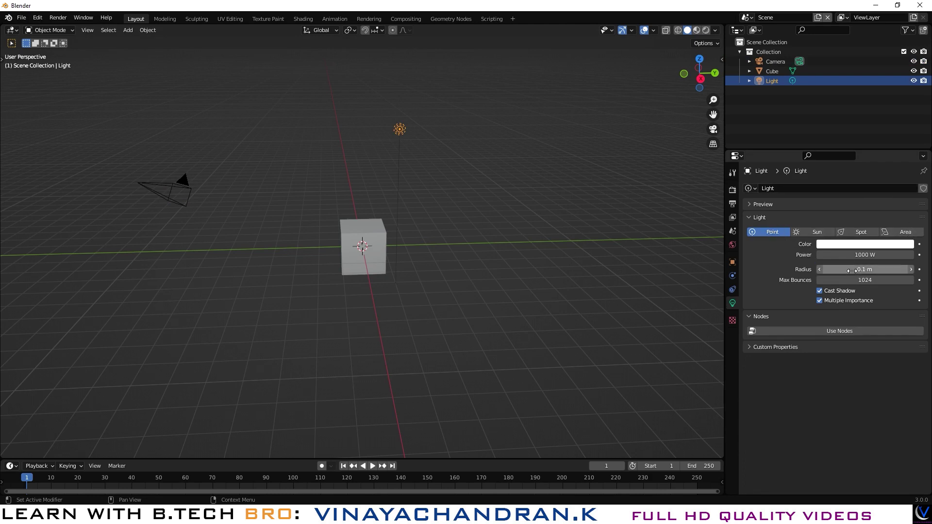
- Set the point light's radius to 0.34 m, then reselect the cube
mouse_move(865, 269)
mouse_down()
mouse_move(922, 269)
mouse_move(873, 269)
mouse_up()
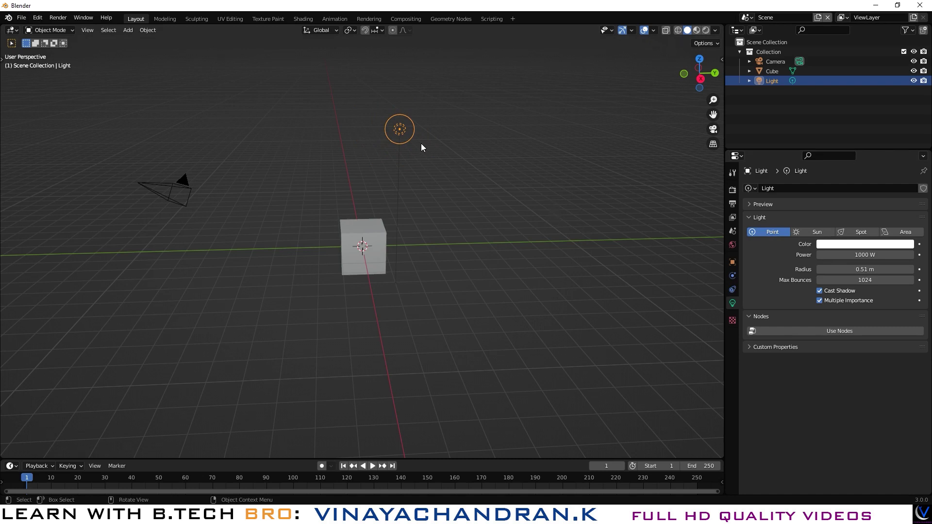
drag(869, 270, 845, 270)
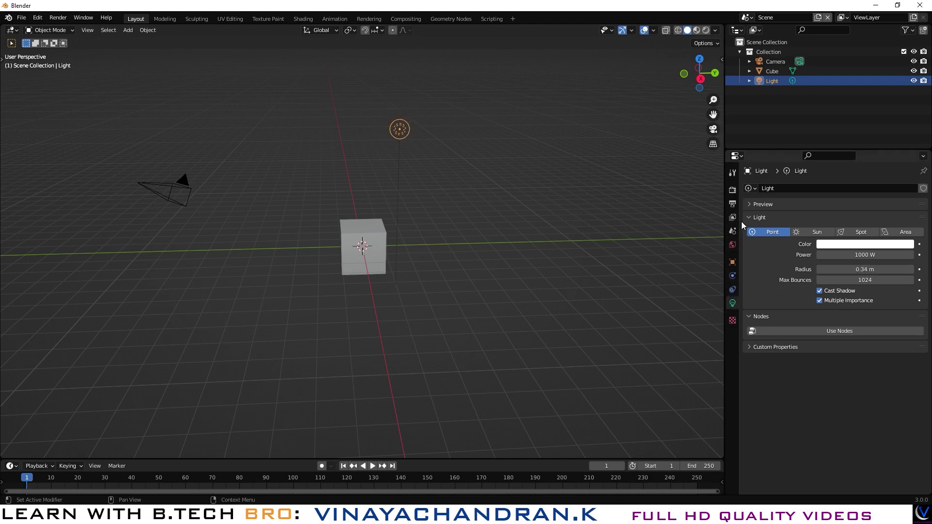
click(496, 198)
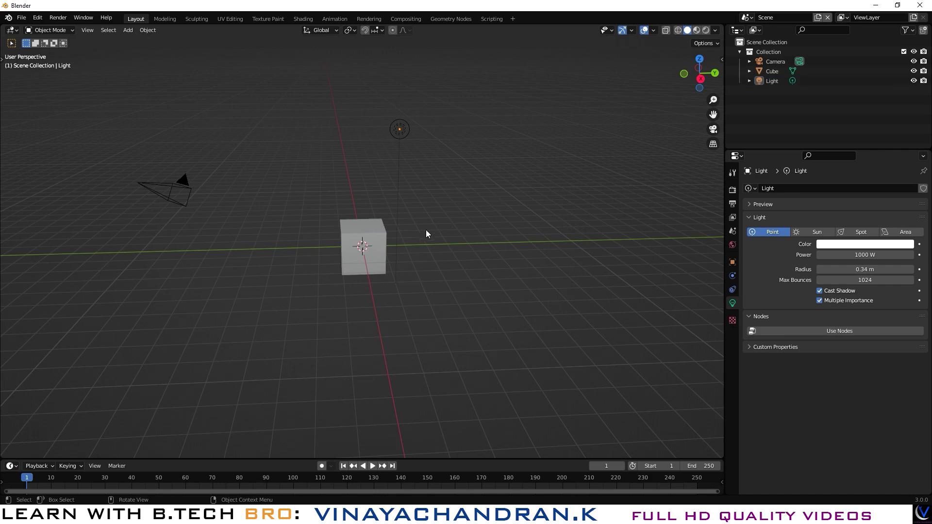
click(376, 236)
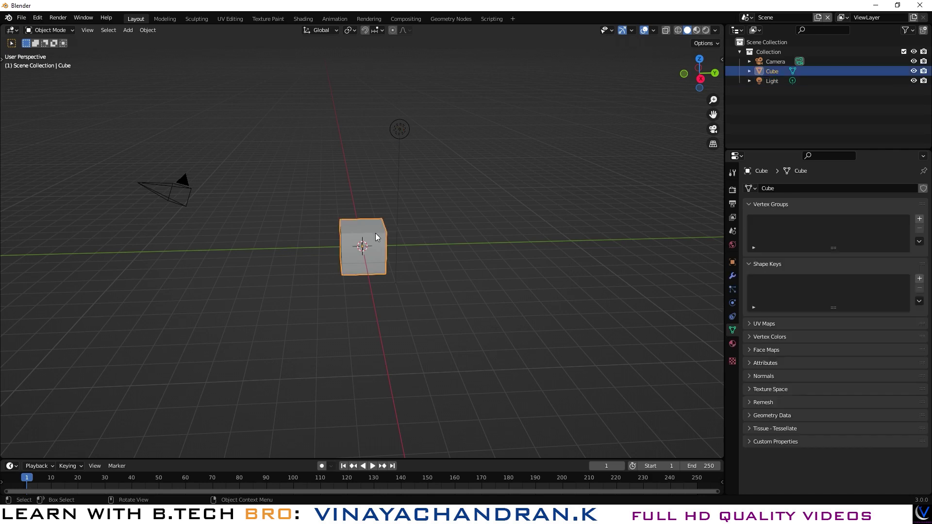
- In Render Properties, check the engine and device lists, keeping Cycles on CPU
click(733, 190)
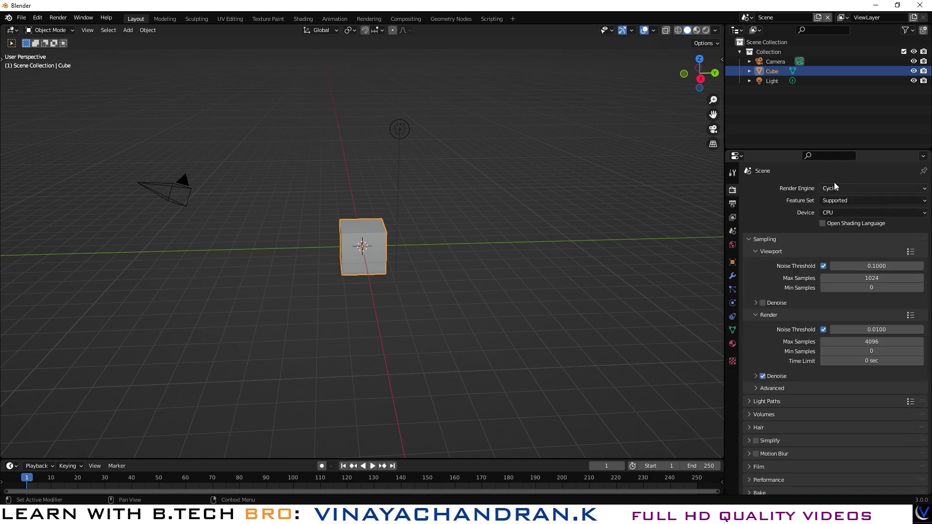
click(883, 188)
click(896, 213)
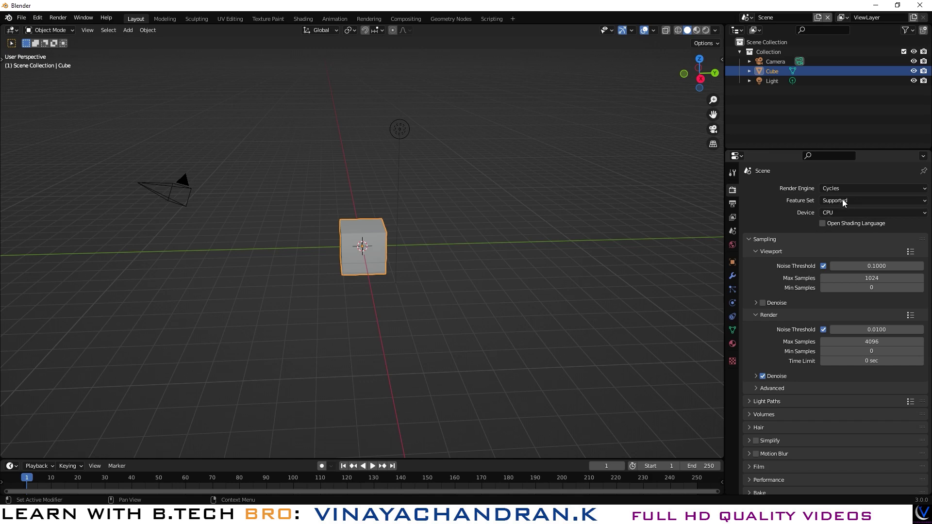
- Scroll through the Output Properties panels, then switch to Scene Properties
click(732, 206)
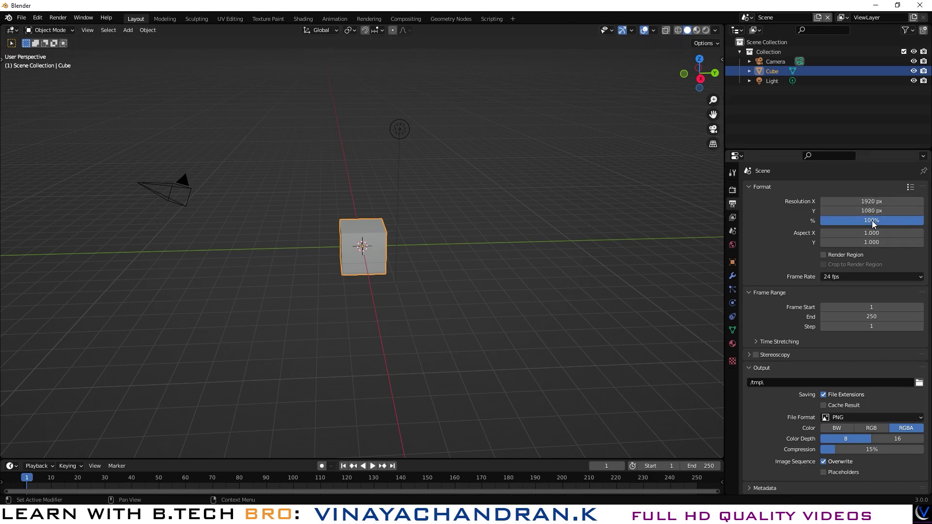
scroll(853, 378, down, 1)
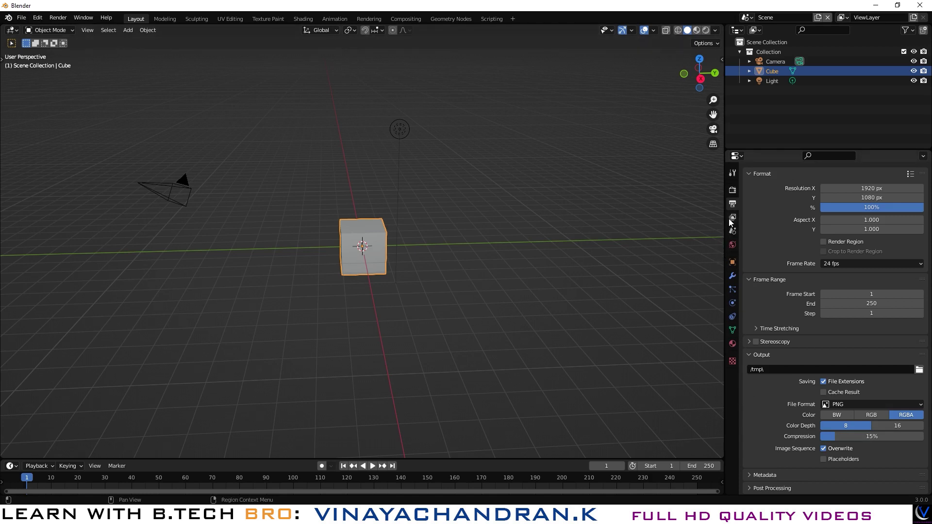
click(733, 232)
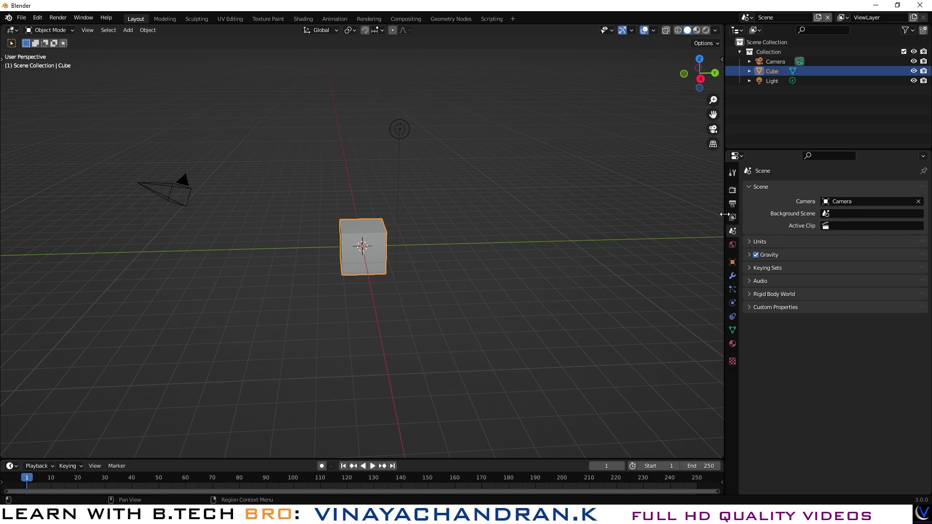
- Expand the scene's Units panel and switch the unit system to Imperial
click(749, 243)
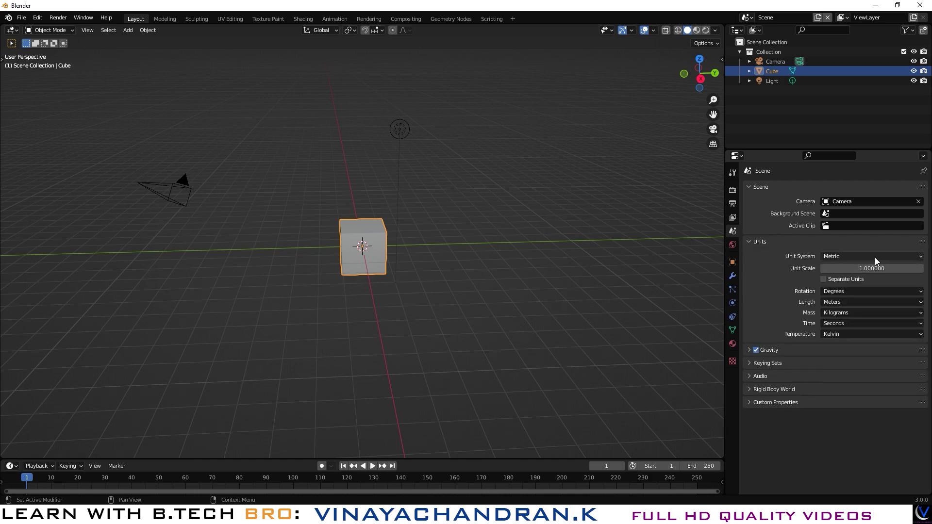
click(855, 303)
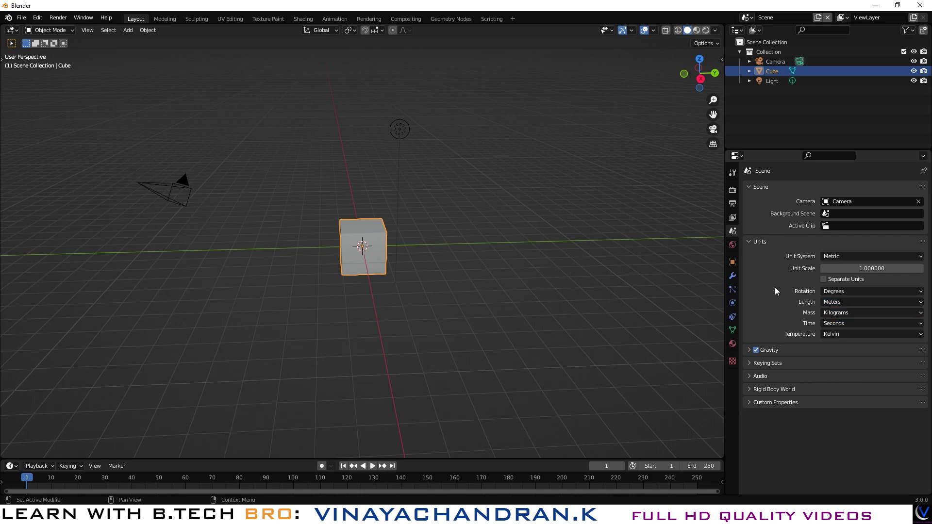
click(866, 257)
click(858, 289)
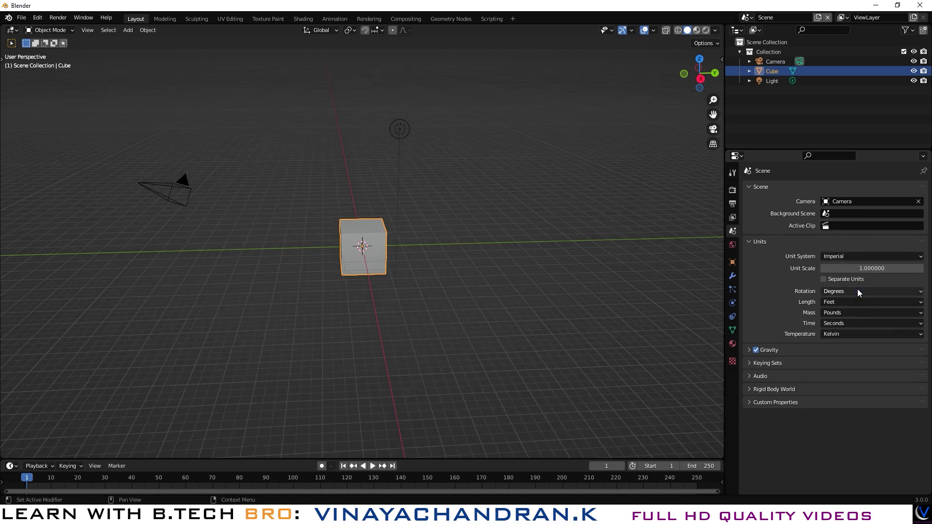
- Switch the unit system back to Metric and show the World properties
click(854, 301)
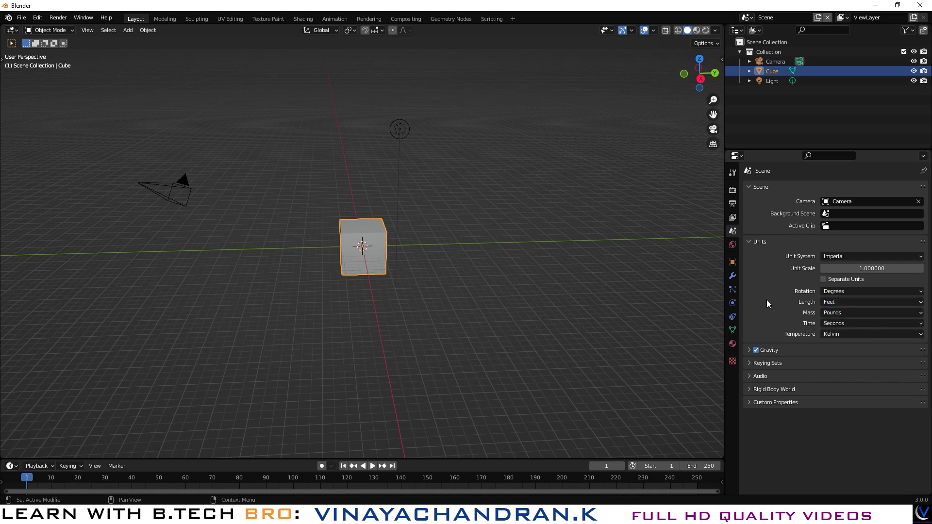
click(876, 258)
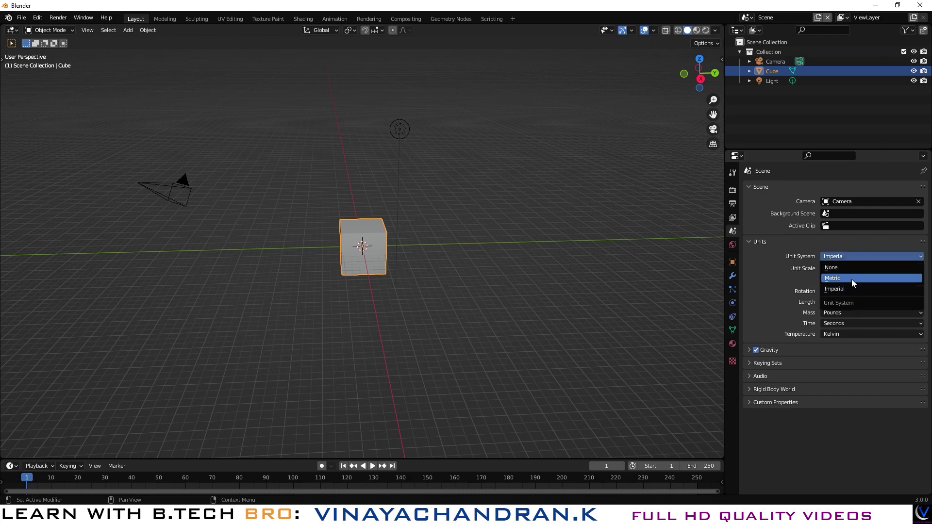
click(852, 278)
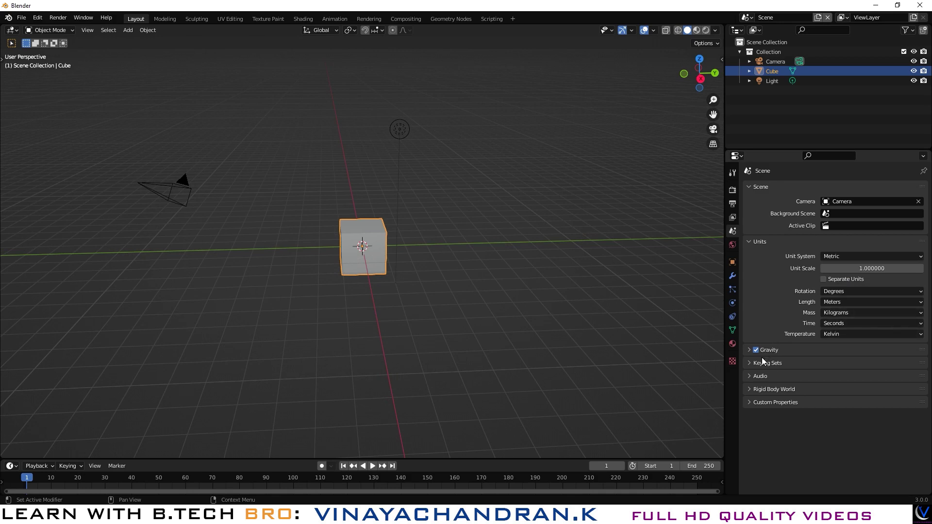
click(732, 244)
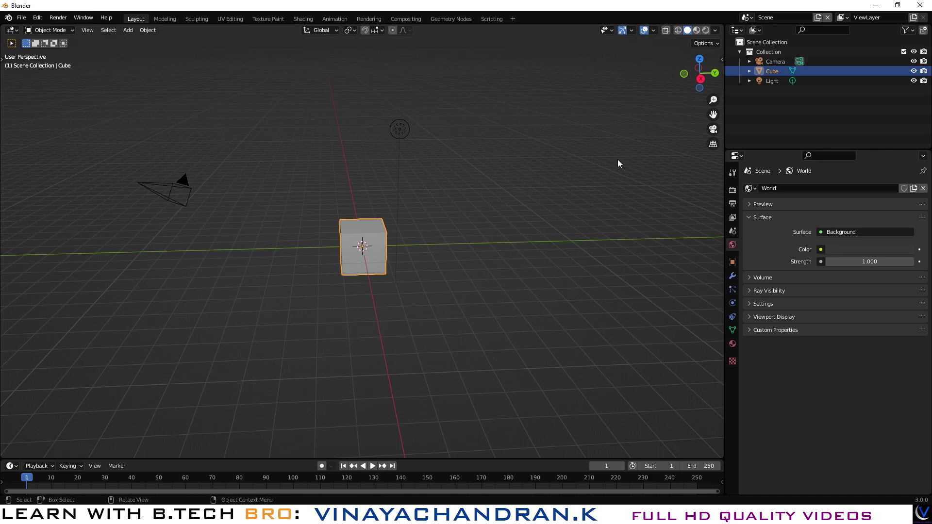
- Brighten the world background colour to light grey
click(750, 189)
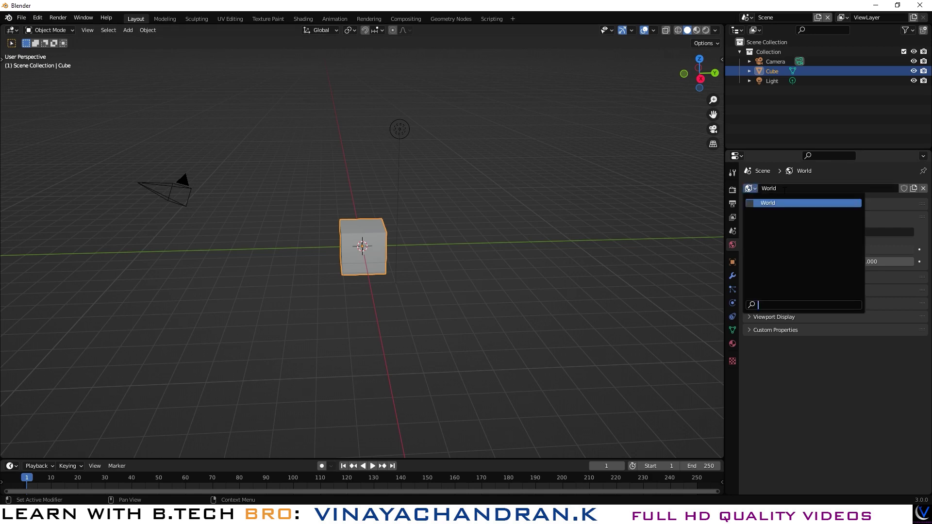
click(908, 212)
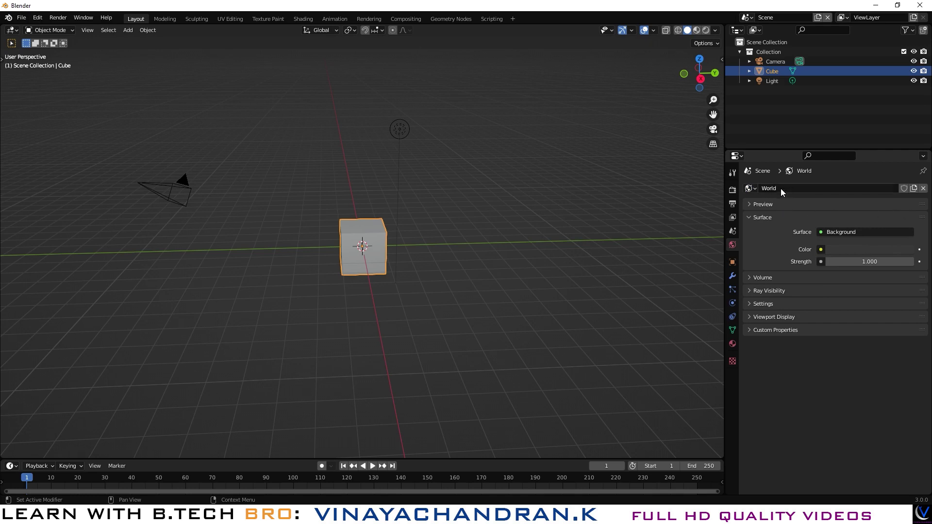
click(864, 250)
drag(908, 166, 907, 131)
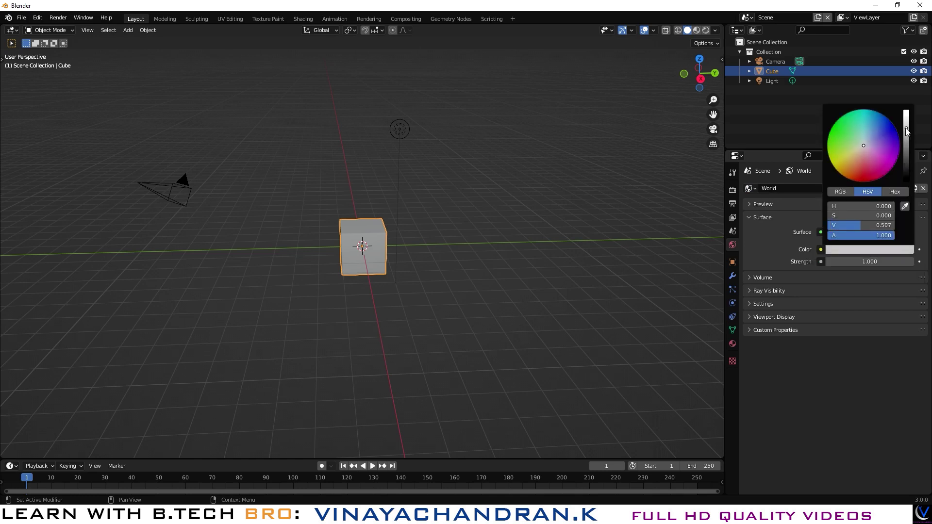
- Test-render with F12, then raise the world colour to full white (V 1.000)
click(521, 206)
middle_drag(534, 266, 467, 253)
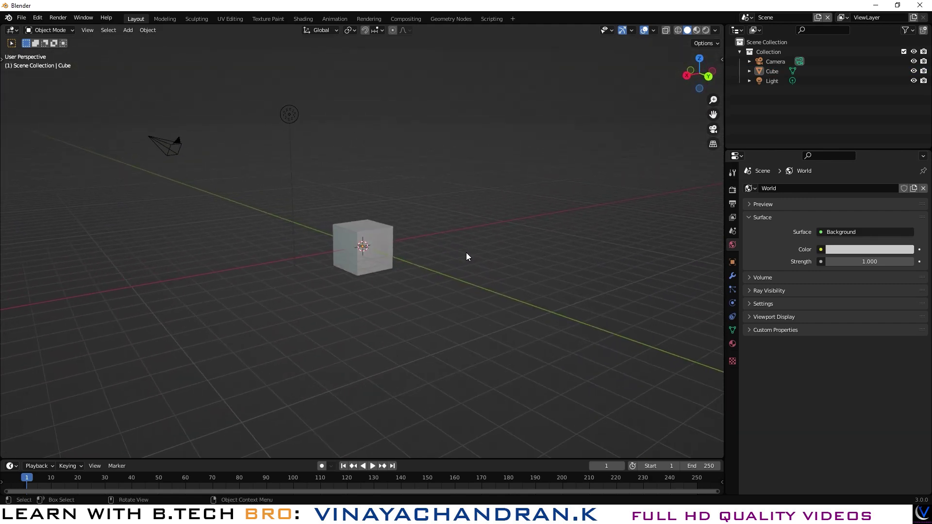
key(F12)
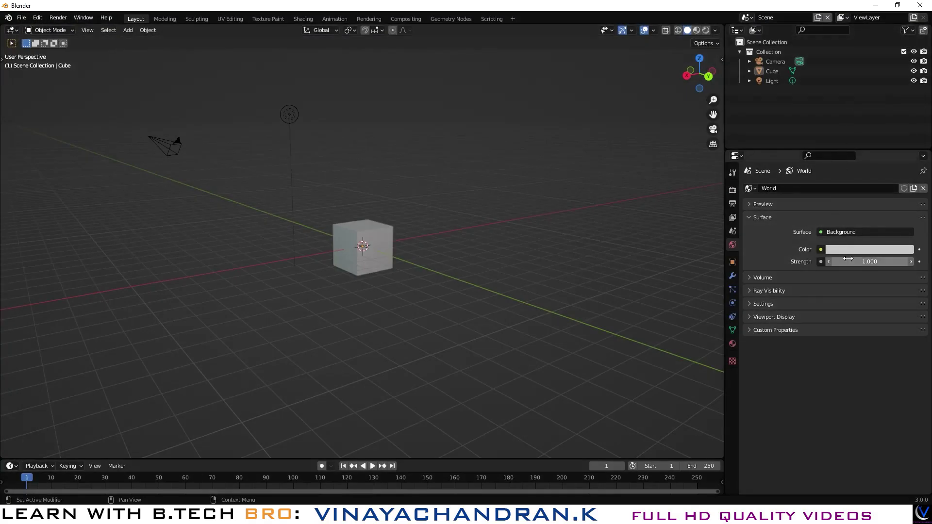
click(850, 249)
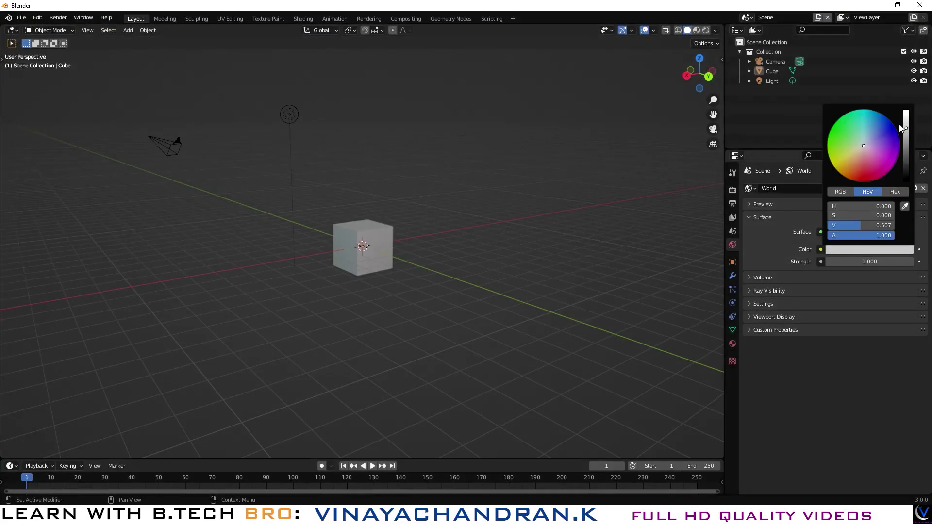
drag(906, 128, 906, 111)
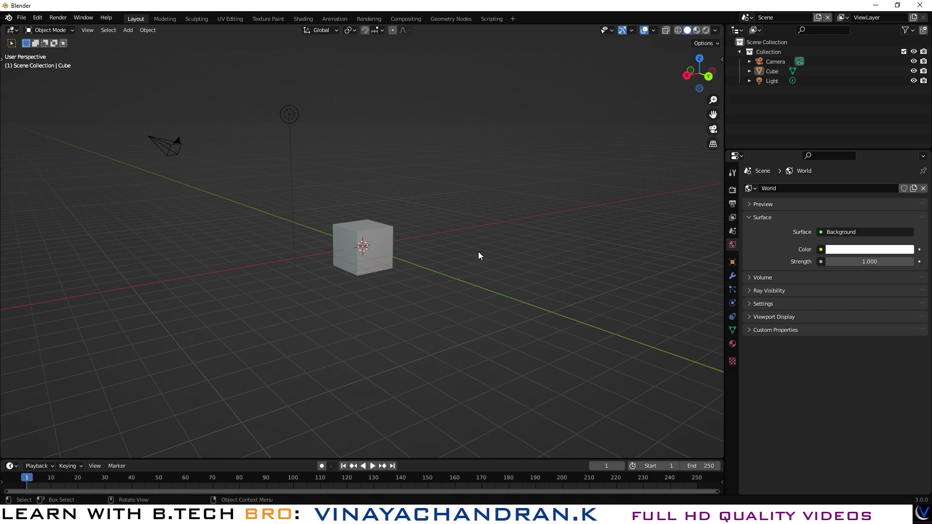
- Switch to camera view, render an image of the cube, and close the render window
key(KP_0)
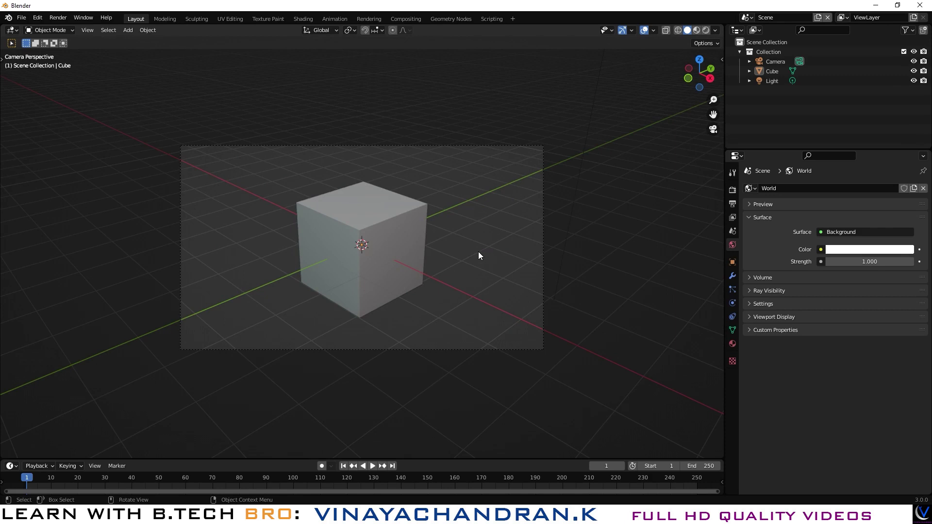
click(58, 17)
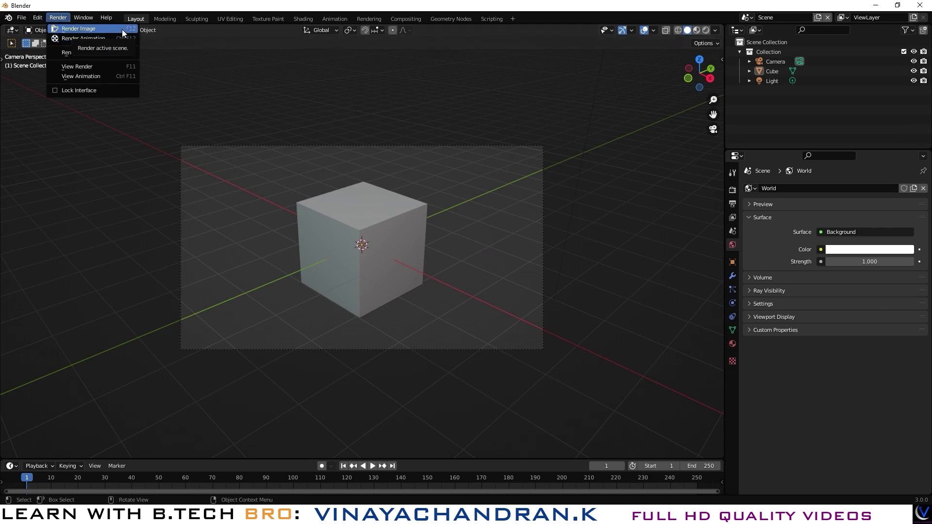
click(98, 31)
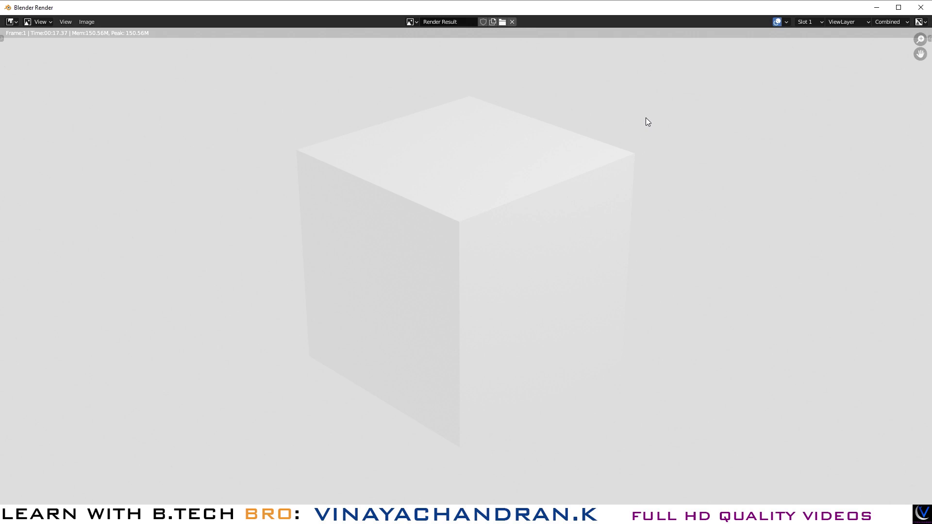
click(922, 8)
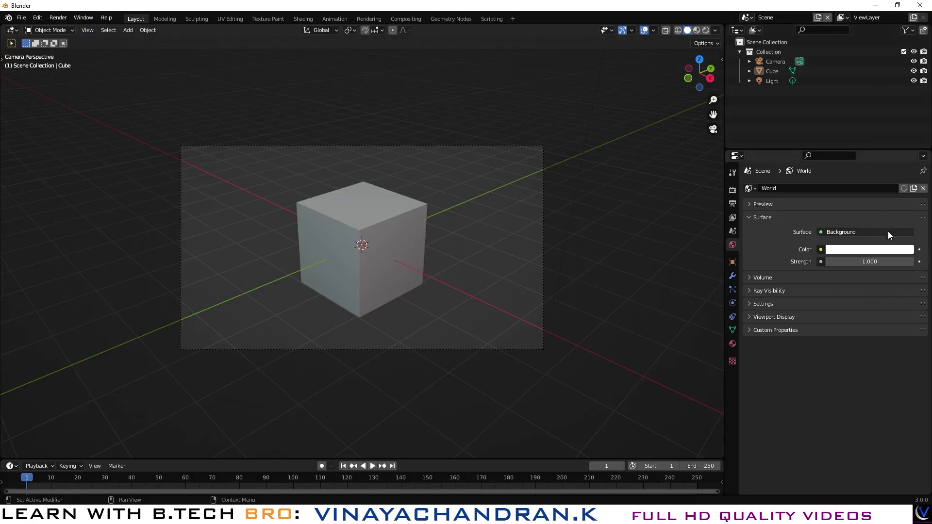
- Inspect the list of inputs that can drive the world colour
click(820, 249)
key(Escape)
click(820, 249)
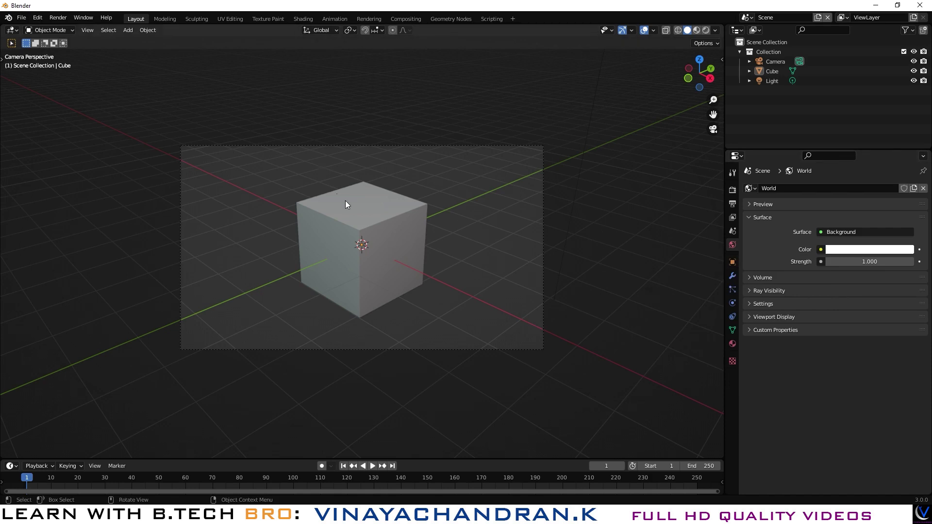
- Select the cube and view its object properties: location 0 m, rotation 0°, scale 1.000
click(396, 228)
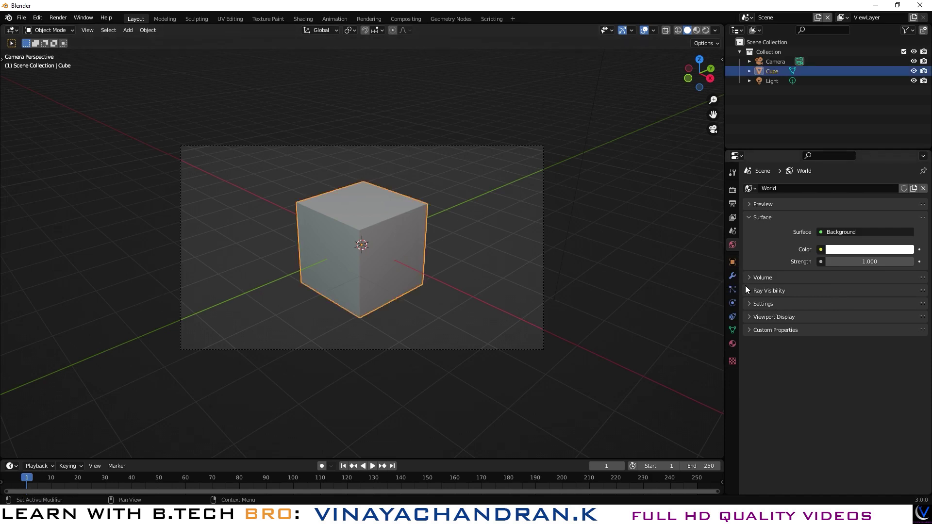
click(733, 263)
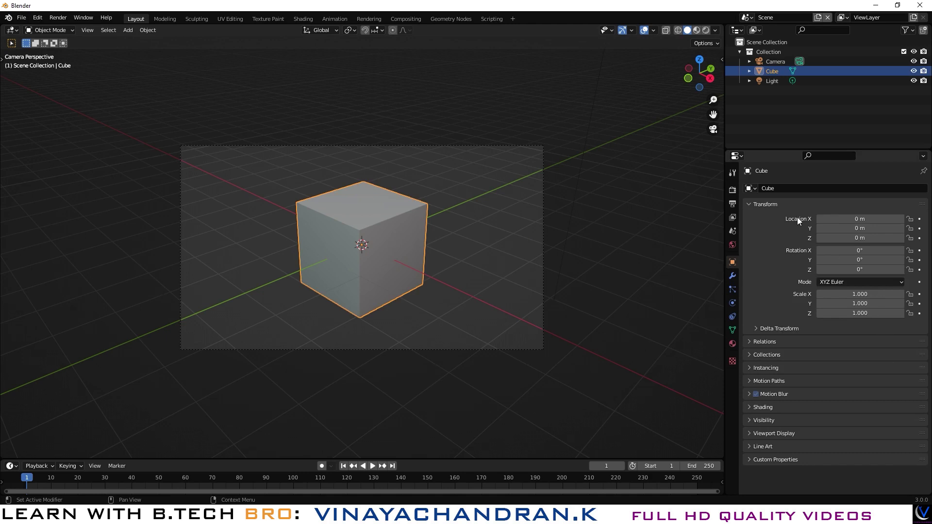
click(734, 277)
- Add a Bevel modifier to the cube from Modifier Properties
click(636, 247)
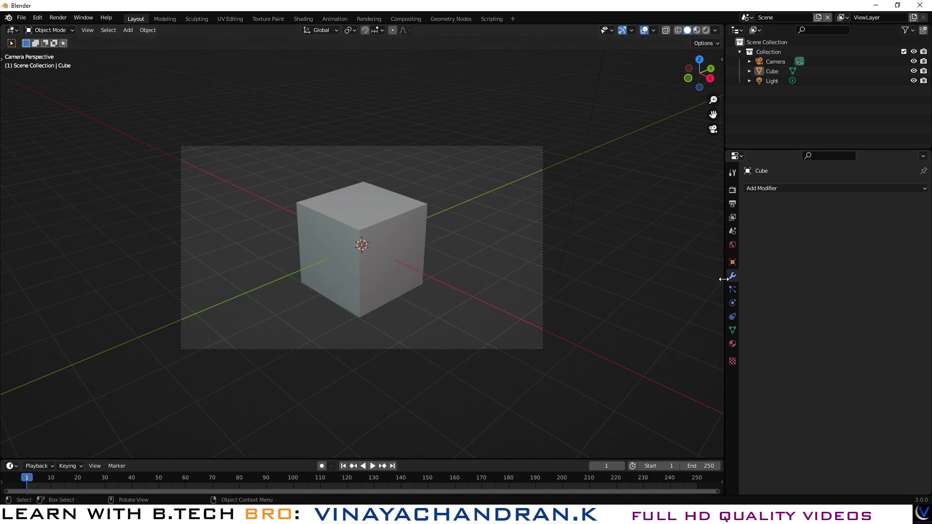
click(890, 188)
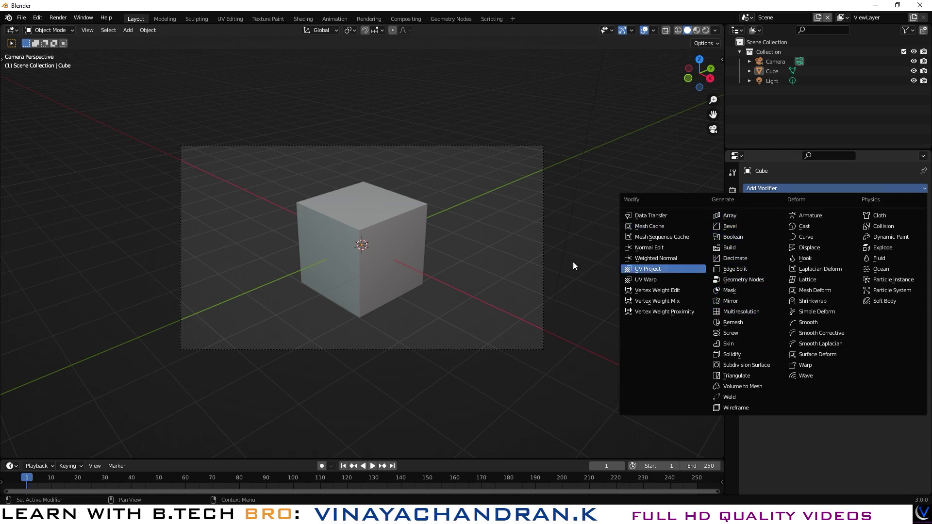
click(373, 234)
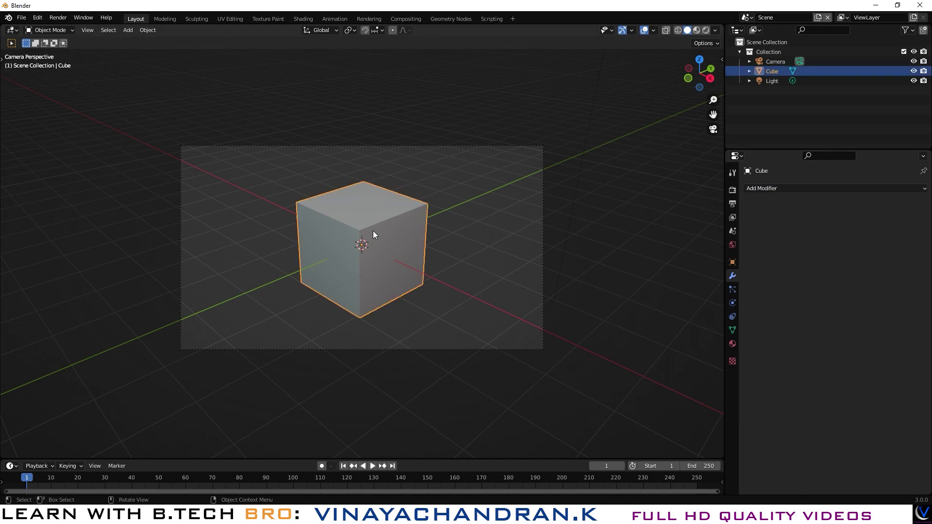
click(846, 189)
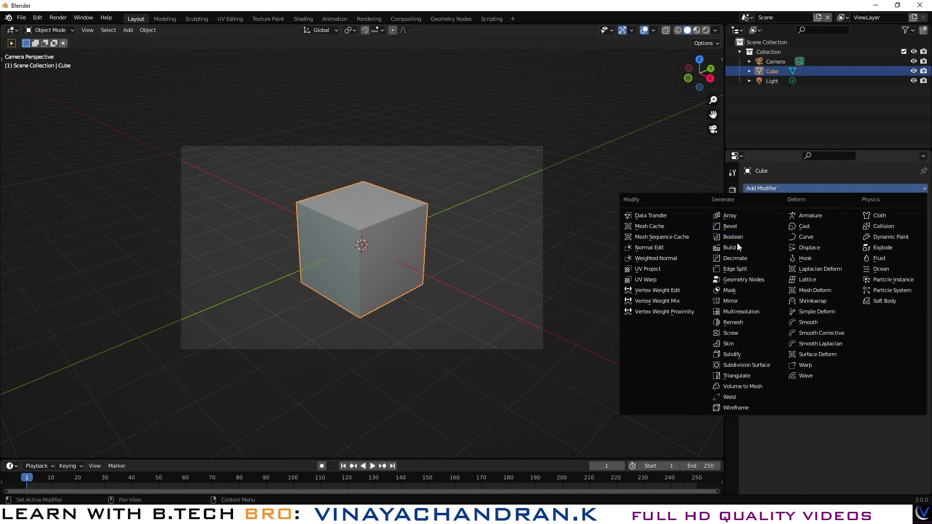
click(743, 226)
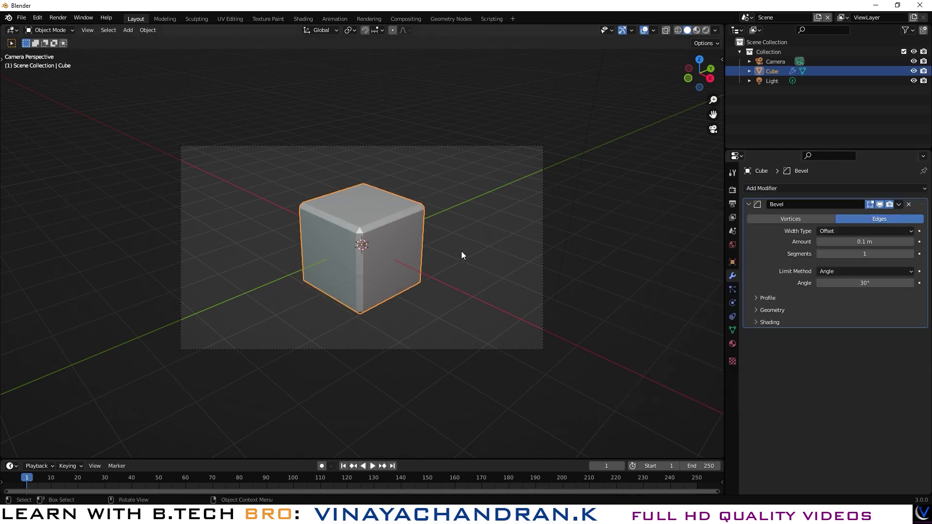
- Set the Bevel amount to 0.15 m and collapse the modifier panel
scroll(376, 227, up, 5)
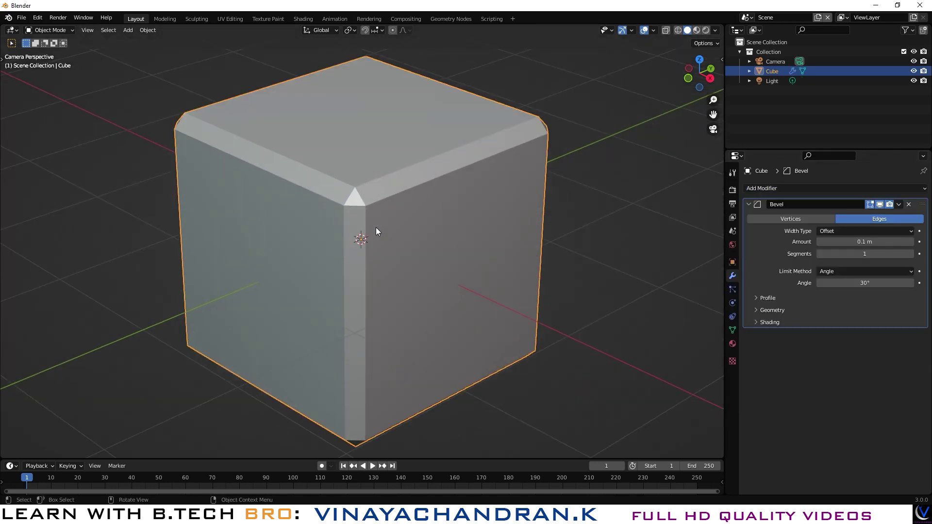
scroll(376, 228, down, 2)
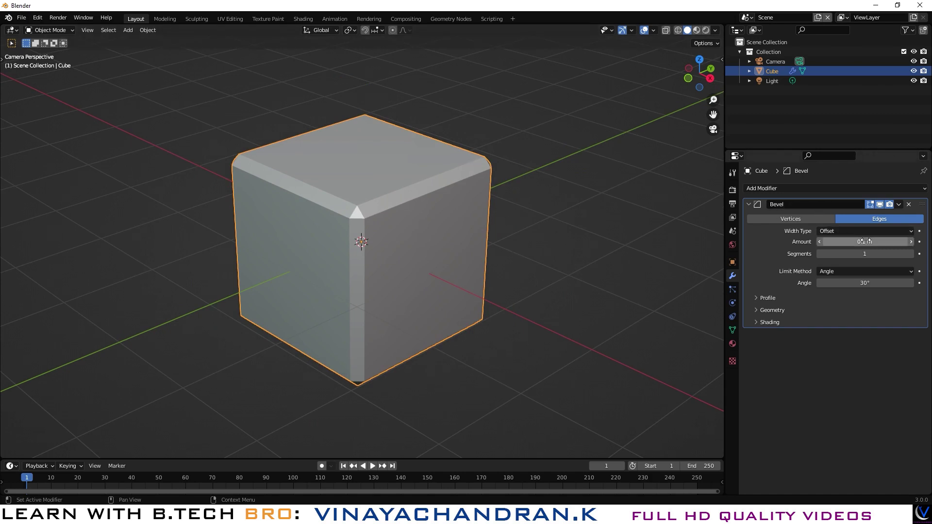
mouse_move(864, 242)
mouse_down()
mouse_move(902, 241)
mouse_move(864, 241)
mouse_up()
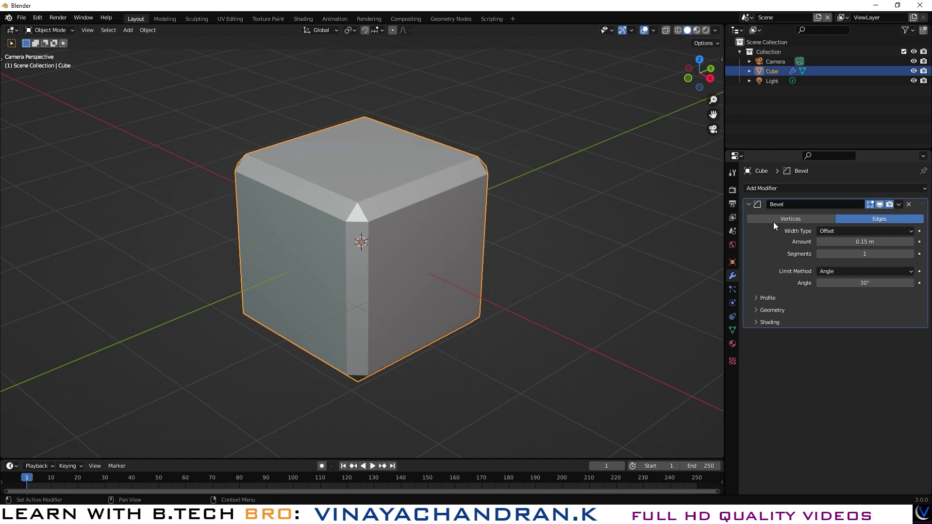
click(749, 205)
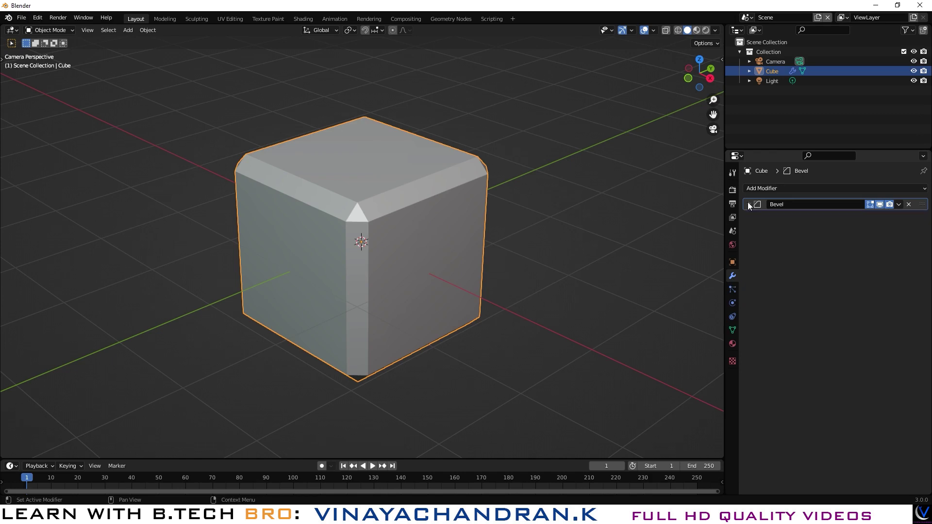
click(805, 187)
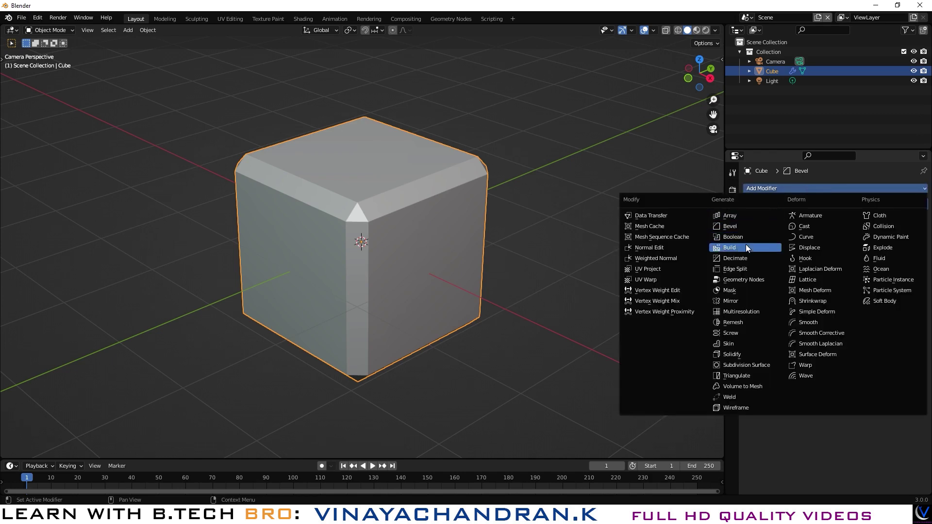
- Add a Subdivision Surface modifier to the cube and collapse its panel
click(747, 364)
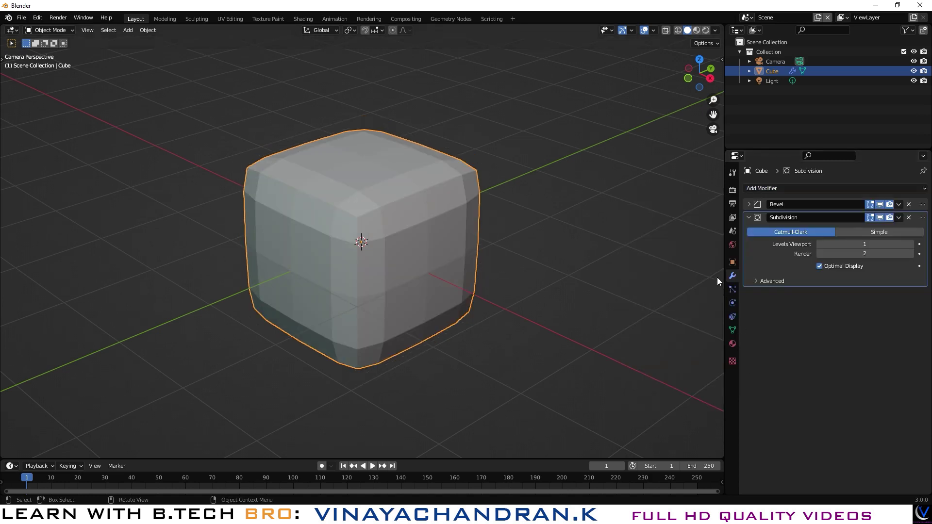
click(897, 217)
click(748, 218)
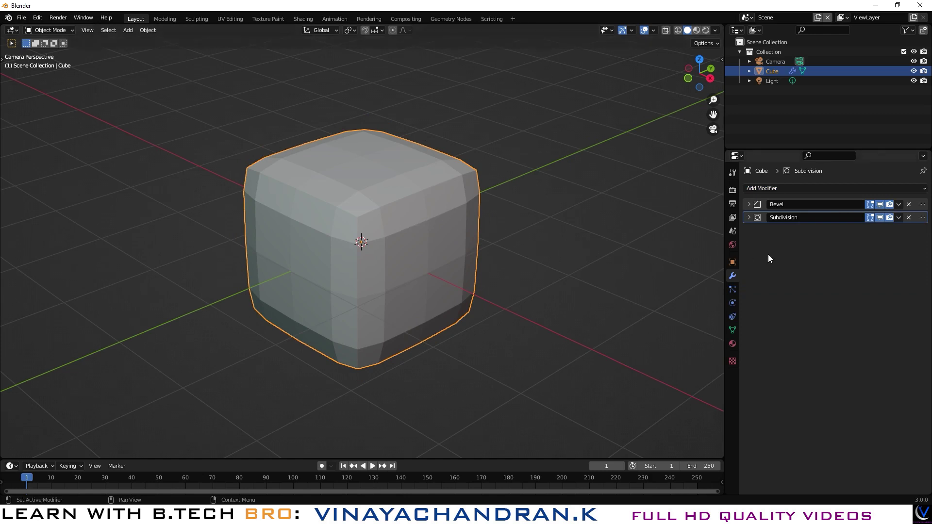
- Move the Bevel modifier below Subdivision in the stack, then back to the top
click(899, 204)
click(898, 204)
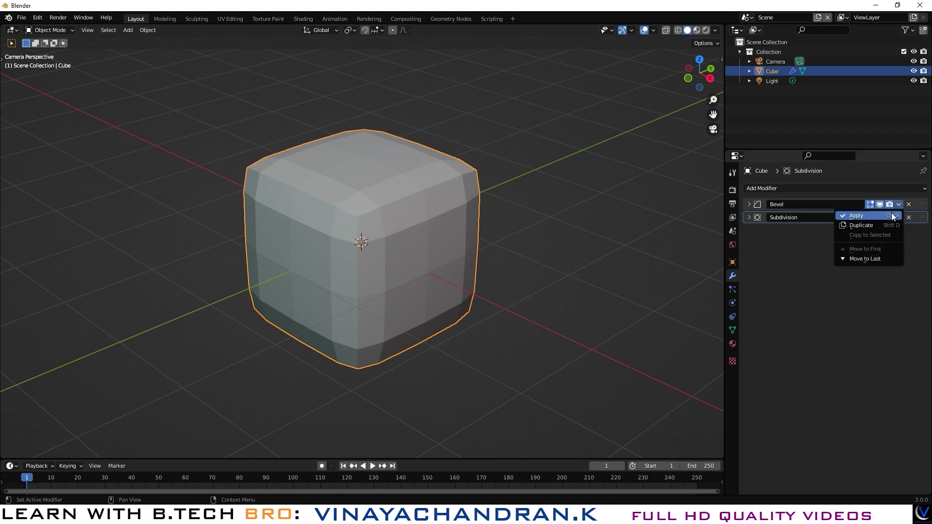
click(882, 258)
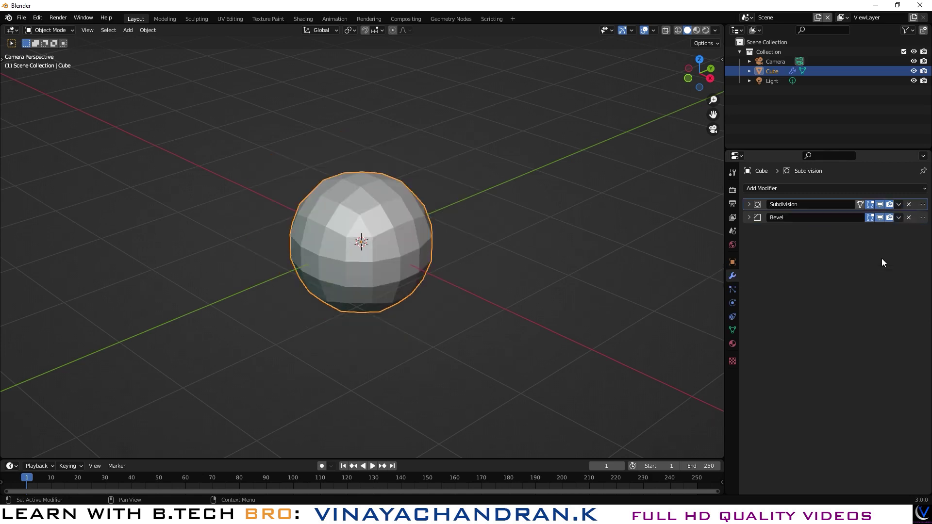
click(899, 217)
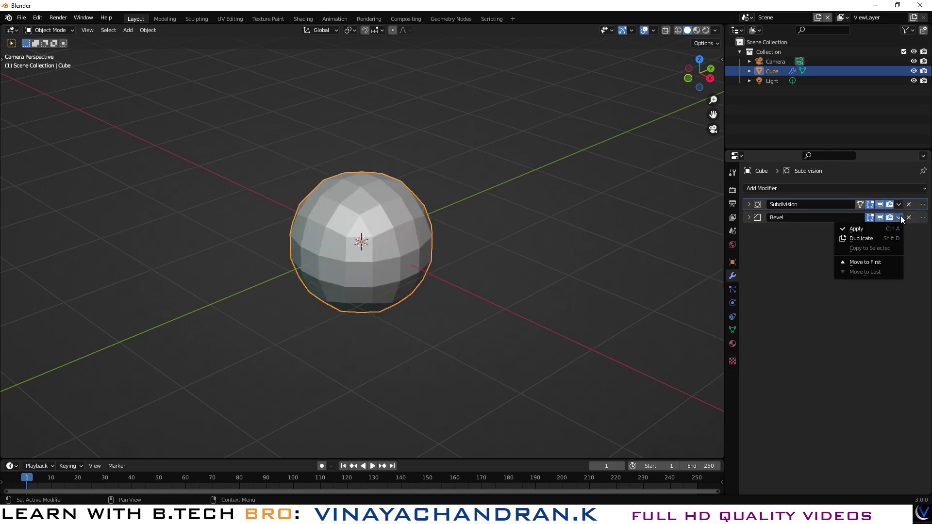
click(882, 262)
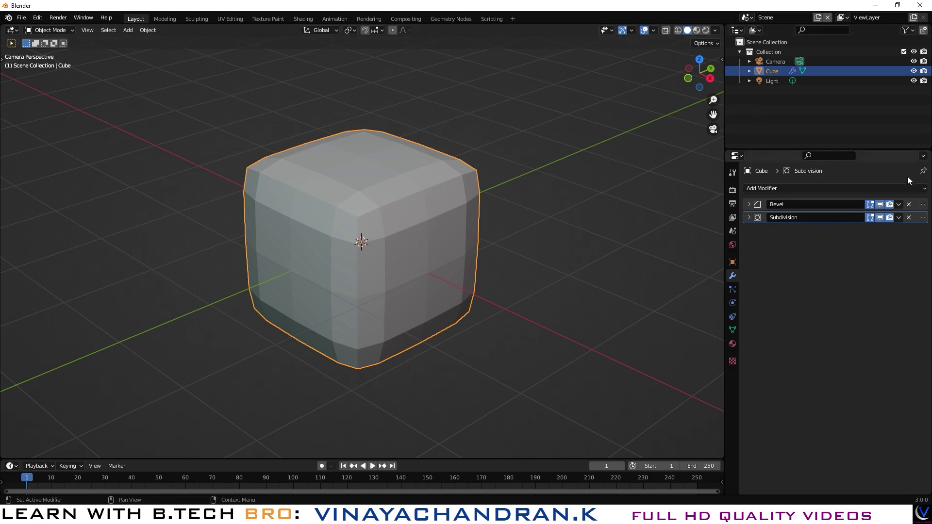
- Delete the Bevel and Subdivision modifiers, leaving the stack empty
click(899, 205)
click(909, 205)
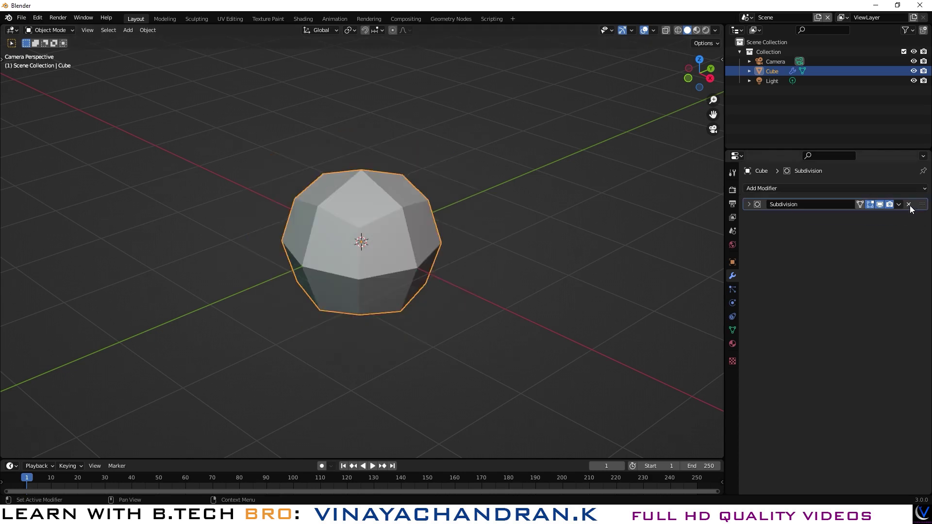
click(909, 206)
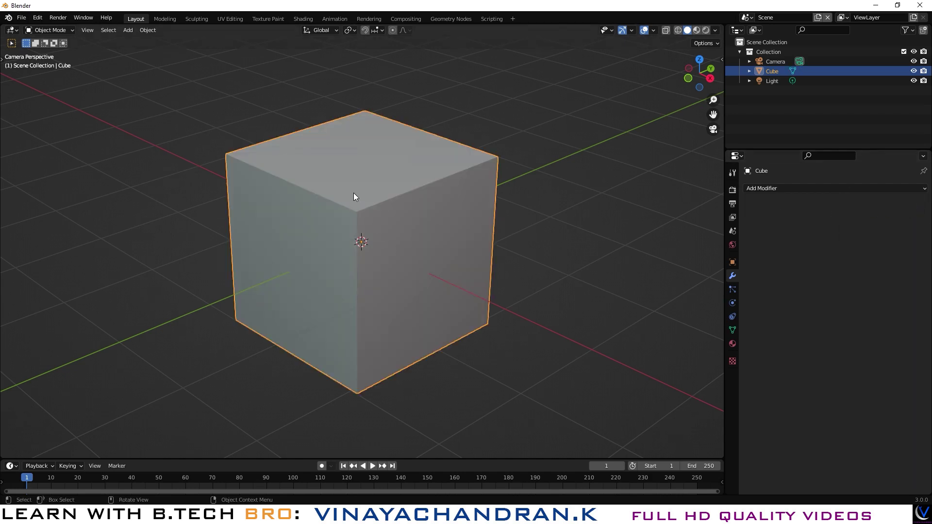
- Add a ParticleSystem to the cube, browse its settings list, then remove it
click(733, 290)
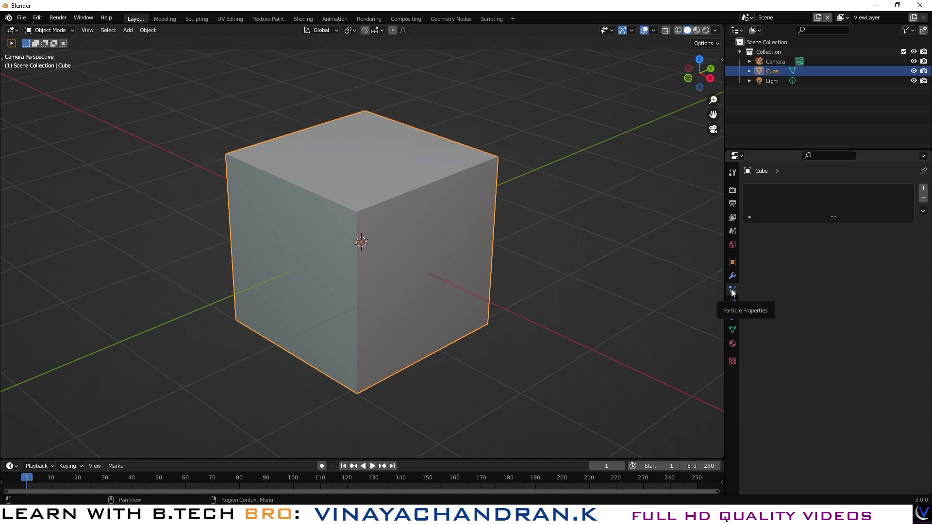
click(923, 188)
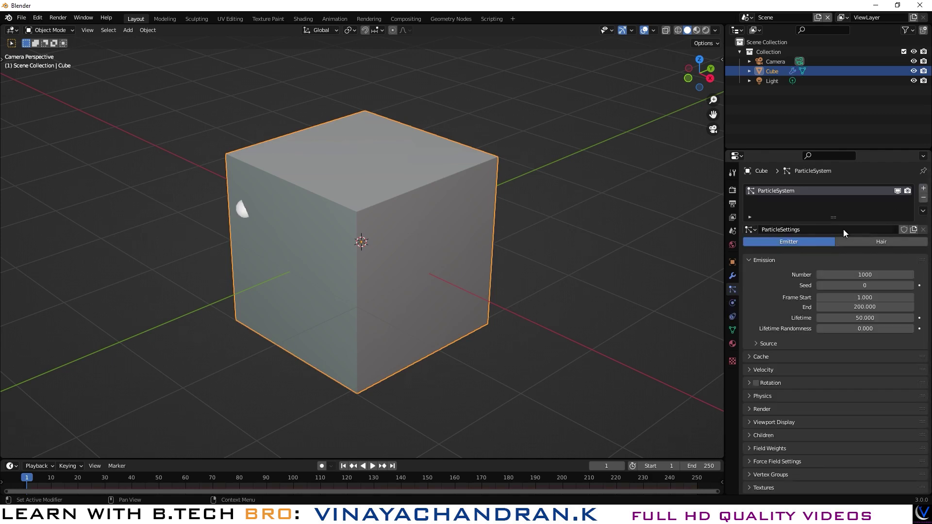
click(753, 230)
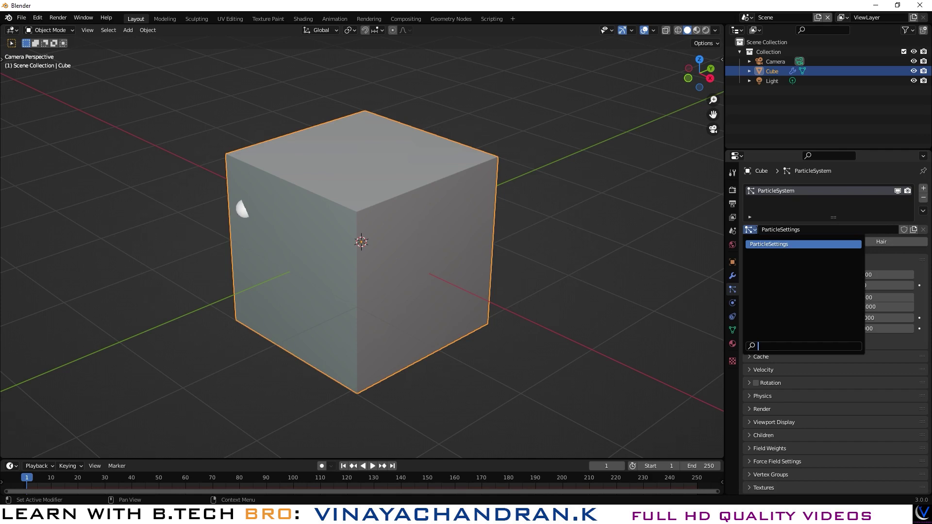
click(755, 230)
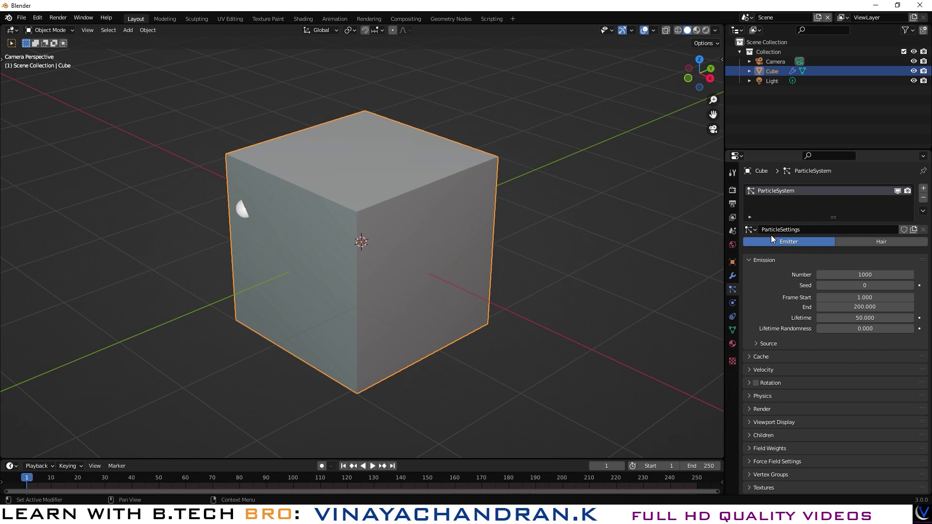
click(923, 198)
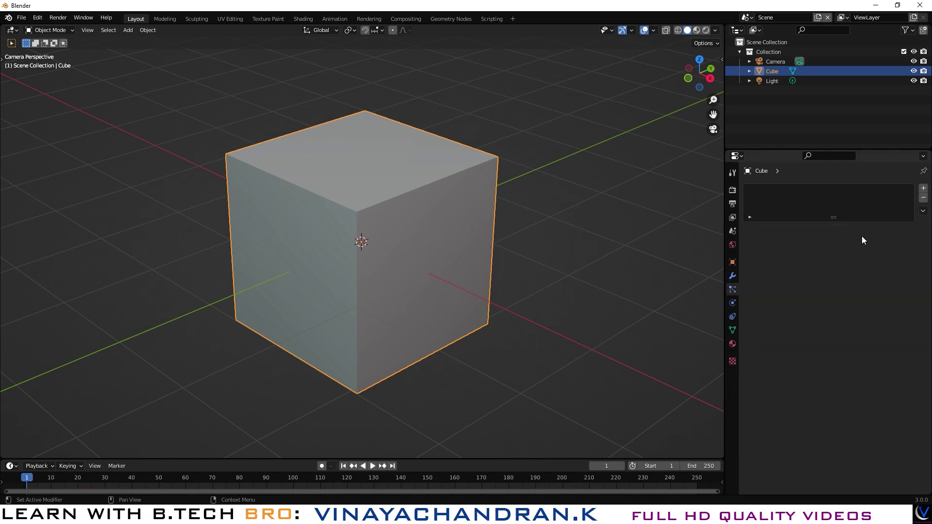
- Review the cube's Physics options, then list the Object Constraint types without adding one
click(733, 303)
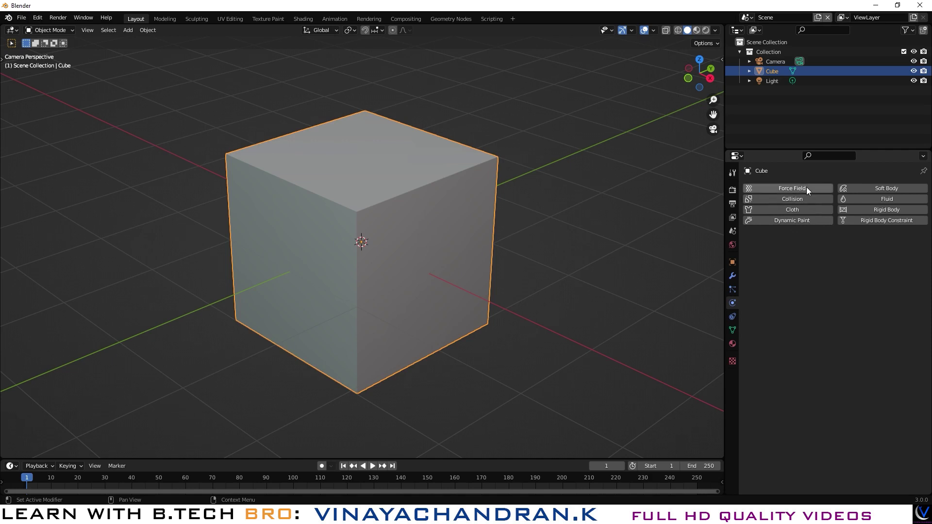
click(733, 316)
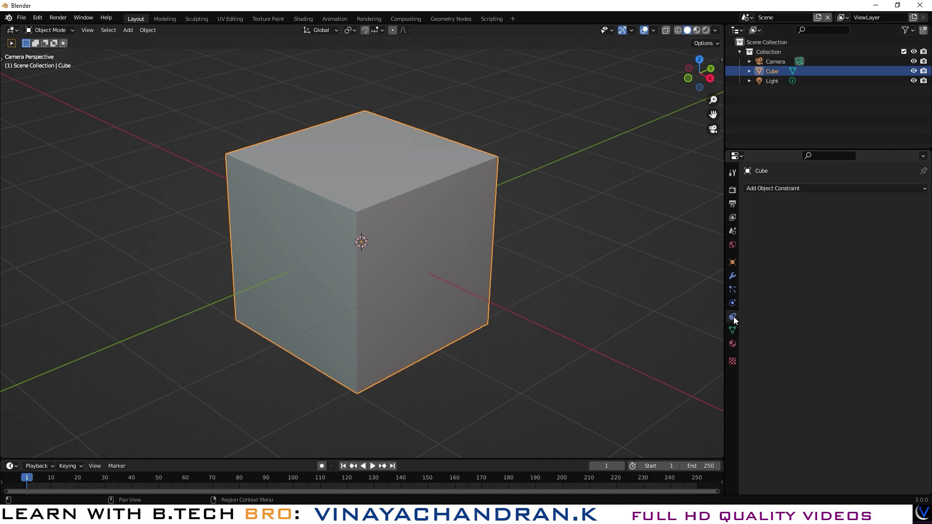
click(900, 188)
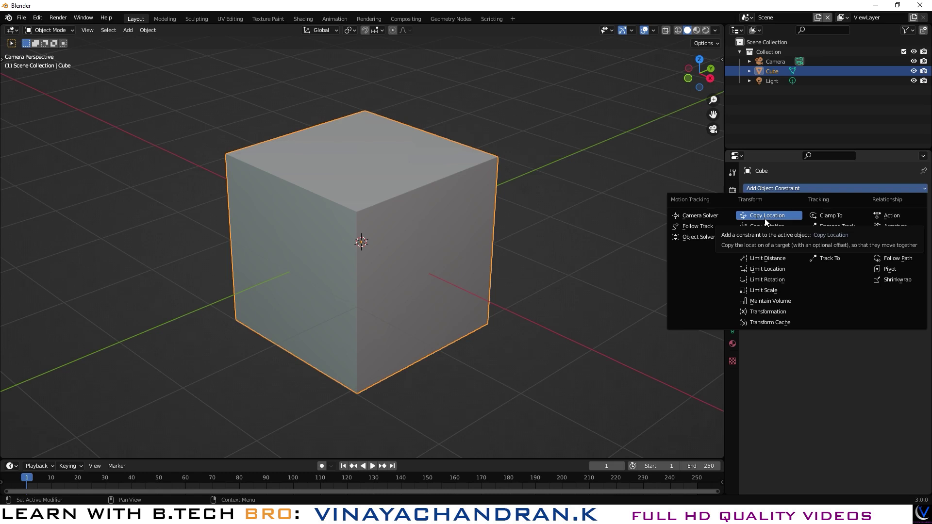
click(557, 268)
scroll(558, 264, down, 8)
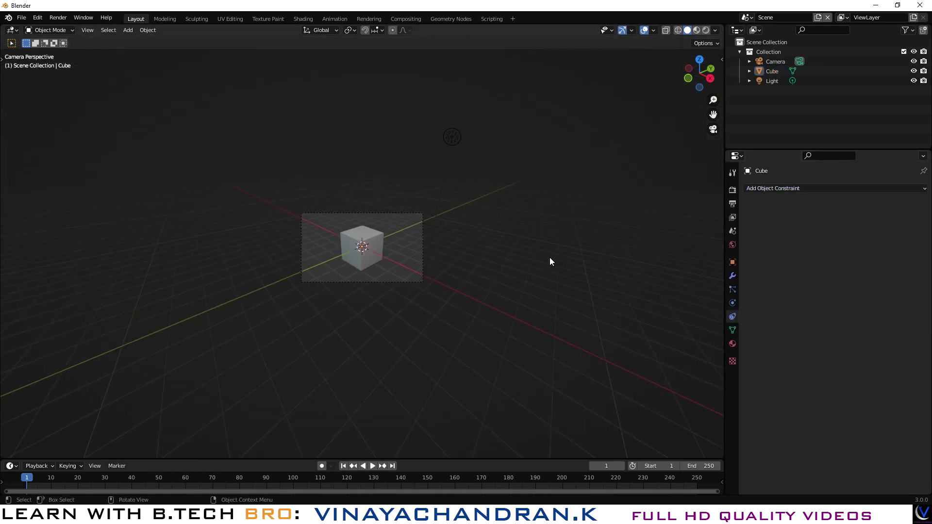
- Orbit out of camera view over the cube, camera and light, then list constraint types
middle_drag(549, 261, 528, 281)
scroll(528, 271, down, 6)
middle_drag(441, 318, 380, 267)
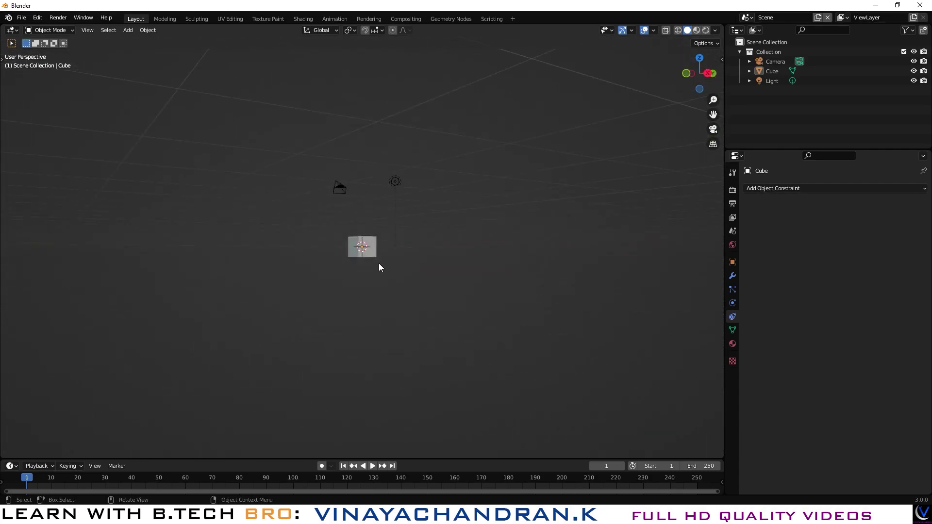
scroll(374, 262, up, 4)
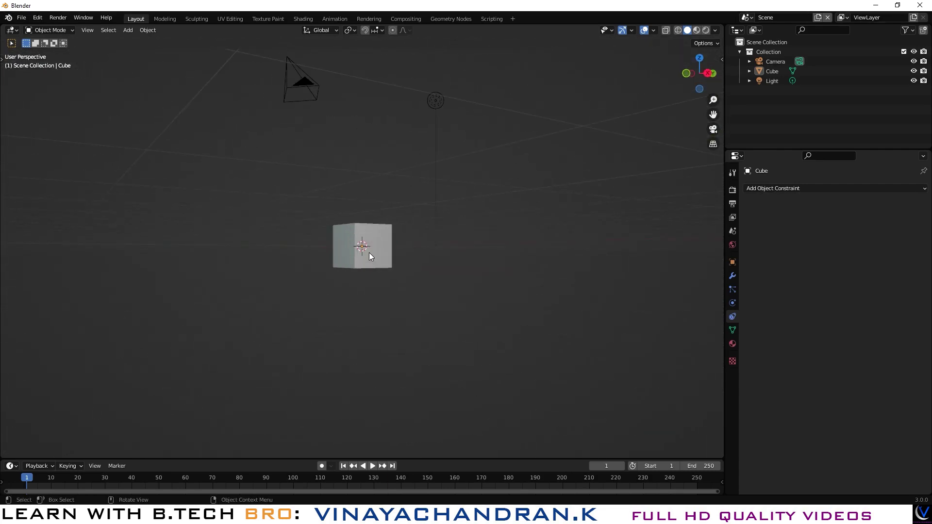
click(301, 87)
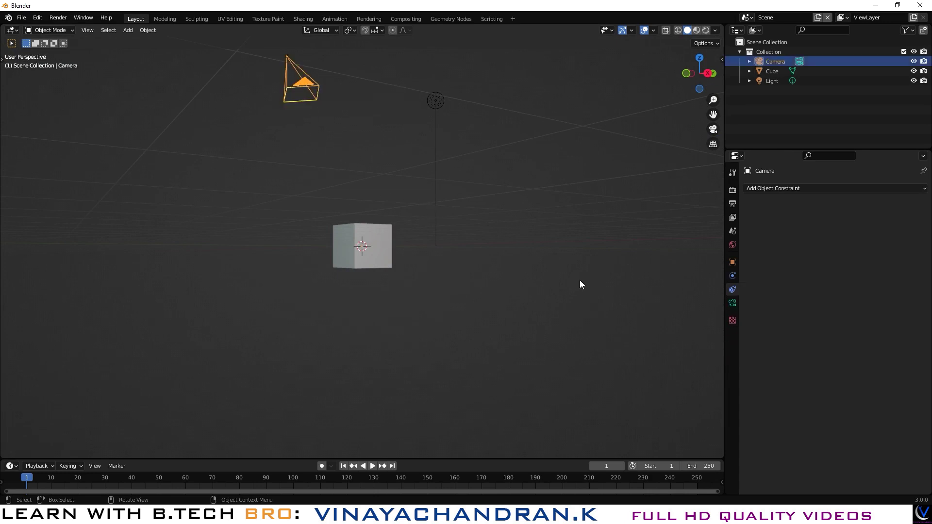
click(539, 259)
middle_drag(484, 221, 474, 270)
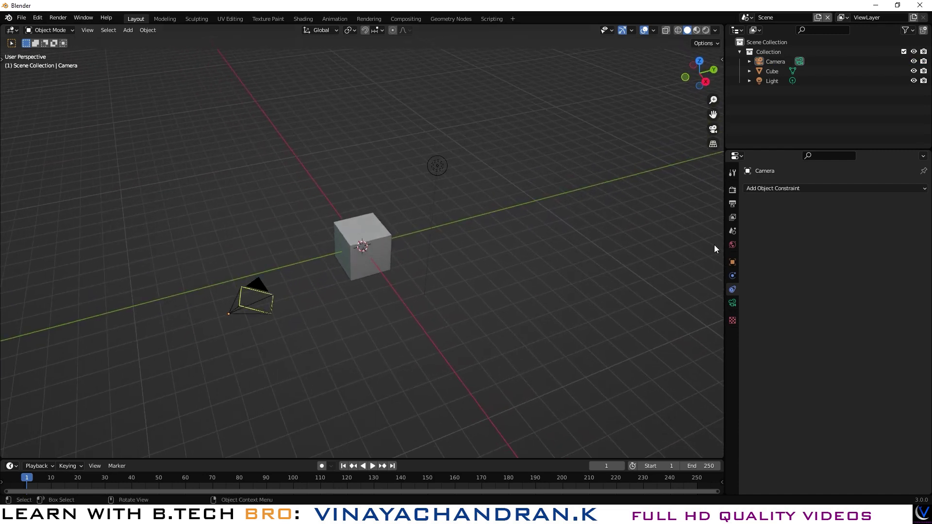
click(803, 189)
- Select the cube and show its Object Data properties with empty Vertex Groups and Shape Keys
click(388, 246)
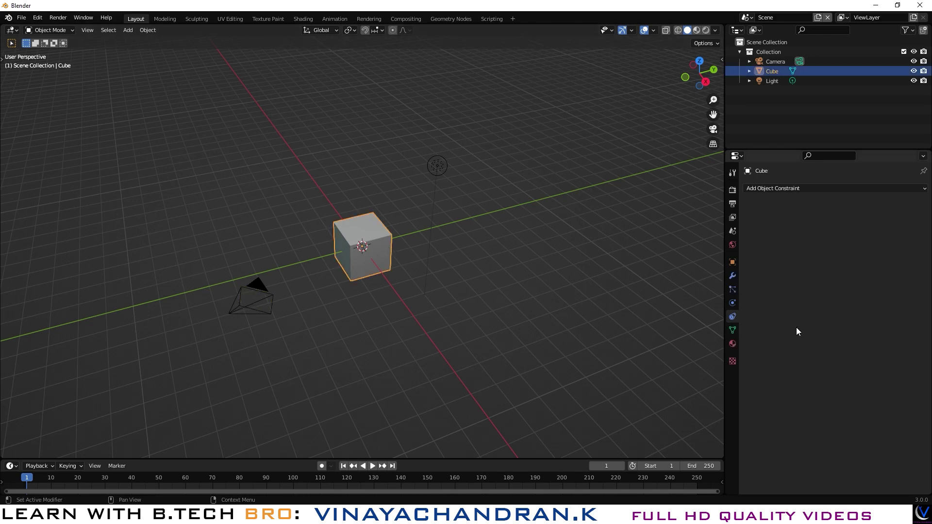
click(732, 328)
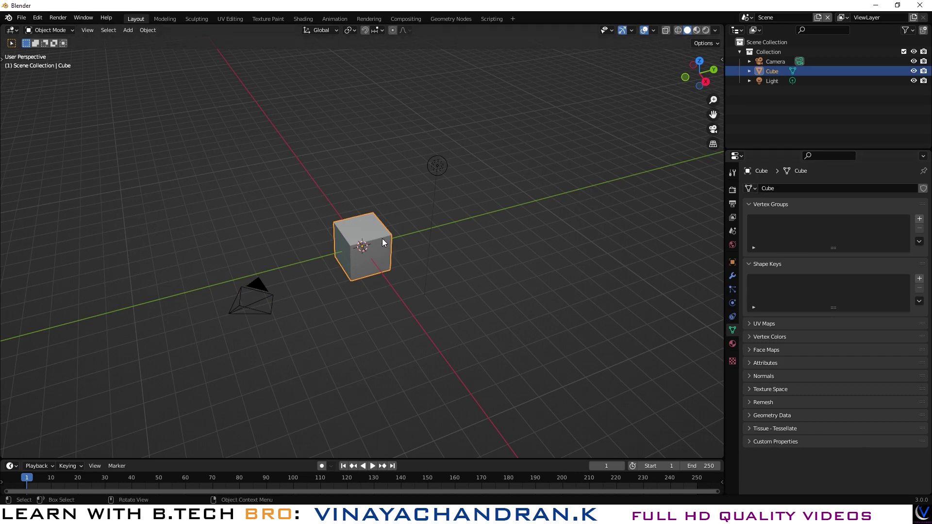
click(468, 276)
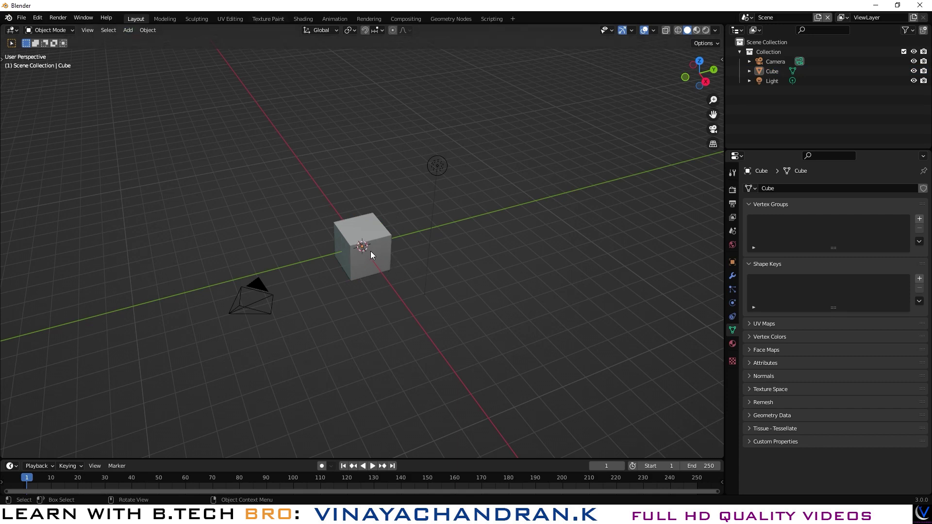
- Add an Ico Sphere at a 3D cursor placed to the right of the cube
shift+right_click(482, 255)
click(126, 32)
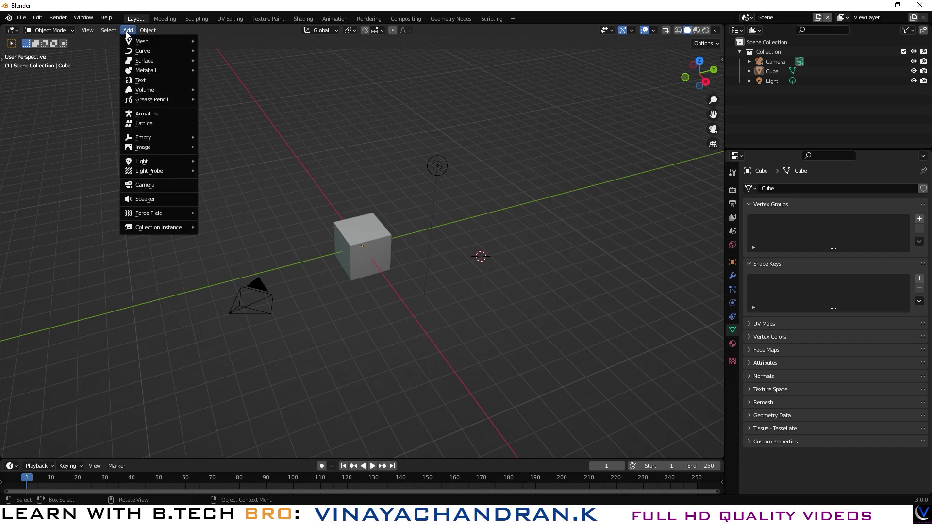
mouse_move(135, 42)
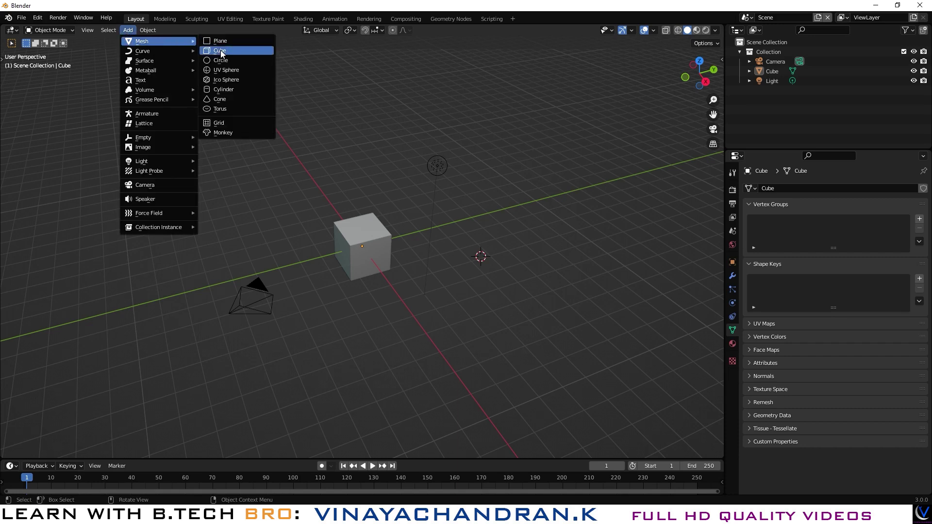
click(236, 79)
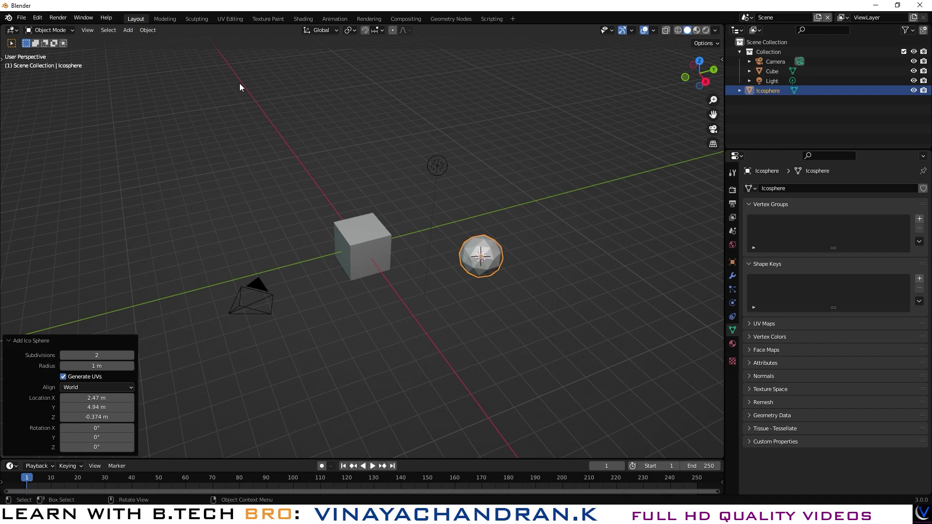
- Add a Suzanne monkey head in front of the cube, then reselect the cube
shift+right_click(379, 344)
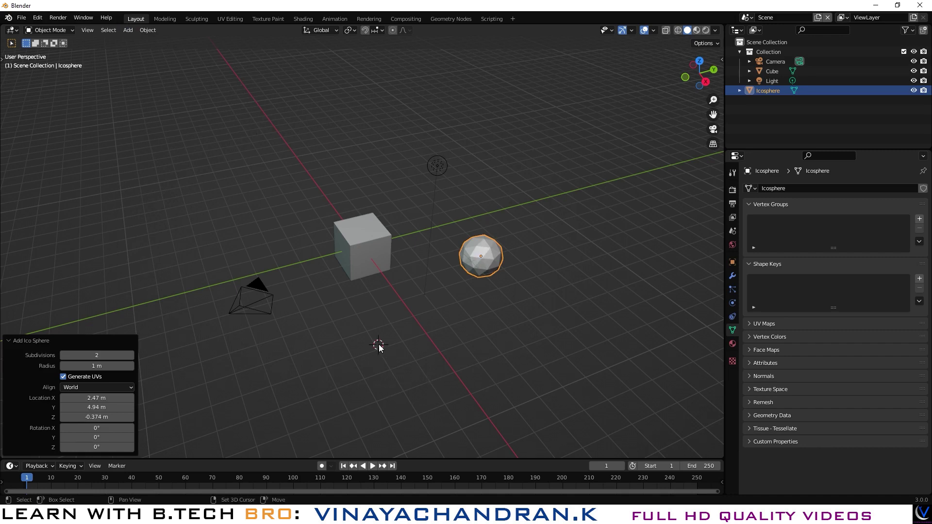
click(127, 31)
mouse_move(134, 42)
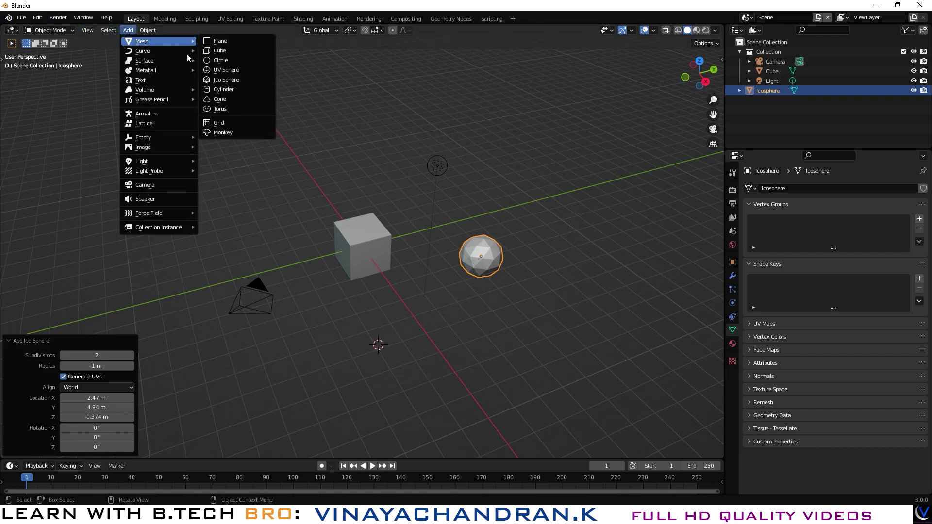
click(239, 130)
click(341, 281)
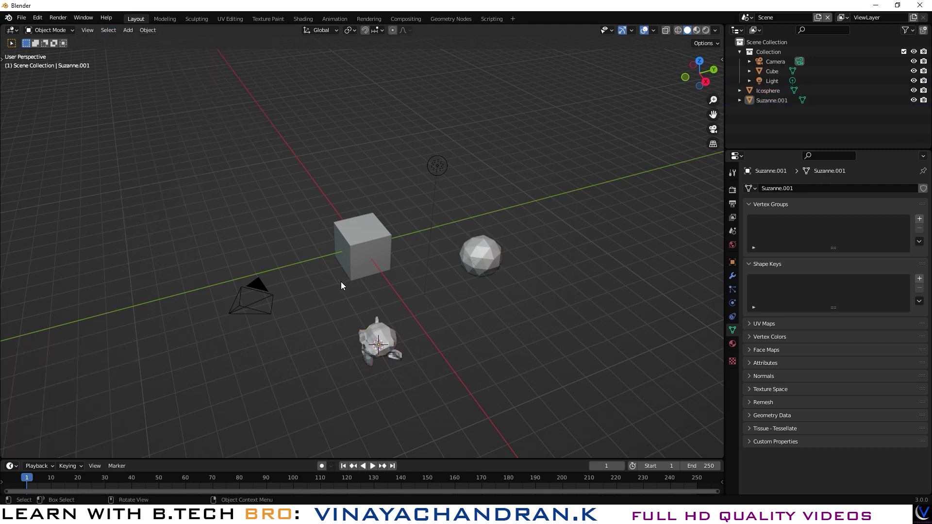
click(356, 246)
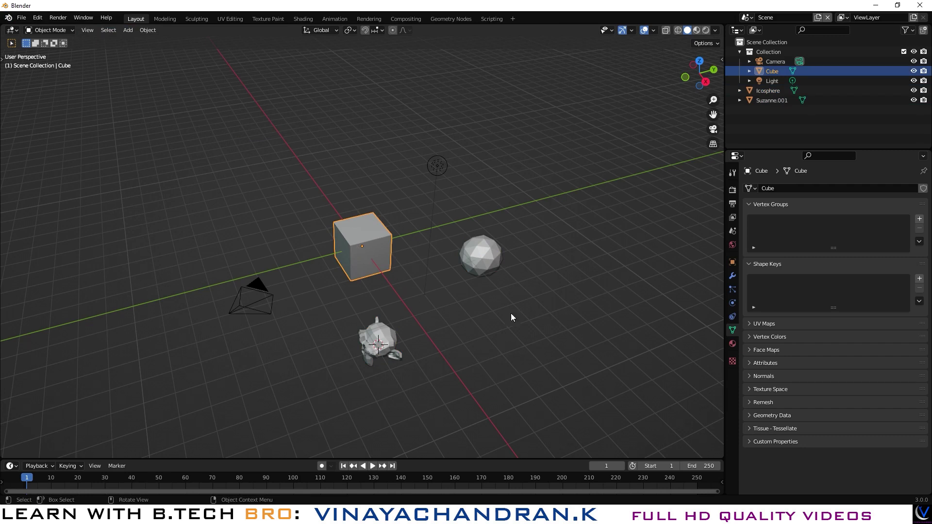
click(751, 188)
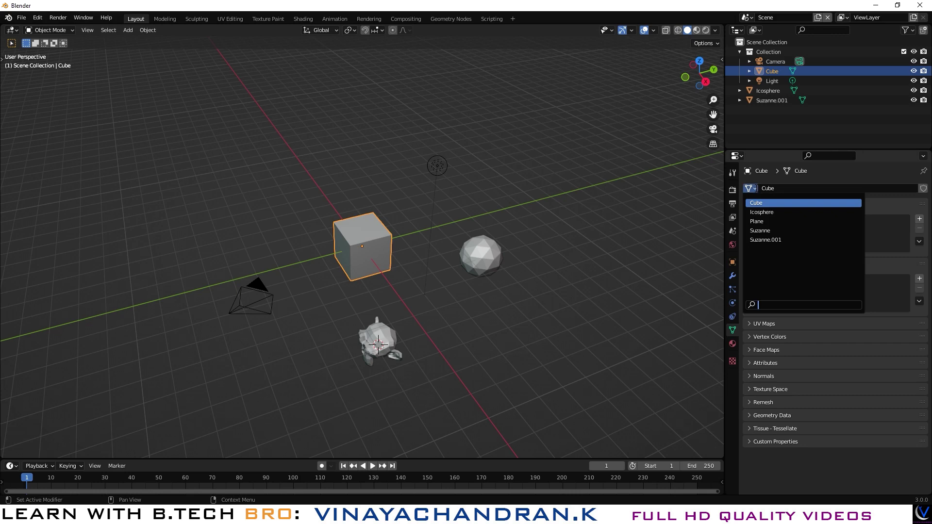
click(775, 229)
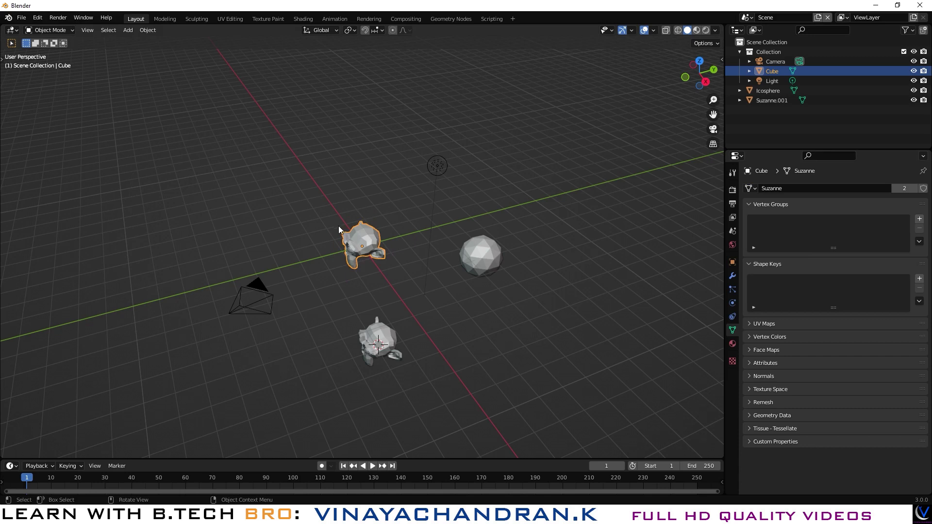
click(752, 188)
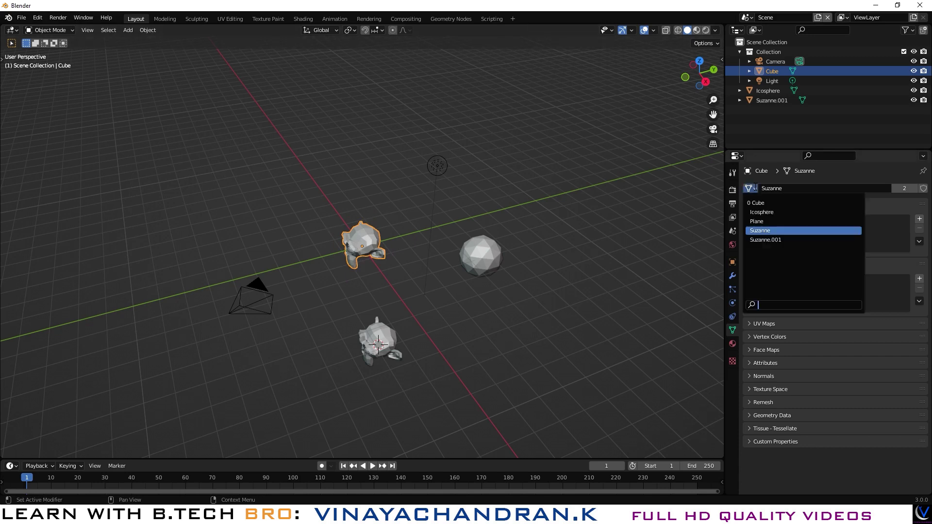
click(767, 221)
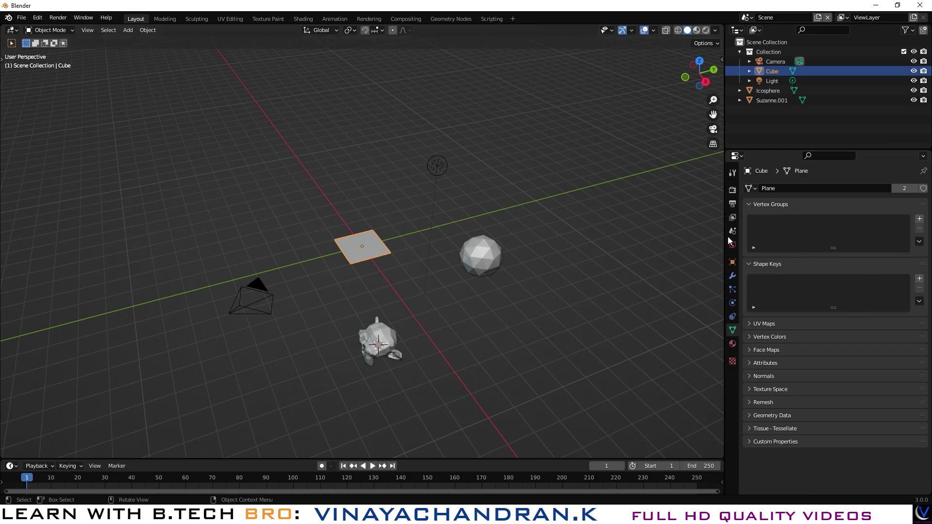
click(754, 188)
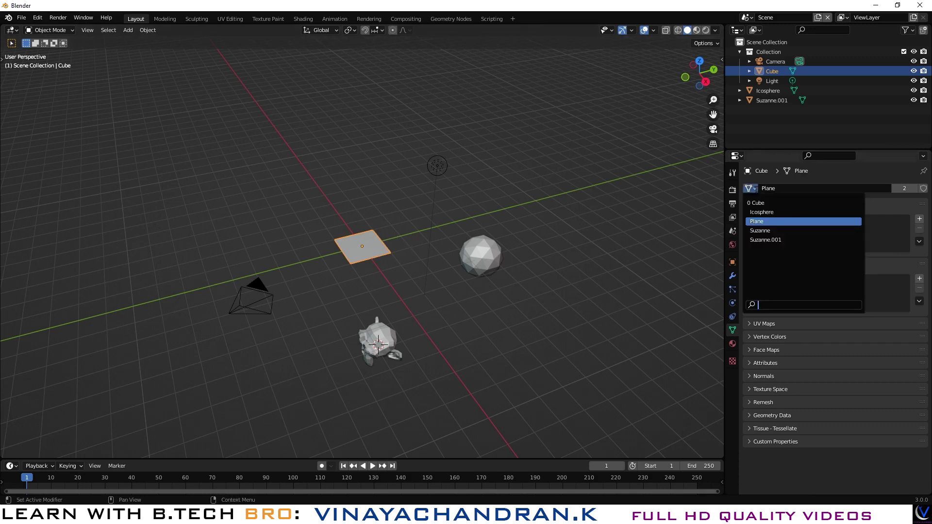
click(758, 203)
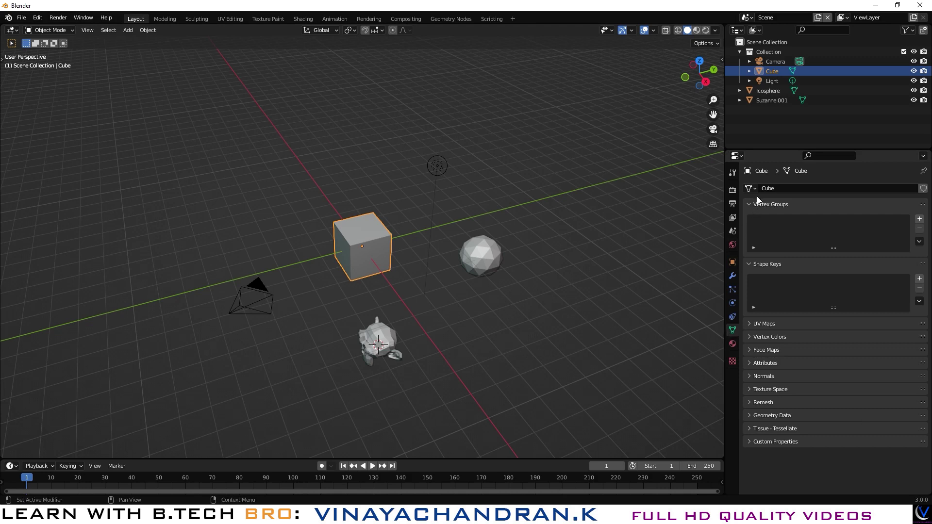
- Add a second material slot to the cube holding a new material
click(733, 345)
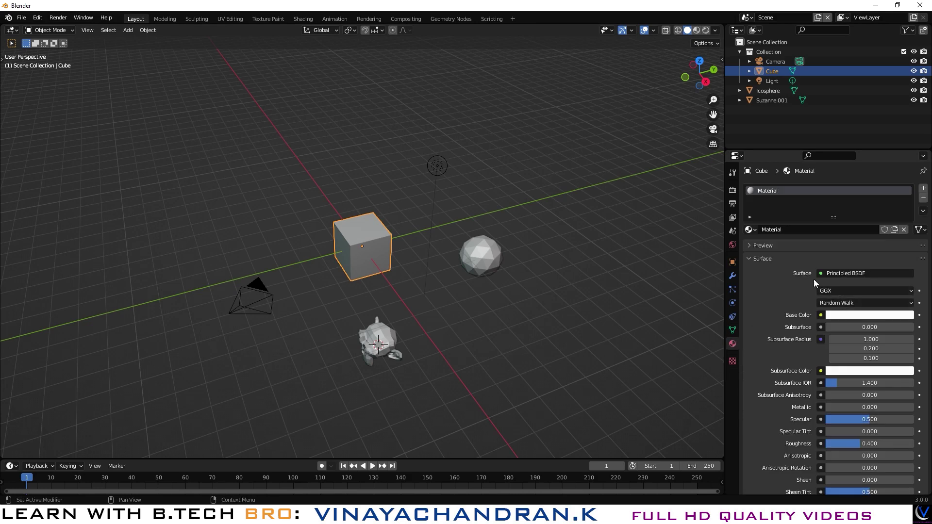
click(748, 245)
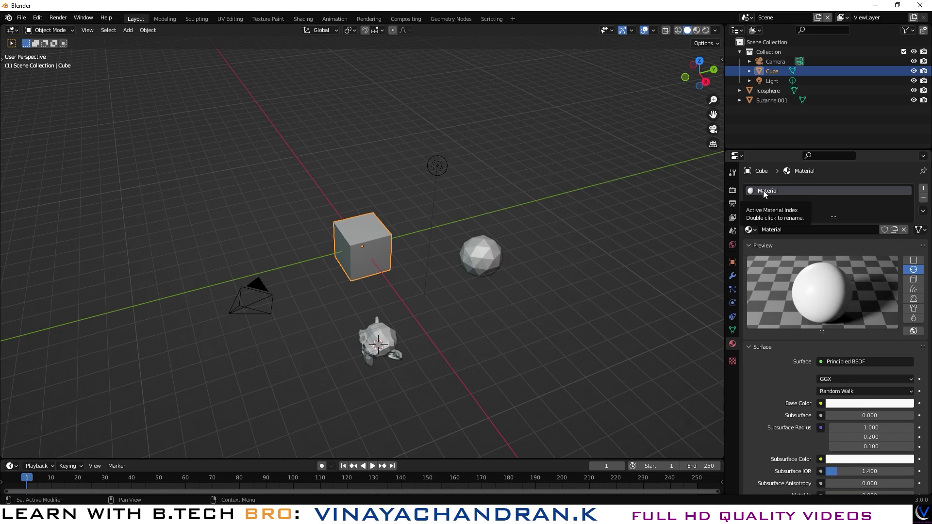
click(923, 189)
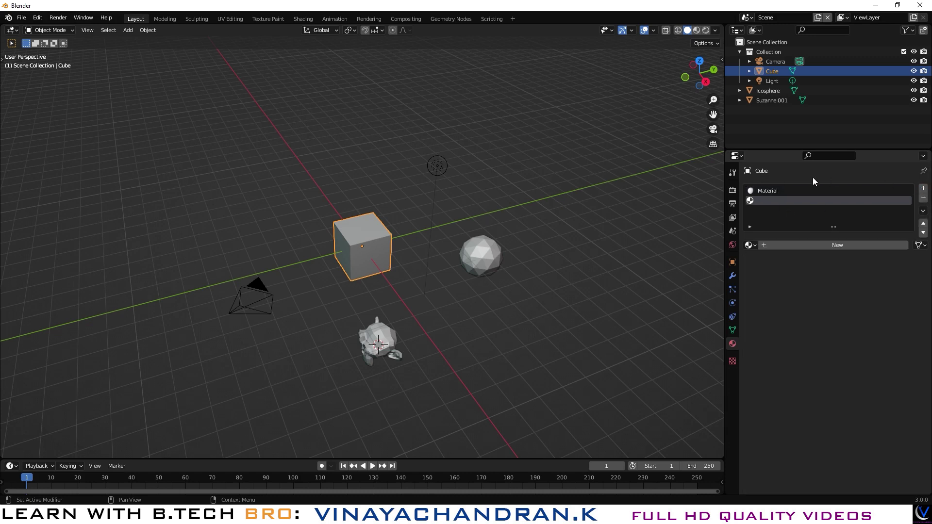
click(765, 244)
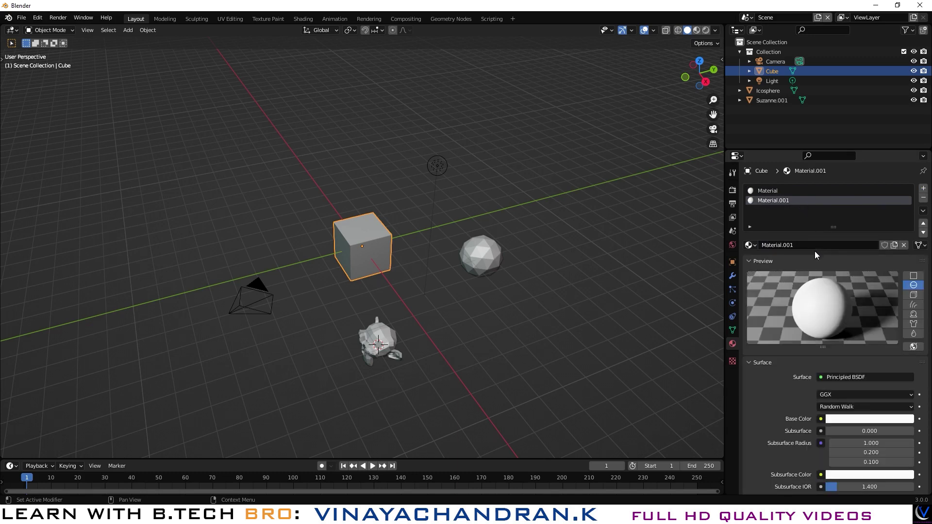
- Rename the new material Material.001 to 'a'
click(803, 245)
double_click(803, 245)
click(803, 244)
key(ctrl+a)
text(a)
click(849, 418)
- Set material a's Base Color to yellow-green
click(849, 418)
click(840, 323)
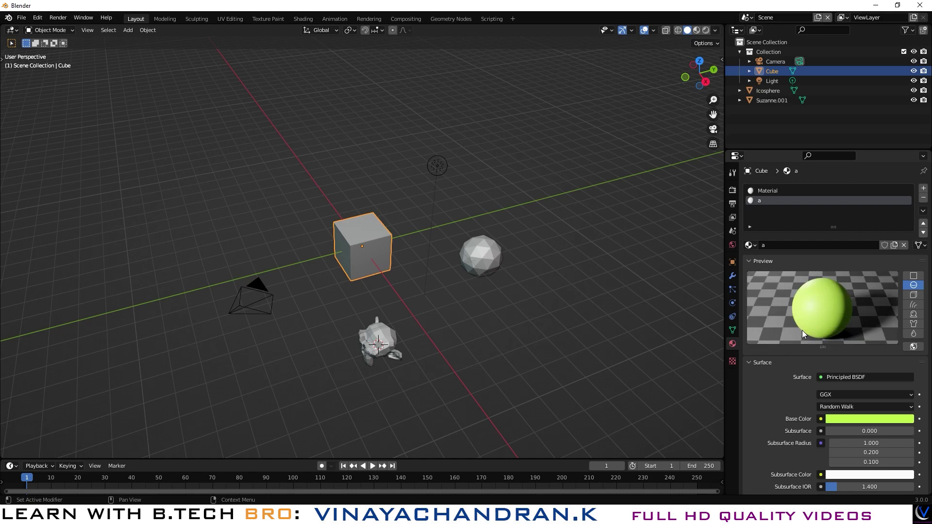
scroll(888, 462, down, 6)
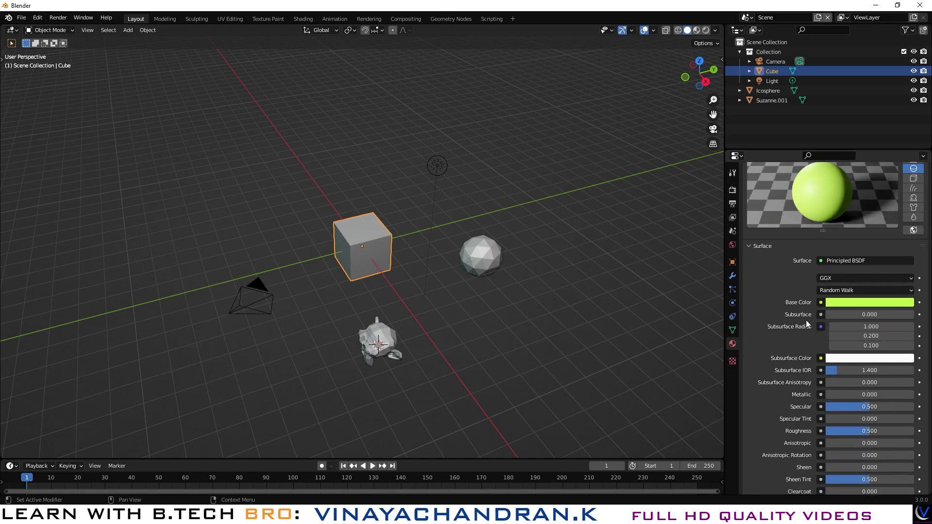
scroll(879, 441, up, 5)
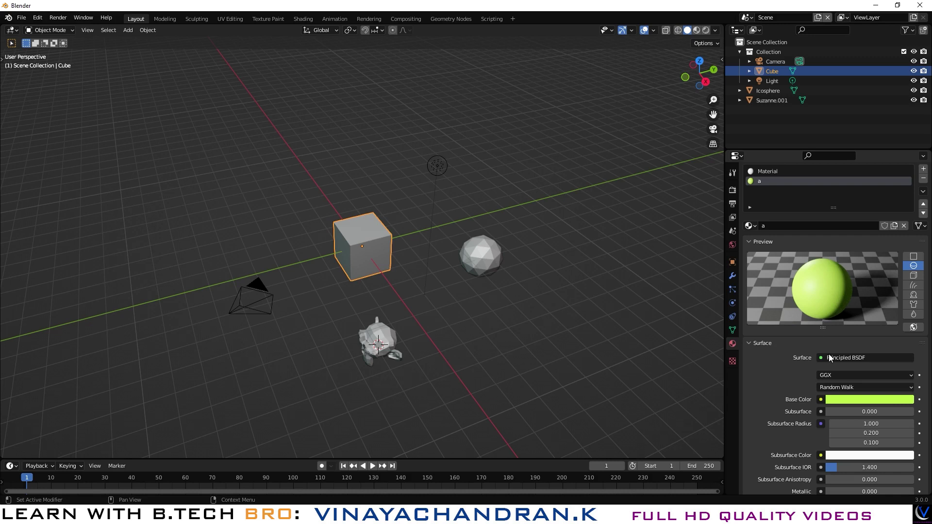
click(821, 399)
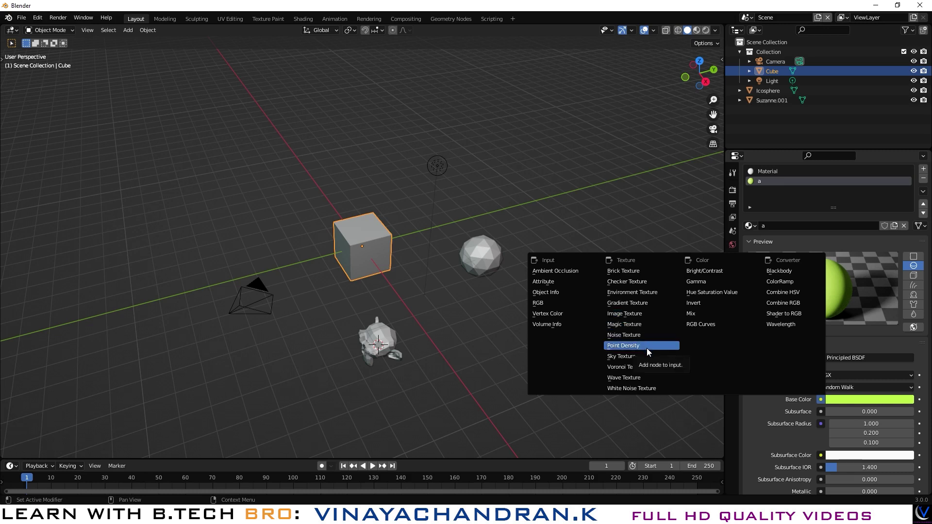
click(691, 380)
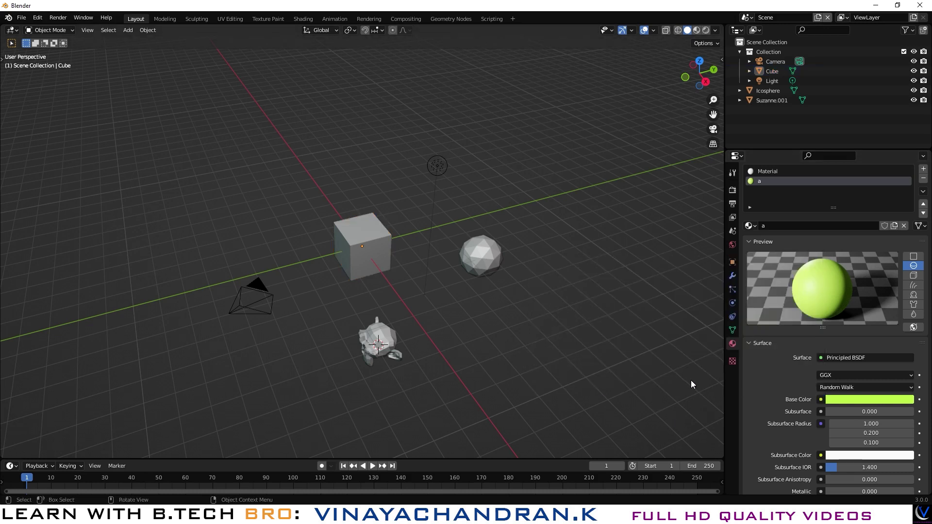
- Create a new brush texture named Texture in Texture Properties
click(732, 361)
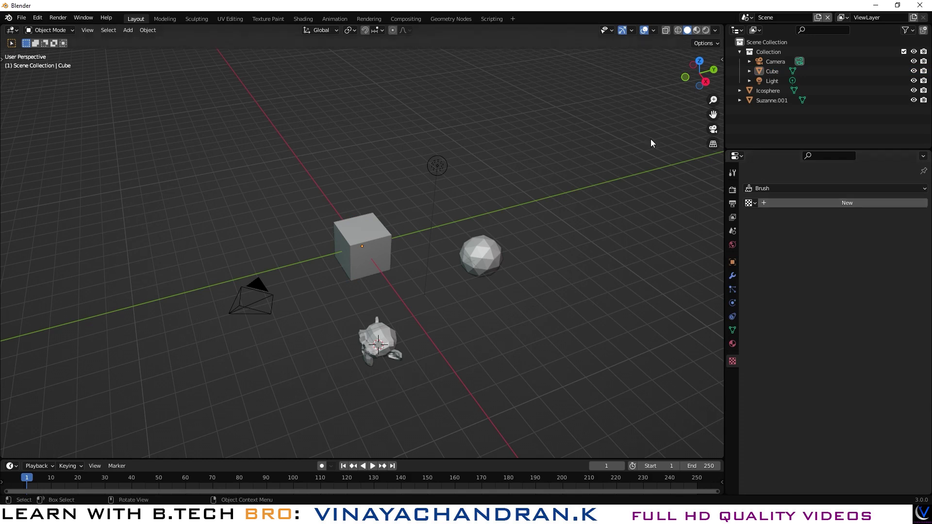
click(764, 203)
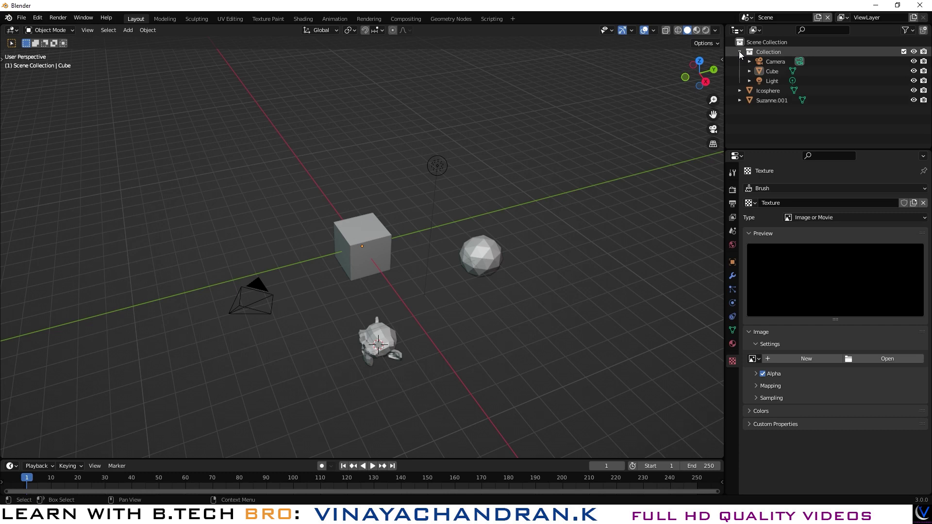
- Hide the Collection in the viewport, then select Icosphere and Suzanne.001 in the Outliner
click(914, 51)
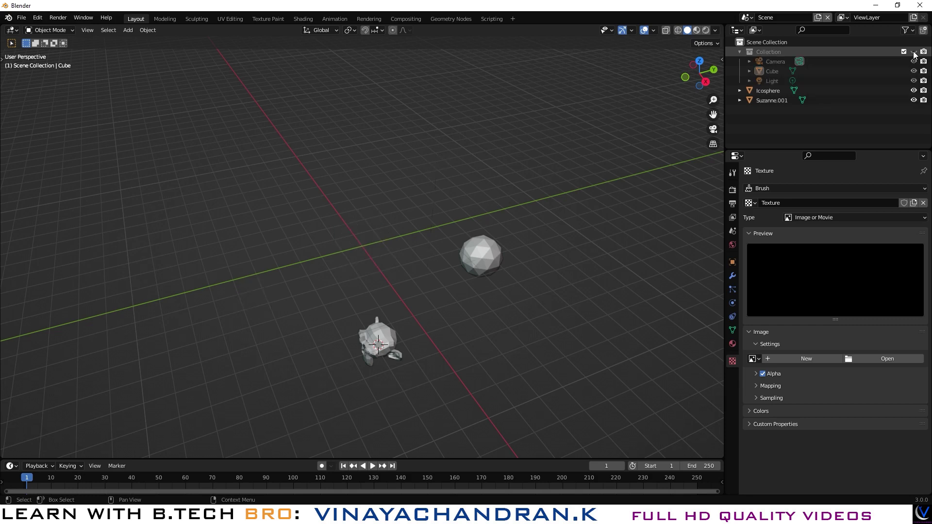
click(913, 51)
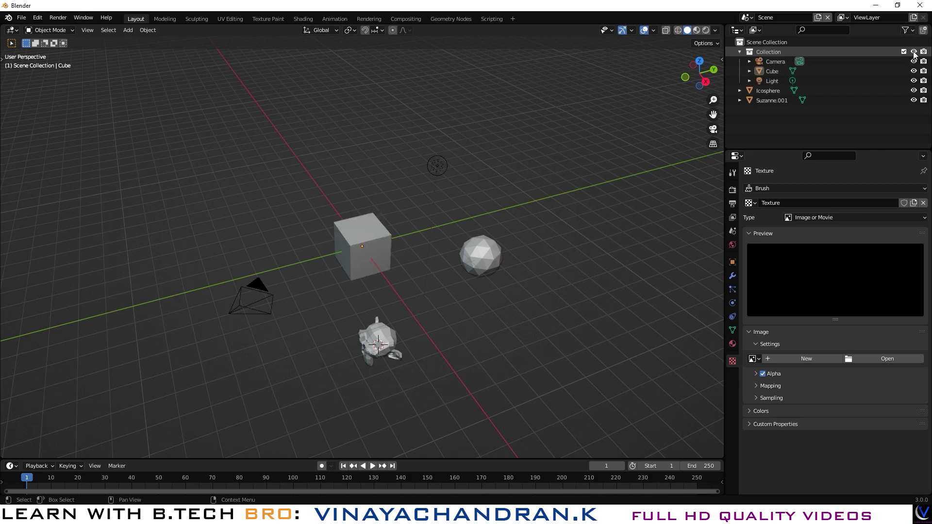
click(914, 52)
click(913, 51)
click(913, 52)
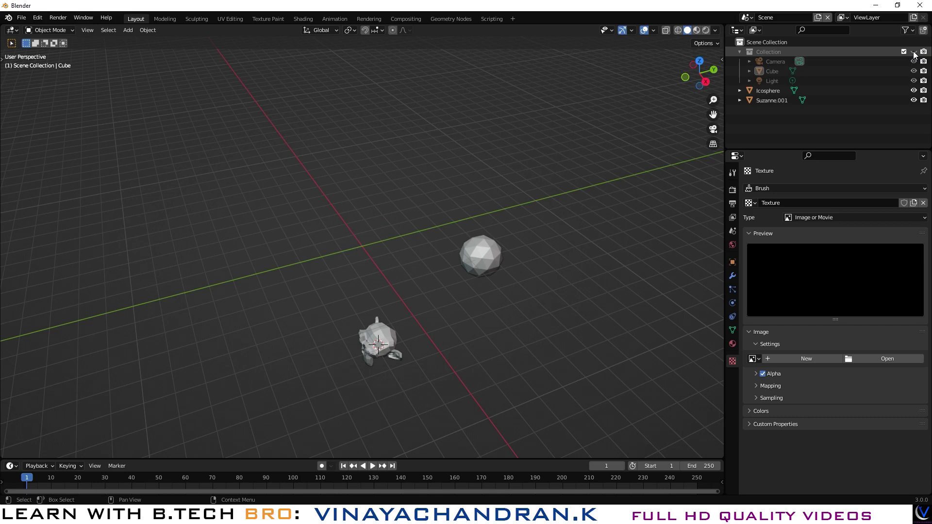
click(913, 51)
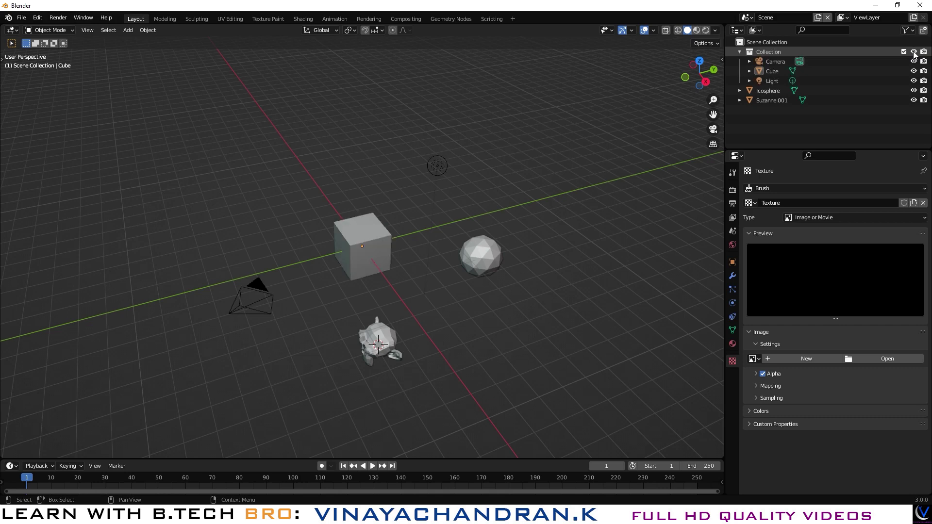
click(914, 52)
click(770, 93)
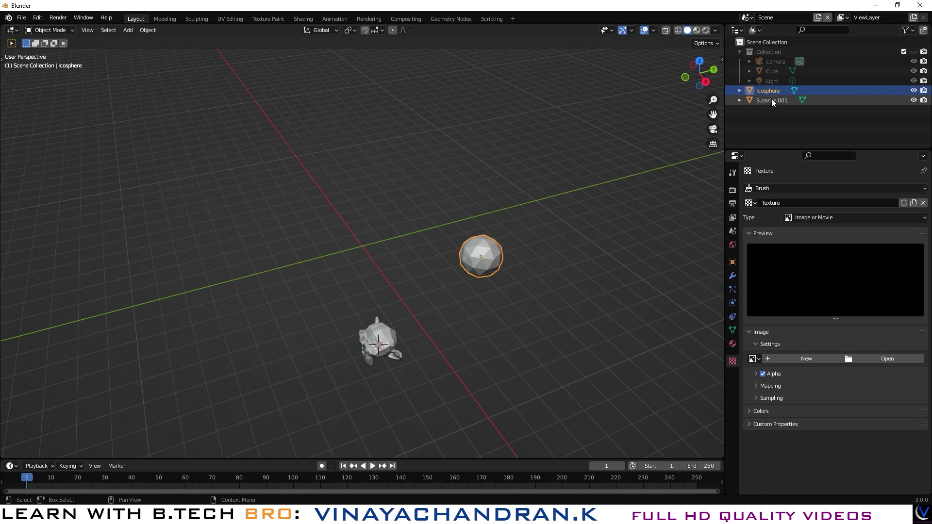
ctrl+click(772, 99)
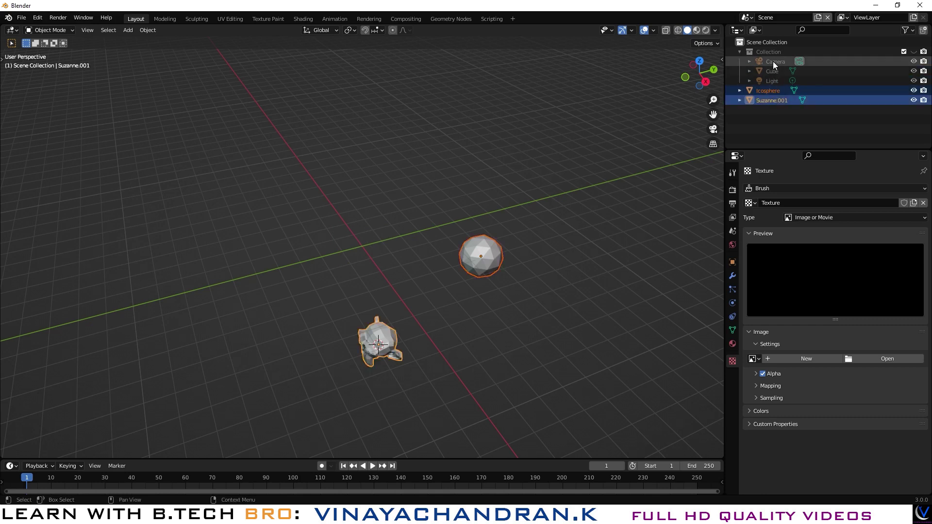
- Move the Icosphere and Suzanne.001 into Collection, then toggle the Collection's visibility off and on
key(m)
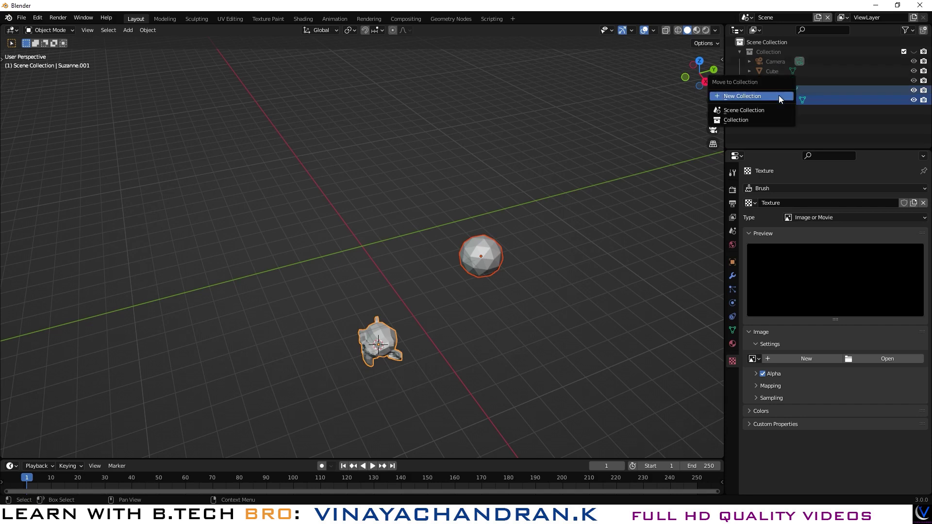
click(761, 119)
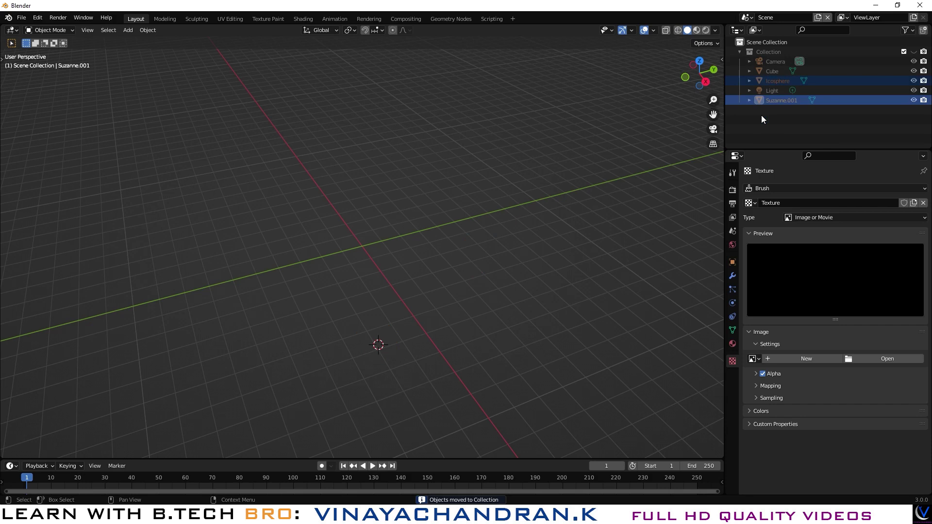
click(798, 118)
click(915, 53)
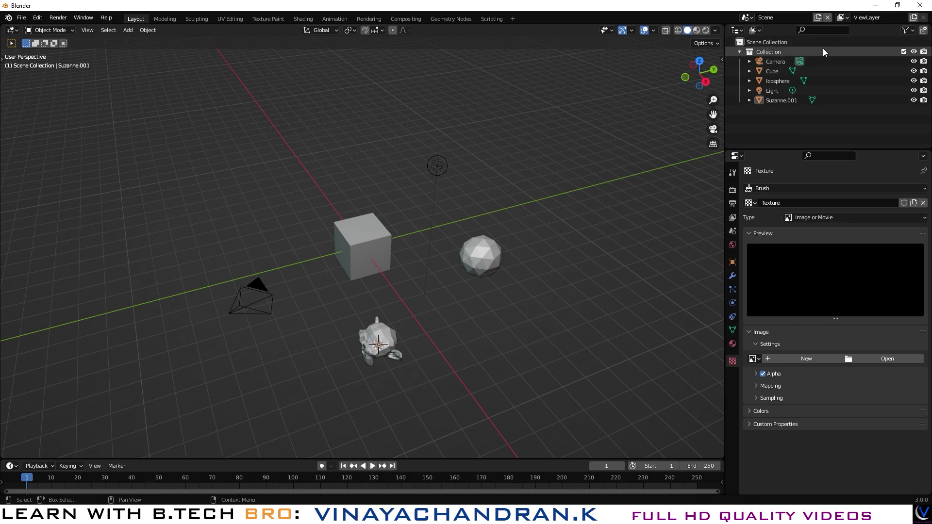
click(912, 51)
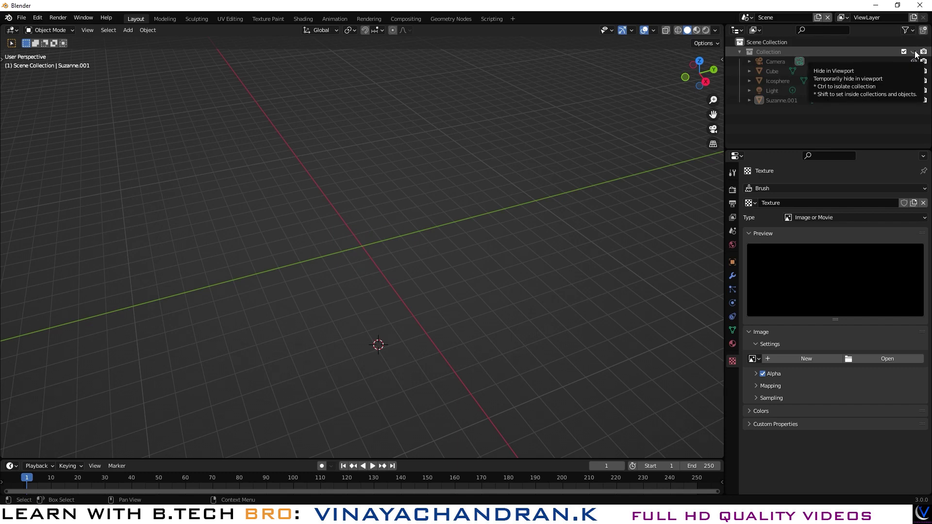
click(913, 51)
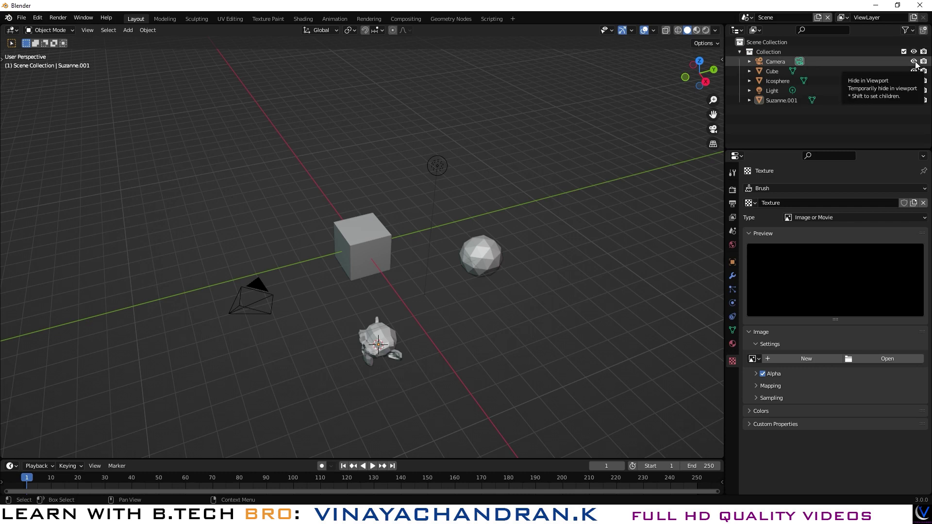
- Hide the camera, cube, icosphere, light and Suzanne.001 one by one, then show them all again
click(914, 62)
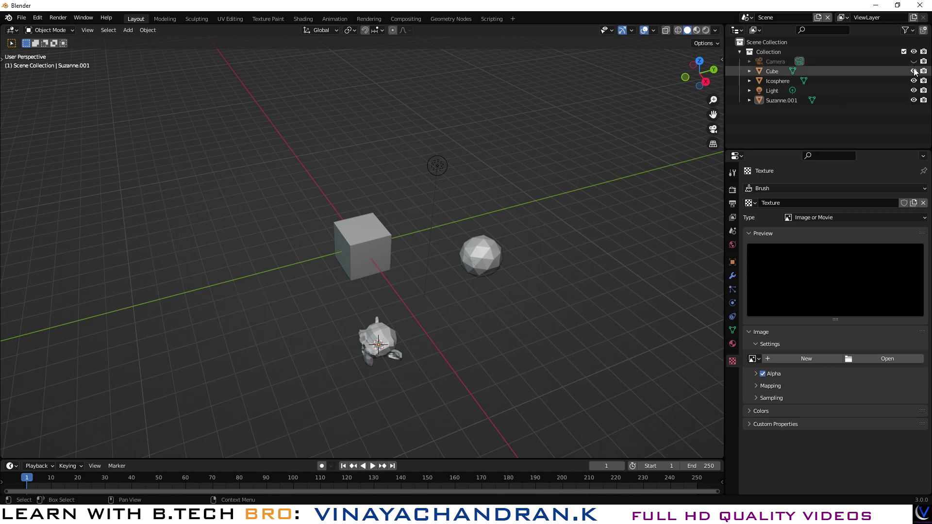
click(914, 71)
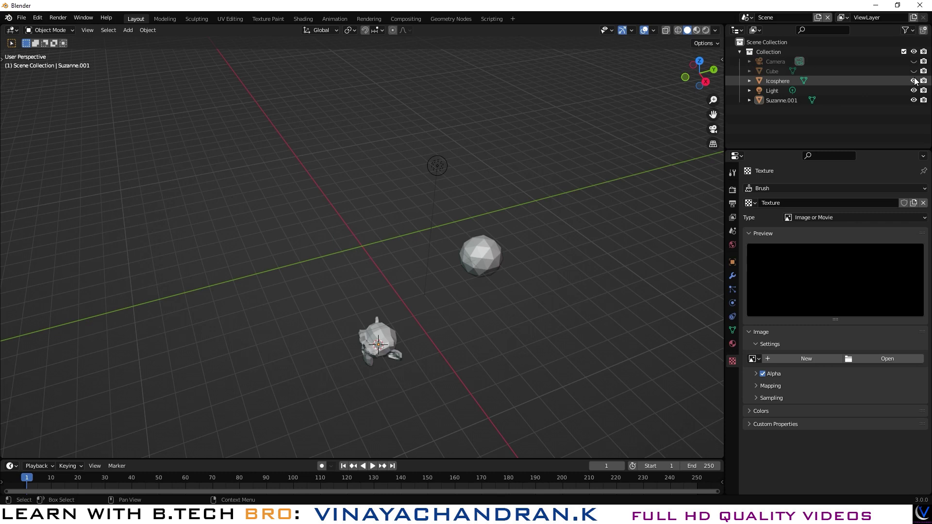
click(913, 81)
click(914, 91)
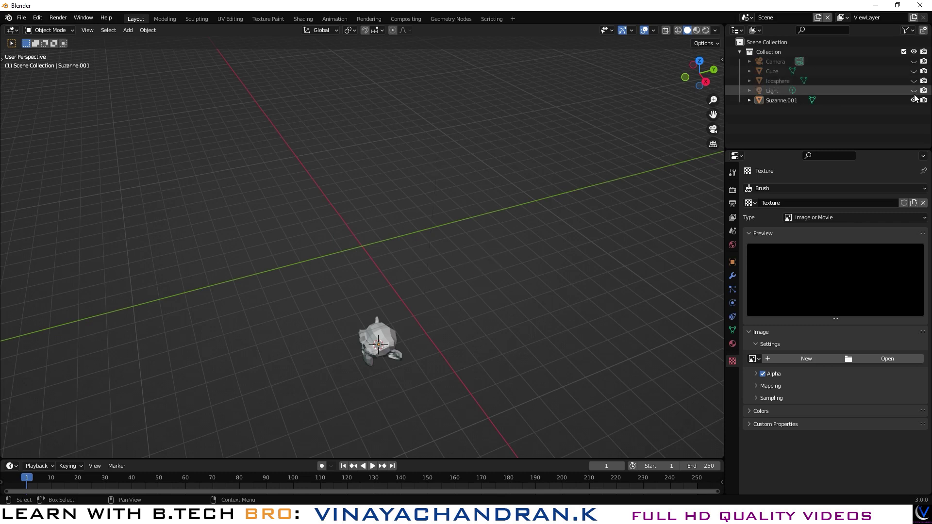
click(913, 100)
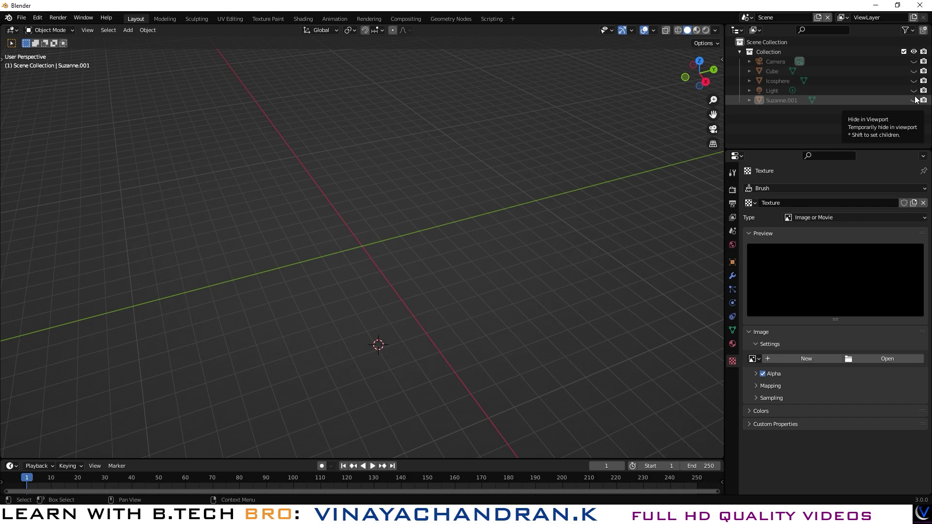
click(914, 100)
drag(914, 91, 914, 61)
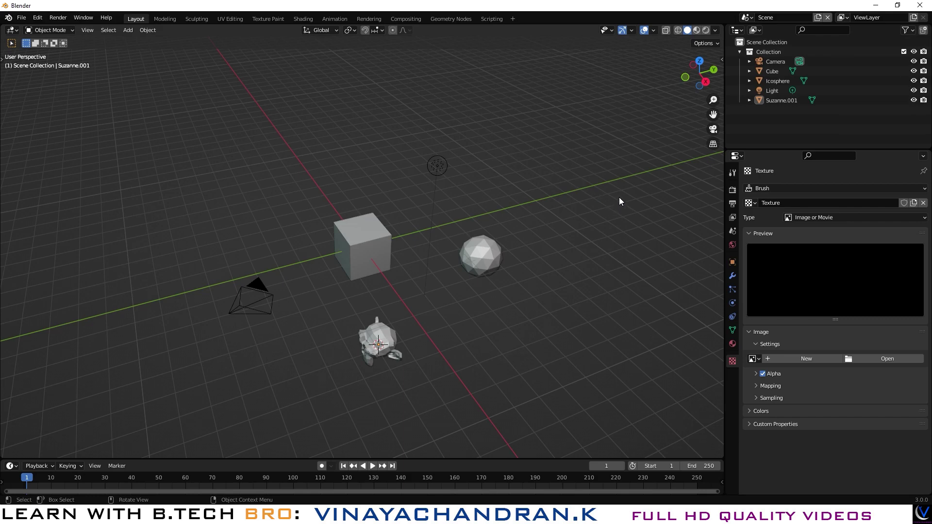
- Enlarge the timeline, play the animation and pause at frame 77, then shrink the timeline back
scroll(619, 197, down, 1)
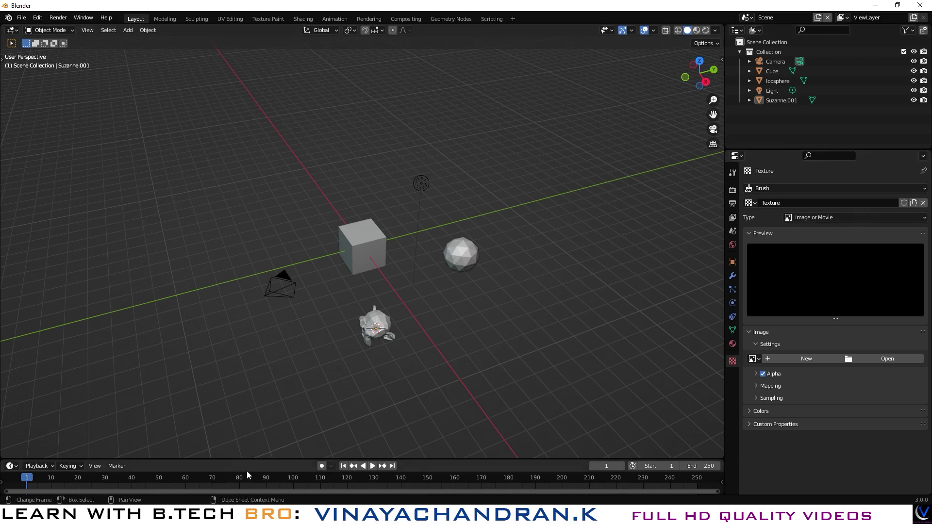
drag(253, 460, 251, 421)
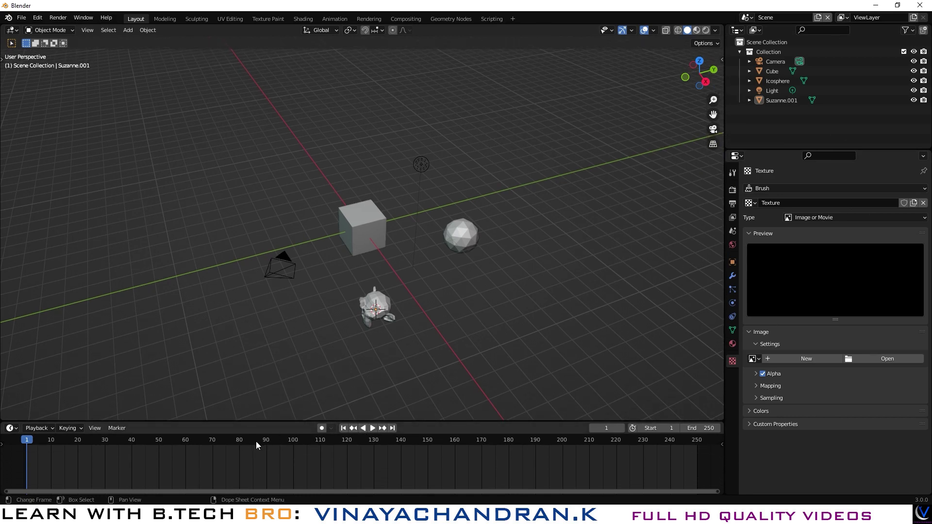
click(371, 428)
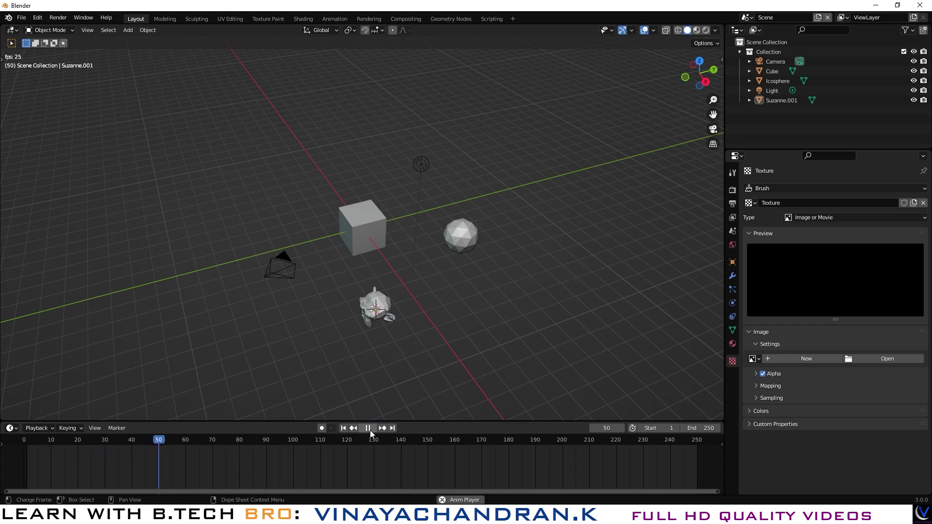
click(370, 430)
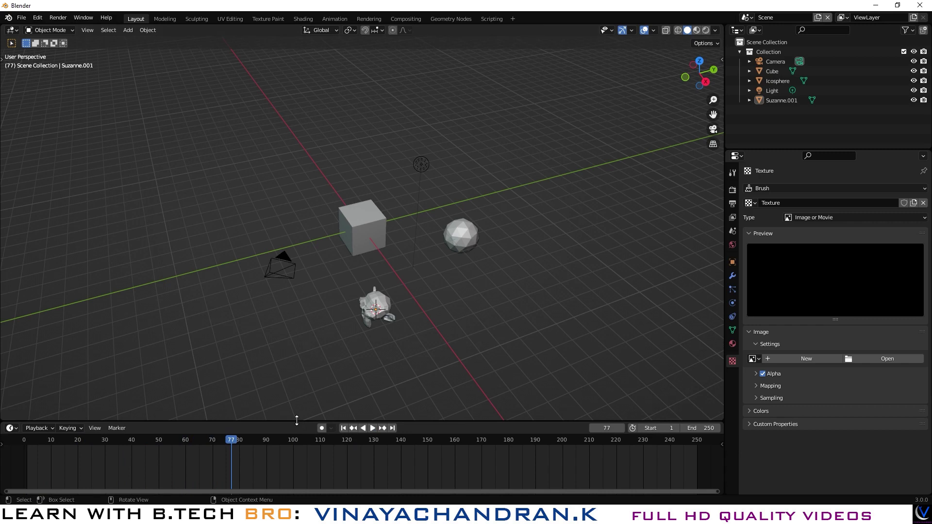
drag(295, 420, 301, 458)
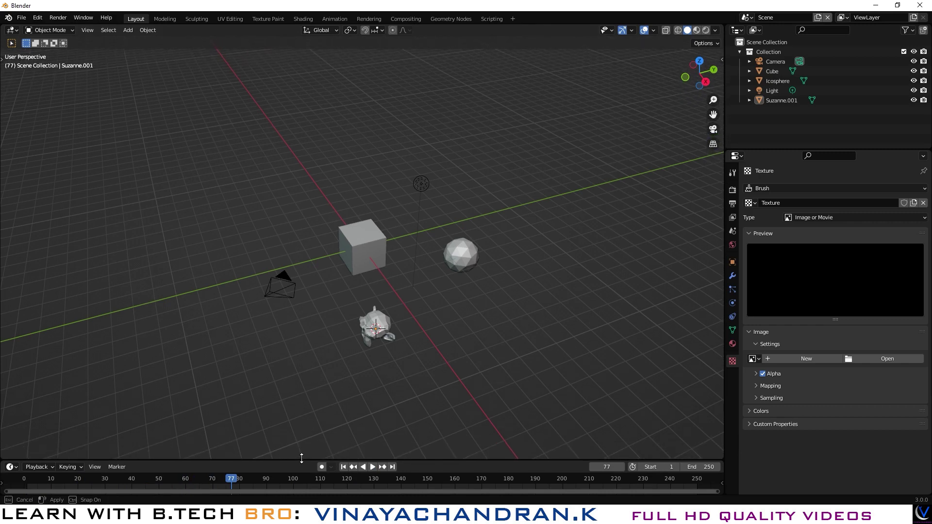
drag(302, 459, 302, 459)
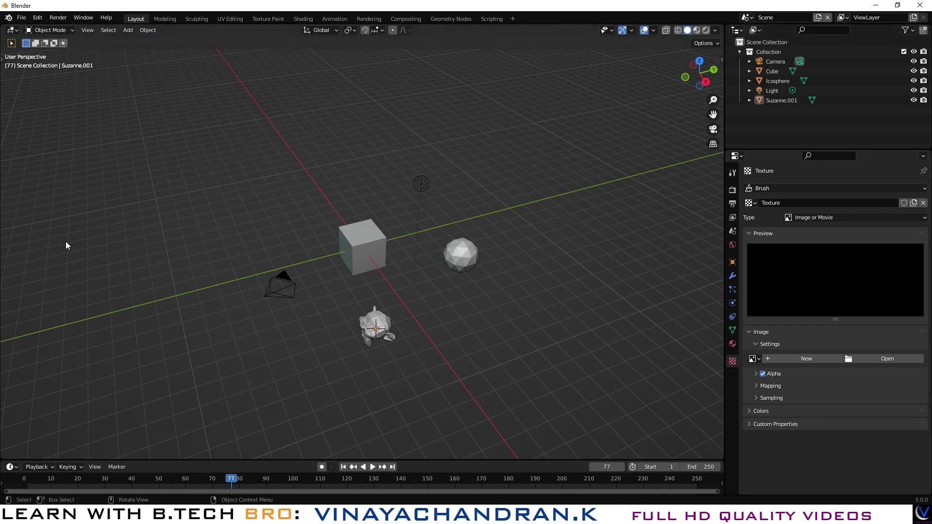
click(12, 30)
click(736, 155)
click(739, 31)
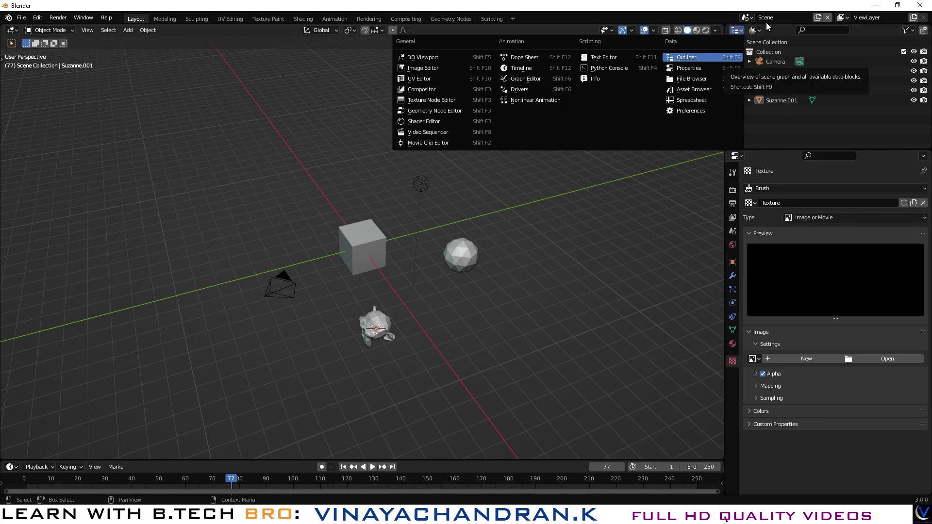
click(740, 32)
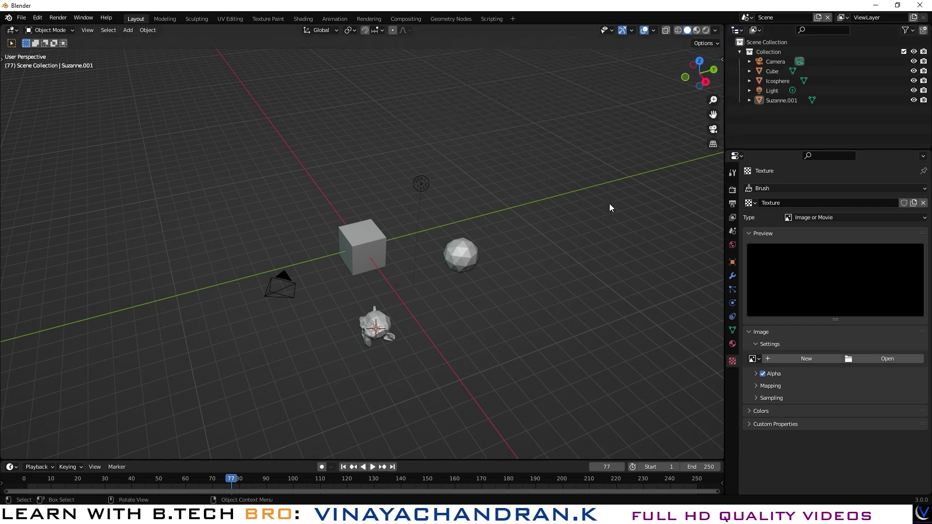
click(88, 30)
click(741, 31)
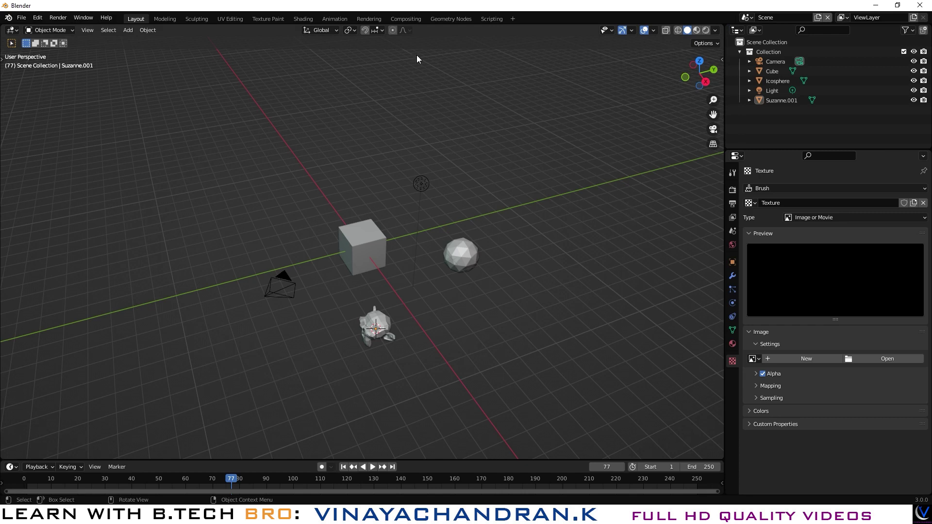
- Alternate between the Modeling and Layout workspaces, finish on Modeling, and open the interaction mode list
click(163, 18)
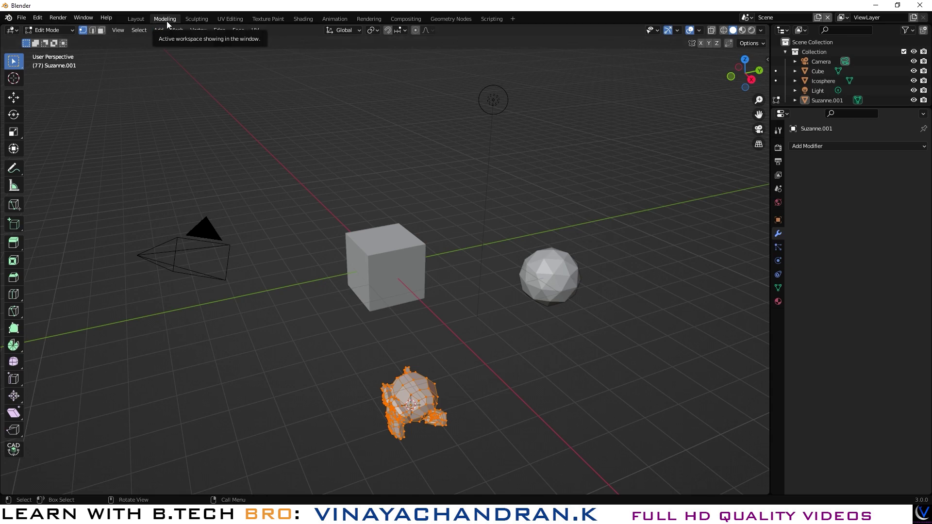
click(135, 19)
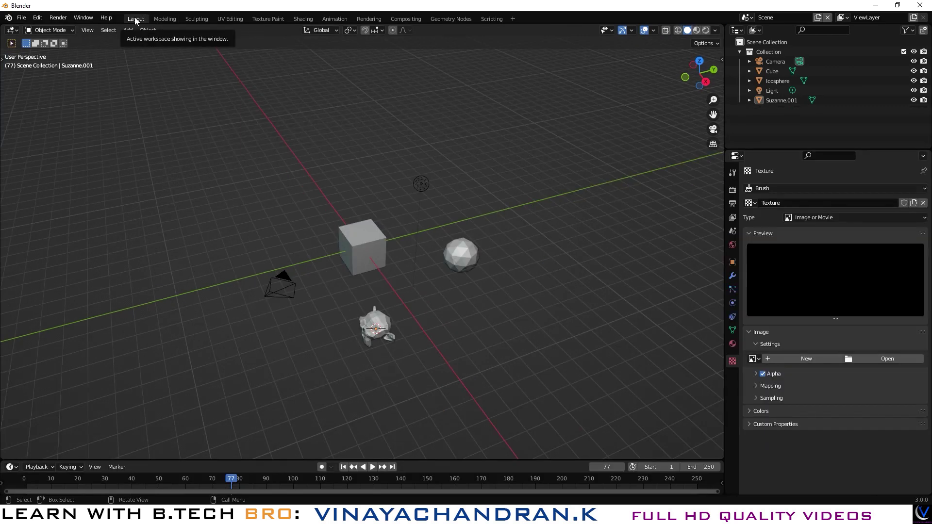
click(164, 19)
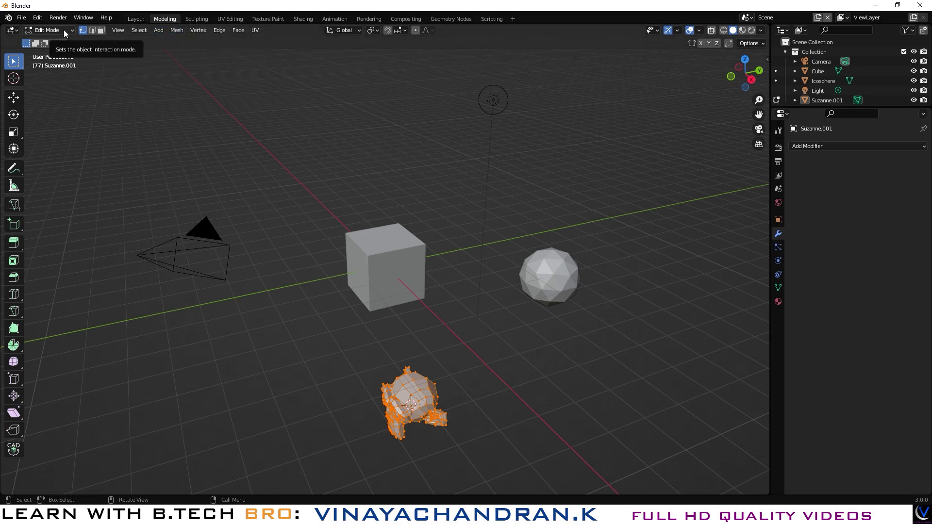
click(136, 18)
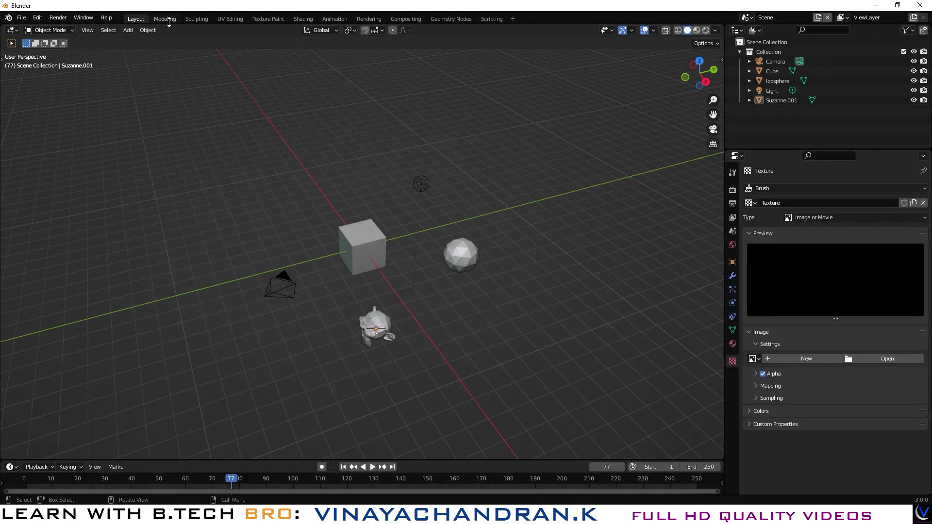
click(168, 20)
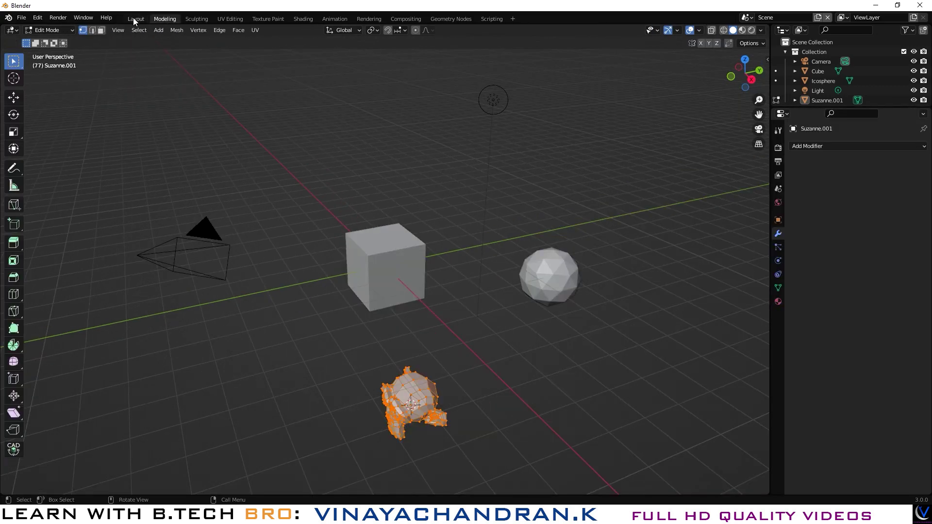
click(136, 20)
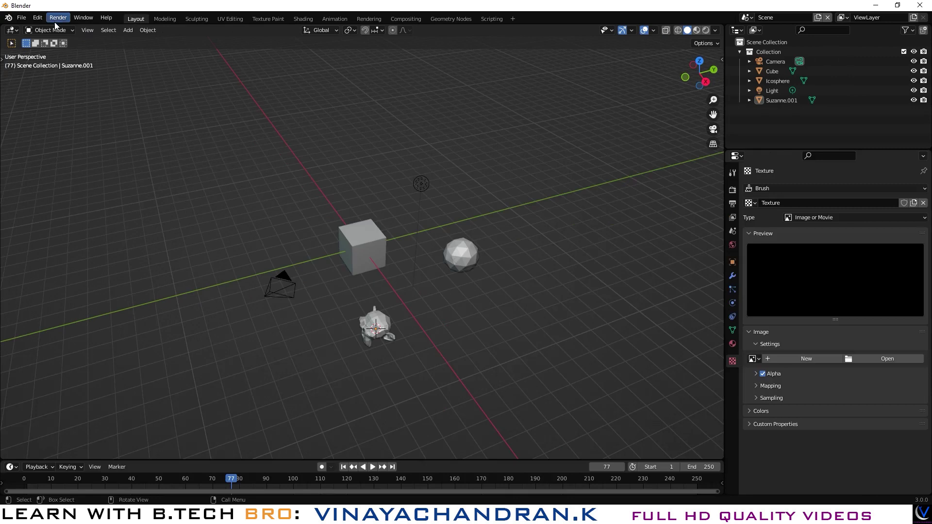
click(164, 19)
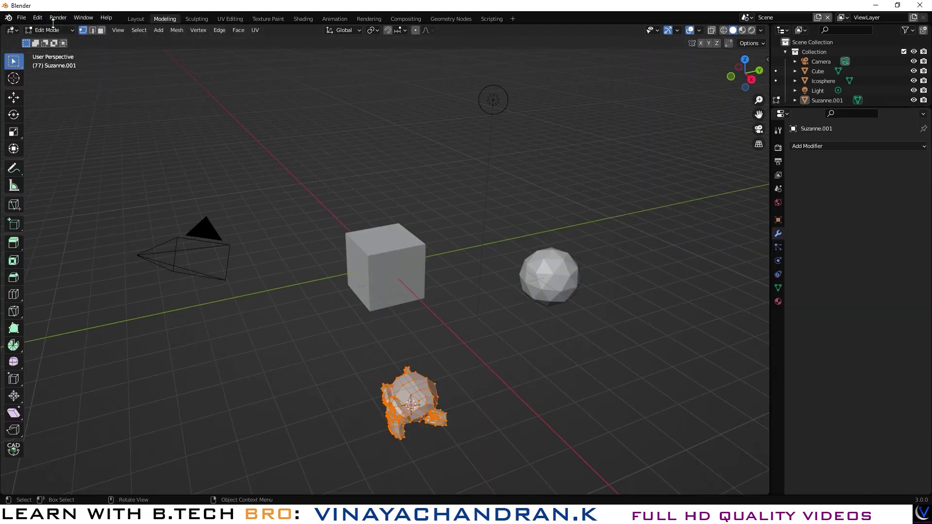
click(70, 30)
- Open the Sculpting workspace, orbit the view from above, check its Editor Type and mode menus, then go to UV Editing
click(197, 19)
mouse_move(491, 315)
middle_down()
mouse_move(461, 313)
mouse_move(439, 325)
mouse_move(455, 326)
mouse_move(435, 256)
mouse_move(390, 262)
middle_up()
scroll(441, 318, down, 8)
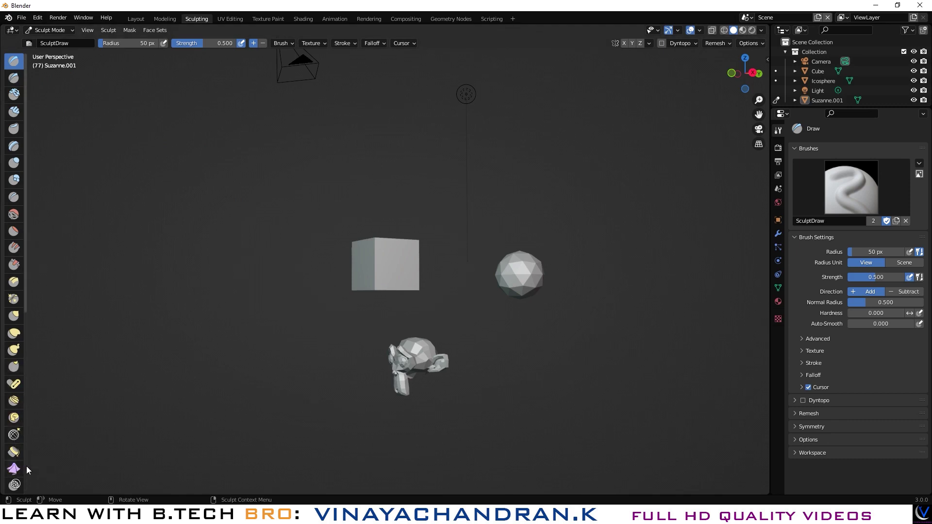
click(14, 30)
click(63, 31)
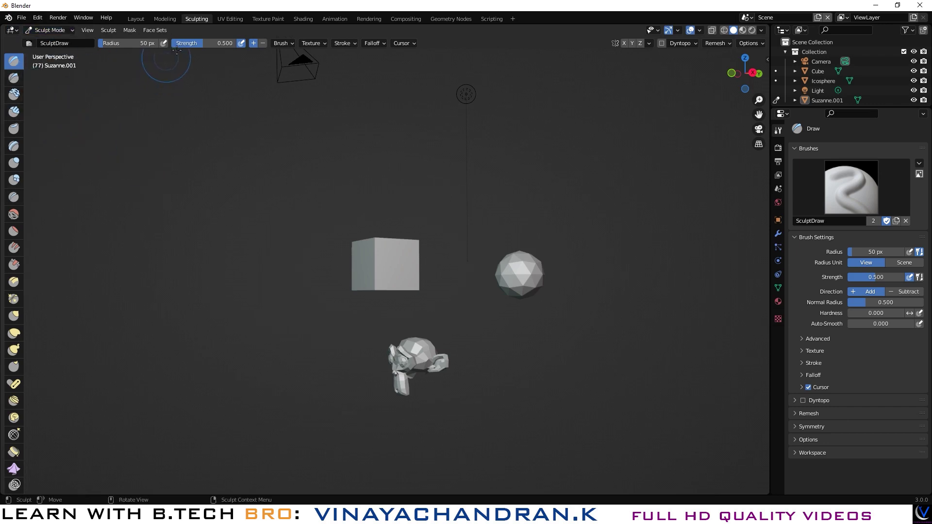
click(230, 18)
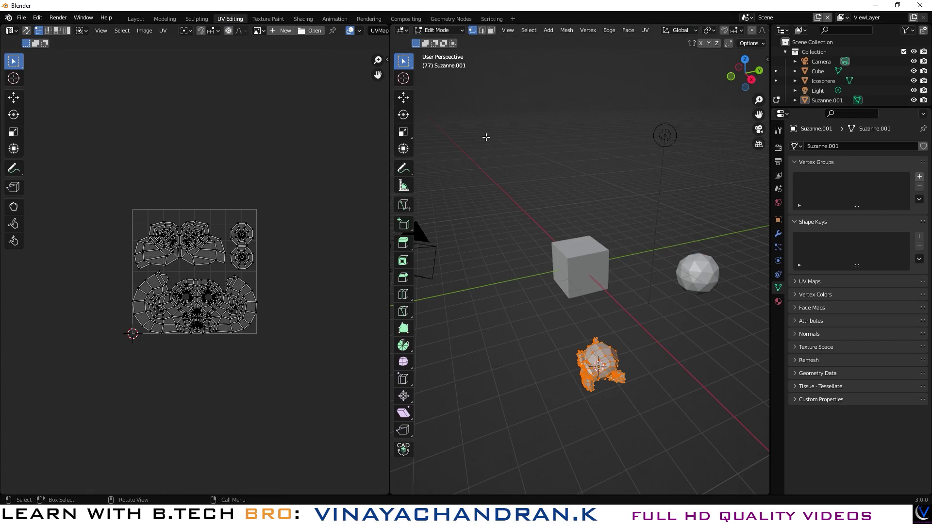
- Return Suzanne.001 to Object Mode, select the Cube and enter Edit Mode to display its UV cross
click(456, 28)
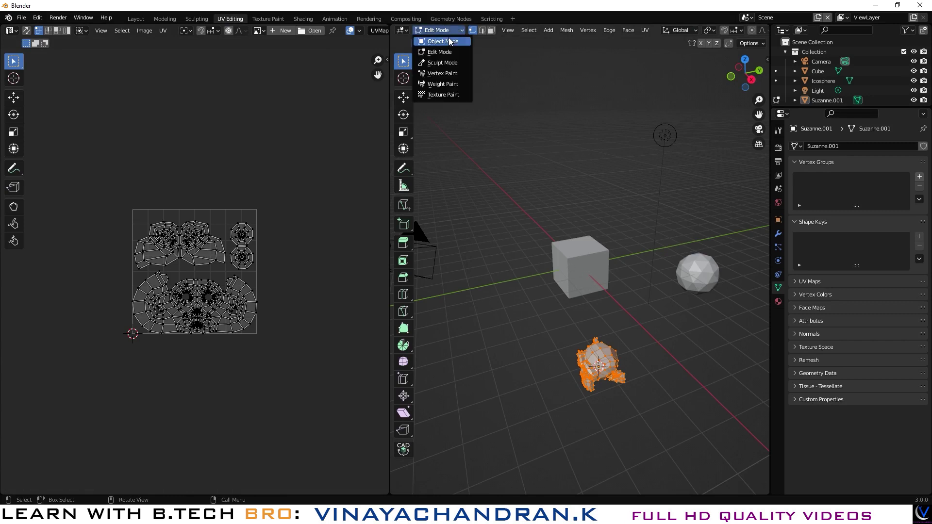
click(448, 38)
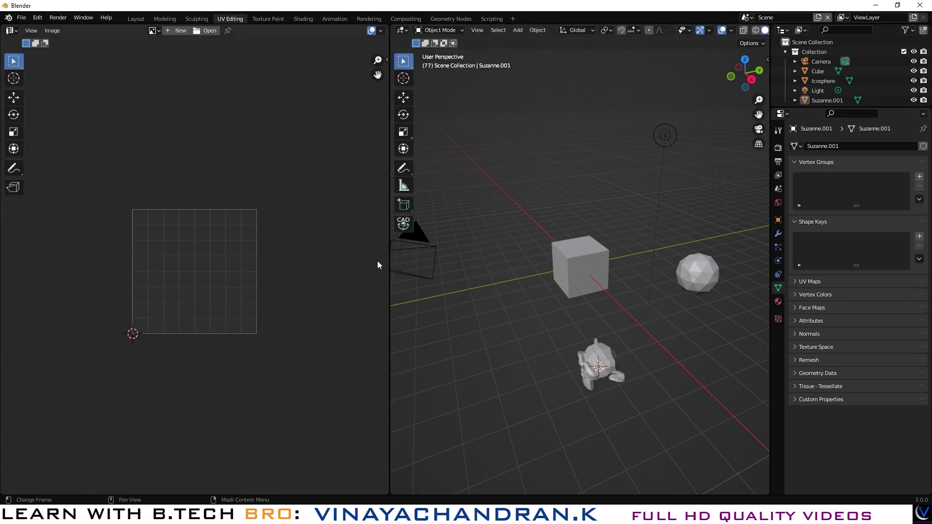
click(591, 274)
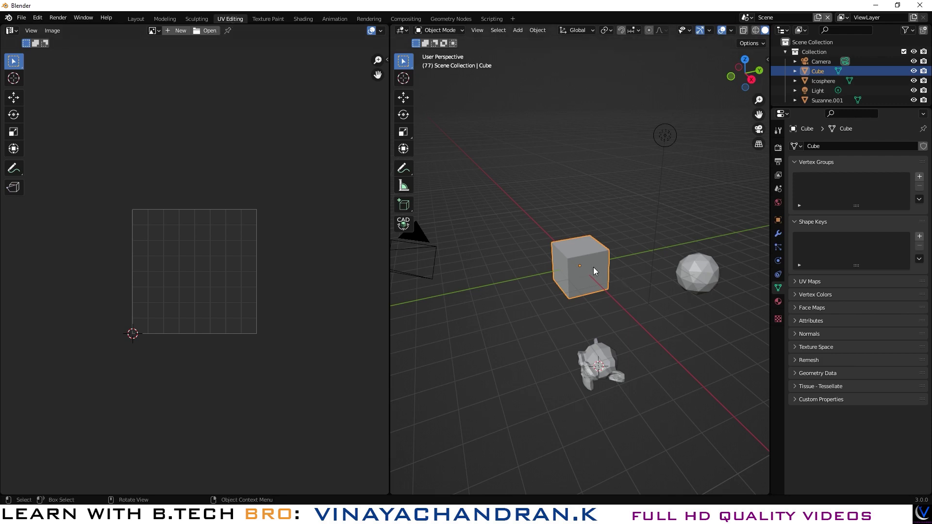
key(Tab)
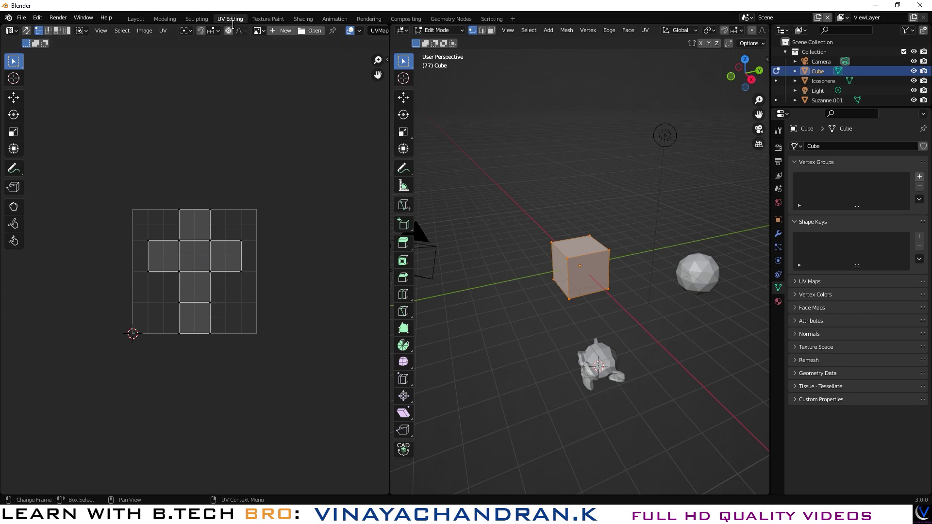
- In the Texture Paint workspace, create a new blank 1024×1024 image named Untitled
click(266, 19)
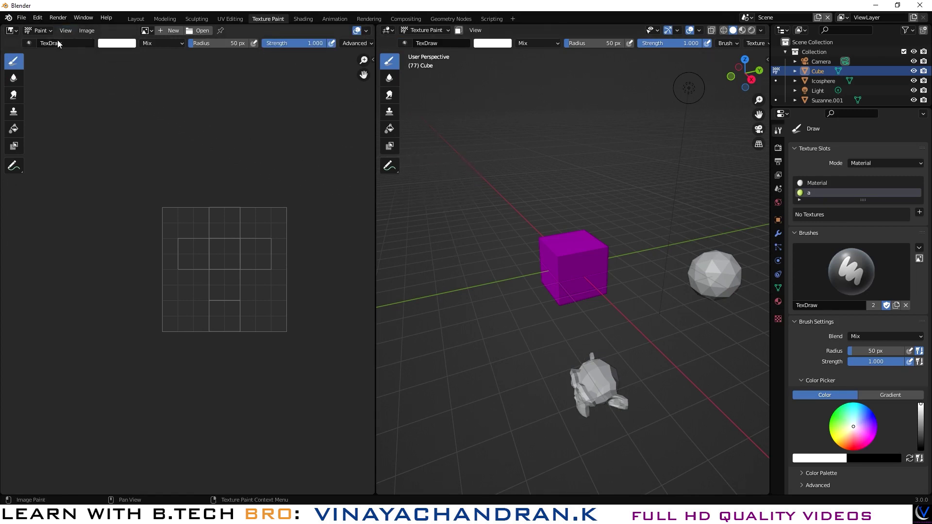
click(157, 30)
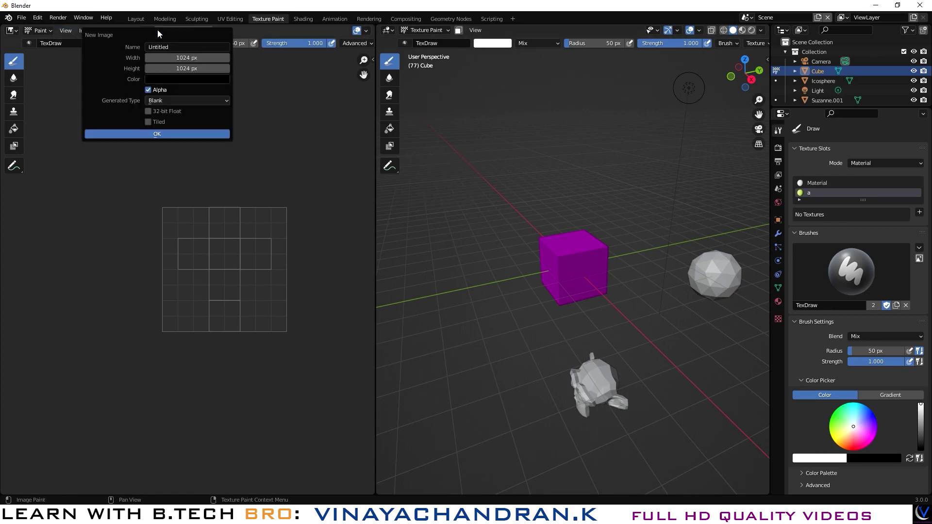
click(170, 134)
scroll(254, 198, down, 5)
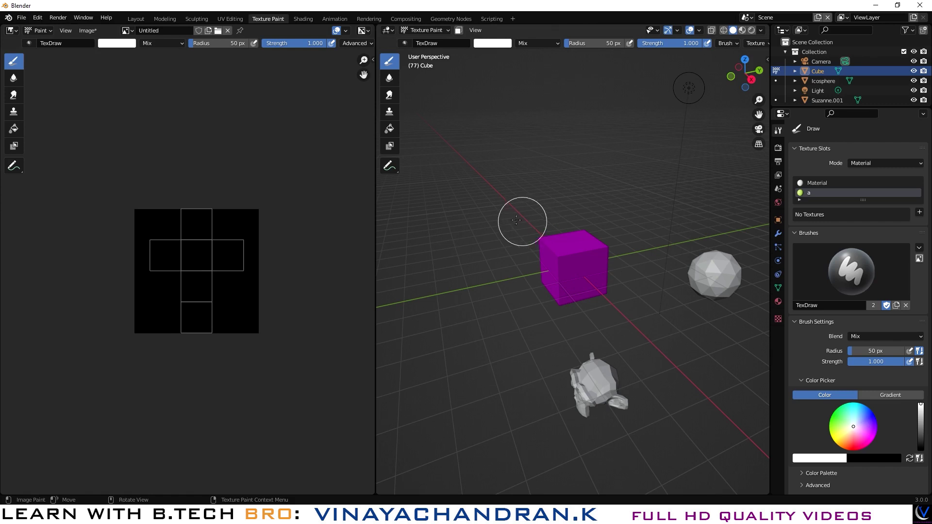
- Open the Shading workspace, orbit and zoom the viewport, and glance at the node editor's Editor Type list
click(304, 20)
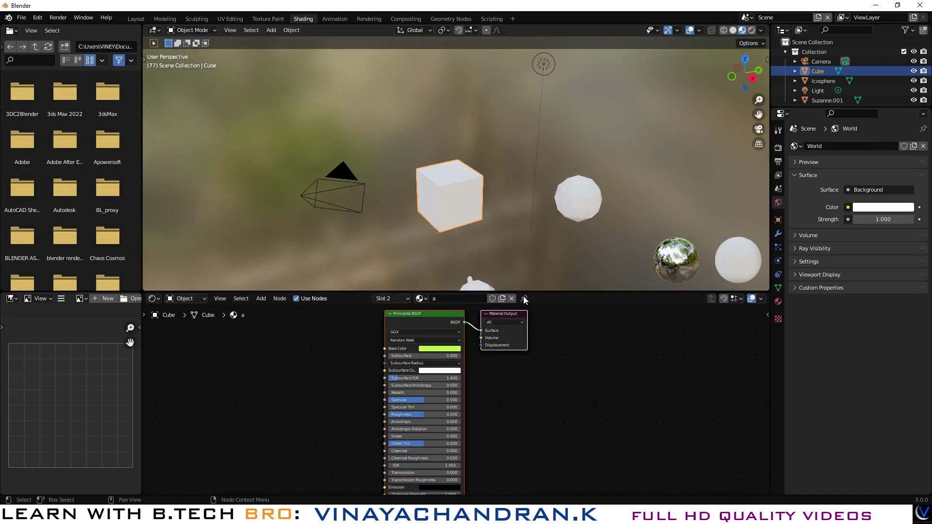
mouse_move(473, 226)
middle_down()
mouse_move(492, 240)
mouse_move(487, 225)
mouse_move(463, 237)
middle_up()
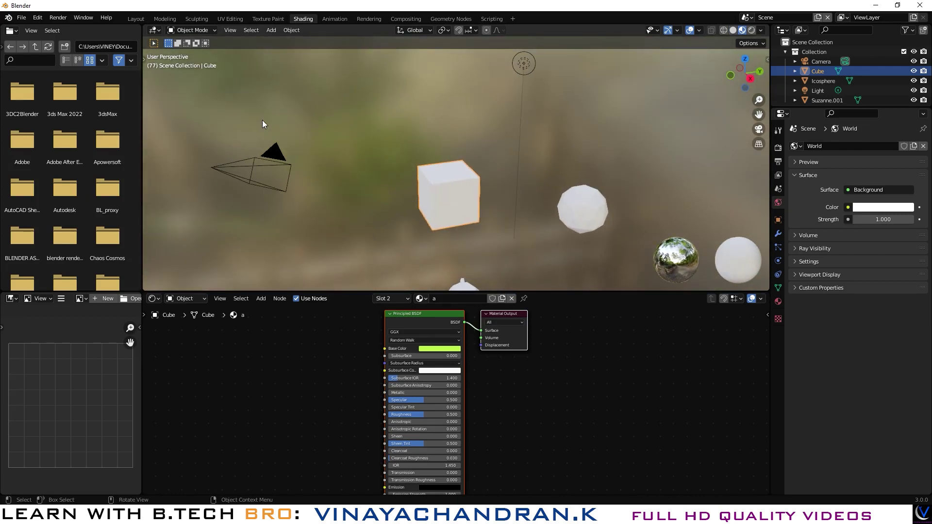
scroll(459, 117, down, 6)
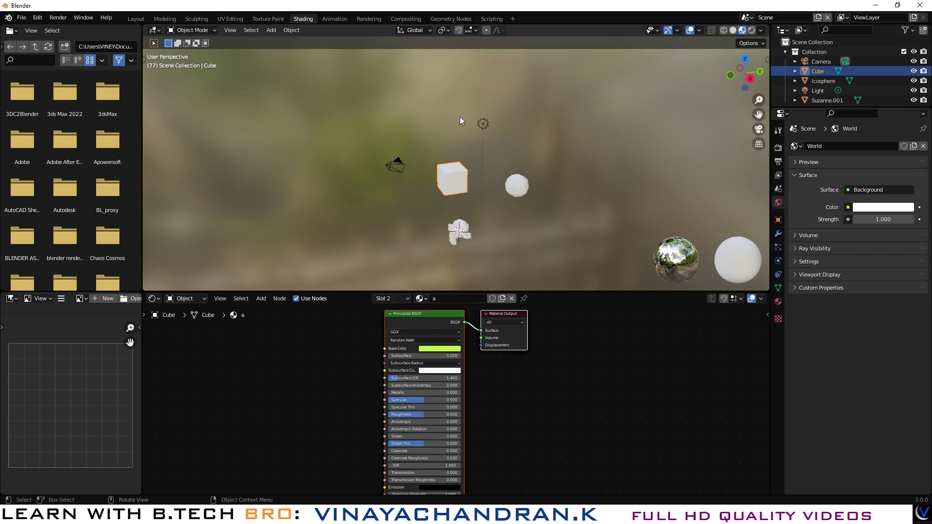
scroll(482, 174, up, 4)
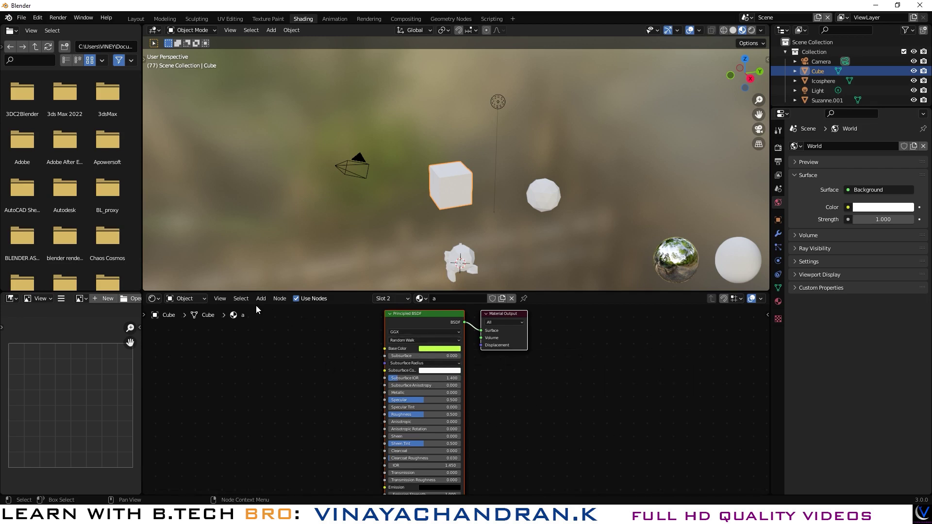
click(156, 299)
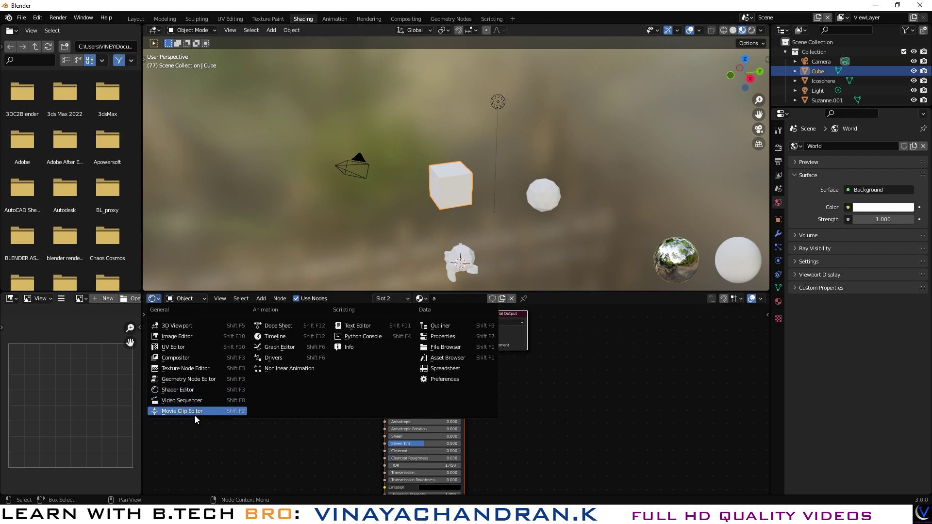
click(198, 421)
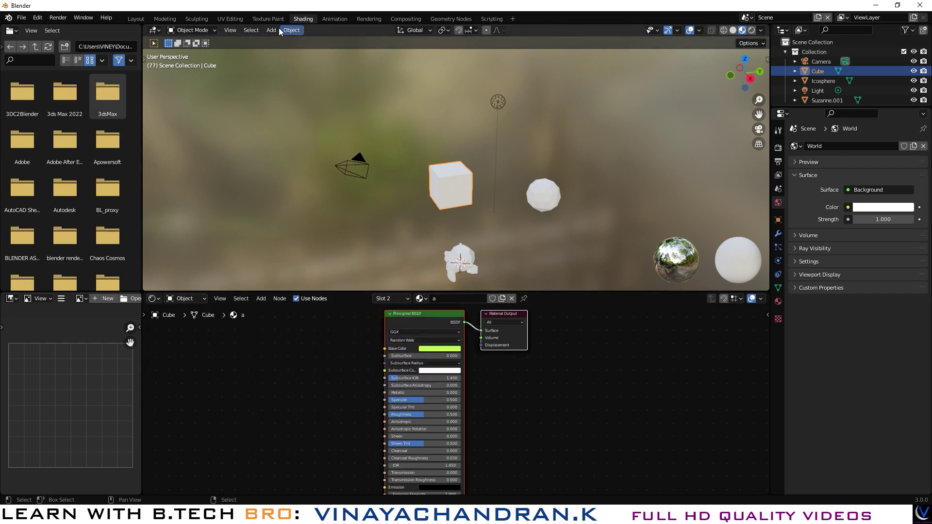
- Open the Animation workspace and scrub the Dope Sheet playhead from frame 77 back to frame 21
click(334, 19)
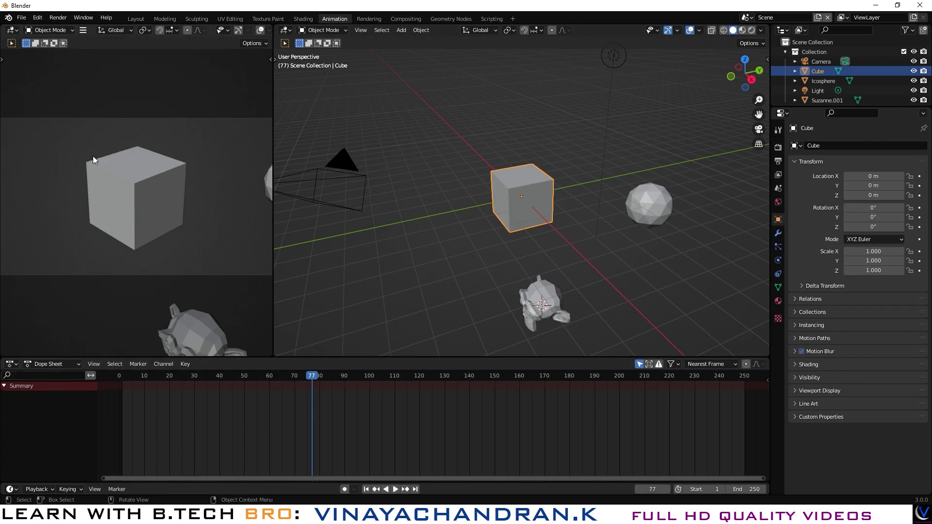
scroll(195, 228, down, 3)
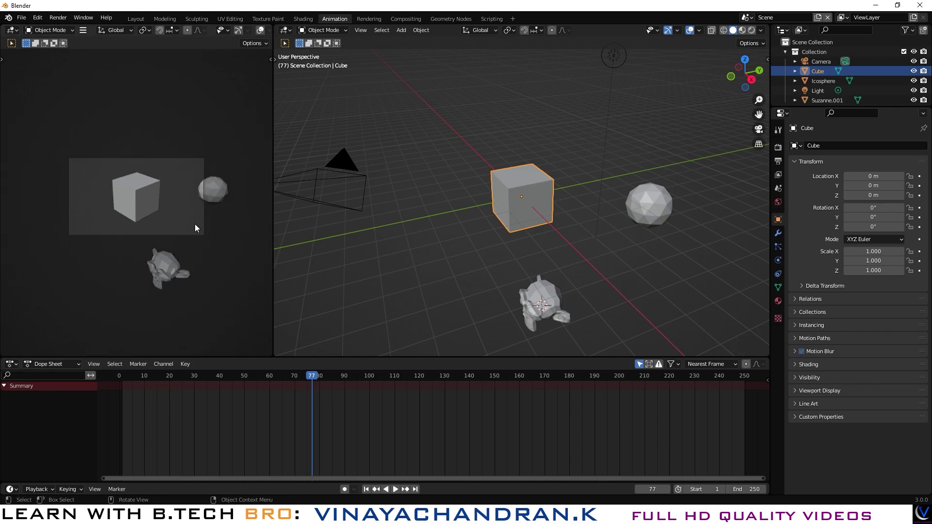
scroll(195, 228, up, 2)
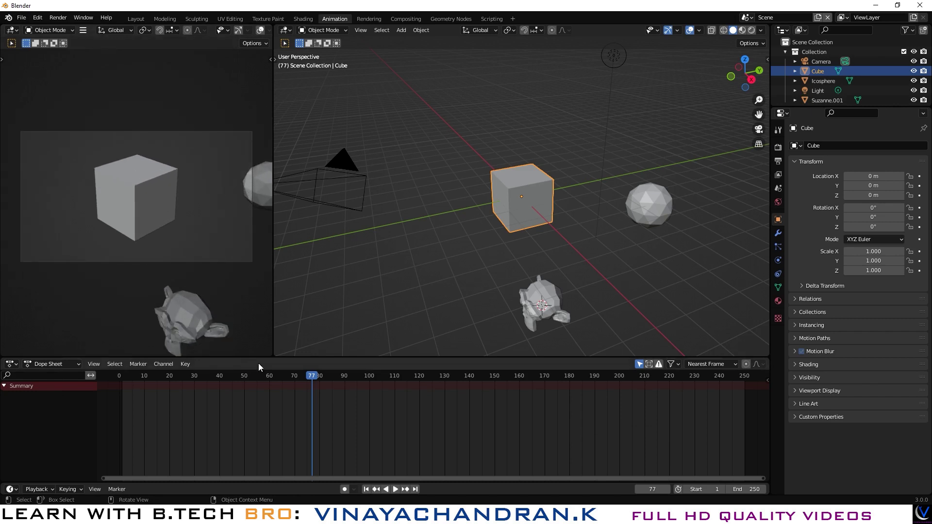
drag(317, 379, 171, 374)
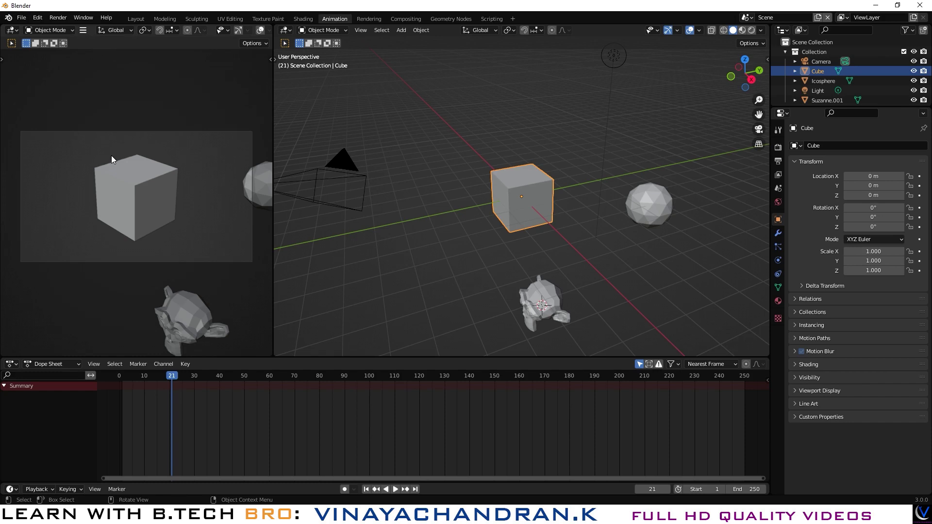
- Back in Layout, look through the scene camera, orbit back to user view, and show the tool shelf
click(136, 19)
middle_drag(532, 285, 466, 264)
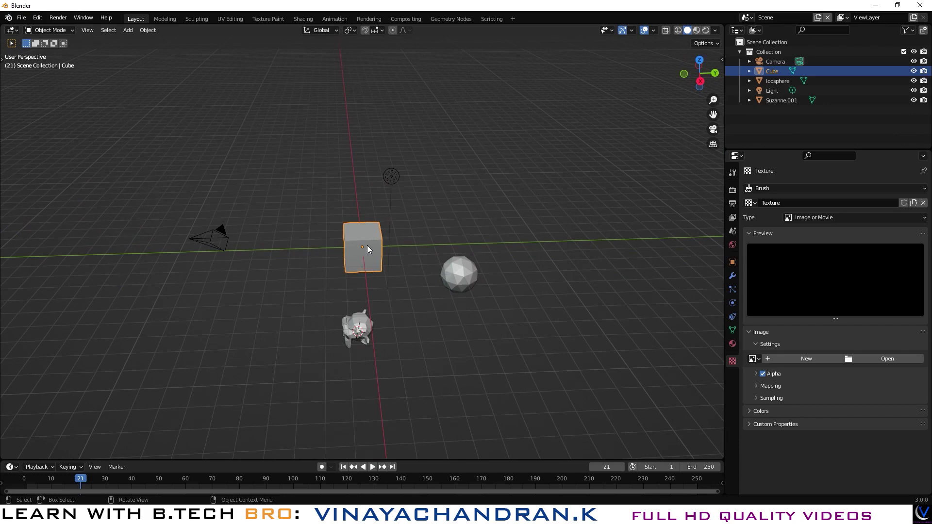
key(KP_0)
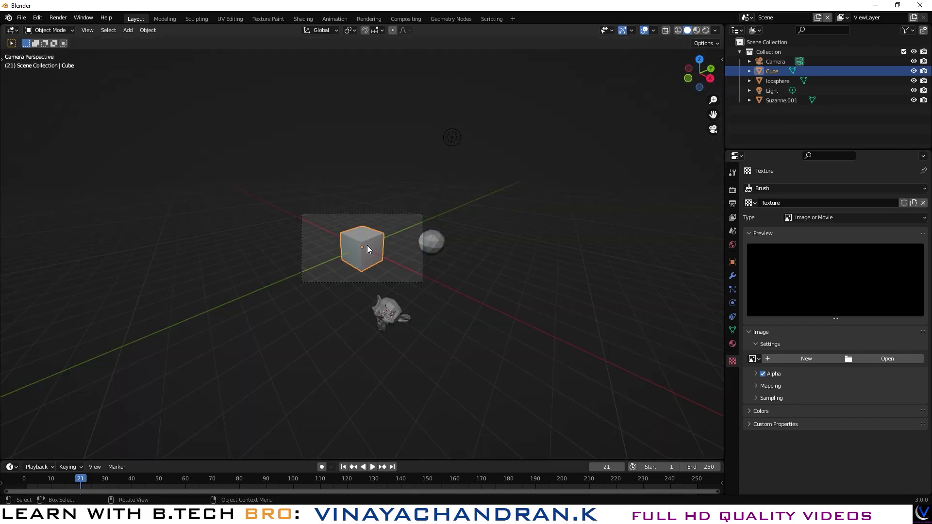
scroll(412, 263, up, 6)
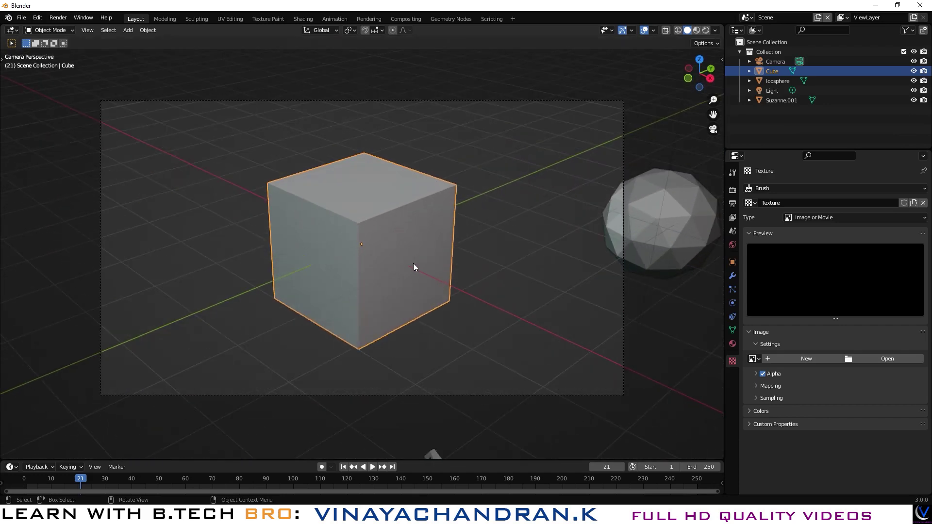
scroll(413, 263, down, 7)
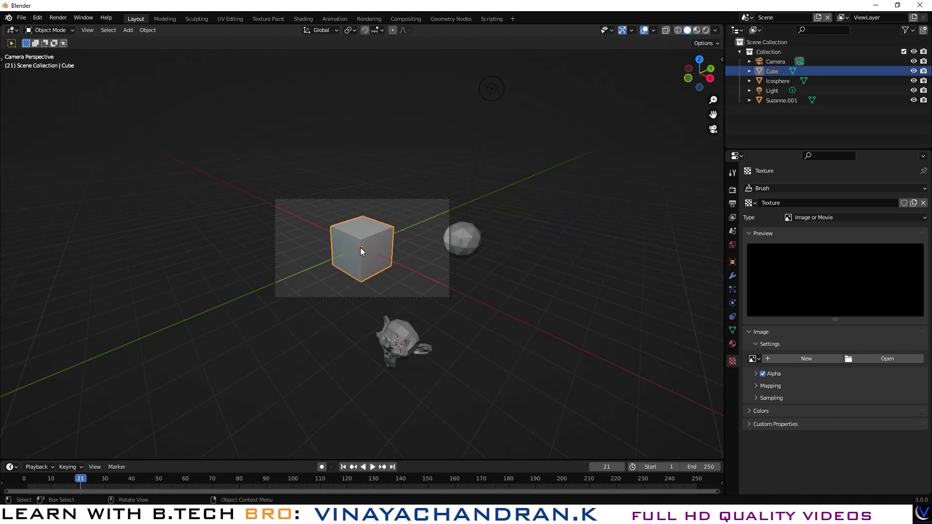
middle_drag(452, 279, 422, 273)
scroll(423, 273, down, 2)
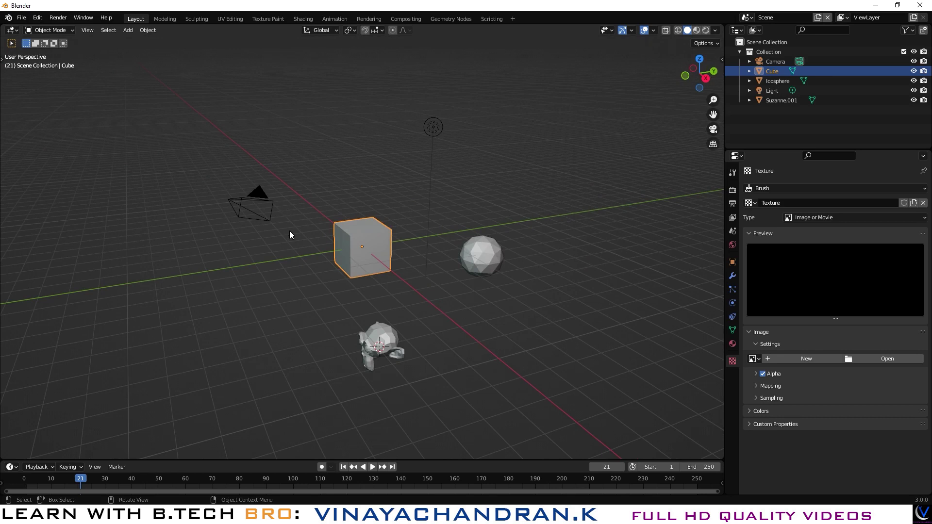
key(t)
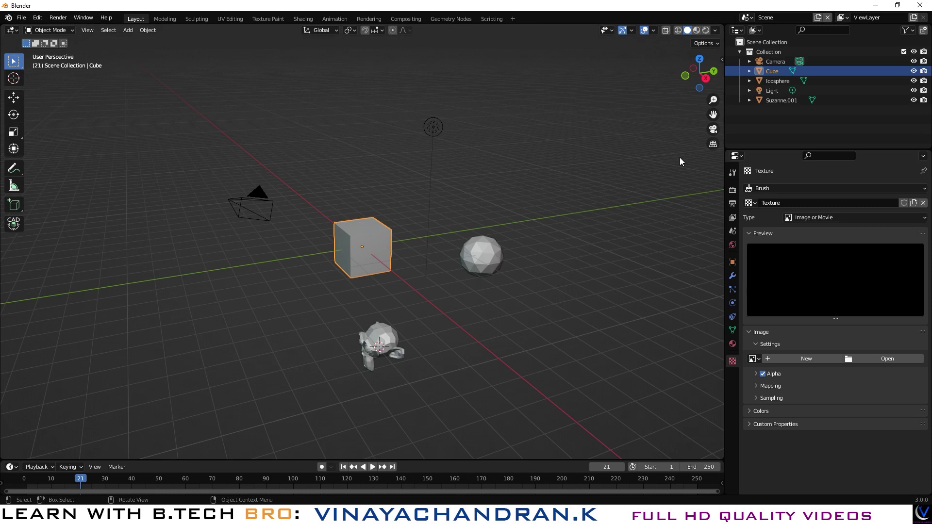
- Open the sidebar's View tab, set the viewport focal length to 50.5 mm, and switch to camera view
key(n)
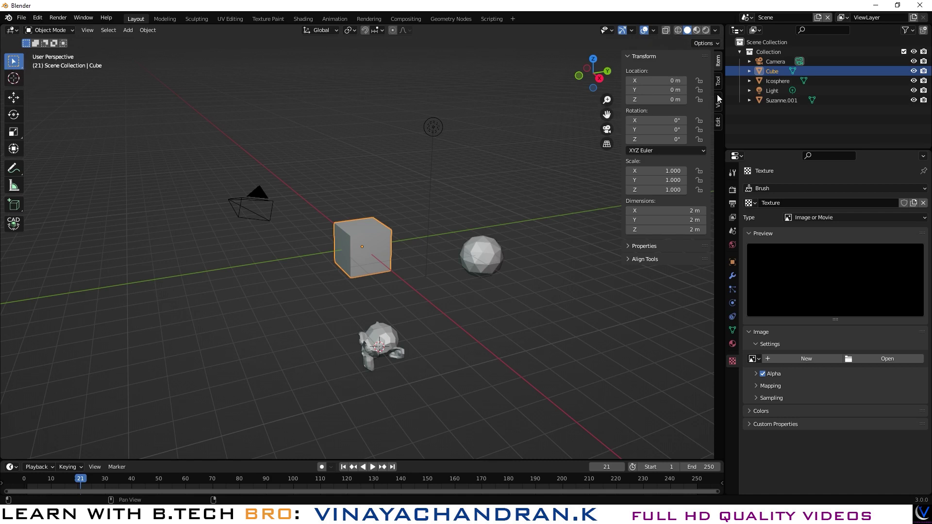
click(718, 81)
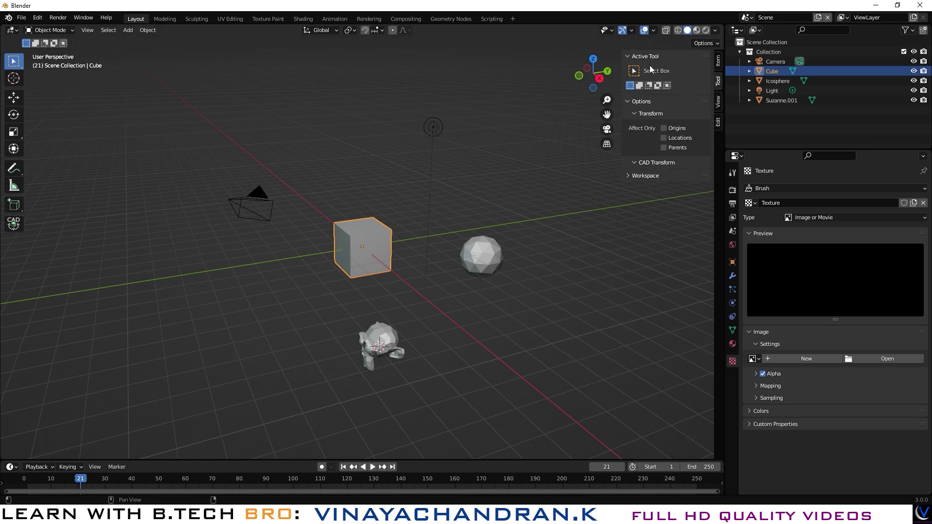
click(717, 102)
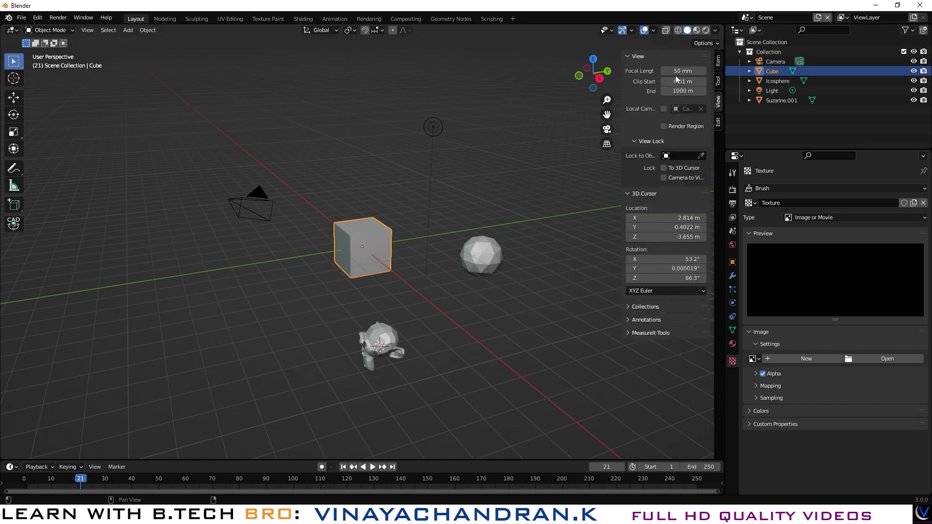
mouse_move(449, 269)
middle_down()
mouse_move(343, 248)
mouse_move(389, 277)
mouse_move(445, 281)
middle_up()
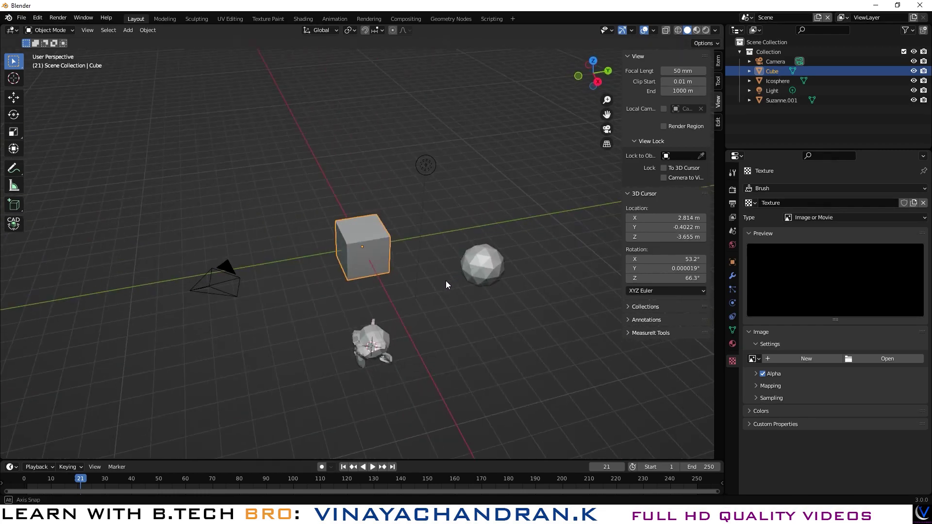
mouse_move(683, 70)
mouse_down()
mouse_move(708, 70)
mouse_move(592, 69)
mouse_move(674, 68)
mouse_up()
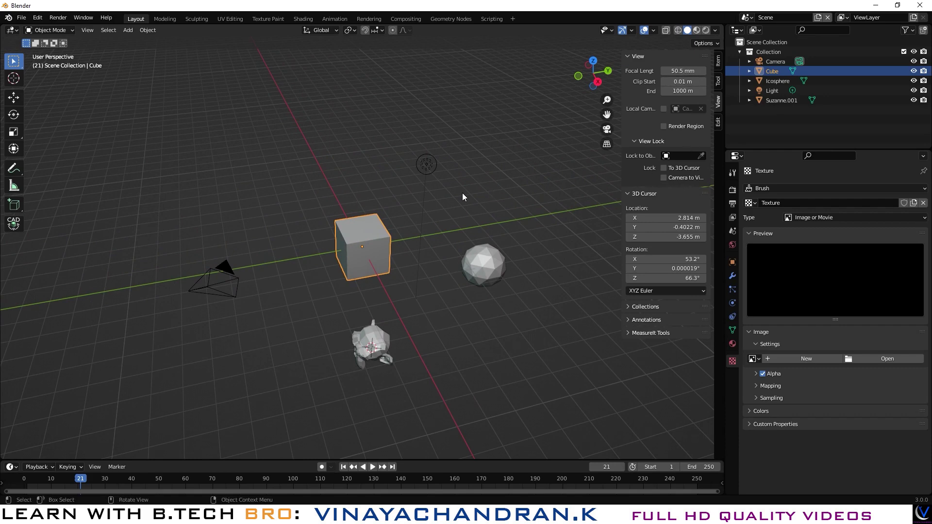
key(KP_0)
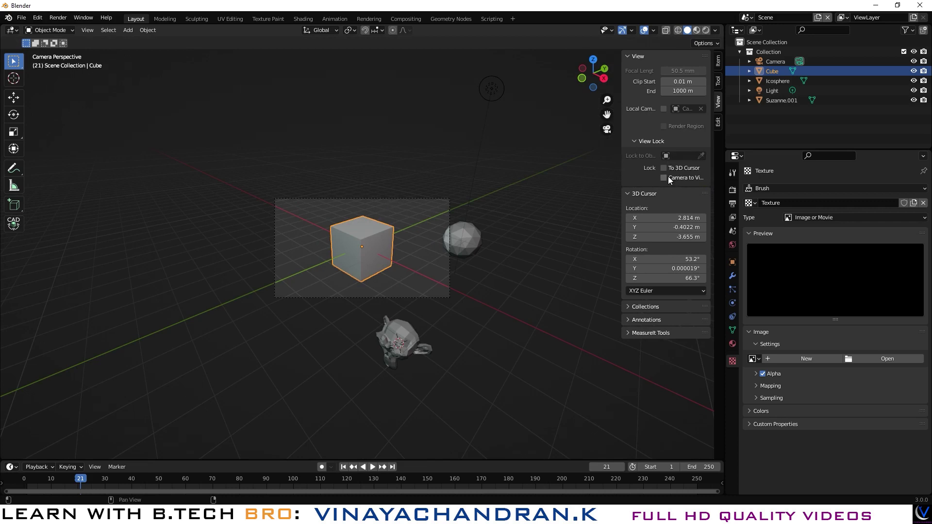
- Widen the sidebar, enable View Lock > Camera to View, and orbit to swing the camera around
drag(620, 177, 582, 172)
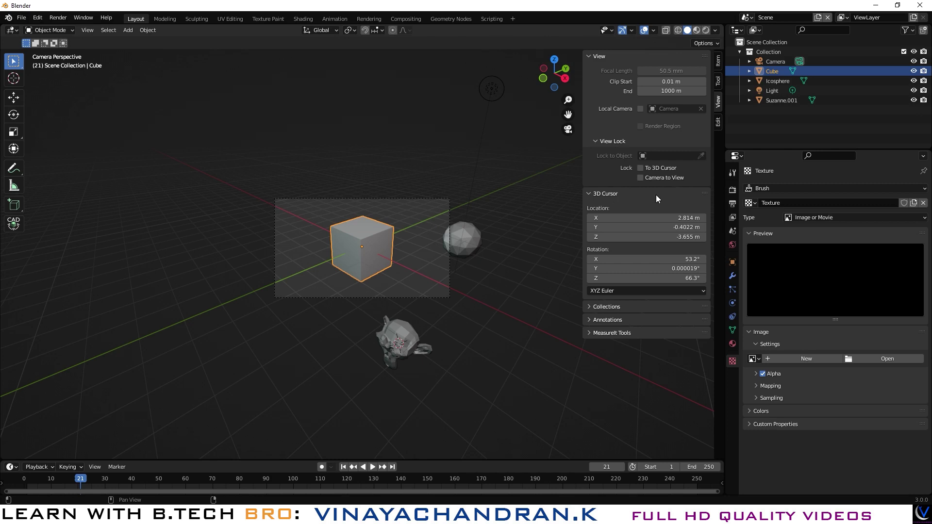
click(643, 179)
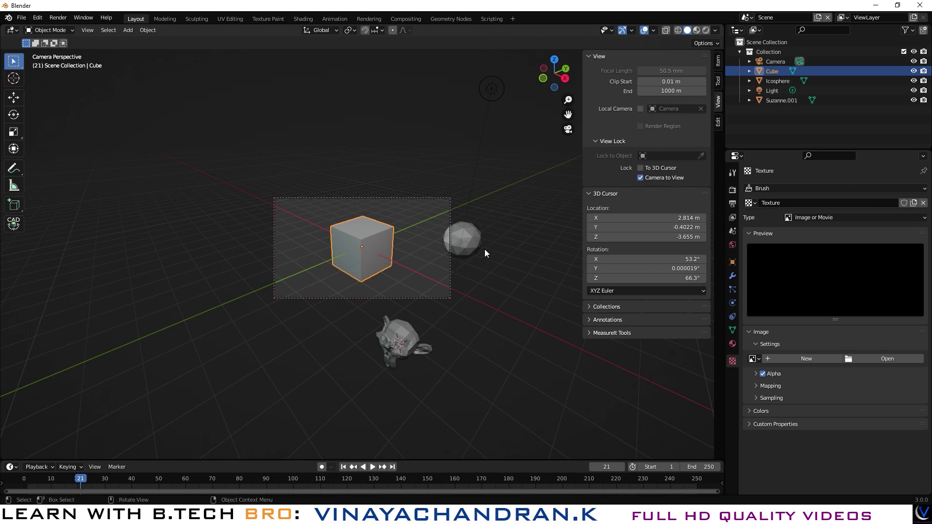
middle_drag(485, 249, 325, 248)
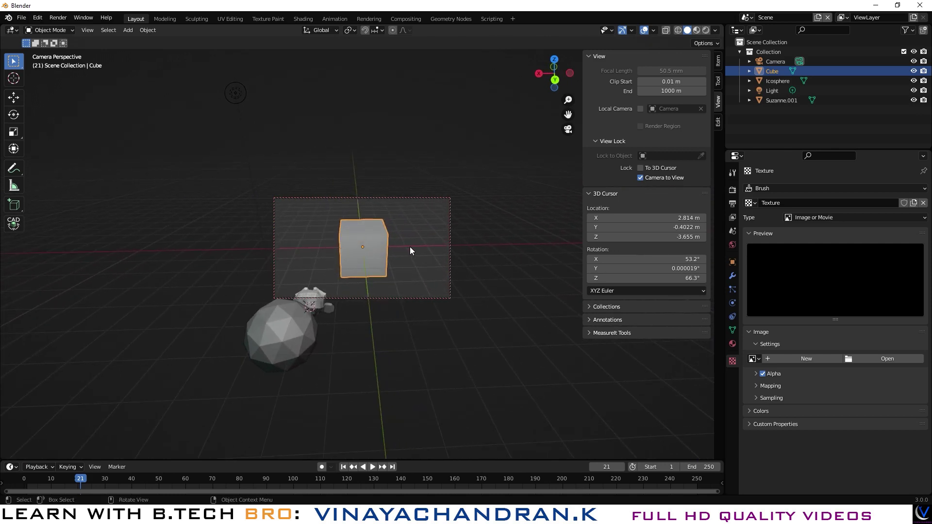
mouse_move(410, 251)
middle_down()
mouse_move(372, 250)
mouse_move(432, 230)
mouse_move(438, 214)
mouse_move(423, 242)
middle_up()
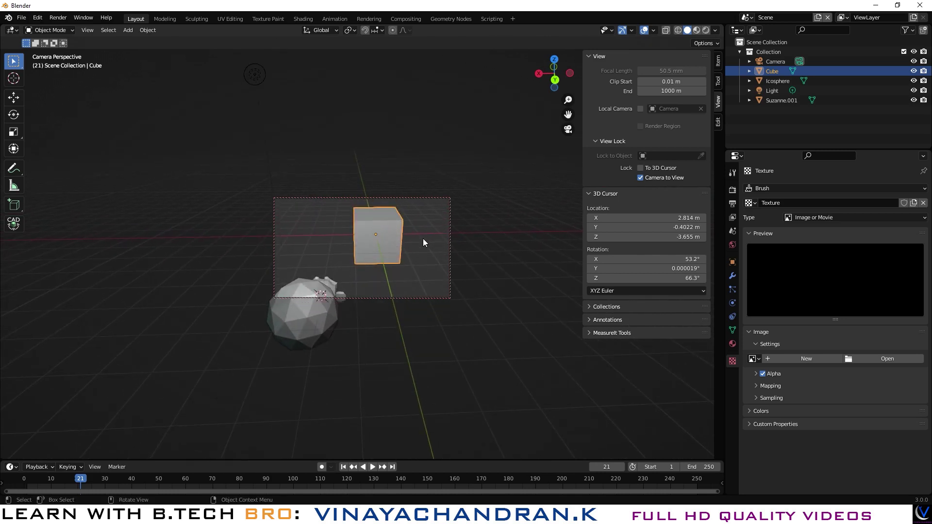
- Turn Camera to View off, orbit freely, then look through the camera again with Numpad 0
click(640, 178)
mouse_move(354, 313)
middle_down()
mouse_move(377, 308)
mouse_move(369, 310)
middle_up()
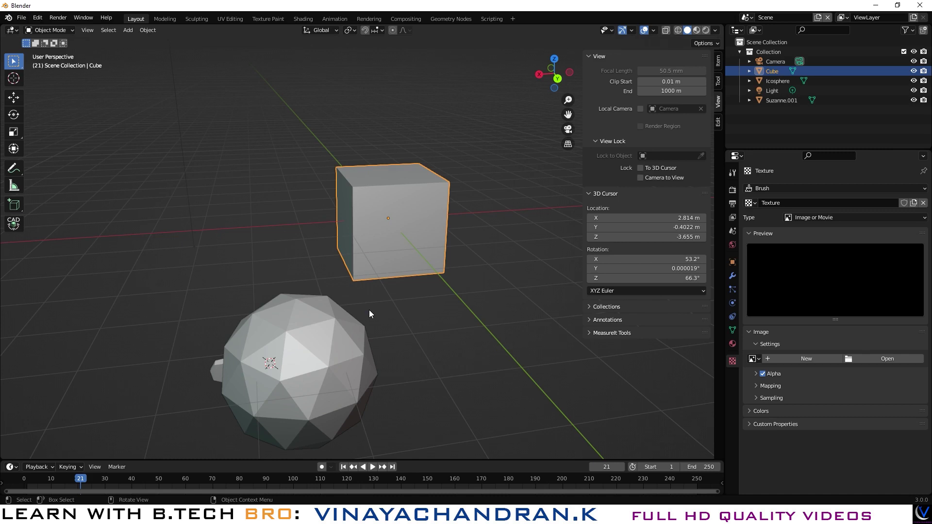
key(KP_0)
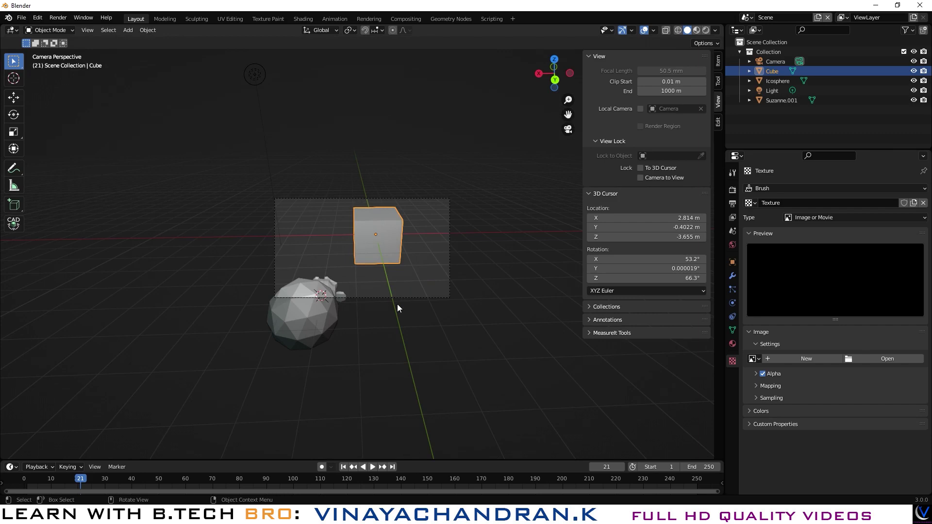
key(shift)
- Orbit and zoom around the cube, switching in and out of camera view
middle_drag(306, 349, 402, 325)
scroll(402, 325, down, 2)
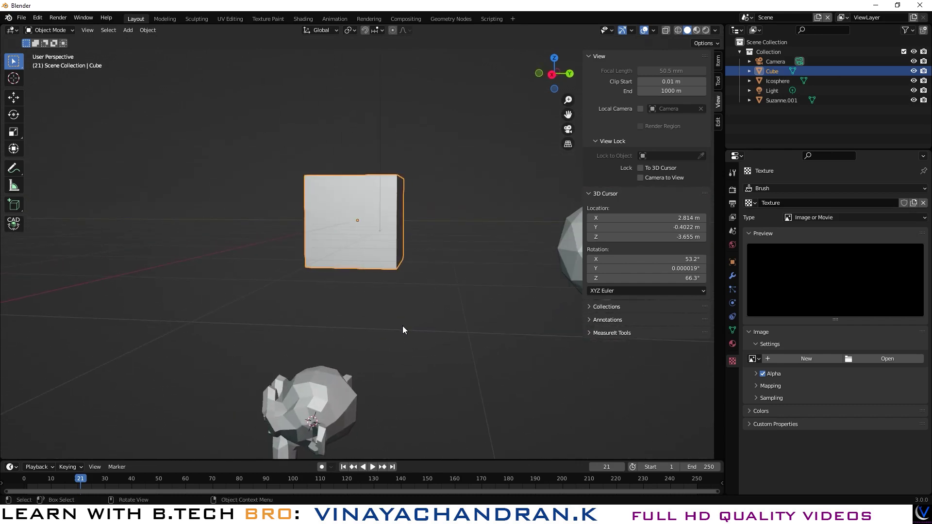
scroll(403, 325, down, 4)
middle_drag(432, 274, 400, 286)
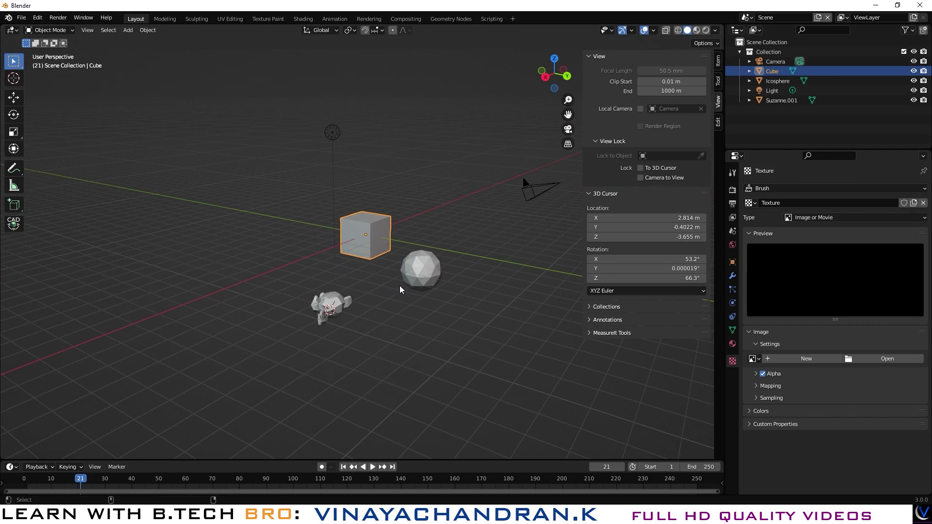
key(KP_0)
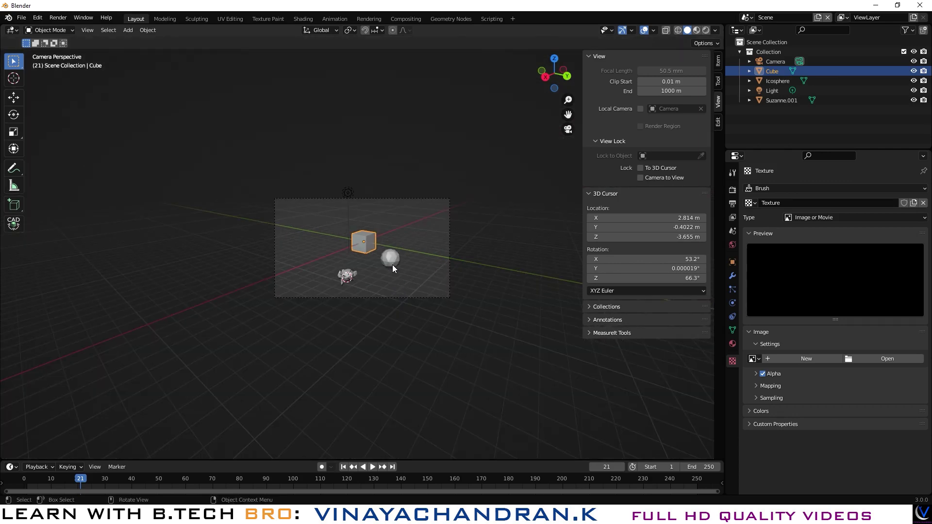
scroll(392, 264, up, 3)
middle_drag(320, 284, 452, 292)
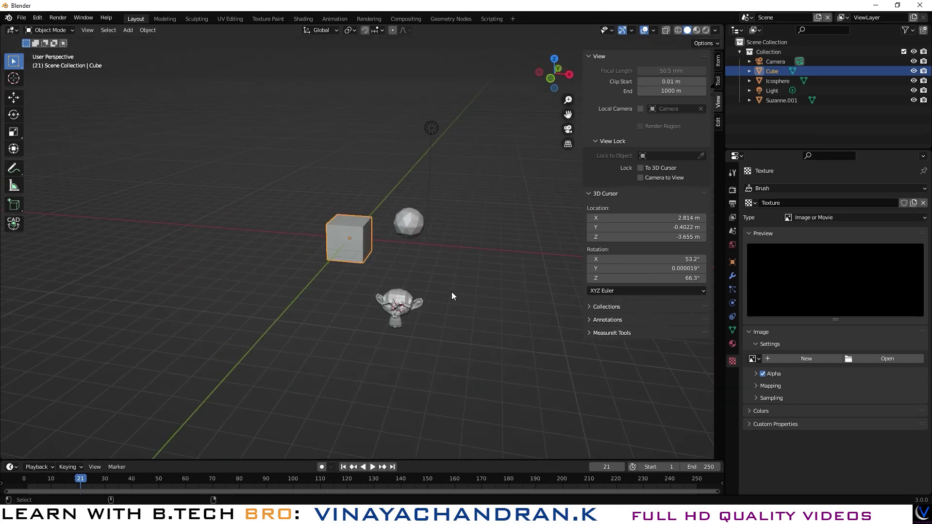
key(KP_0)
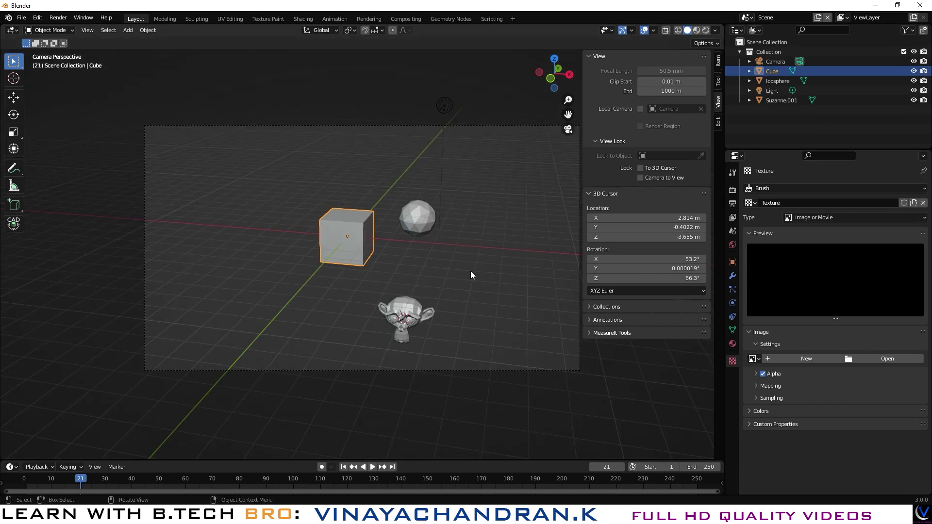
scroll(353, 253, down, 3)
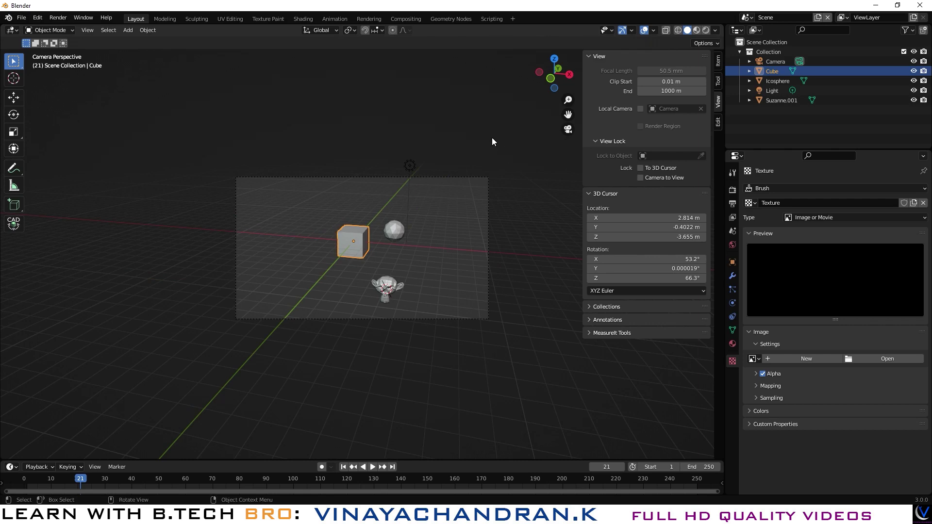
- Deselect the cube, reframe the view, and bring up the Shift+S Snap pie menu
click(418, 143)
middle_drag(514, 249, 435, 278)
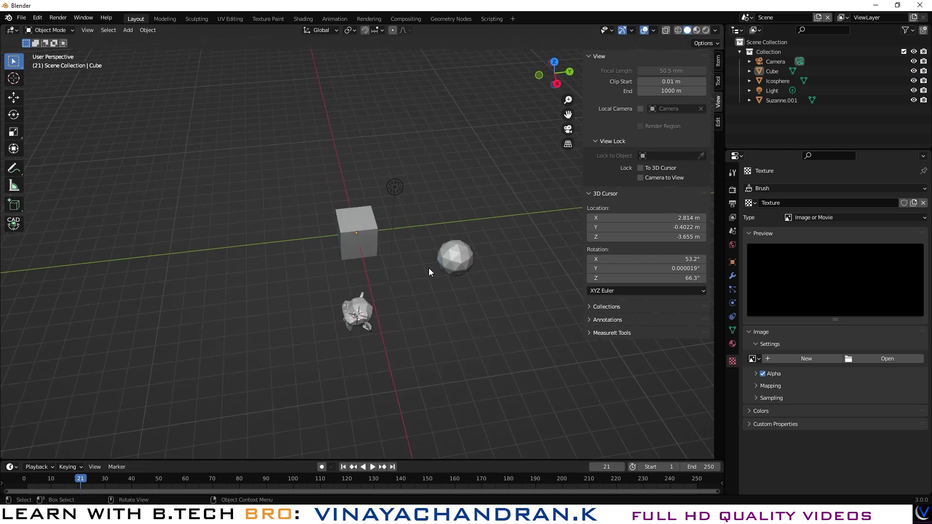
scroll(424, 257, down, 3)
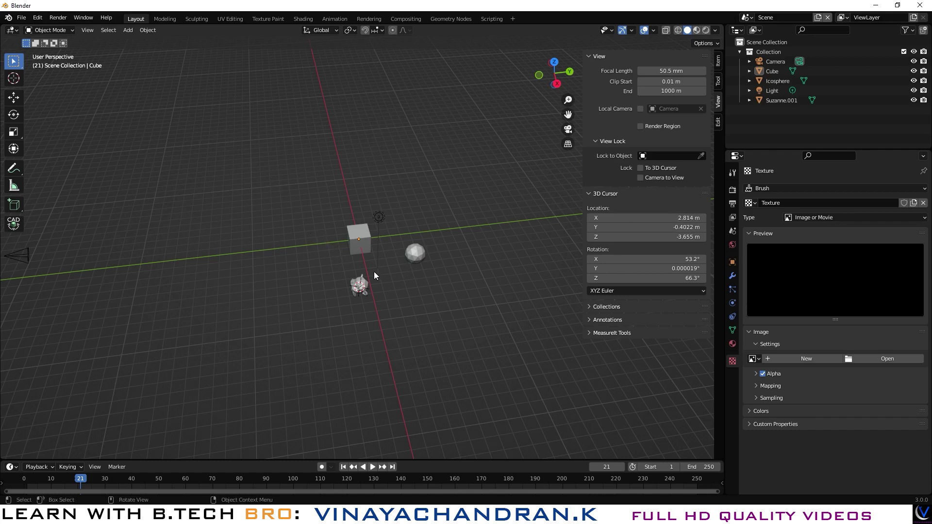
scroll(374, 275, up, 4)
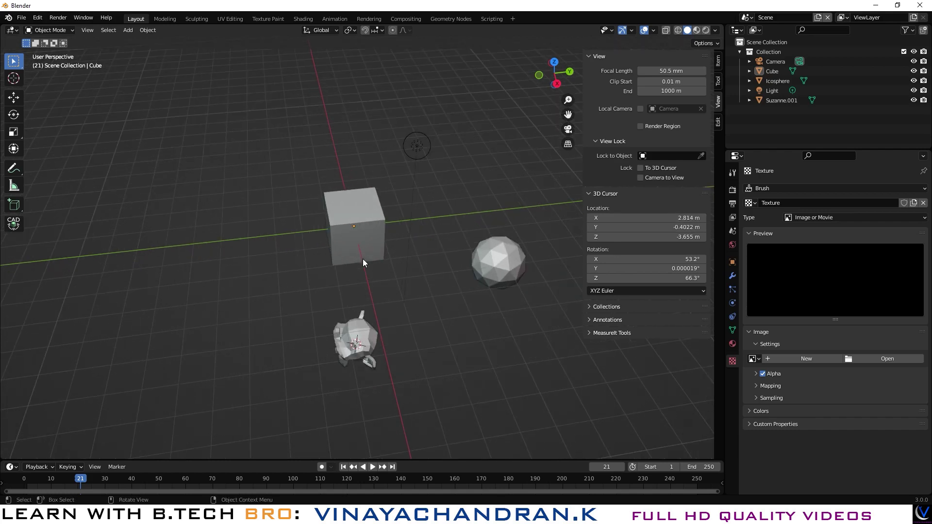
middle_drag(369, 283, 343, 239)
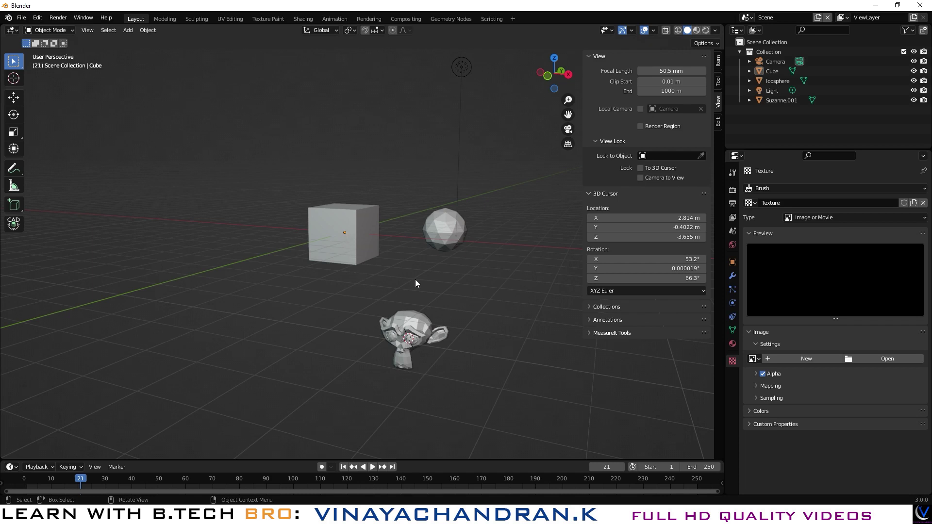
key(shift)
key(shift+s)
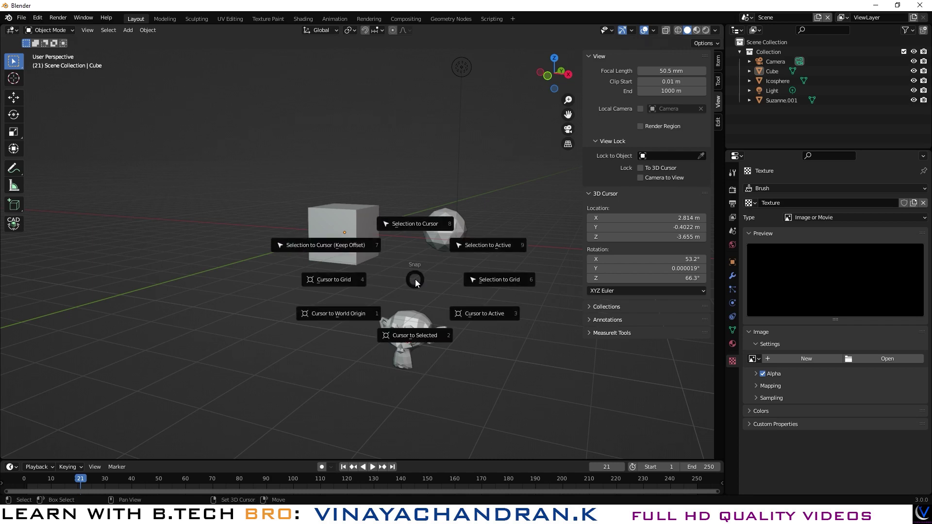
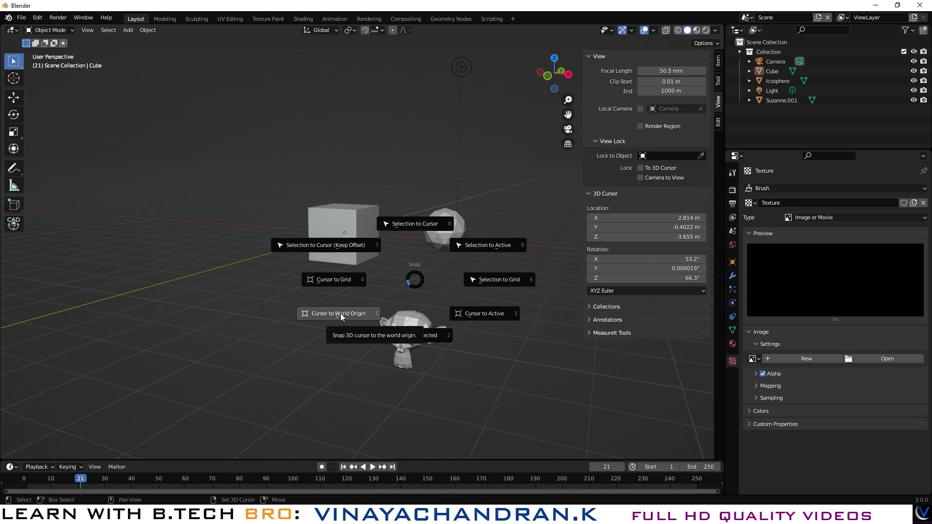
- Snap the 3D cursor to the origin, then set it to 4.4, -1, 2.6 m with 33.5° X rotation
click(341, 315)
middle_drag(355, 302, 452, 312)
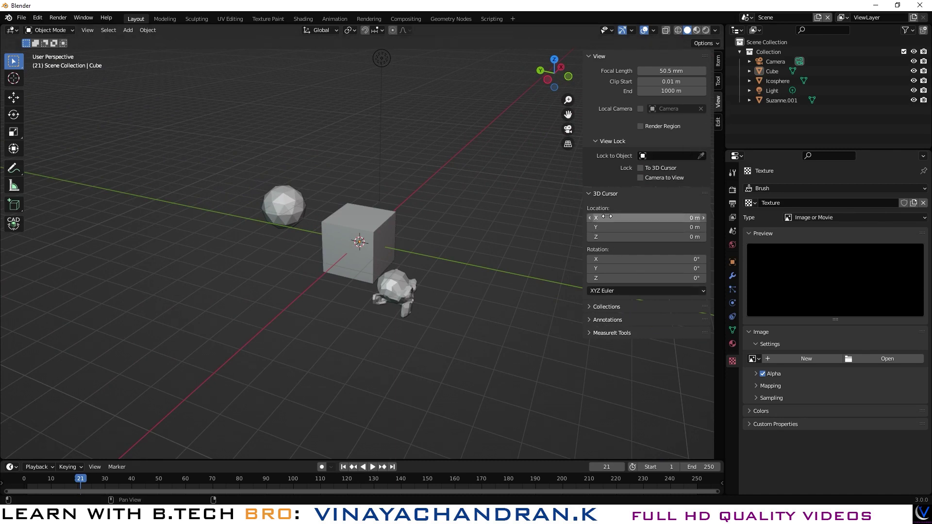
drag(607, 217, 626, 259)
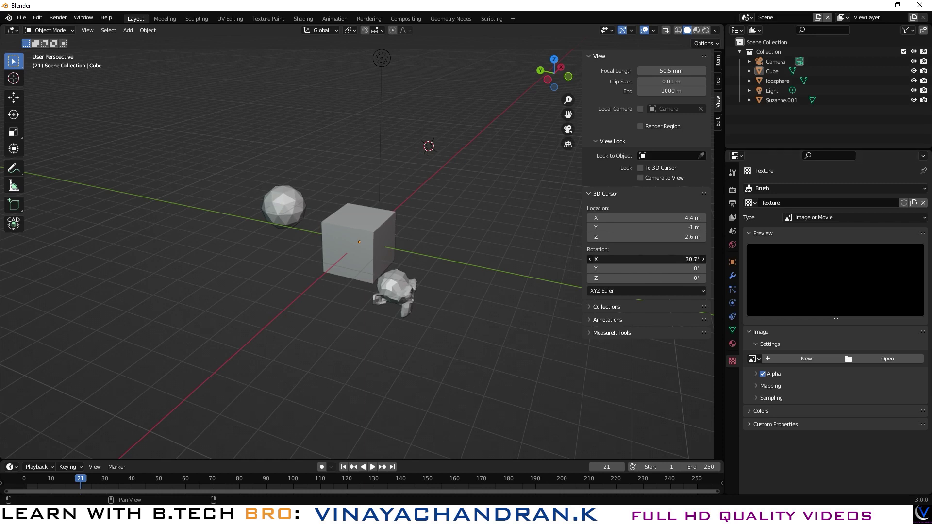
drag(626, 259, 626, 259)
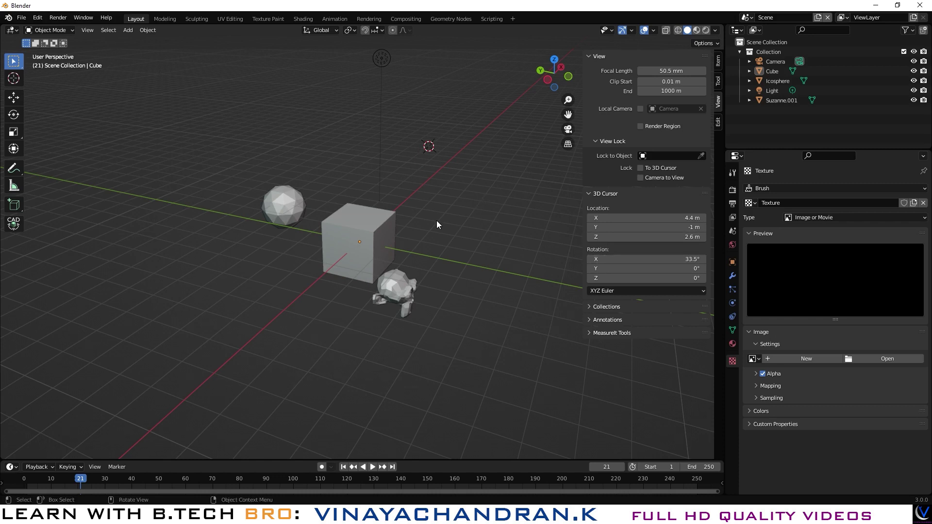
- Add a mesh cube, Cube.001, at the 3D cursor
click(128, 30)
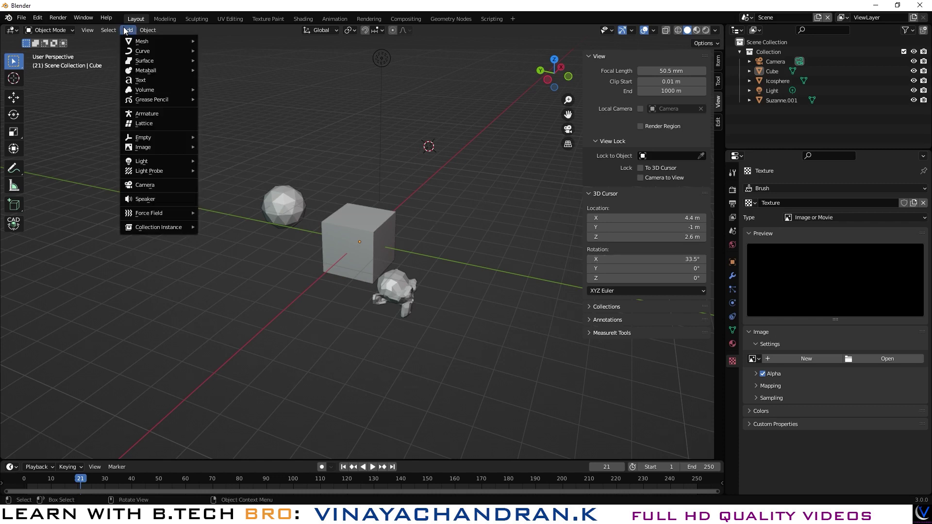
mouse_move(129, 42)
click(232, 51)
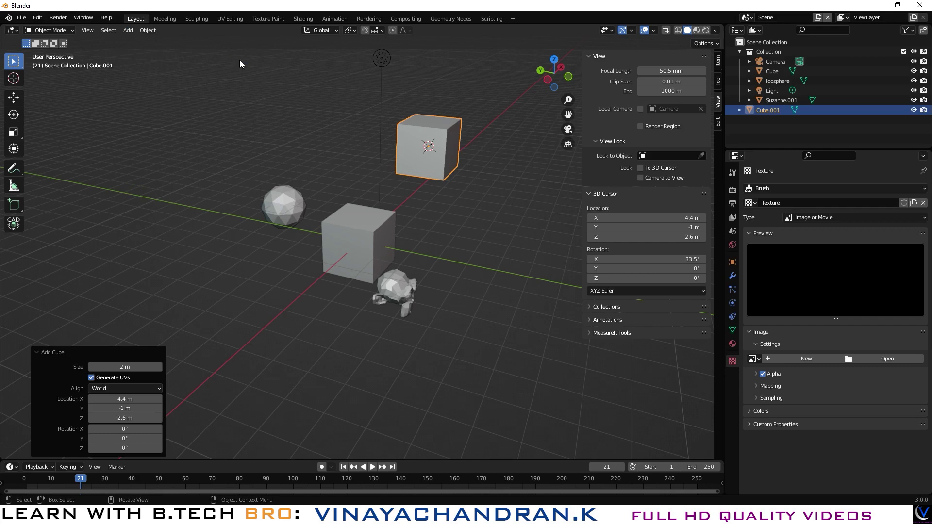
- Deselect the new cube and switch the sidebar to the Edit tab's Tissue Tools
middle_drag(488, 212, 466, 202)
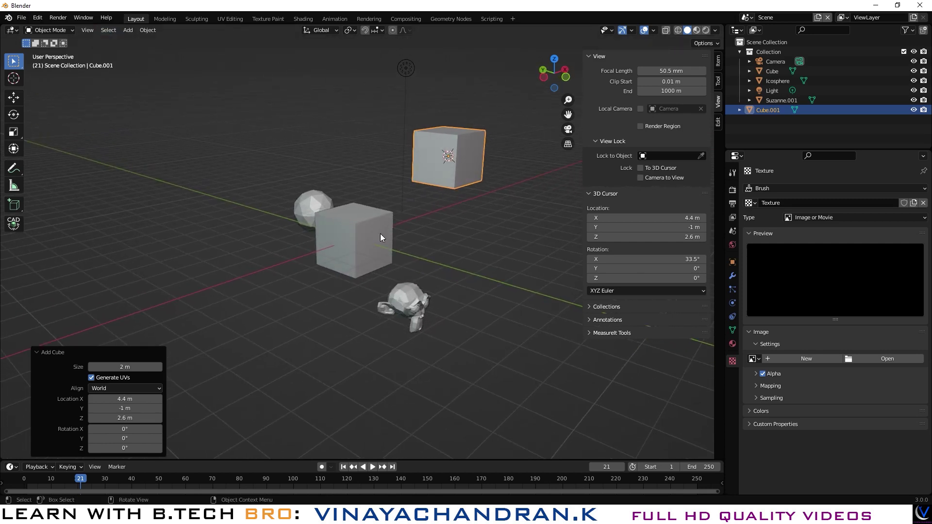
click(511, 266)
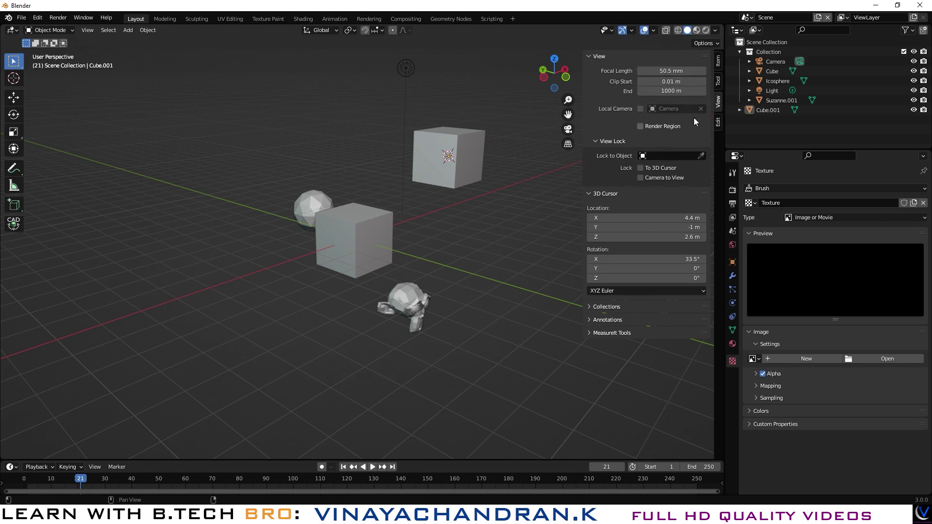
click(718, 122)
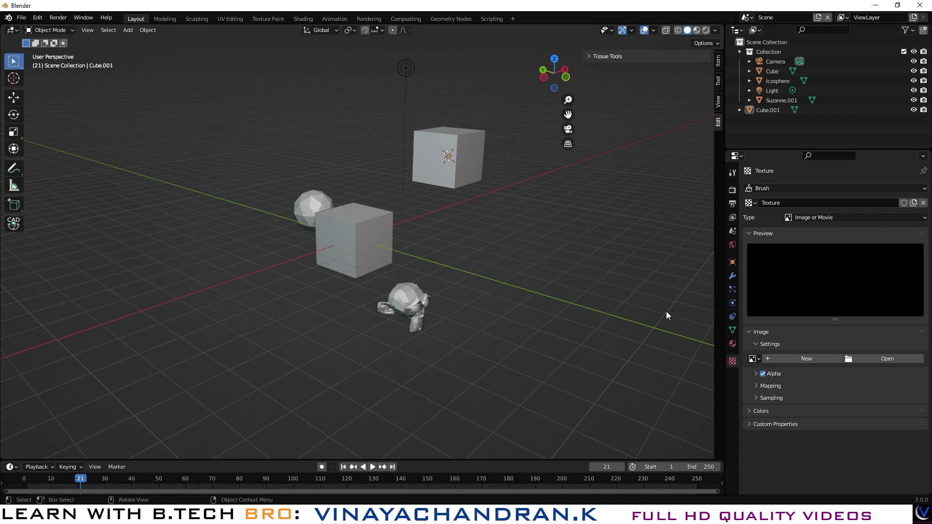
- Hide the sidebar and slide Cube.001 right along X with the Move tool
key(n)
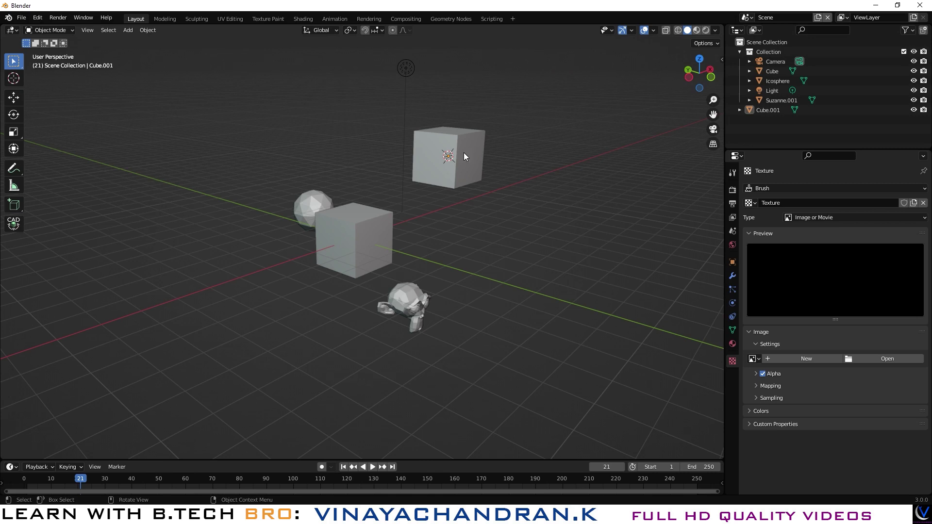
click(451, 142)
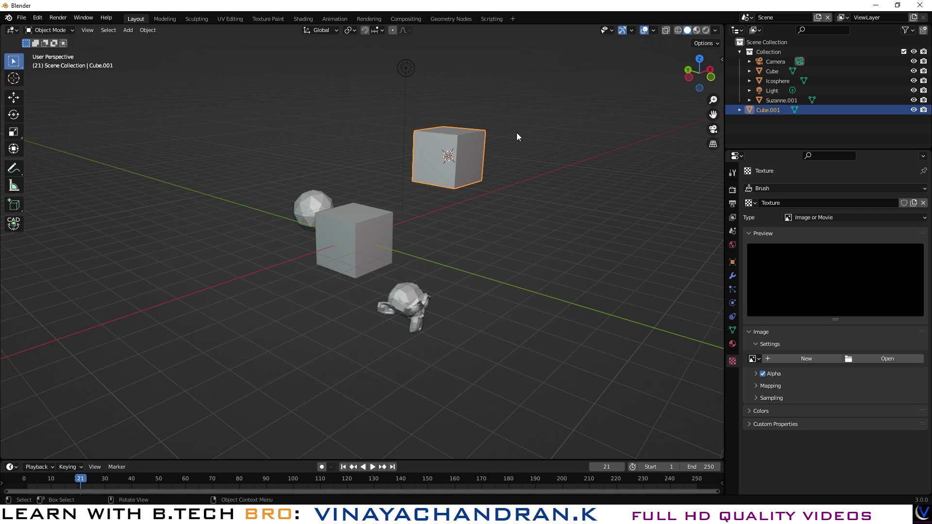
click(13, 99)
middle_drag(505, 174, 483, 191)
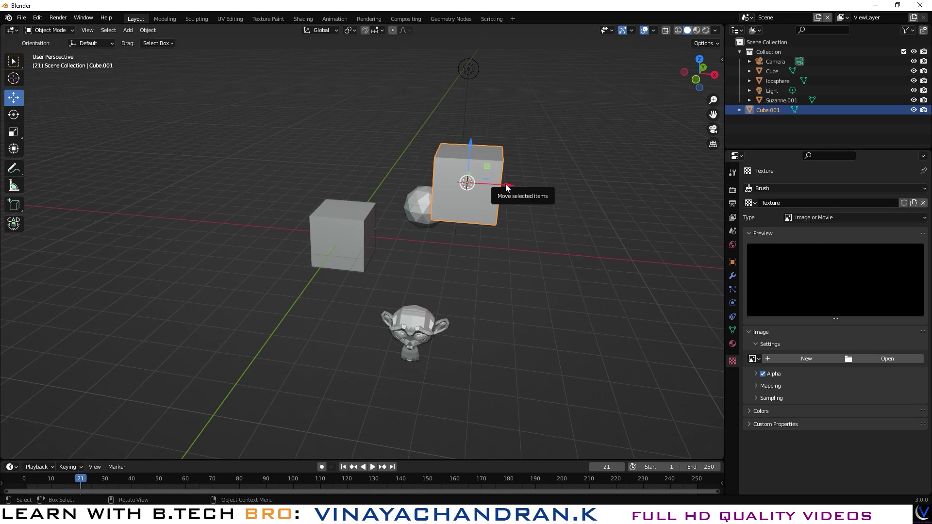
drag(505, 184, 591, 184)
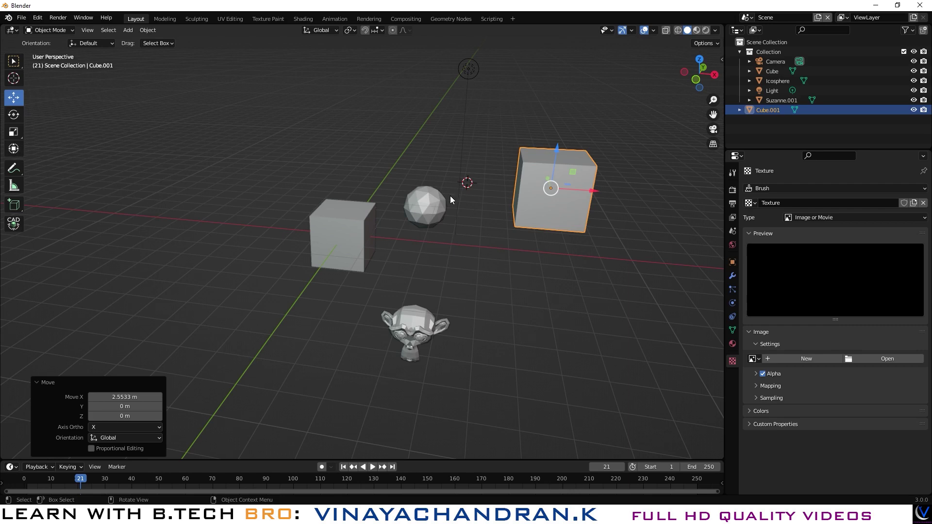
- Undo the X move so Cube.001 returns to the 3D cursor
middle_drag(528, 288, 552, 321)
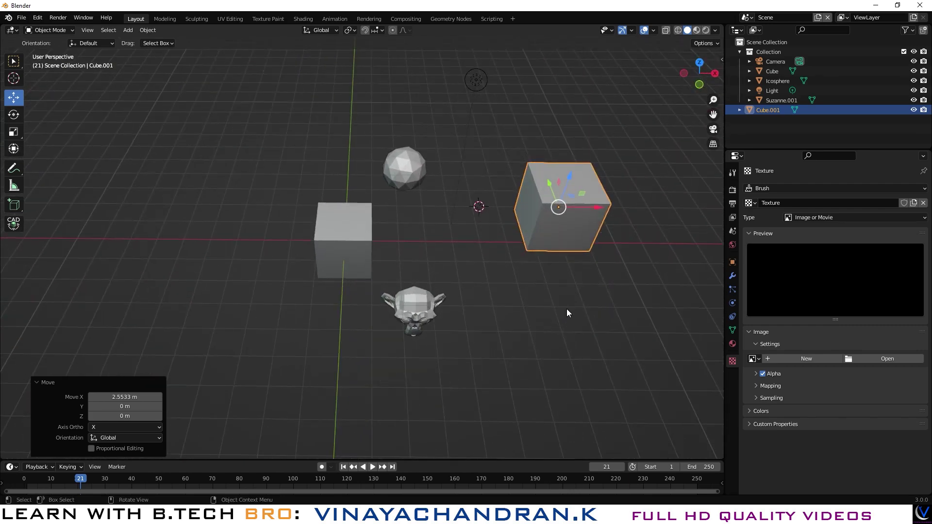
key(shift+s)
key(8)
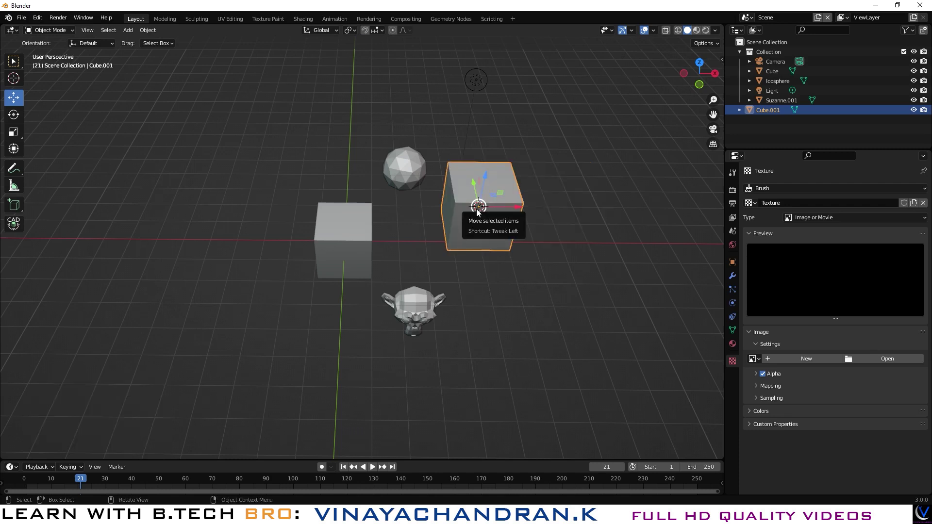
click(88, 31)
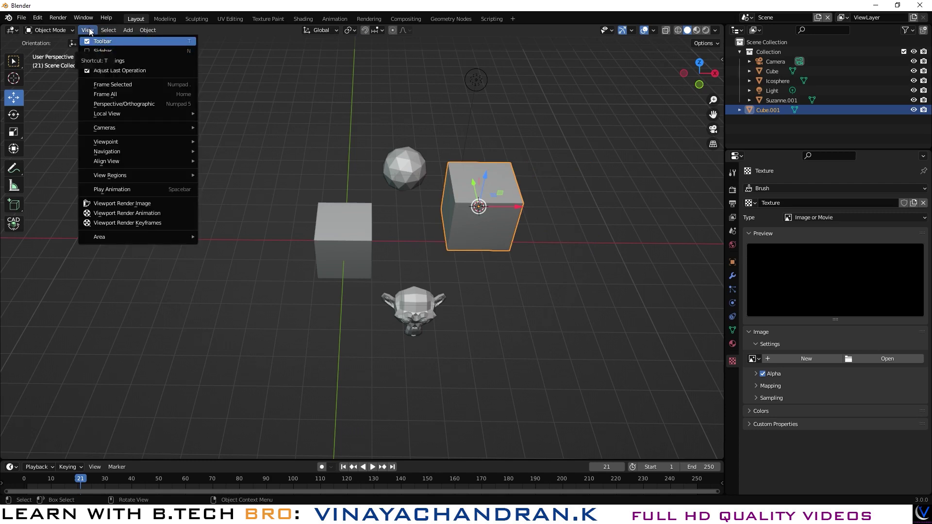
click(89, 31)
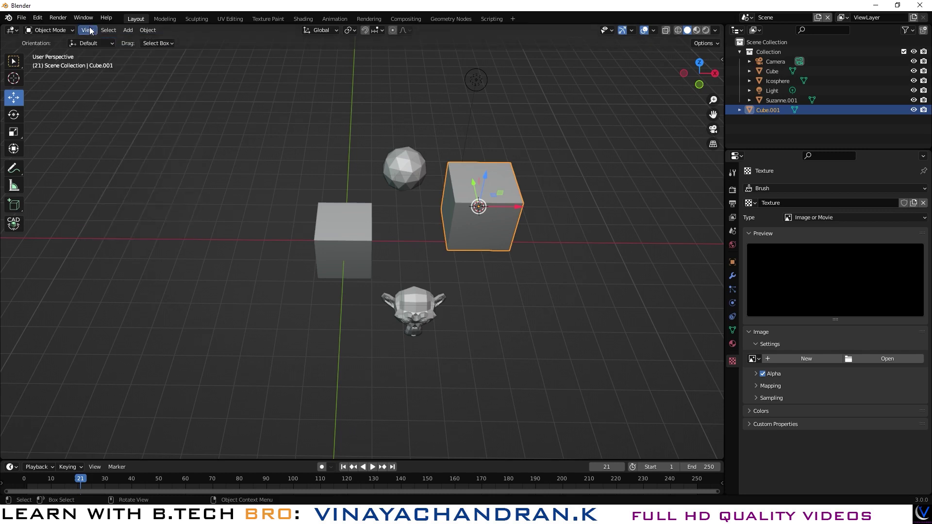
click(90, 31)
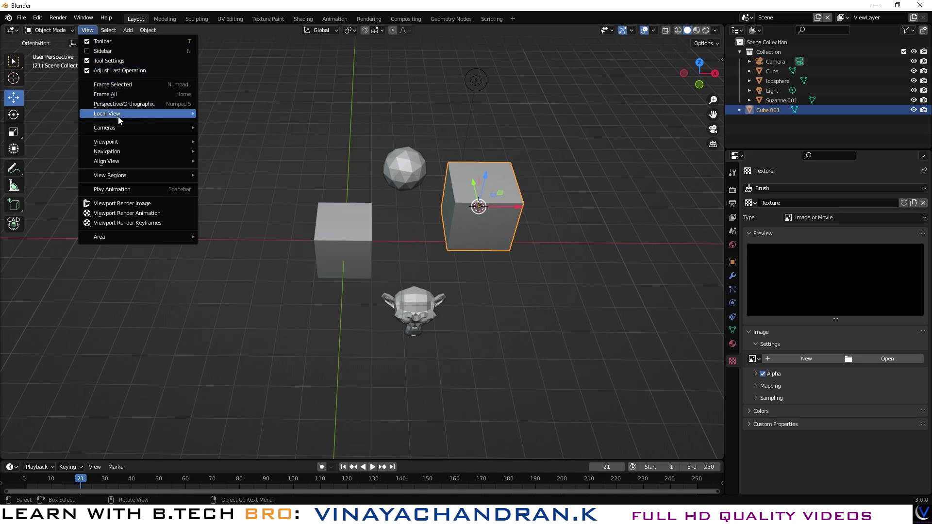
mouse_move(120, 141)
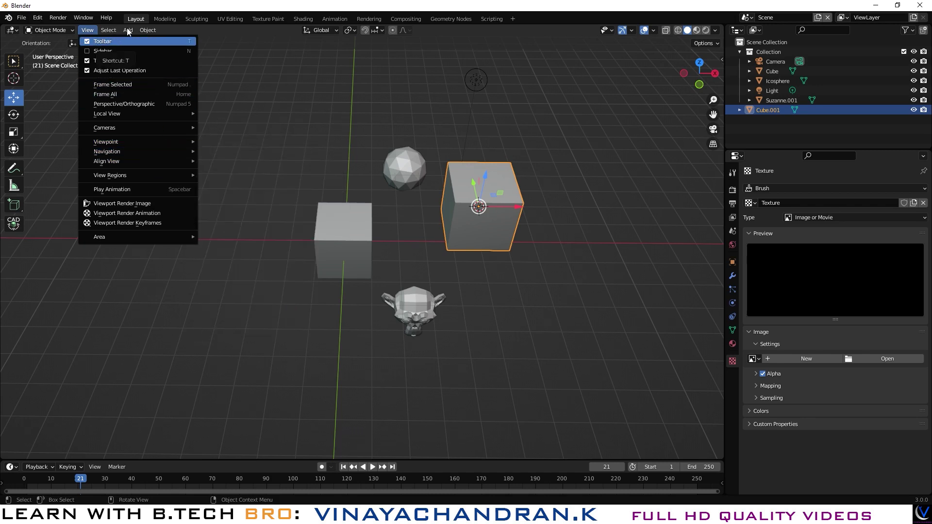
click(290, 91)
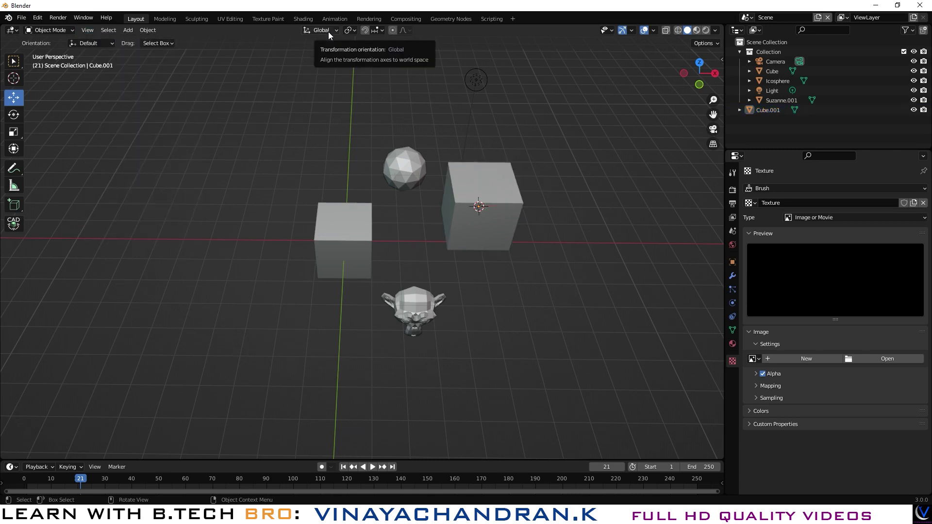
- Select Cube.001, Suzanne.001 and the Icosphere in turn while orbiting around them
click(495, 210)
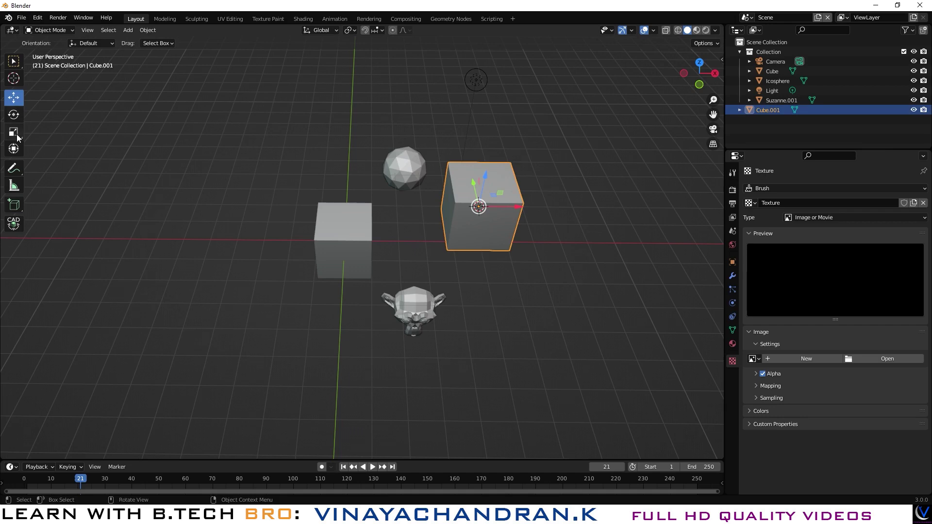
middle_drag(508, 282, 386, 210)
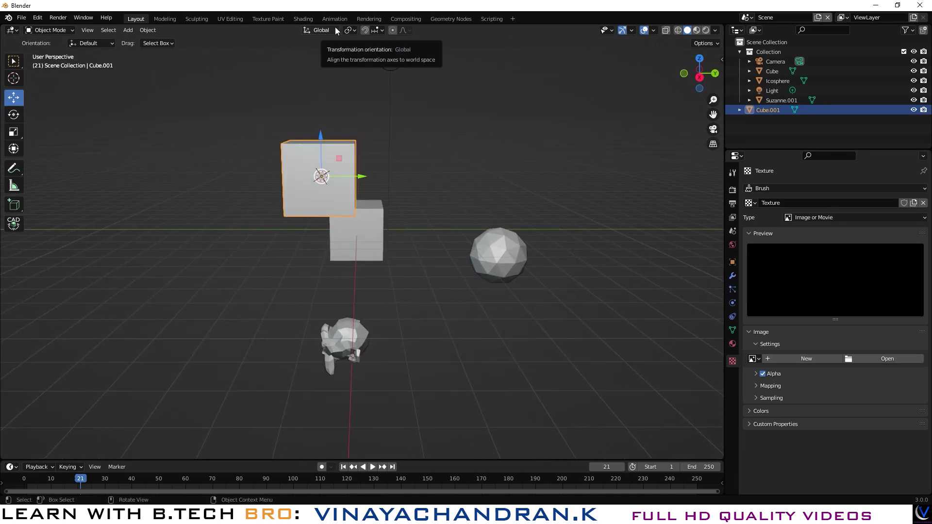
middle_drag(373, 246, 469, 259)
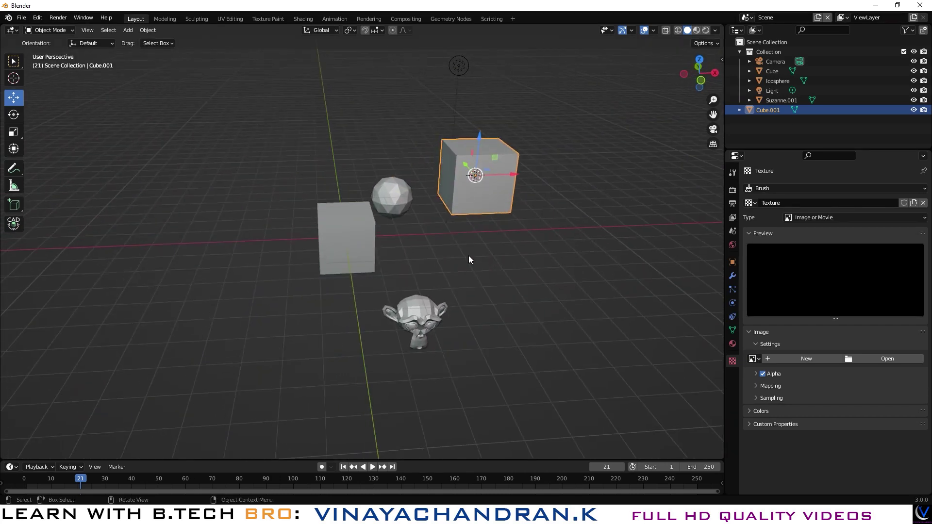
click(426, 319)
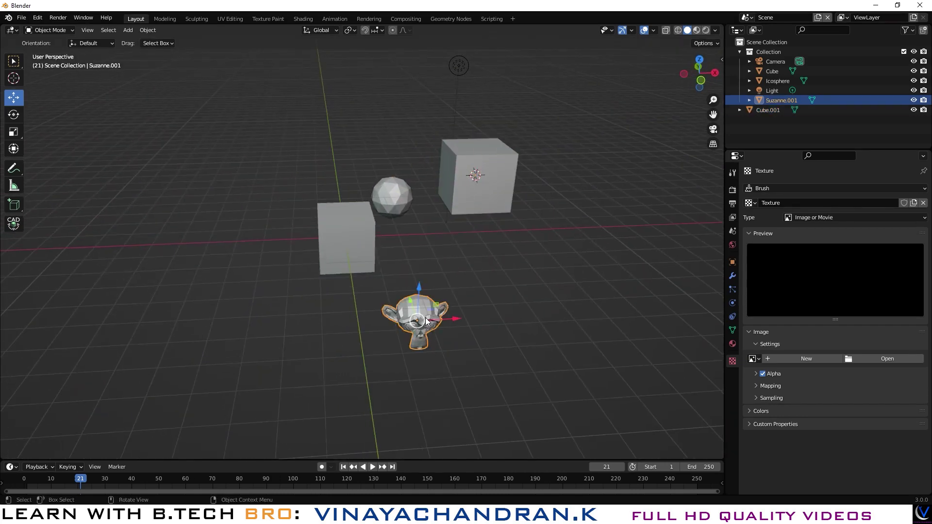
click(392, 195)
middle_drag(422, 240, 491, 231)
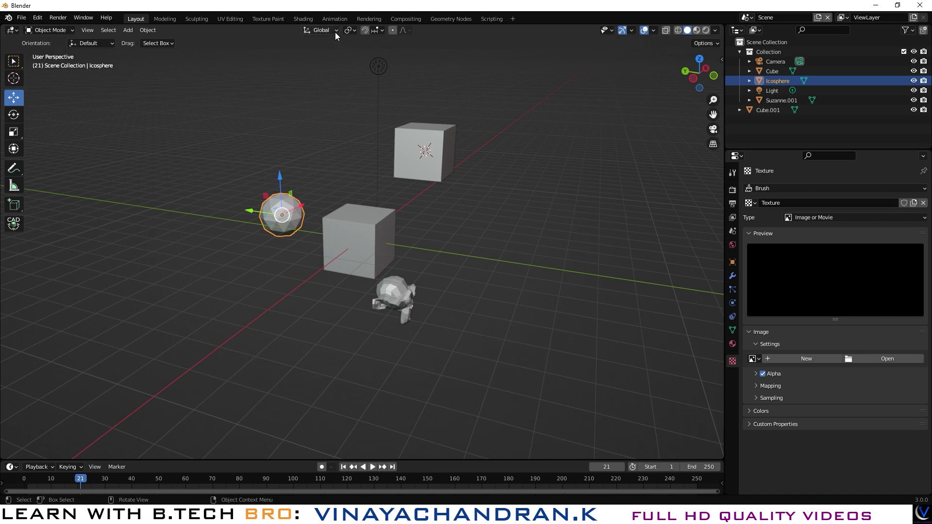
- Reselect Cube.001 and open the Global transform orientation dropdown
click(422, 140)
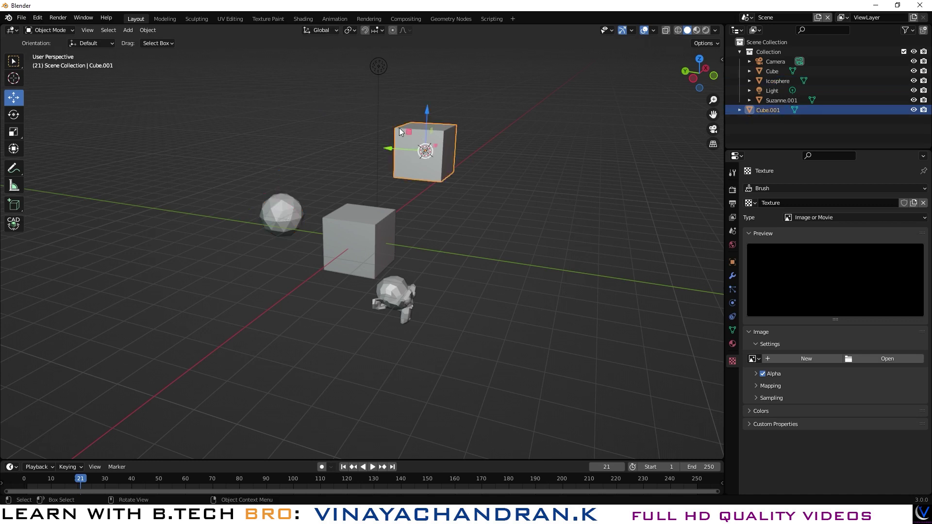
click(331, 29)
click(333, 31)
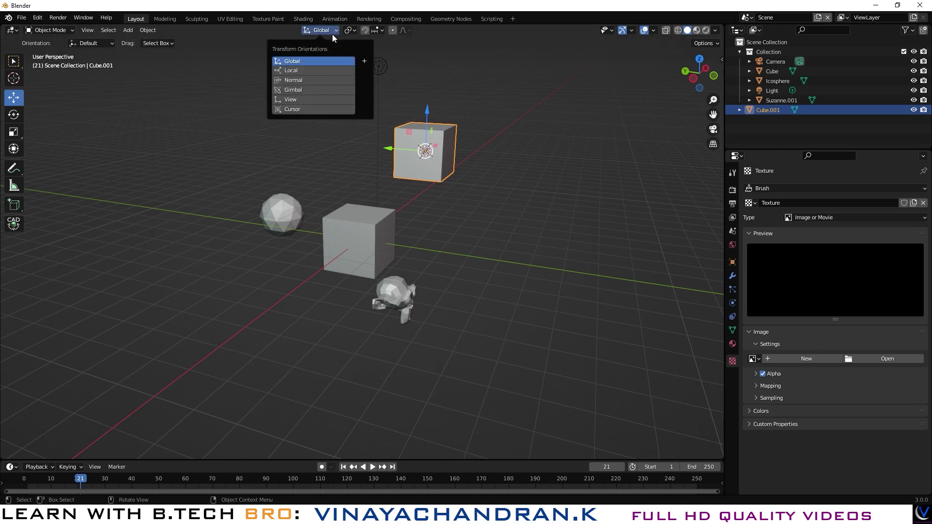
- Set transform orientation to Cursor and move Cube.001 along the cursor-aligned axis
click(302, 109)
middle_drag(544, 197, 340, 175)
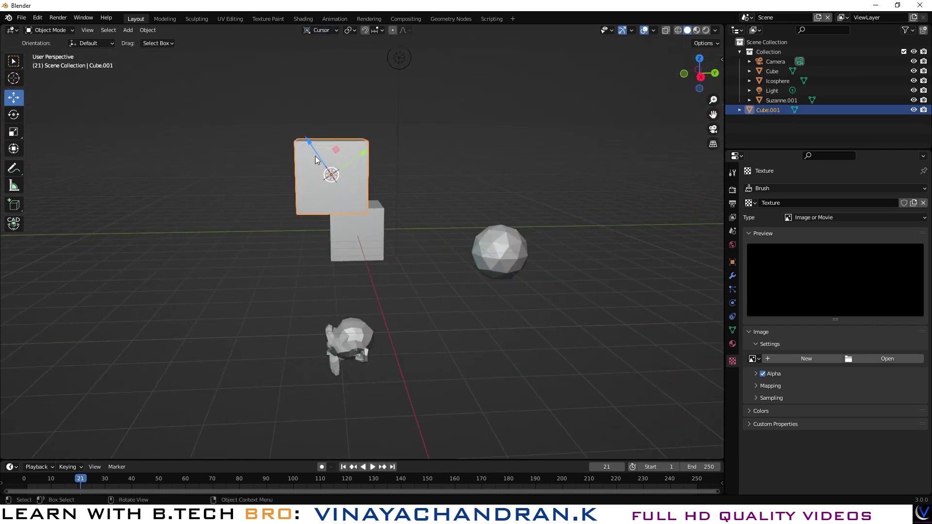
drag(312, 150, 634, 249)
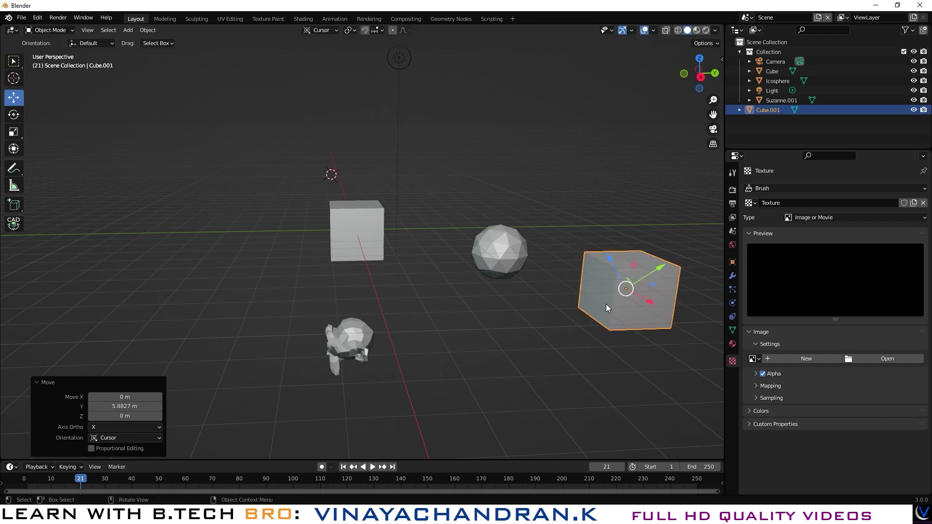
- Undo the cube's move back to the cursor and orbit down toward the cubes
click(333, 33)
key(ctrl+z)
key(ctrl+z)
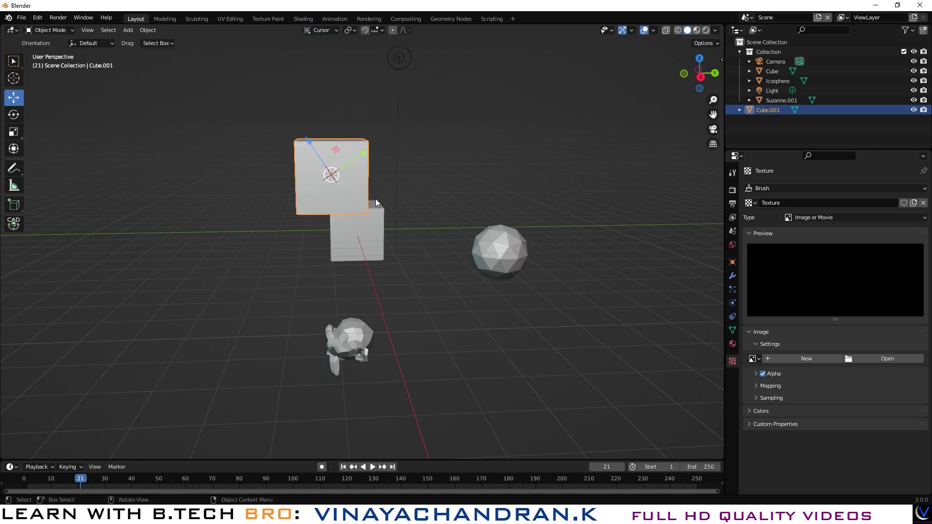
middle_drag(389, 219, 444, 241)
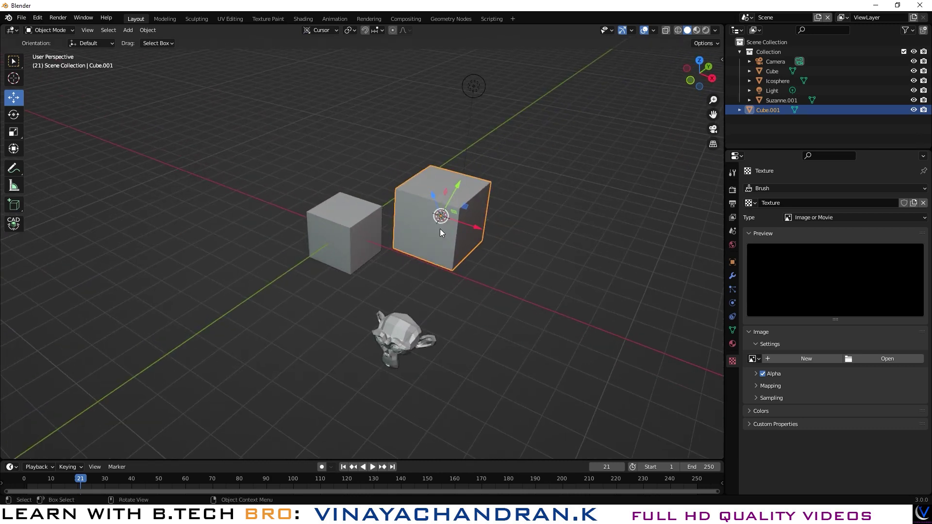
- Rotate Cube.001 by 53.6° and deselect it
key(r)
click(410, 234)
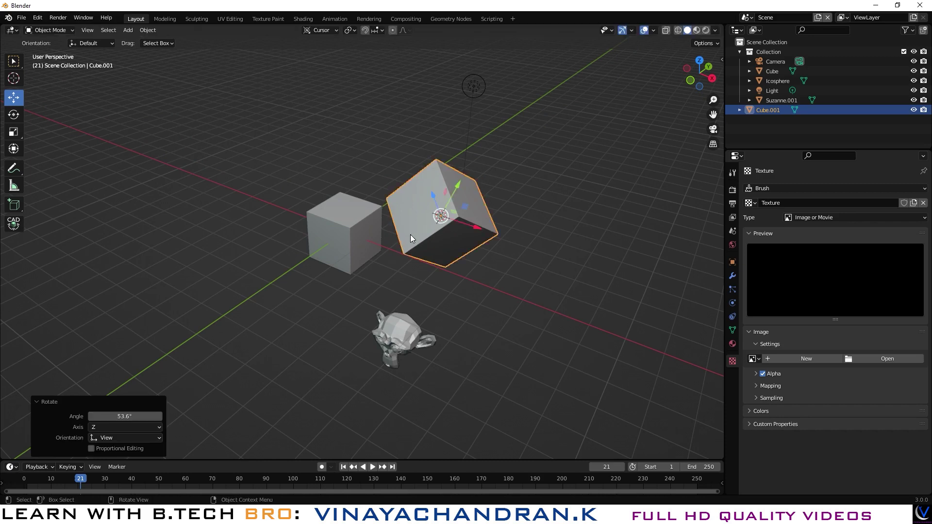
click(558, 264)
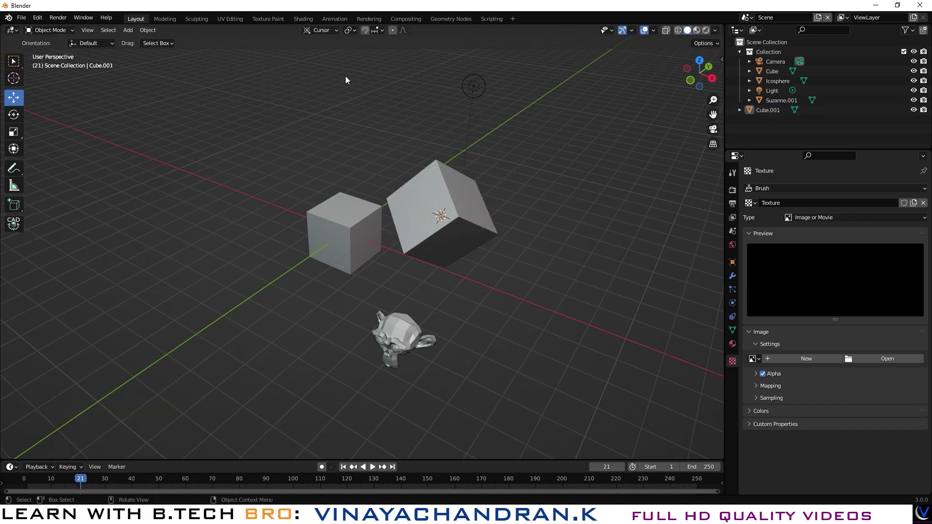
- Switch transform orientation to Local, reselect the cube and raise it along local Z
click(327, 31)
click(305, 71)
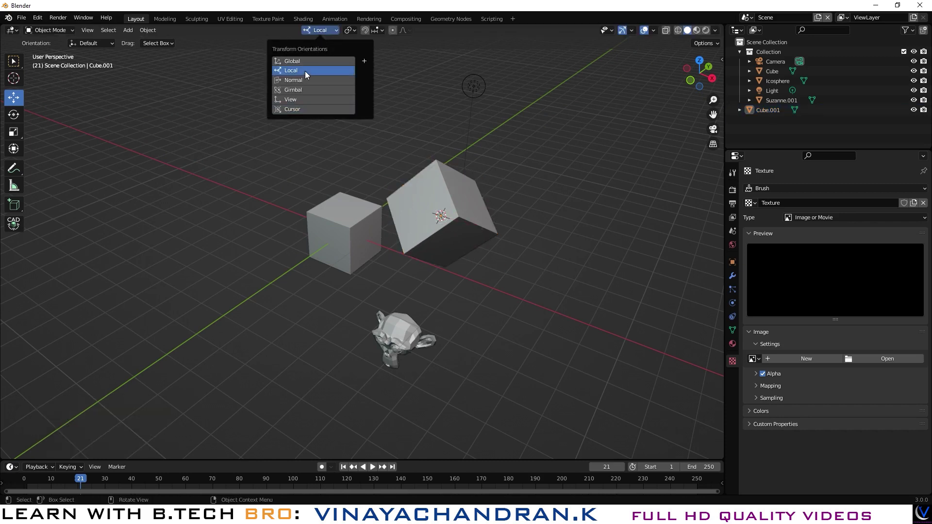
click(452, 199)
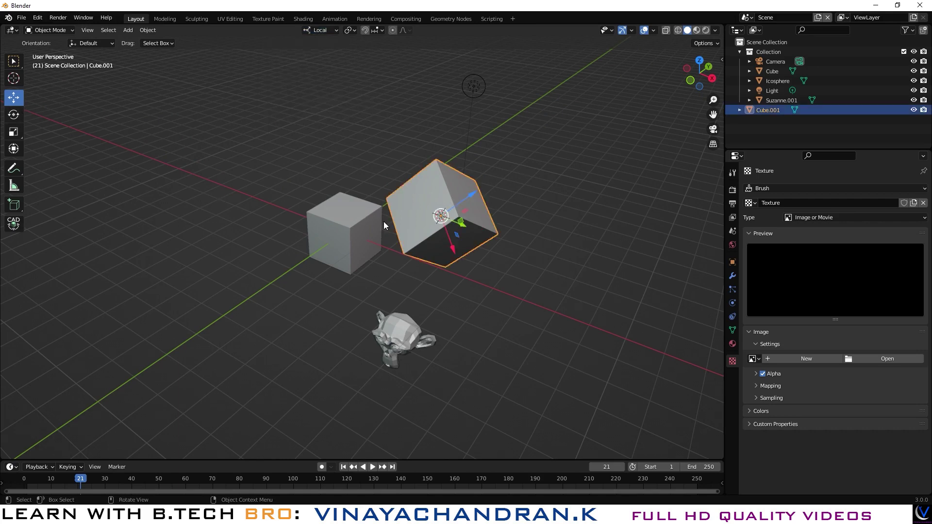
middle_drag(515, 261, 449, 203)
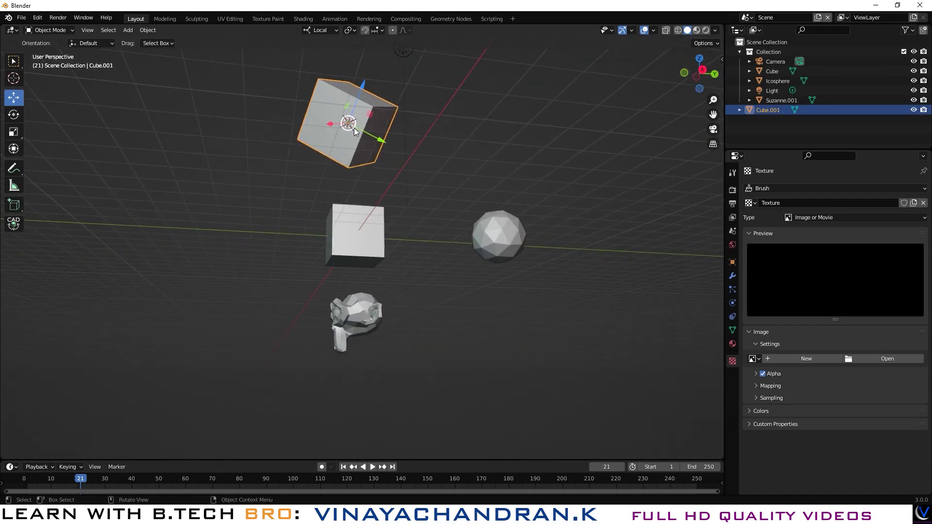
drag(357, 93, 376, 44)
middle_drag(403, 132, 422, 199)
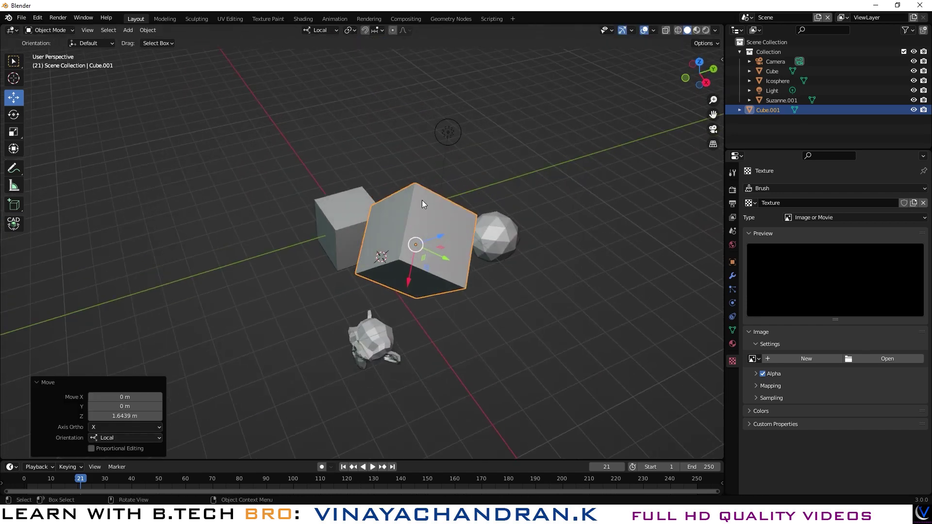
- Move the cube along its local X, then slide it -0.1505 m along local Y
key(g)
key(x)
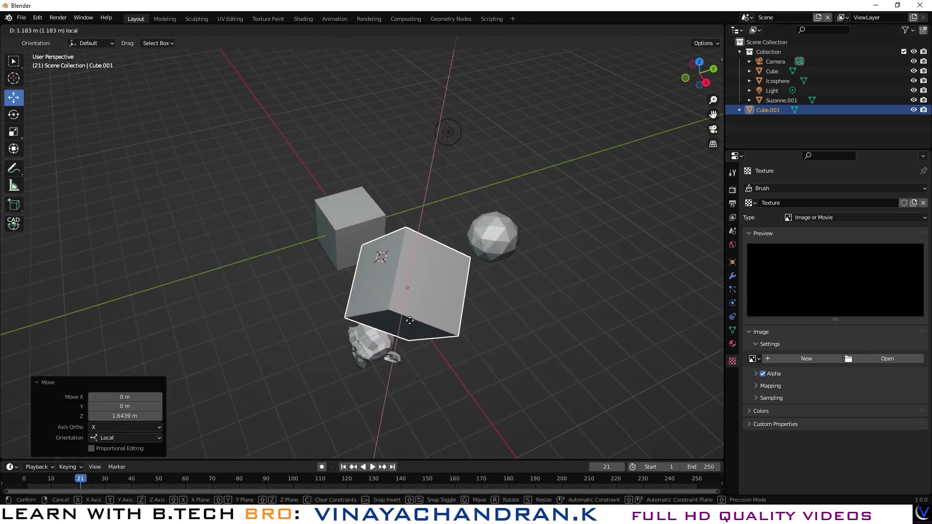
click(466, 164)
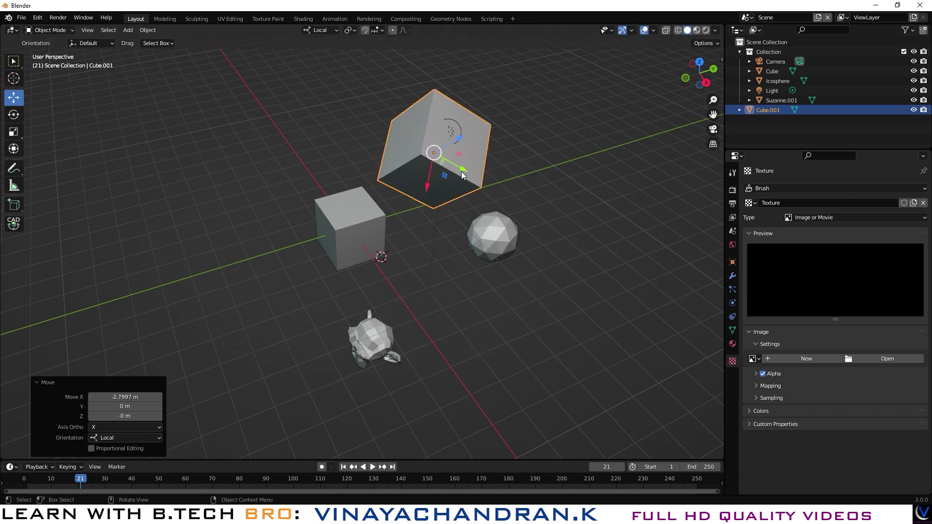
mouse_move(459, 170)
mouse_down()
mouse_move(534, 213)
mouse_move(455, 178)
mouse_up()
click(455, 179)
click(330, 29)
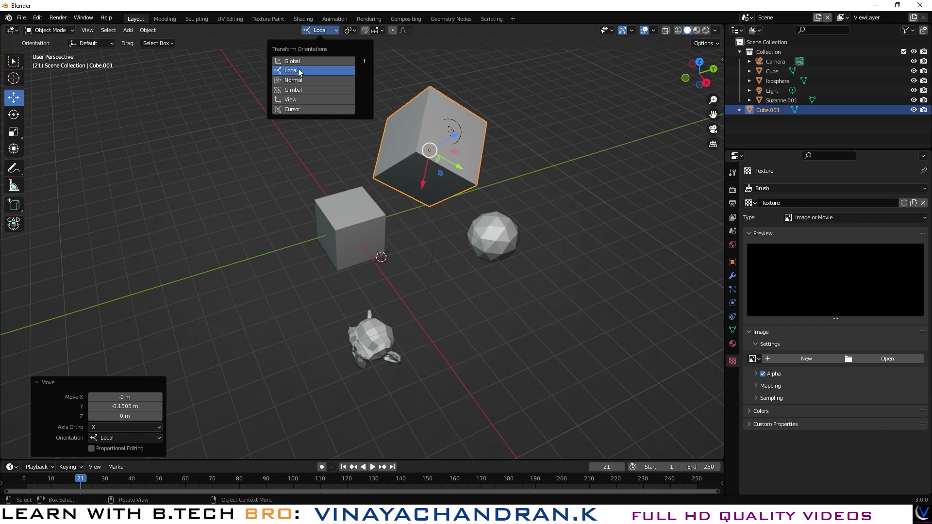
- Set transform orientation to View, move Cube.001 -1.5377 m left, and deselect it
click(295, 100)
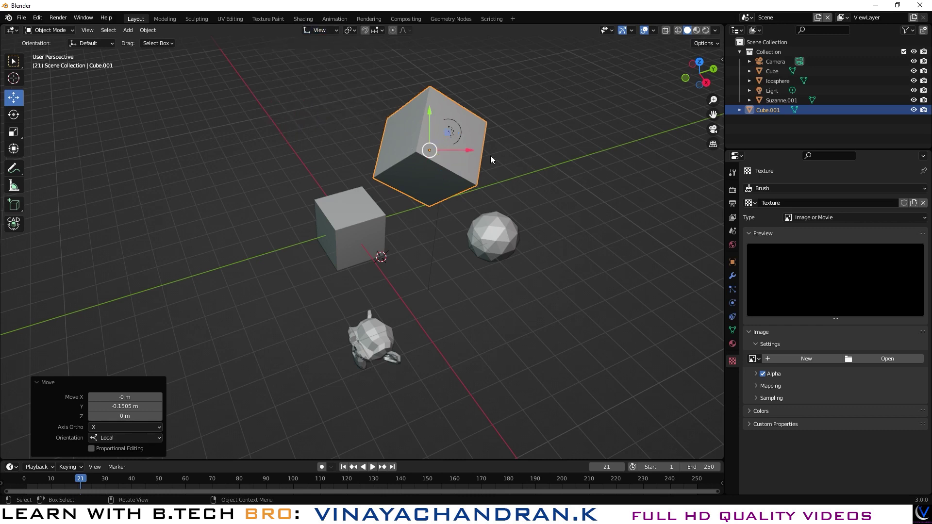
drag(475, 155, 241, 173)
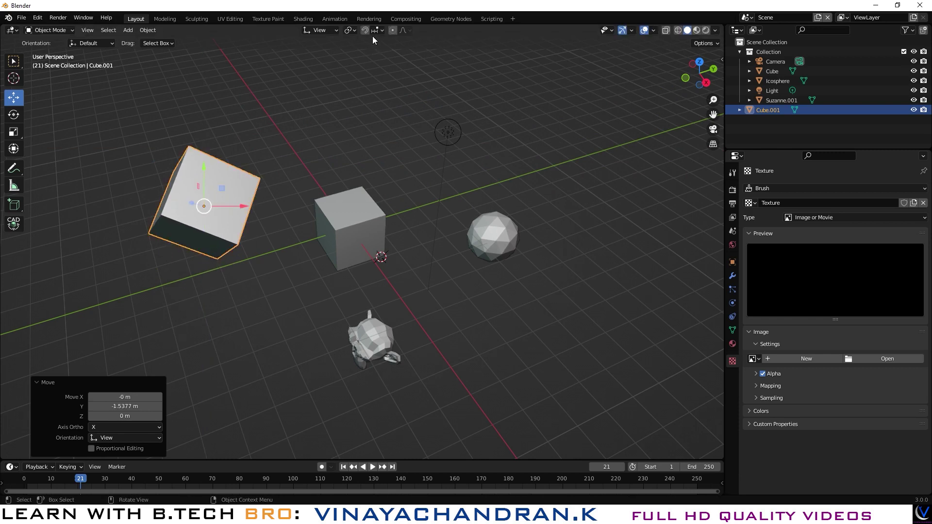
click(338, 30)
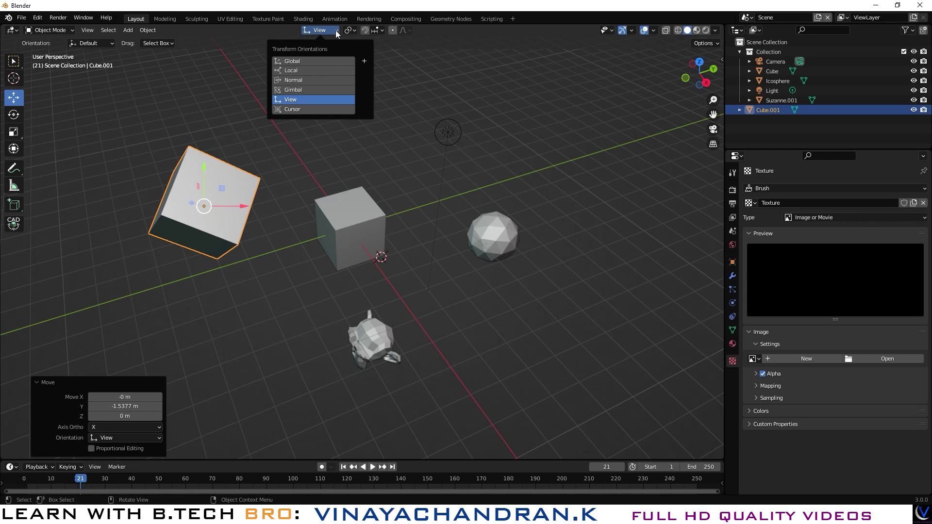
click(336, 30)
click(345, 51)
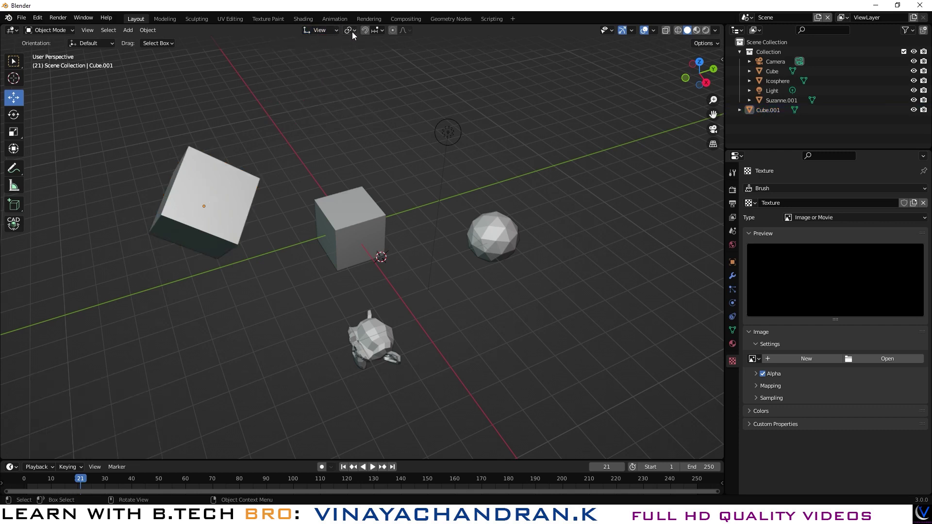
click(354, 30)
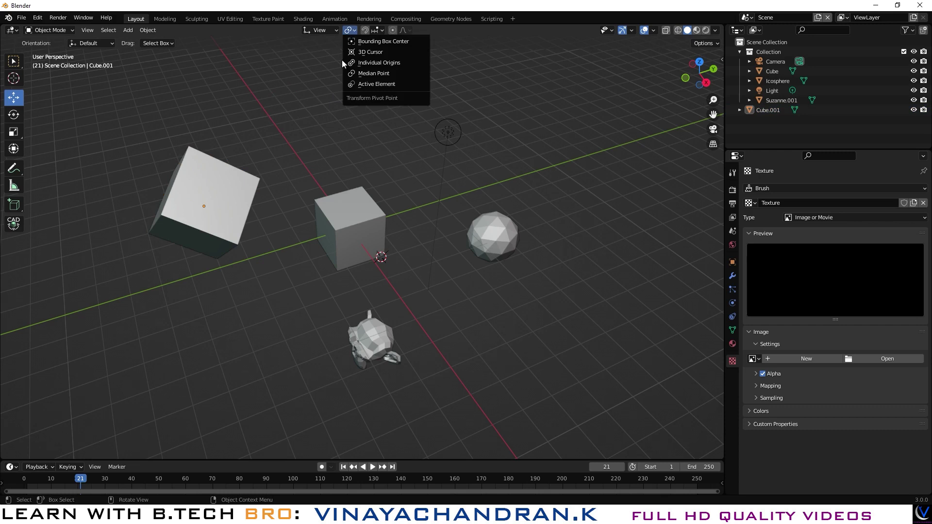
- Rotate the tilted cube, then zoom out and orbit to a front view
click(212, 201)
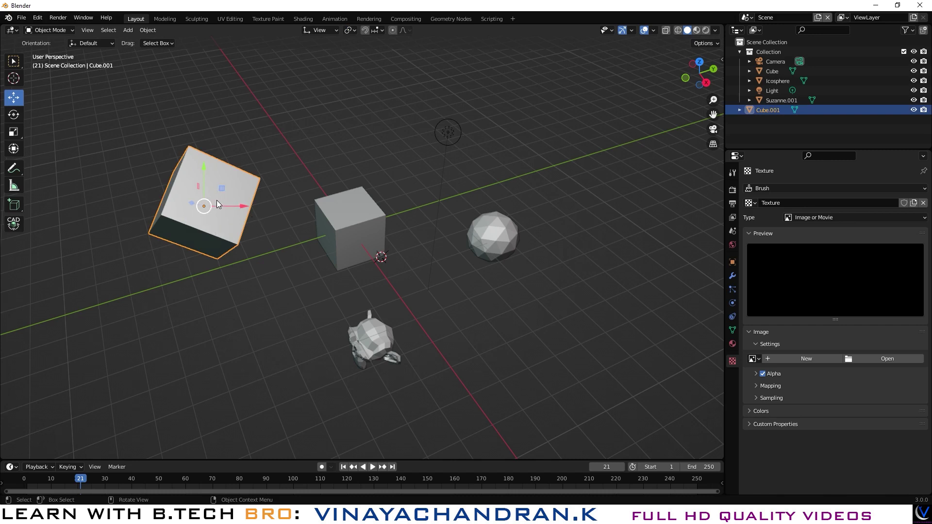
key(r)
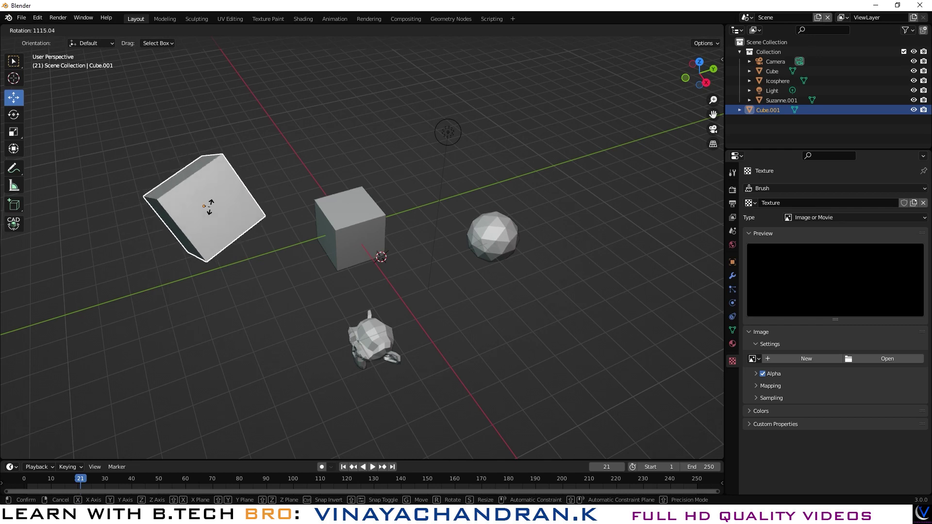
click(189, 236)
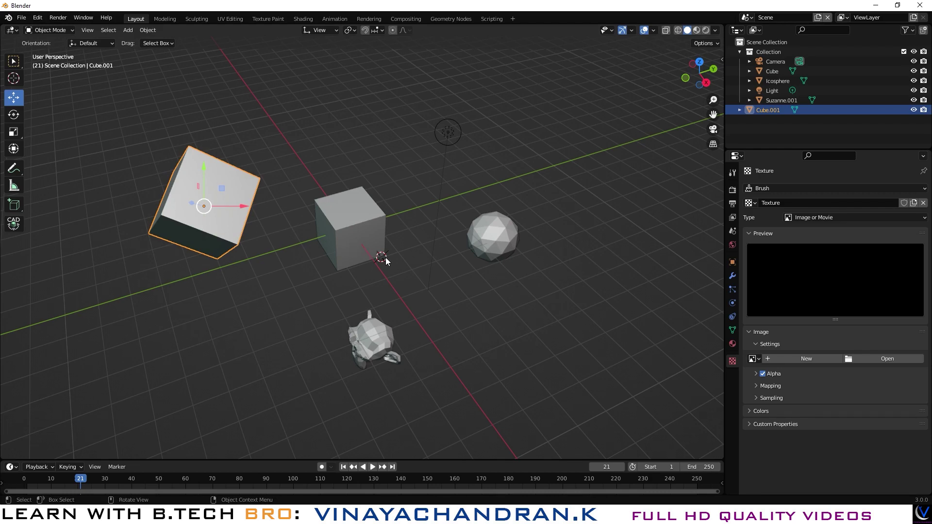
scroll(404, 246, down, 5)
middle_drag(441, 307, 302, 216)
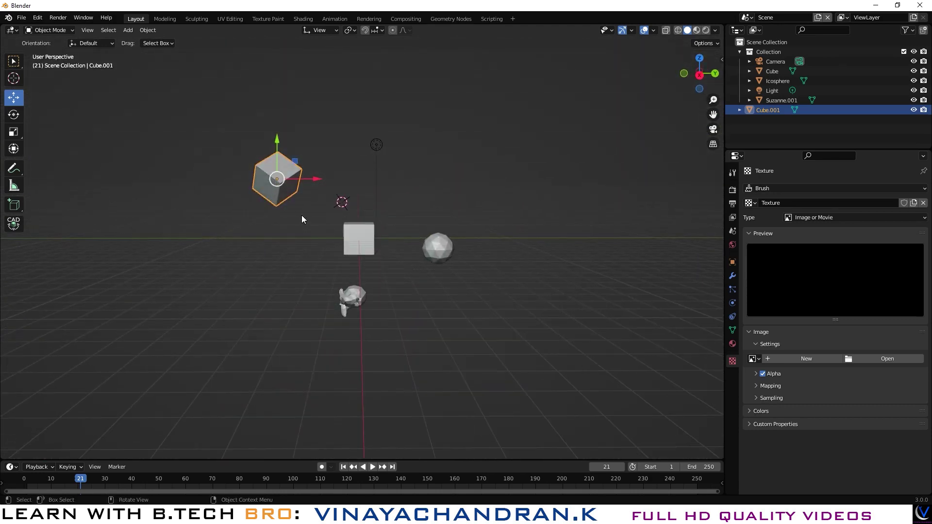
- Set the pivot point to 3D Cursor and cancel a test swing of Cube.001
click(354, 31)
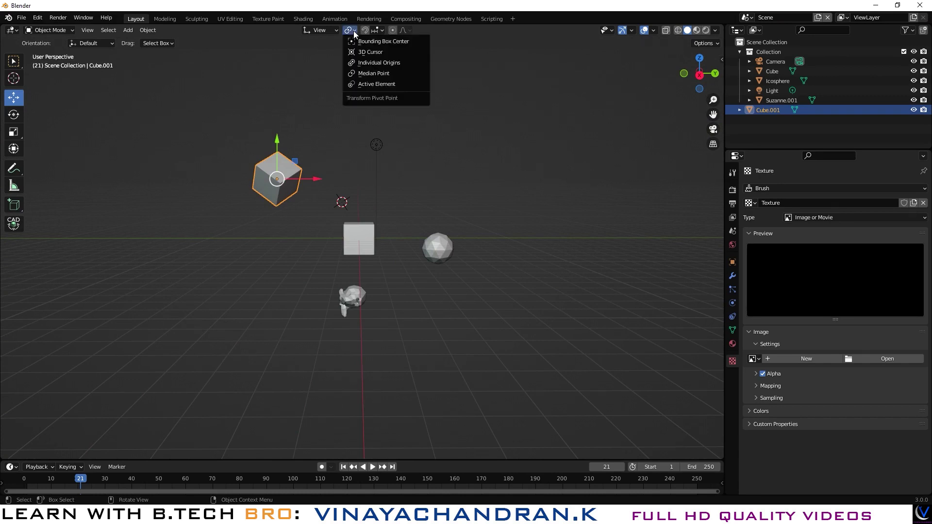
click(369, 52)
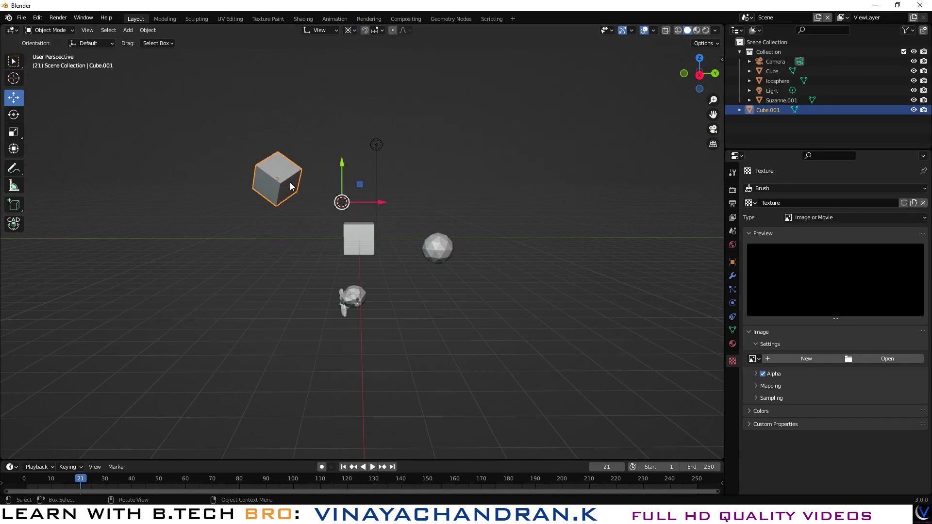
key(r)
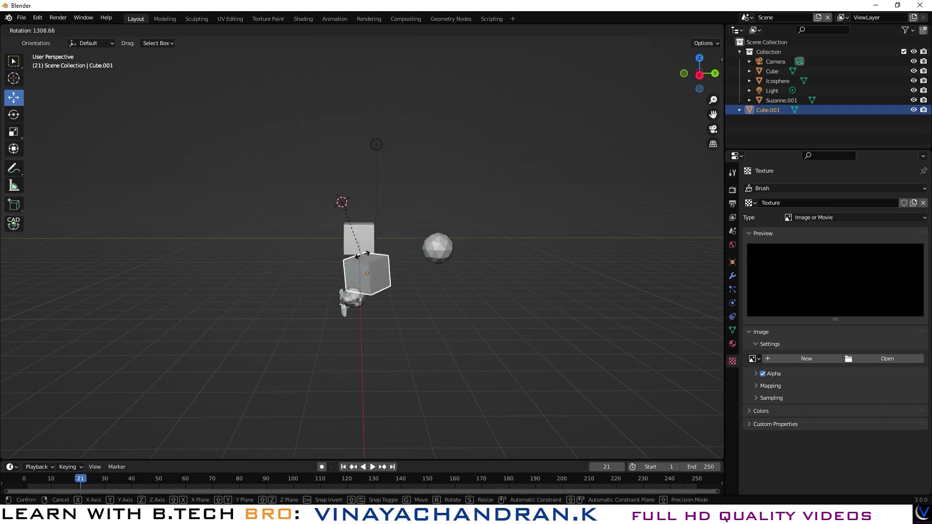
right_click(385, 241)
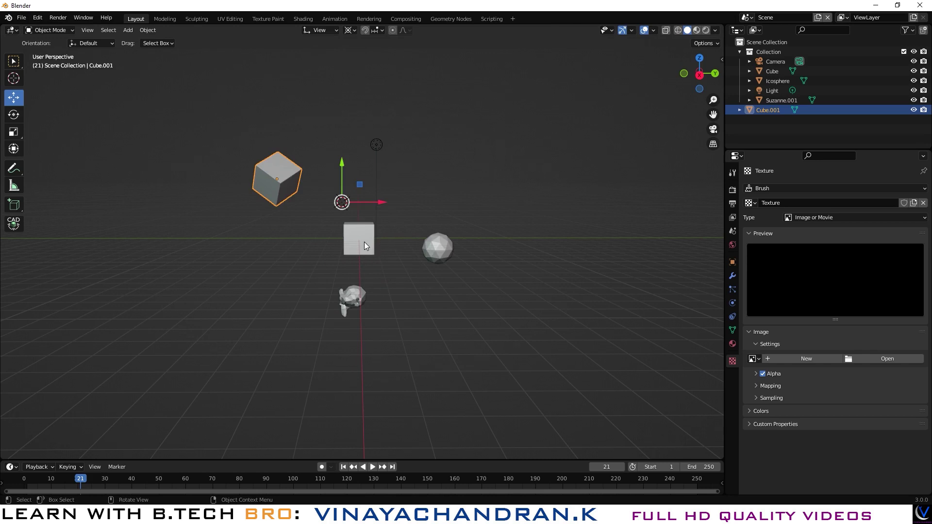
click(364, 242)
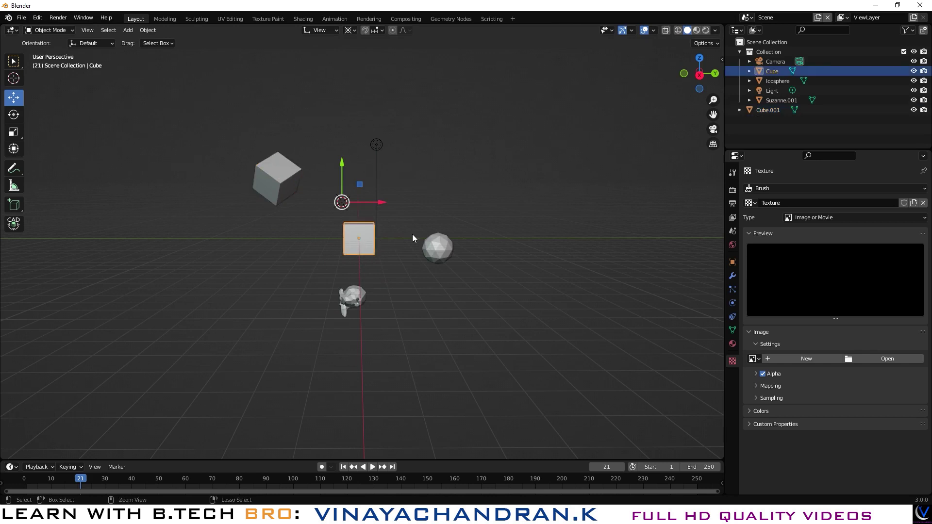
- Add the Icosphere and Cube.001 to Cube's selection, then cancel a trial group rotation
shift+click(442, 249)
shift+click(289, 182)
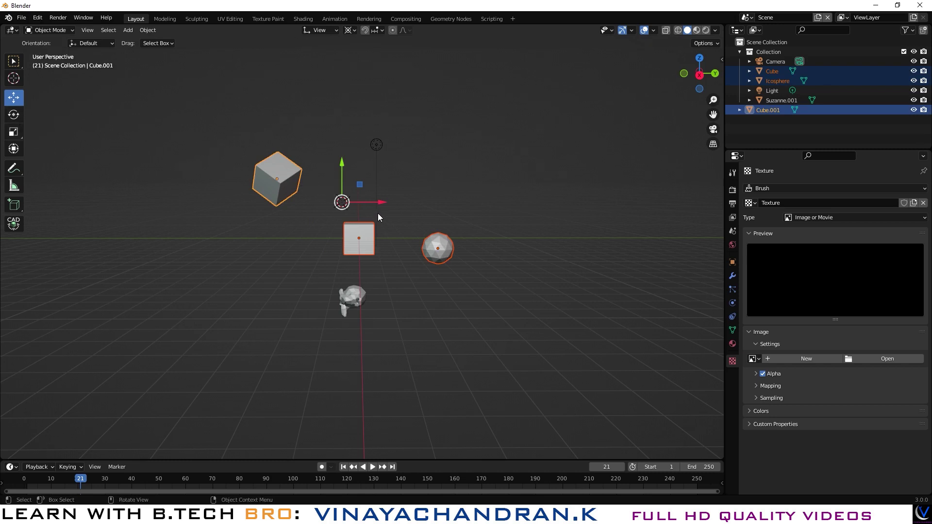
key(r)
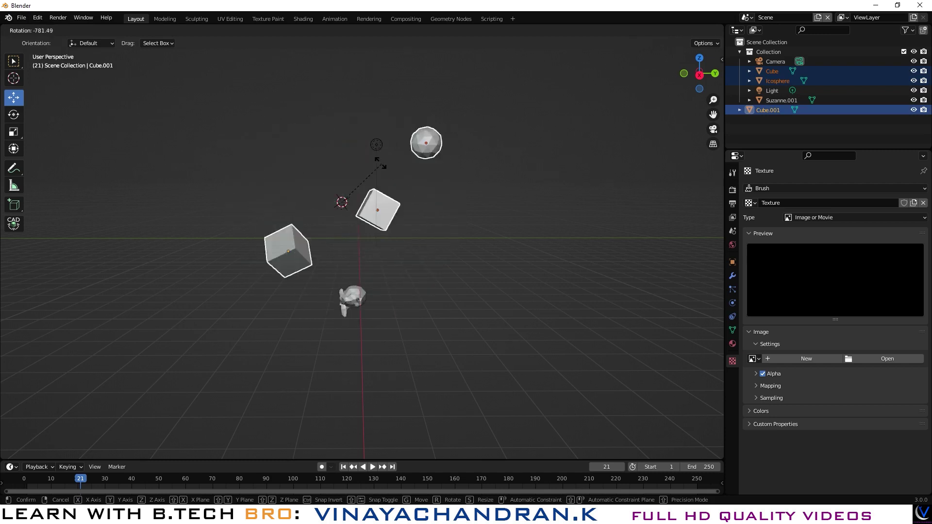
right_click(319, 197)
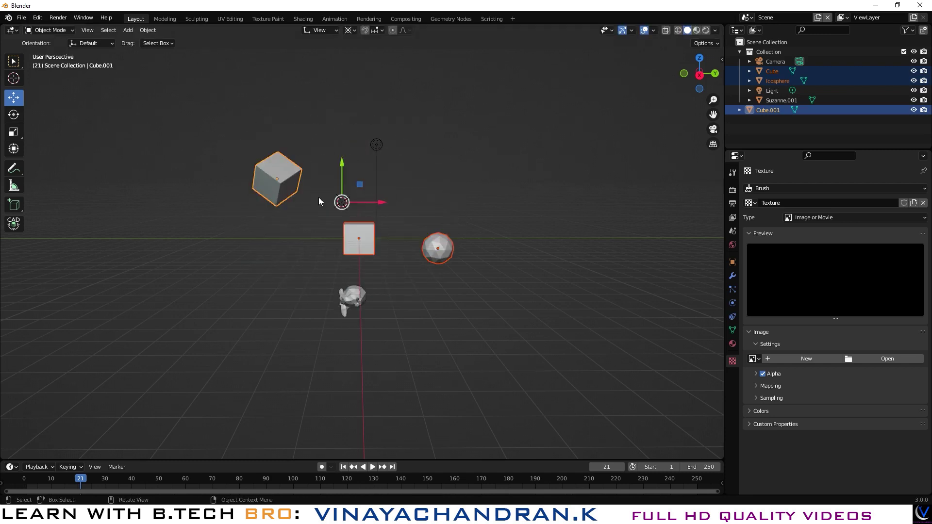
click(353, 30)
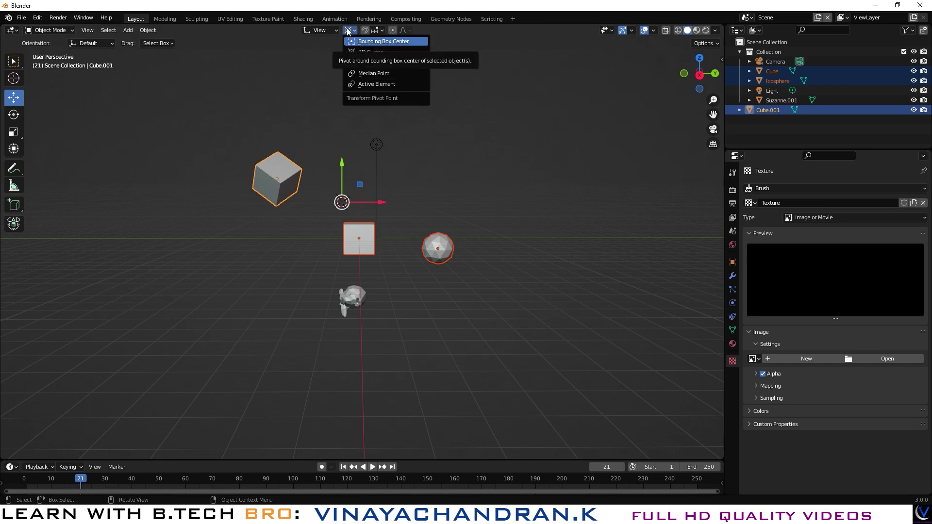
click(380, 73)
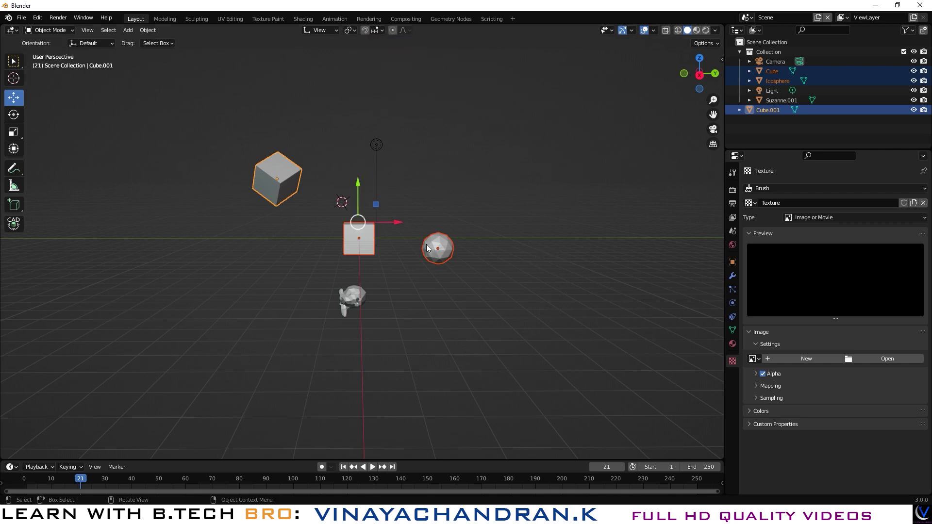
middle_drag(497, 239, 400, 263)
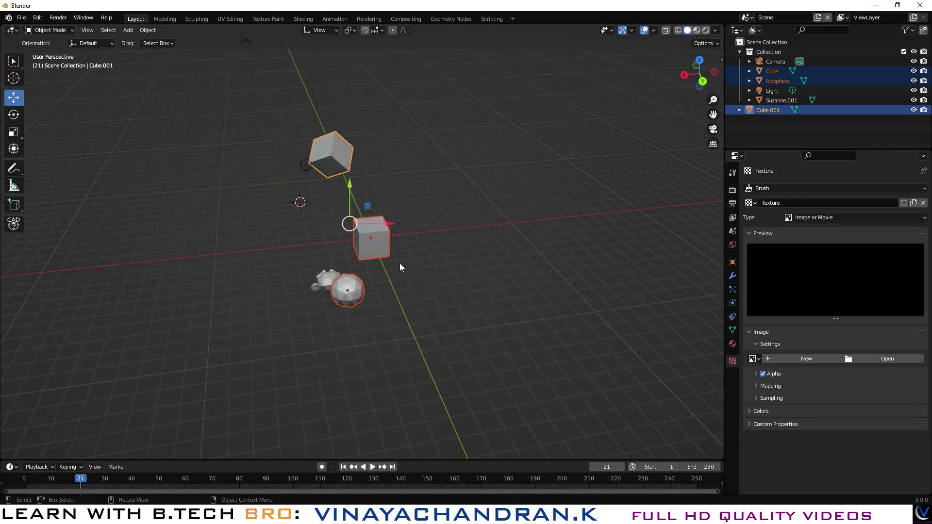
key(r)
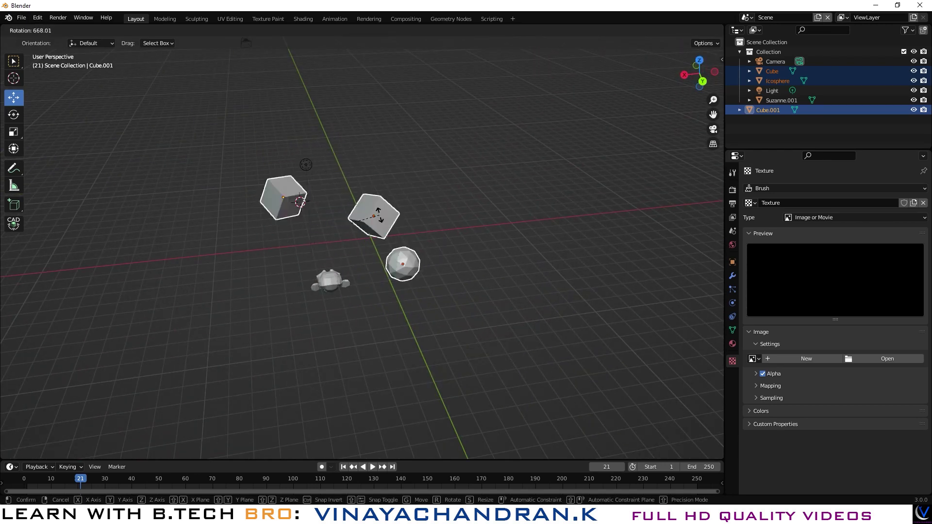
right_click(306, 212)
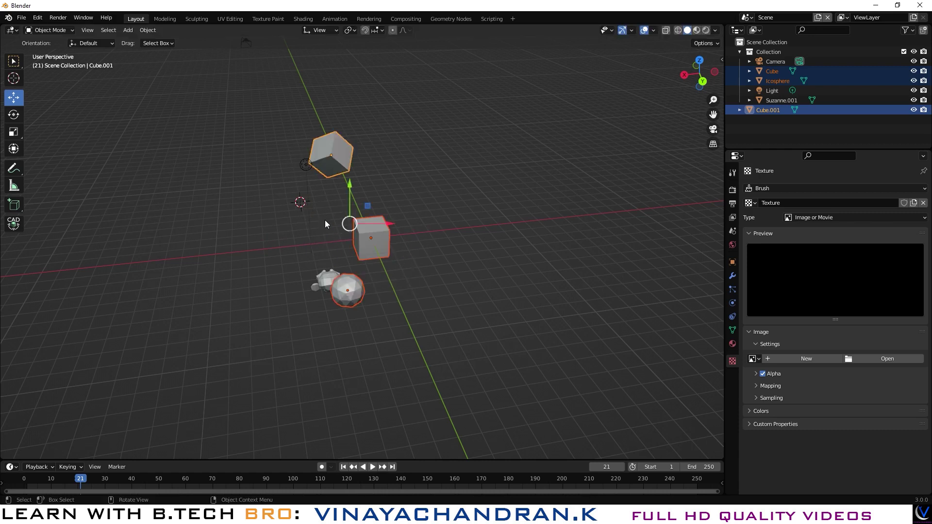
click(457, 249)
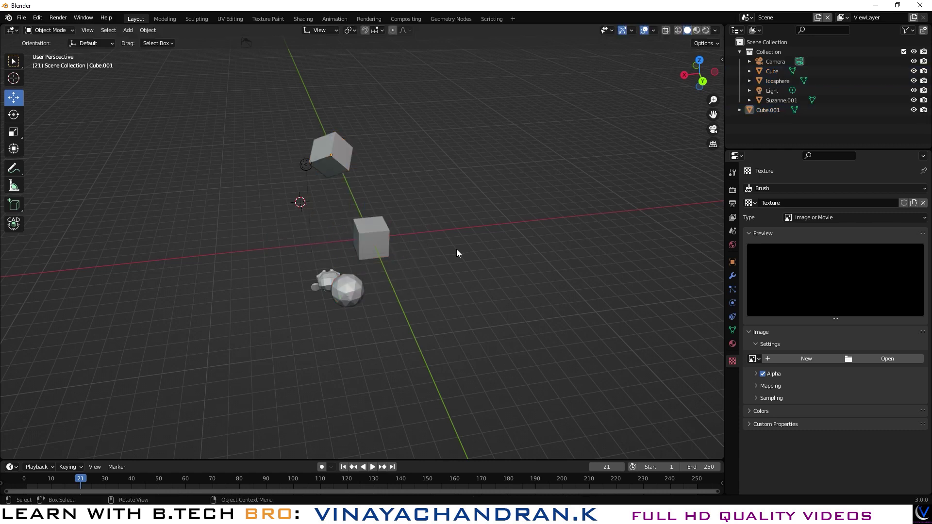
click(375, 246)
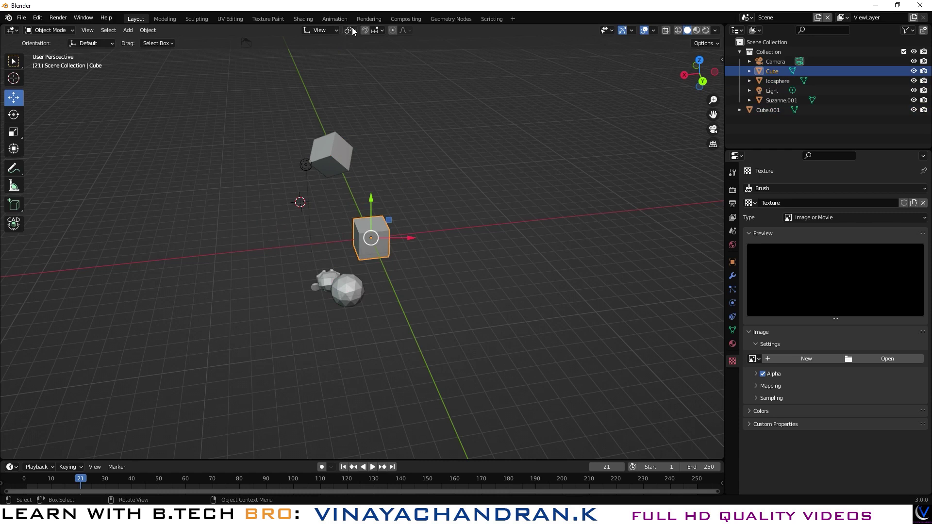
key(r)
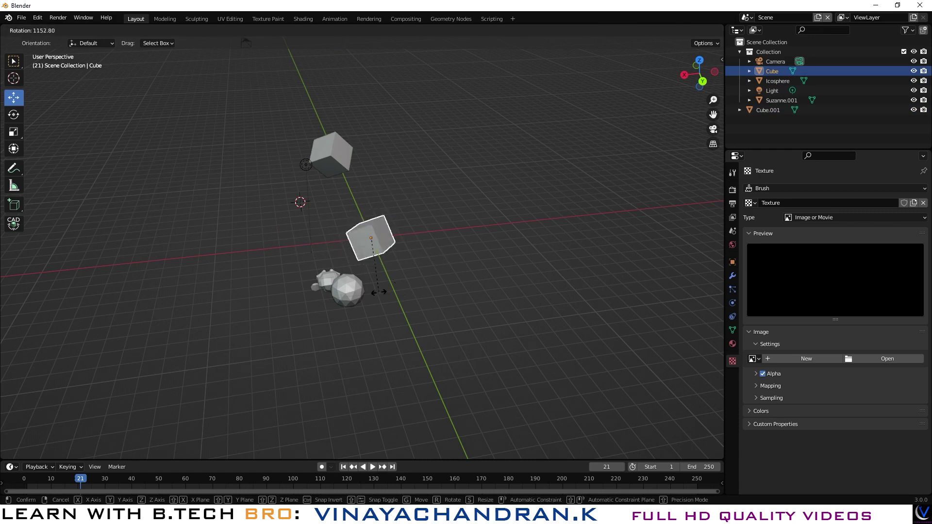
right_click(472, 248)
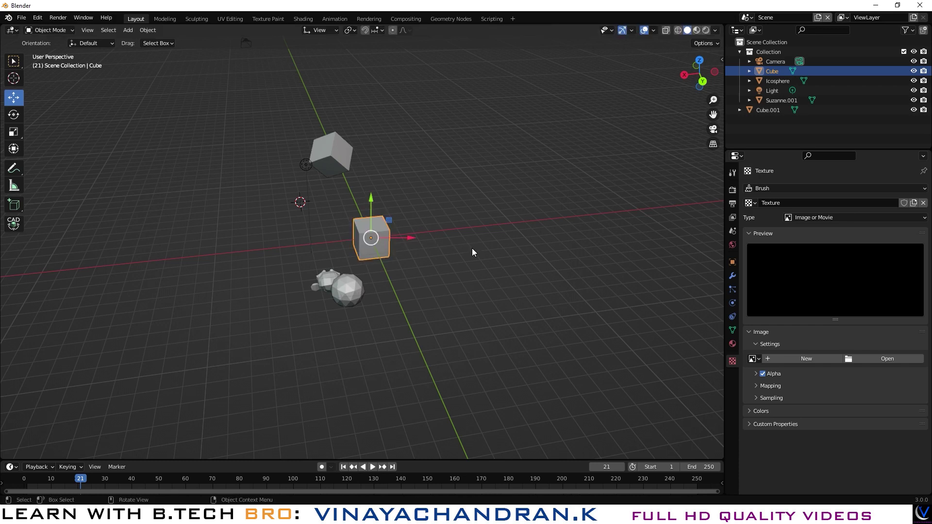
key(ctrl+z)
key(ctrl+z)
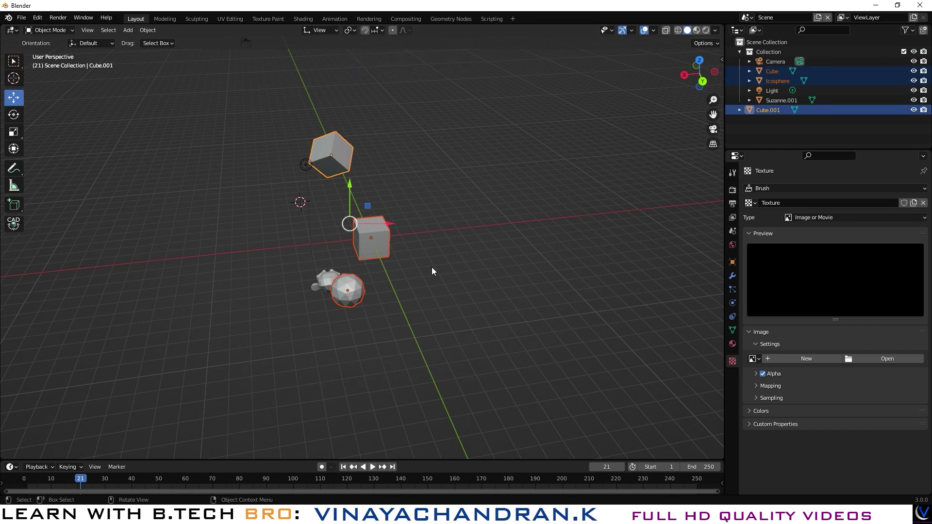
key(KP_7)
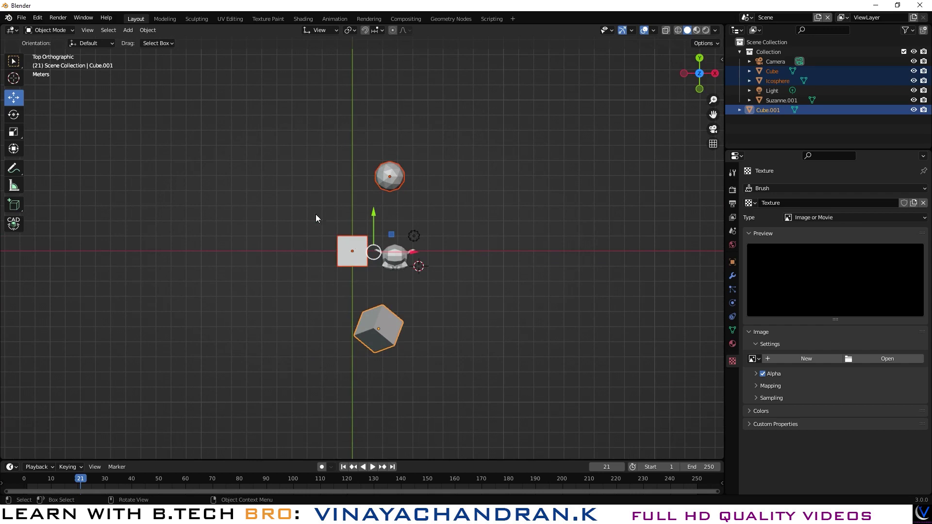
- Enable Increment snapping, confirm an X-constrained move with no displacement, then deselect all
click(366, 31)
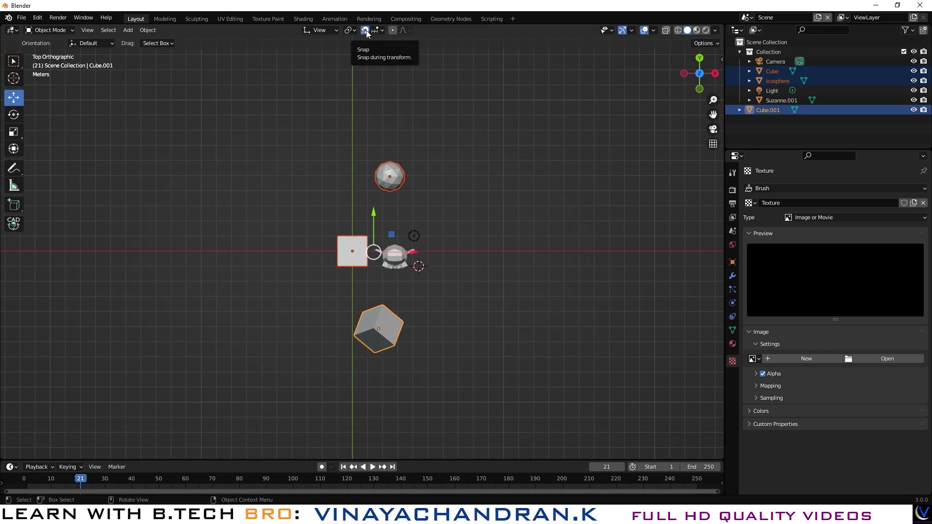
click(382, 29)
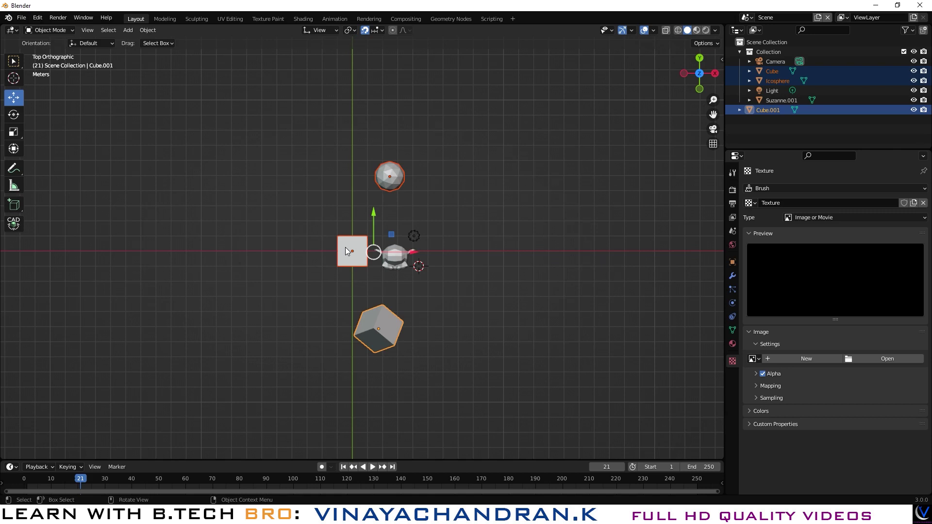
key(g)
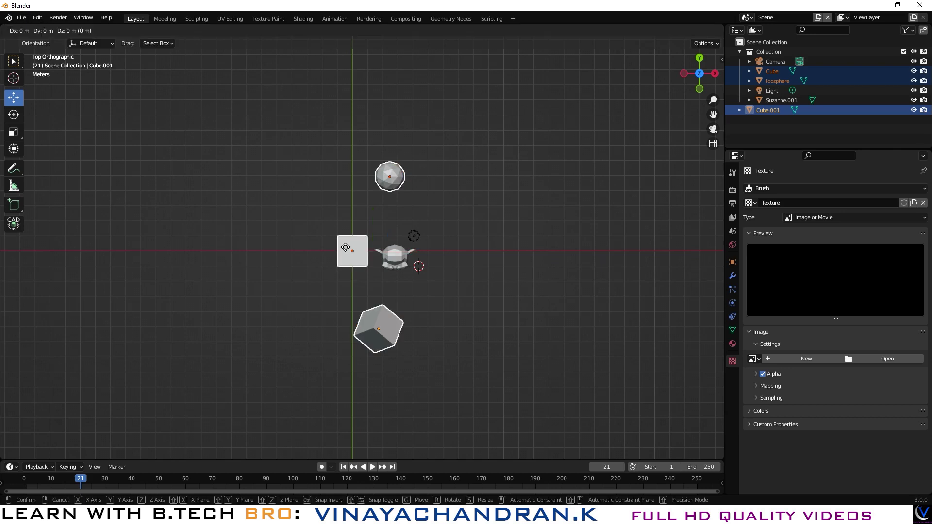
key(x)
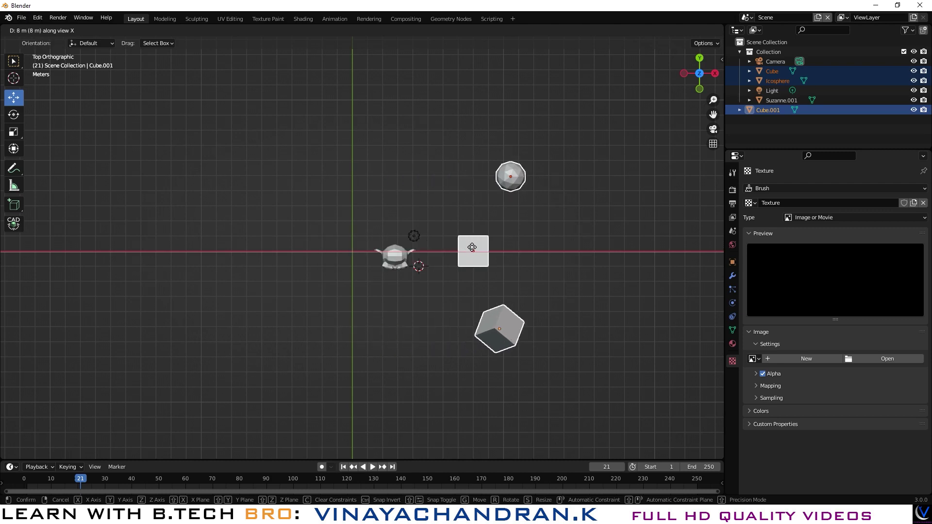
click(348, 245)
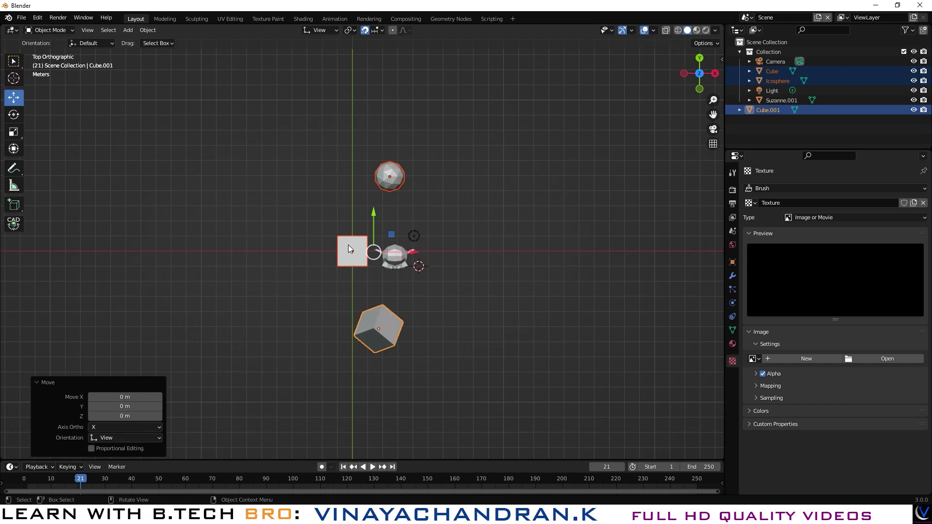
click(479, 229)
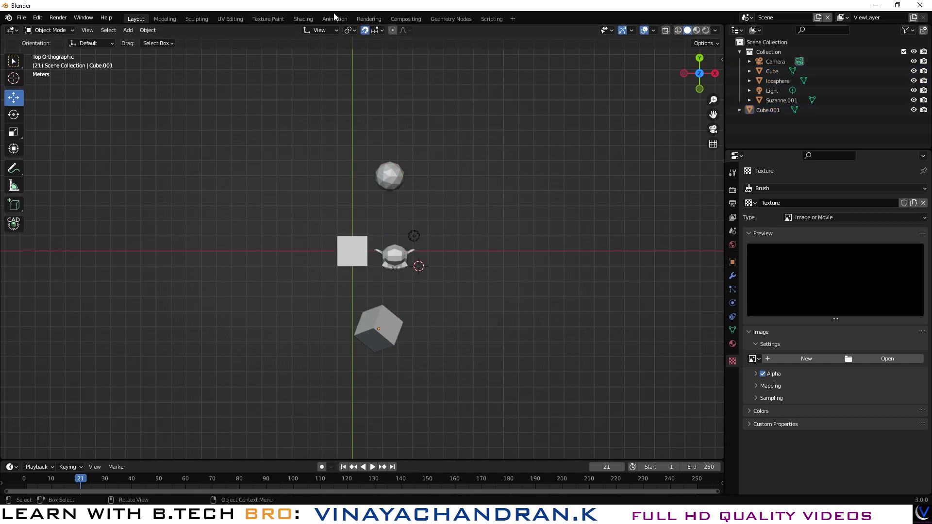
click(382, 30)
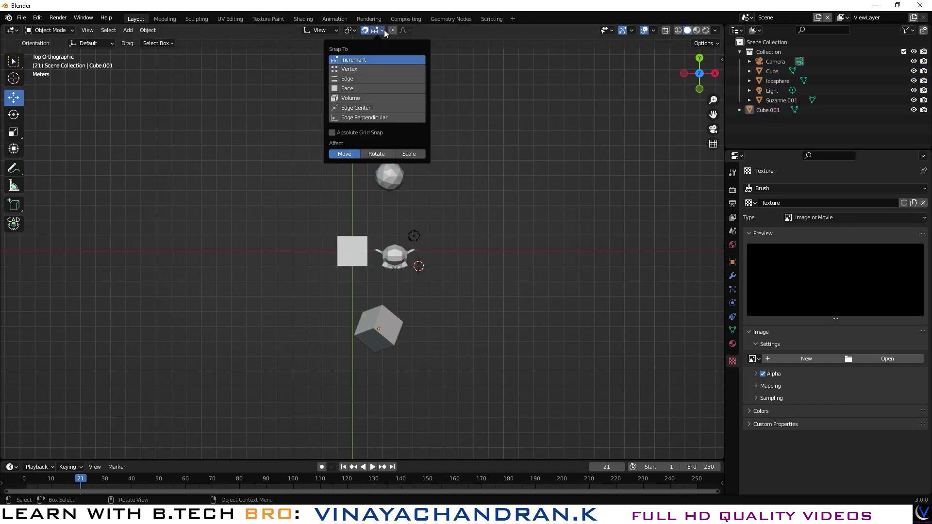
- Try the Vertex and Edge snap targets, settle on Increment, and turn snapping off
click(368, 71)
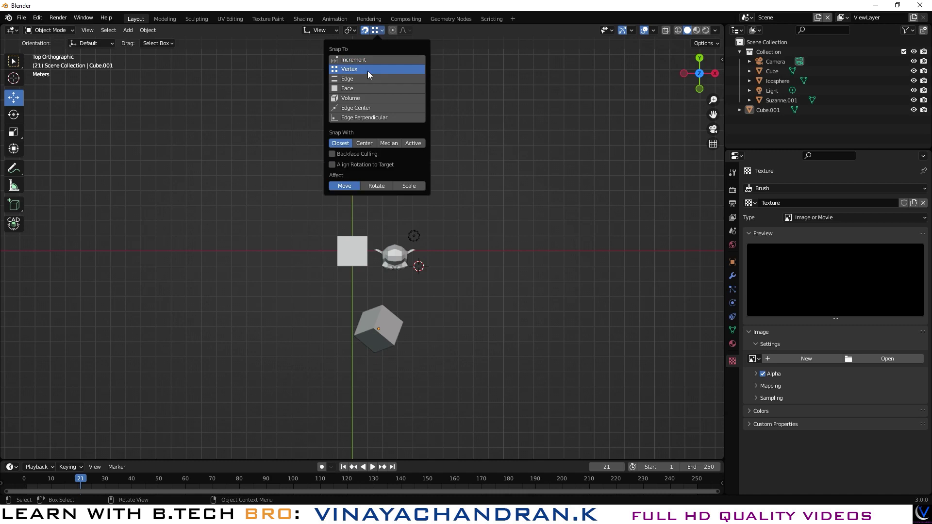
click(365, 78)
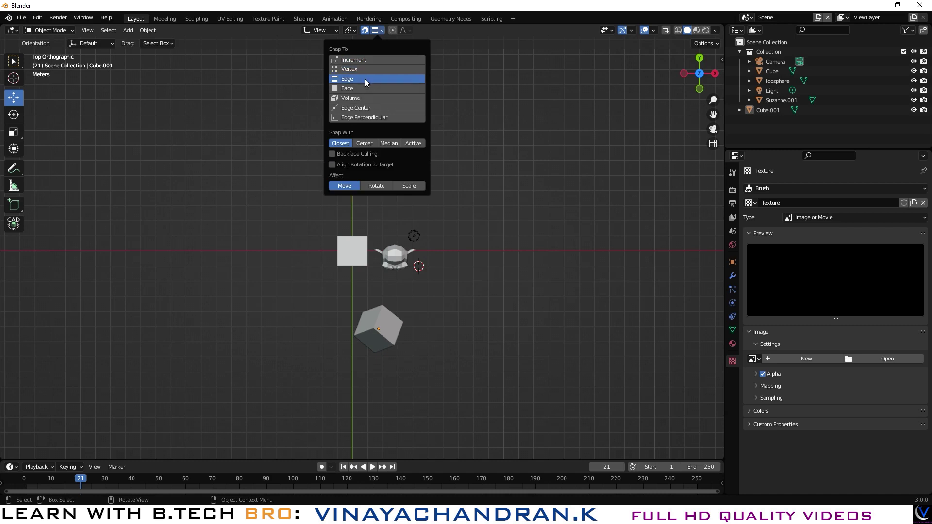
click(383, 30)
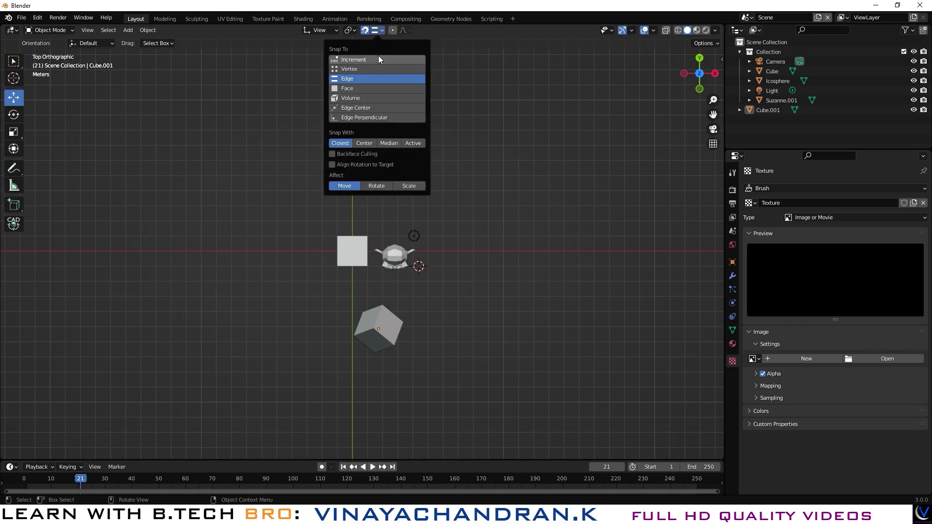
click(377, 57)
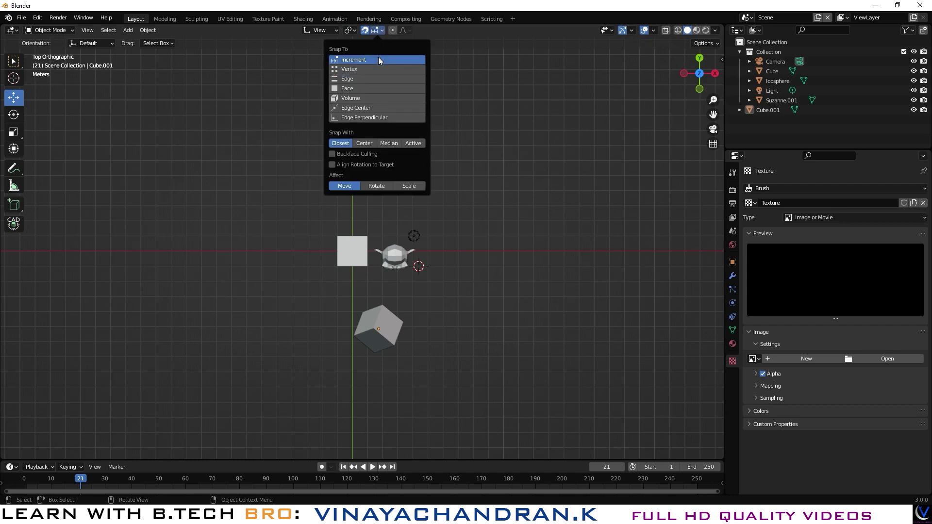
click(365, 30)
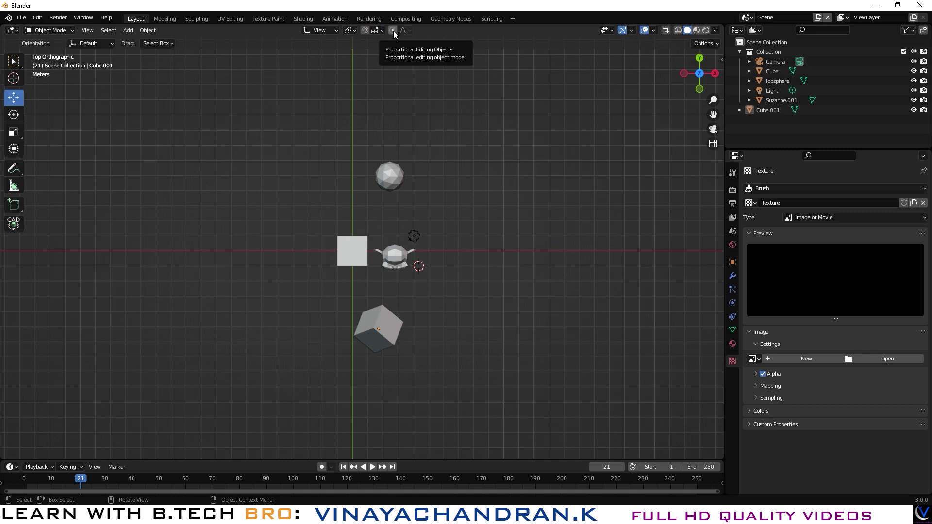
- Orbit from Top Orthographic into perspective and zoom in on the cube, icosphere and monkey head
middle_drag(511, 304, 396, 75)
scroll(371, 246, up, 5)
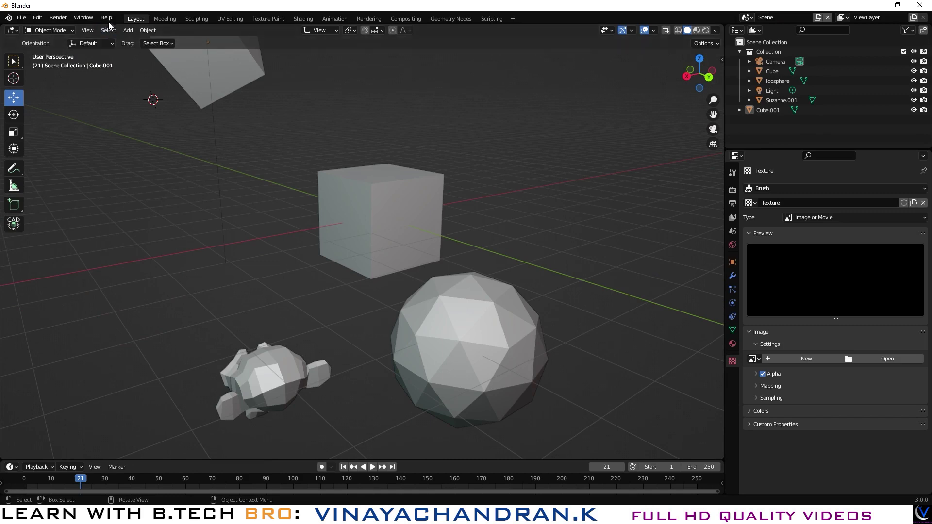
- In the Modeling workspace, deselect the cube's geometry, return to Object Mode and select Suzanne
click(163, 18)
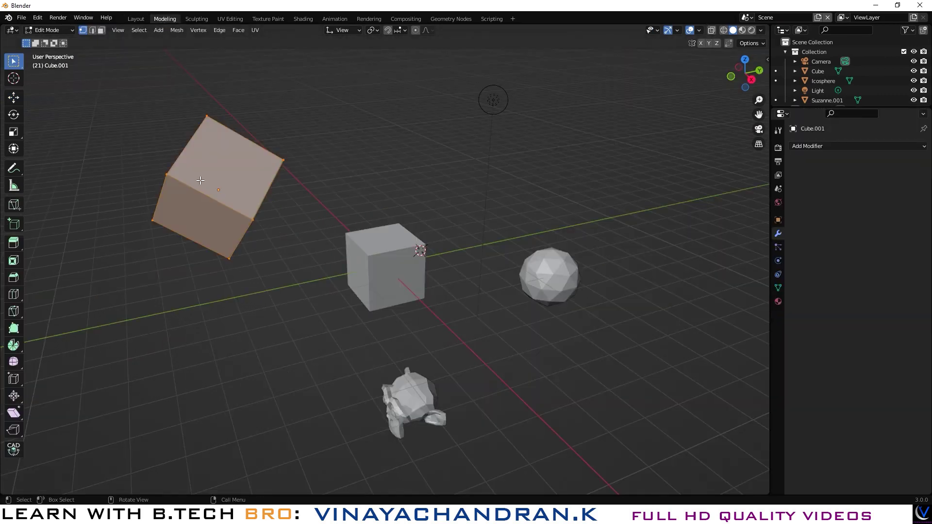
middle_drag(266, 222, 288, 214)
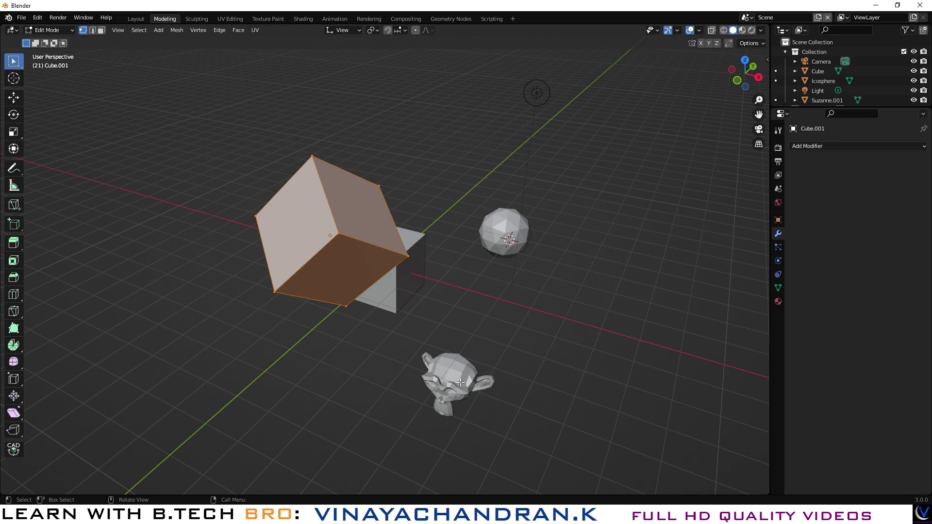
key(alt+a)
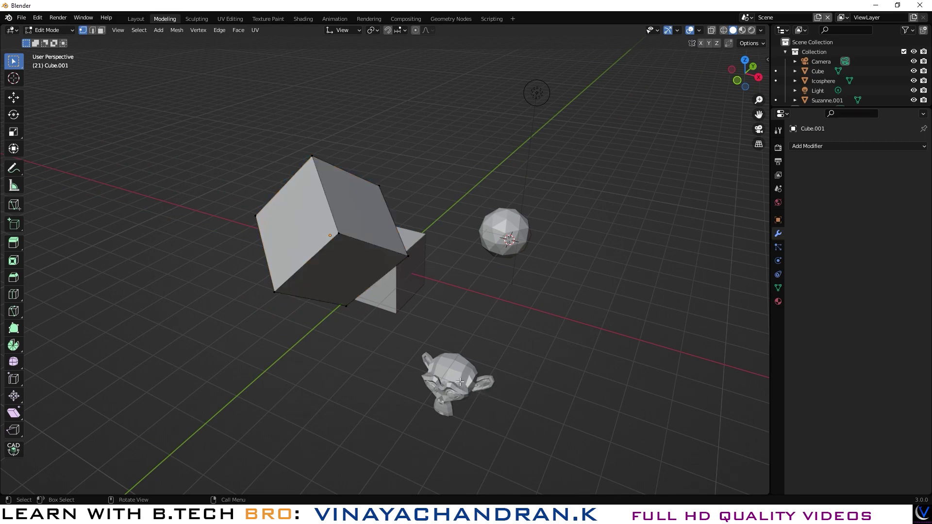
key(Tab)
click(459, 381)
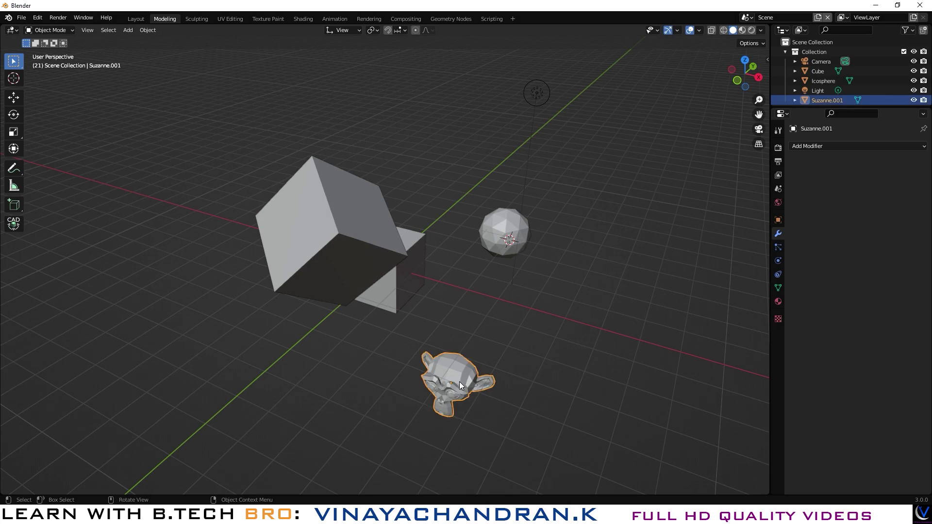
- Put Suzanne in Edit Mode, frame it, enable Smooth proportional editing and select one face vertex
key(Tab)
middle_drag(506, 412, 501, 379)
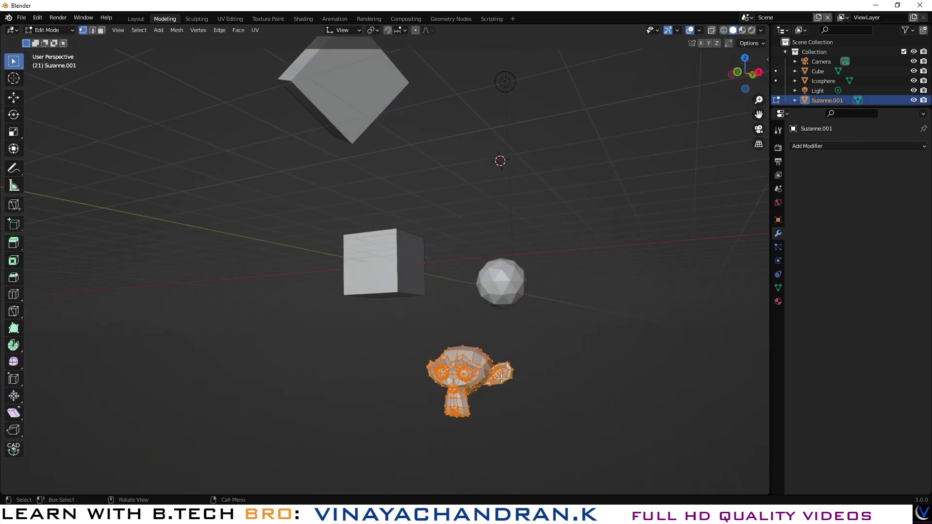
scroll(491, 391, up, 4)
scroll(491, 391, down, 3)
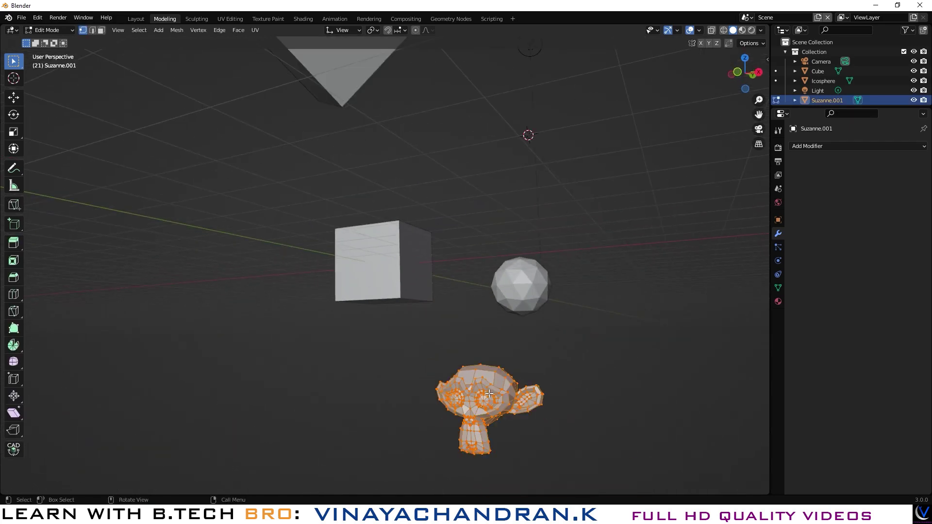
key(KP_Decimal)
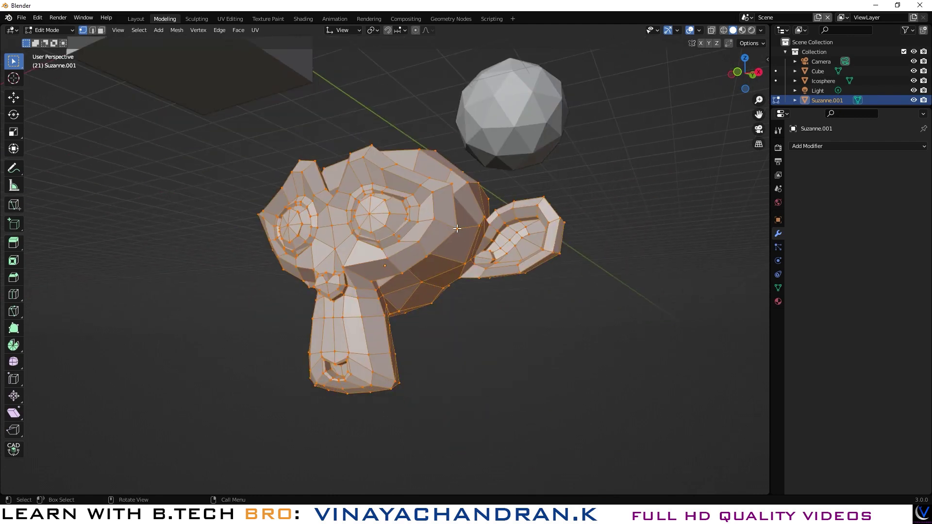
click(433, 32)
click(331, 225)
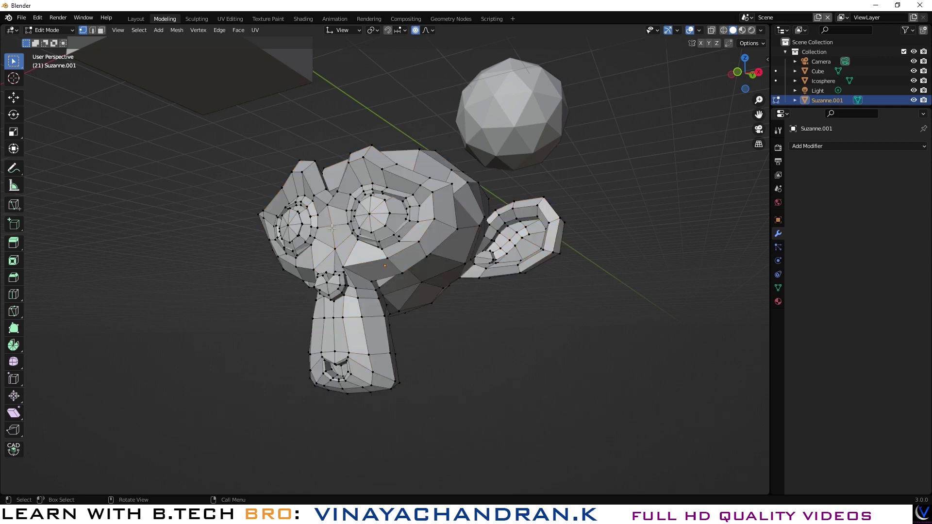
- With the Move tool, select Suzanne's top vertex and try a proportional move, then cancel it
click(13, 98)
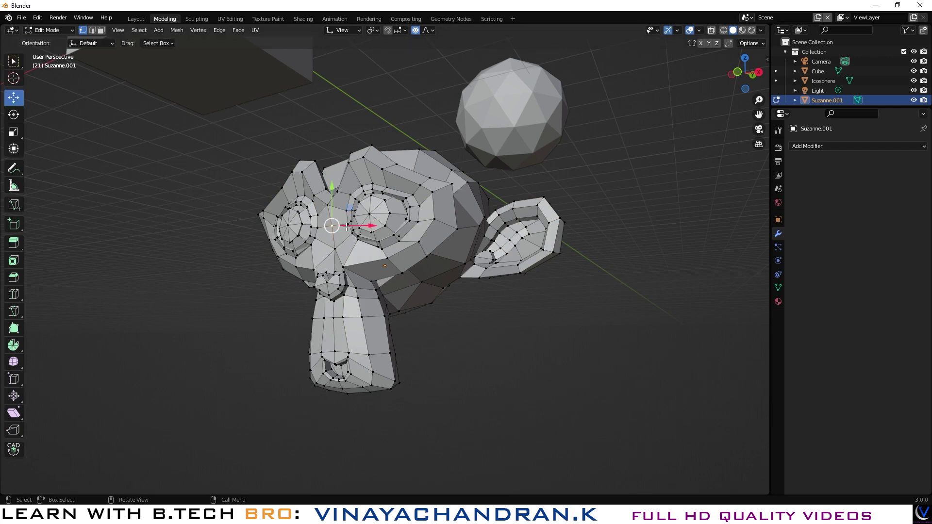
middle_drag(361, 234, 382, 199)
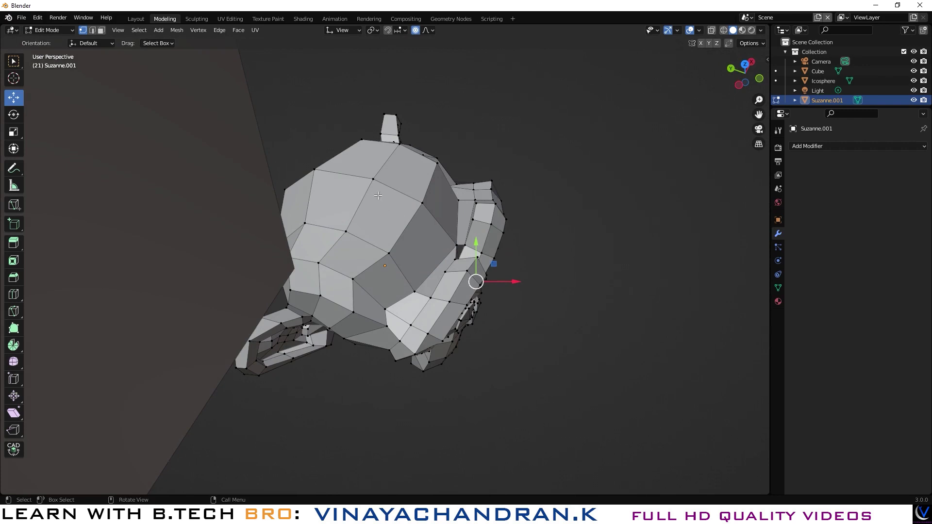
click(372, 179)
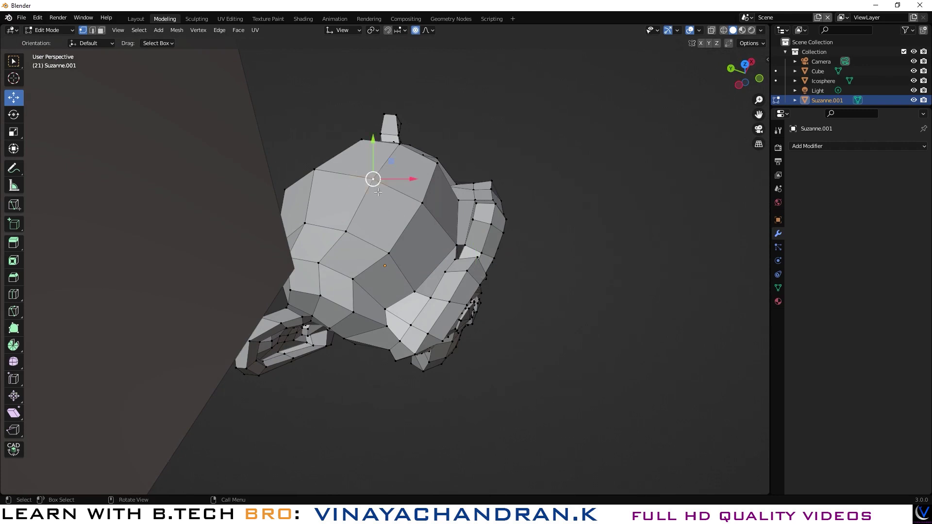
middle_drag(372, 150, 343, 139)
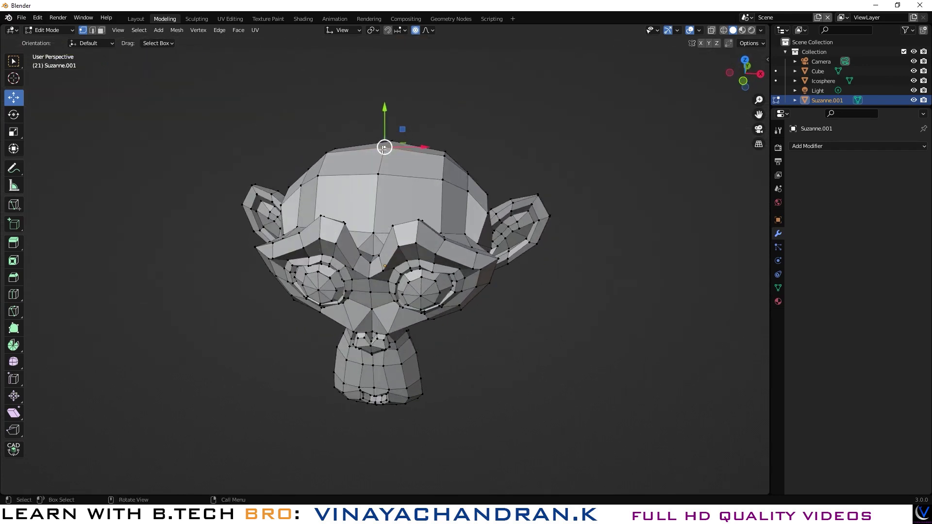
drag(385, 108, 387, 89)
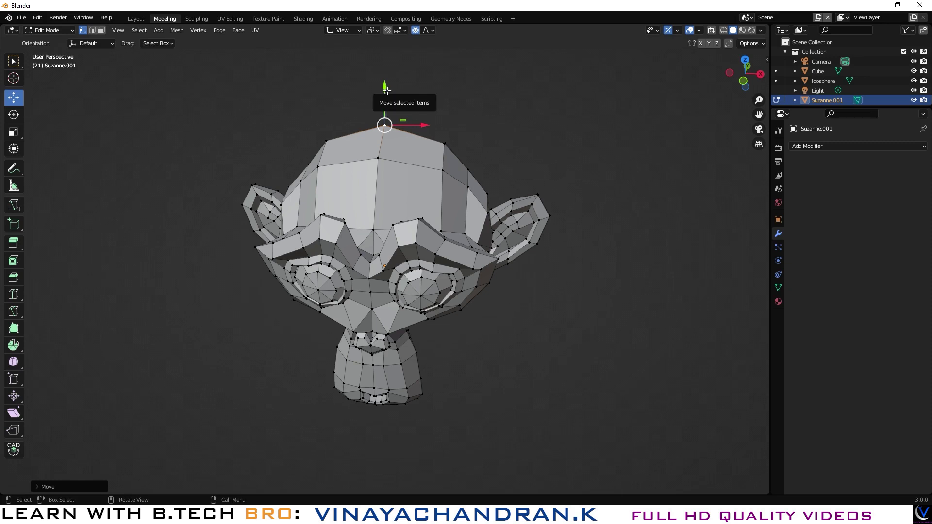
drag(387, 90, 420, 120)
key(Escape)
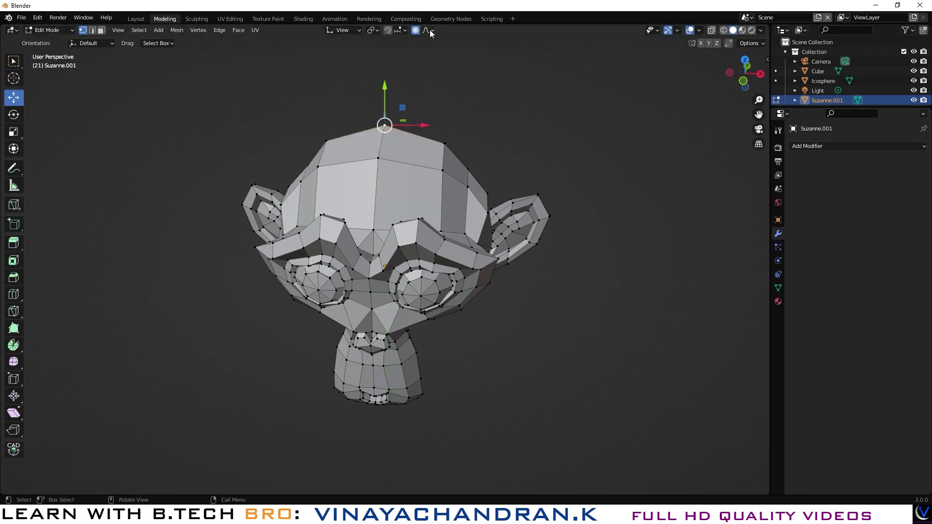
key(ctrl+shift+z)
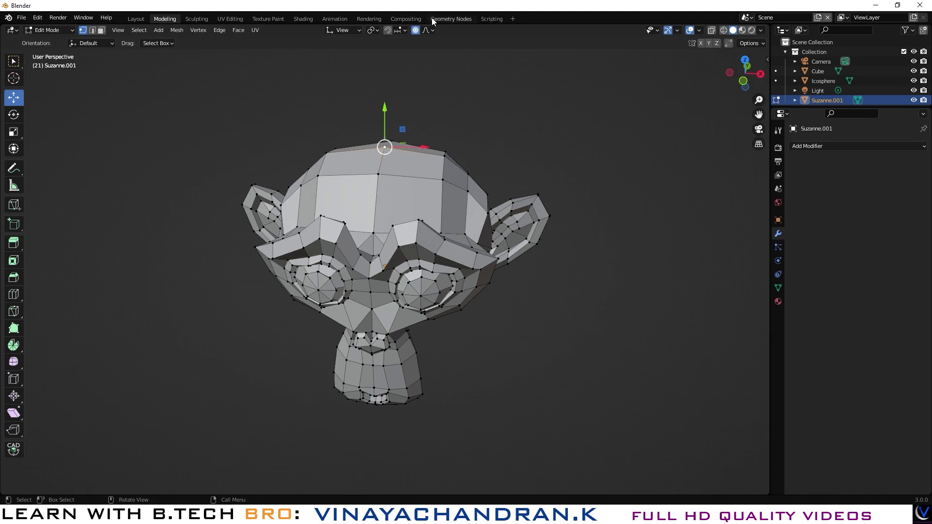
- Set proportional falloff to Constant, pull the crown upward, and return to the Layout workspace
click(430, 30)
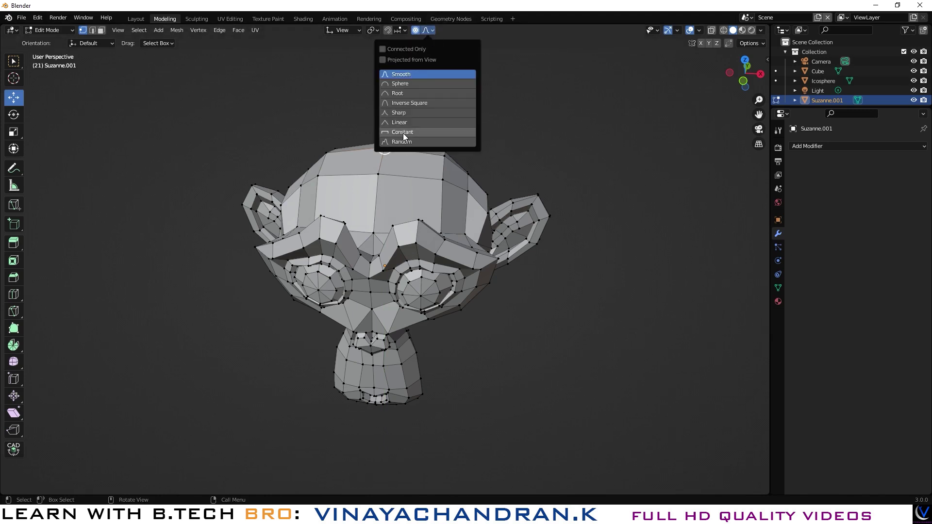
click(402, 132)
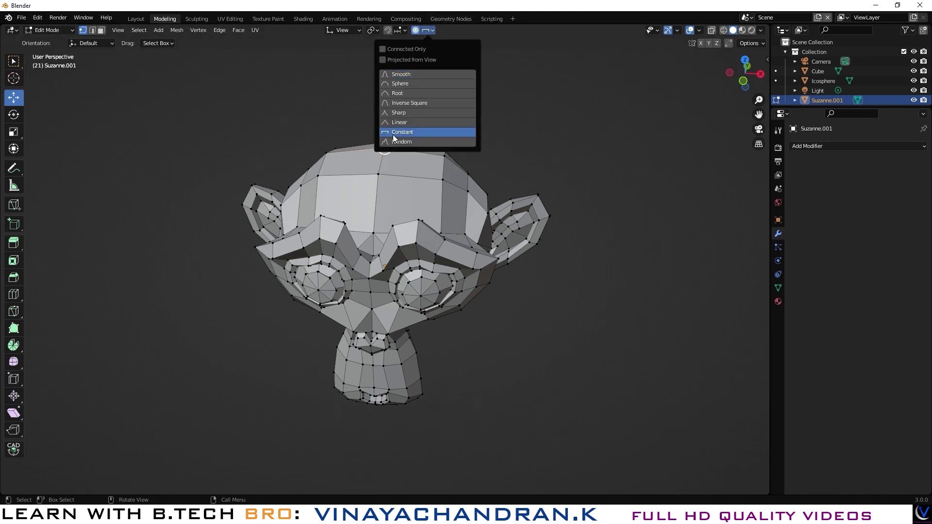
drag(386, 125, 382, 98)
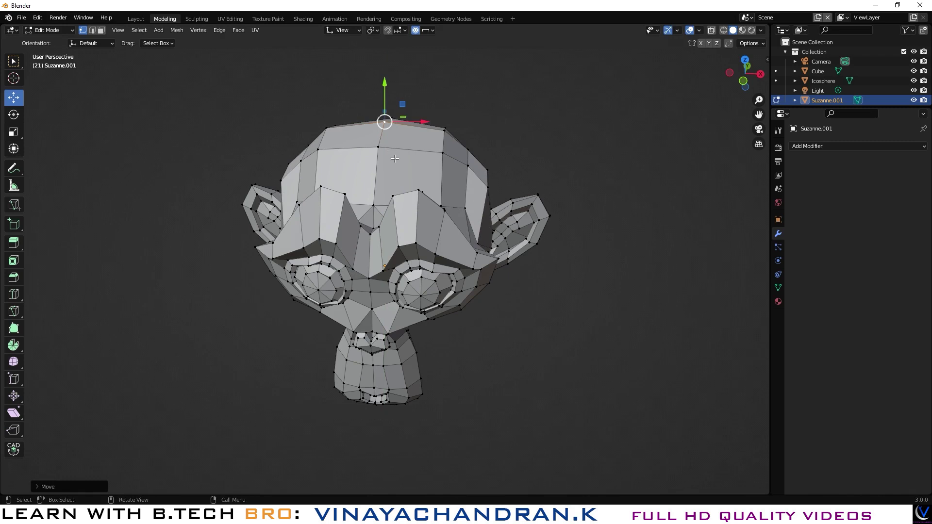
scroll(396, 157, down, 4)
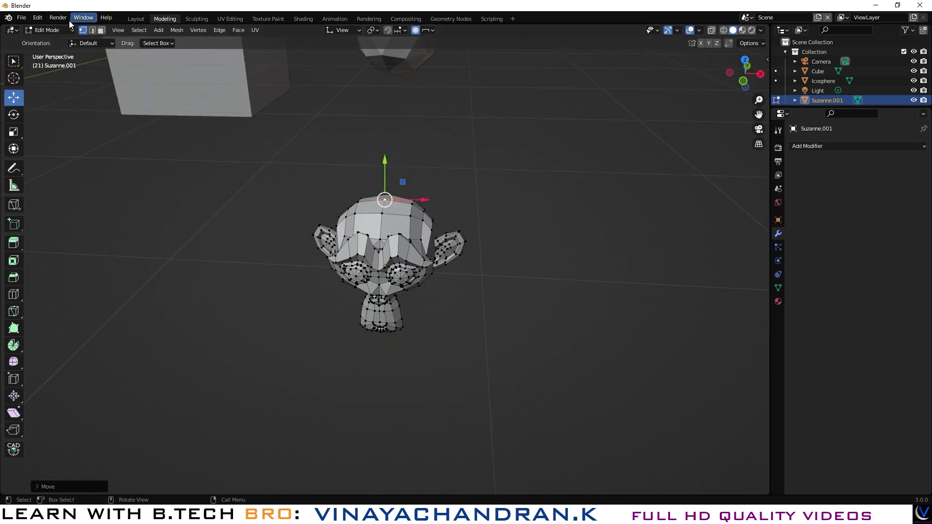
click(136, 18)
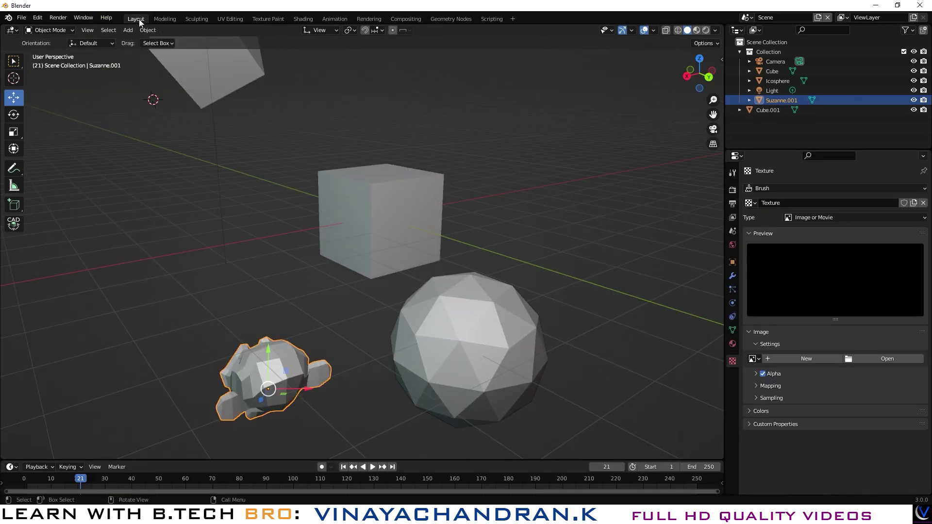
middle_drag(379, 400, 322, 65)
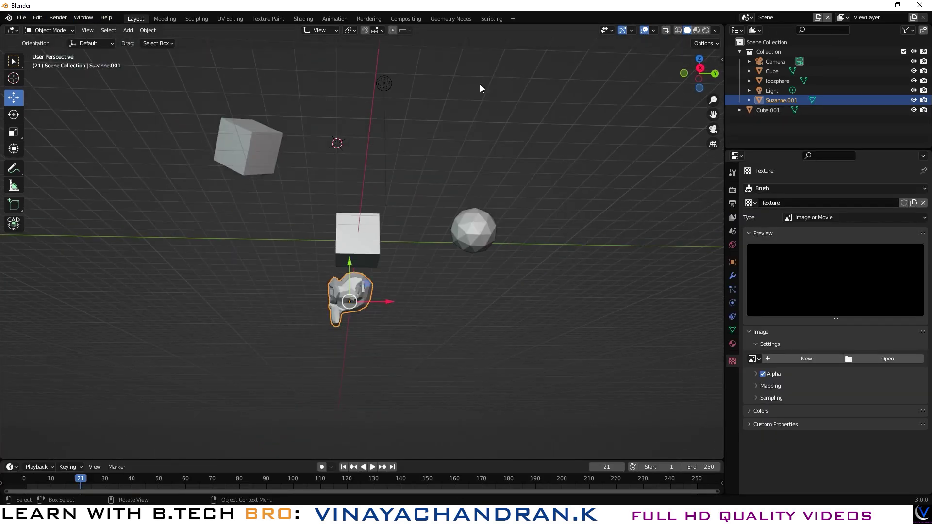
click(610, 30)
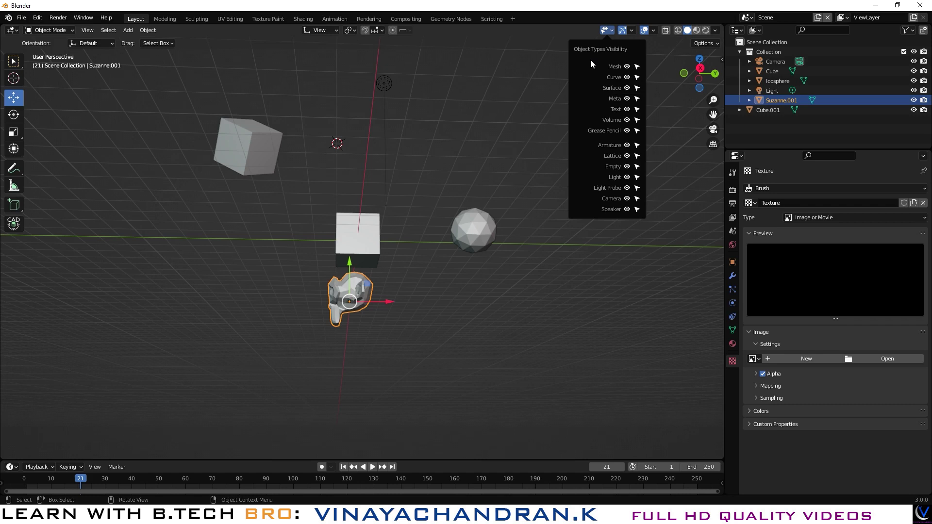
click(627, 66)
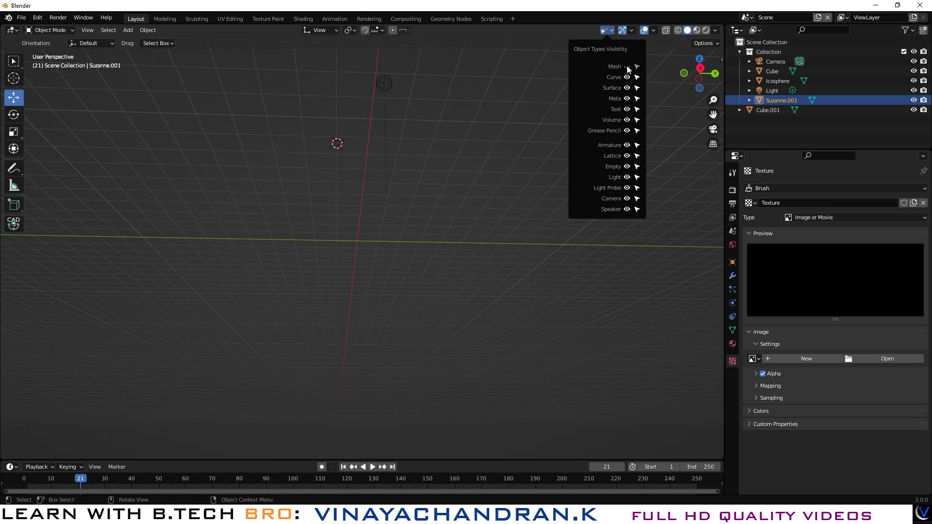
click(627, 66)
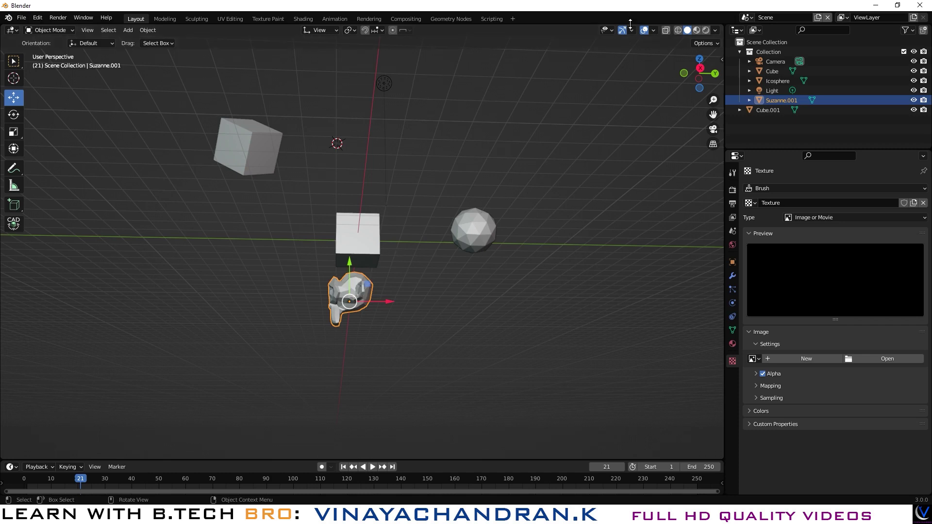
click(611, 31)
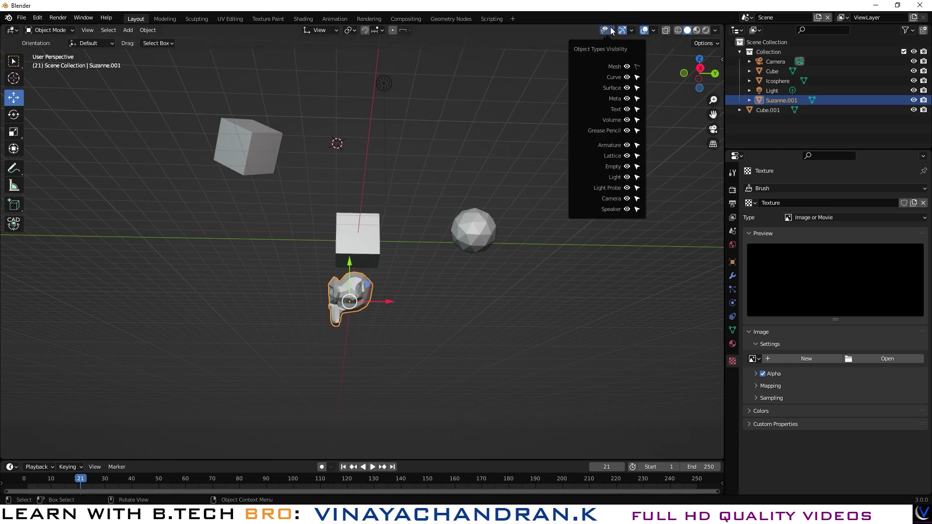
click(637, 67)
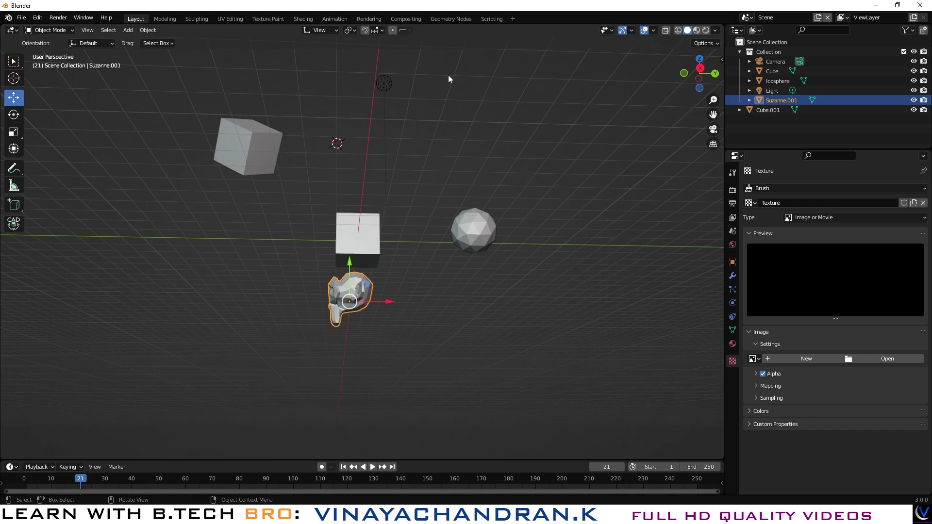
click(612, 31)
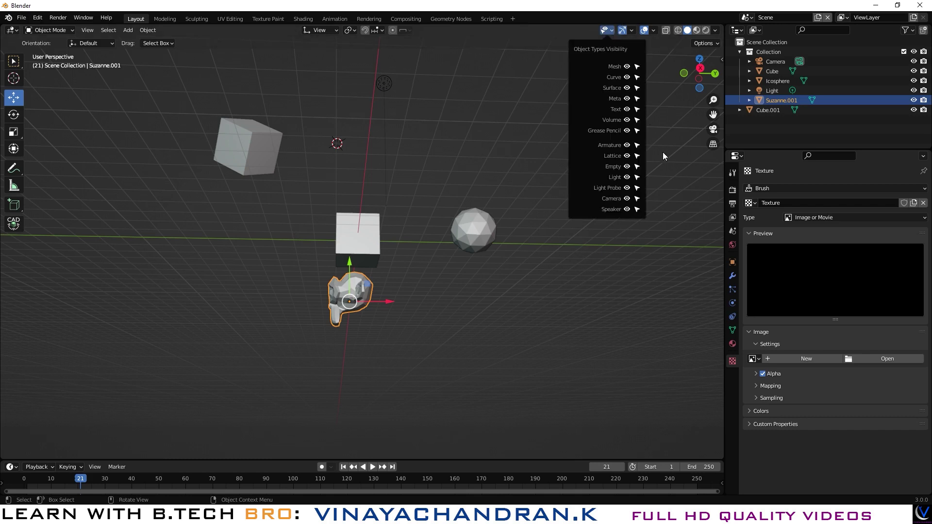
click(627, 177)
click(627, 177)
click(388, 92)
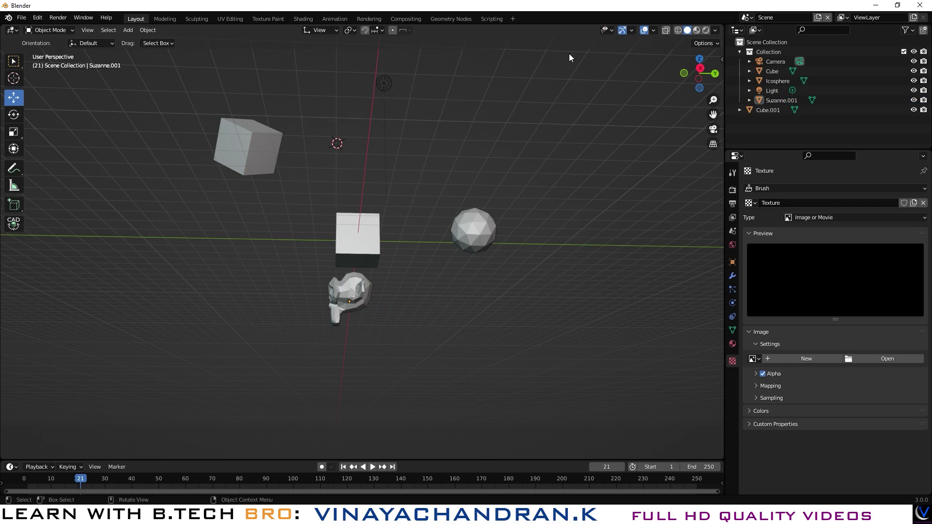
click(610, 31)
- Select Cube.001 and cycle through the Rotate, Scale, Transform and Select Box tools
click(632, 31)
middle_drag(504, 140, 451, 194)
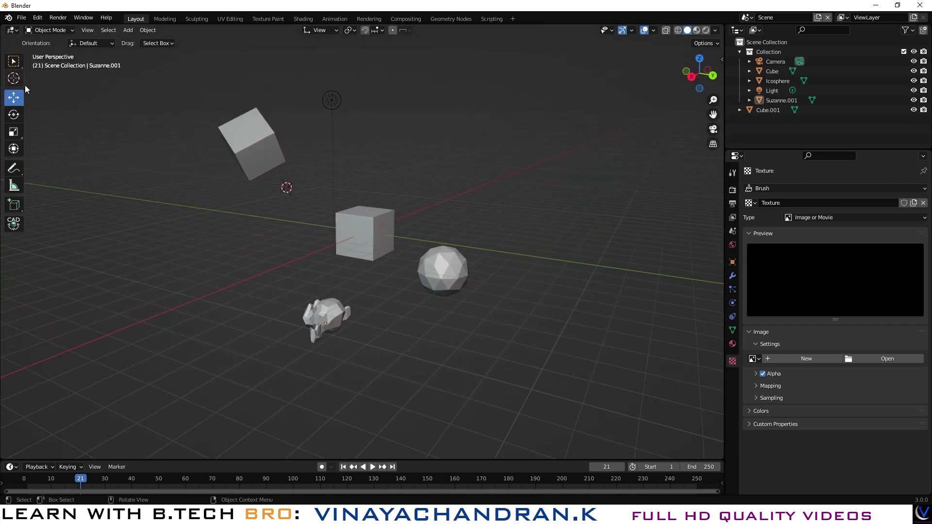
click(250, 137)
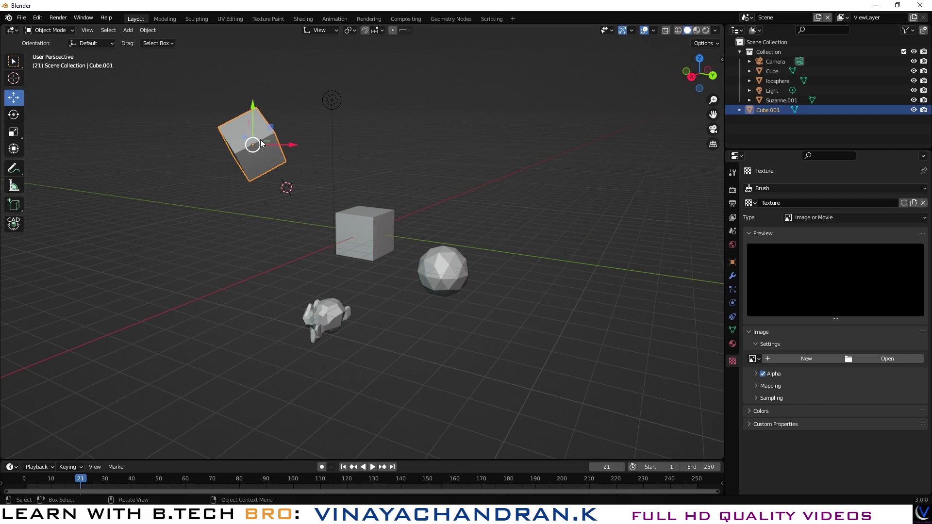
click(21, 116)
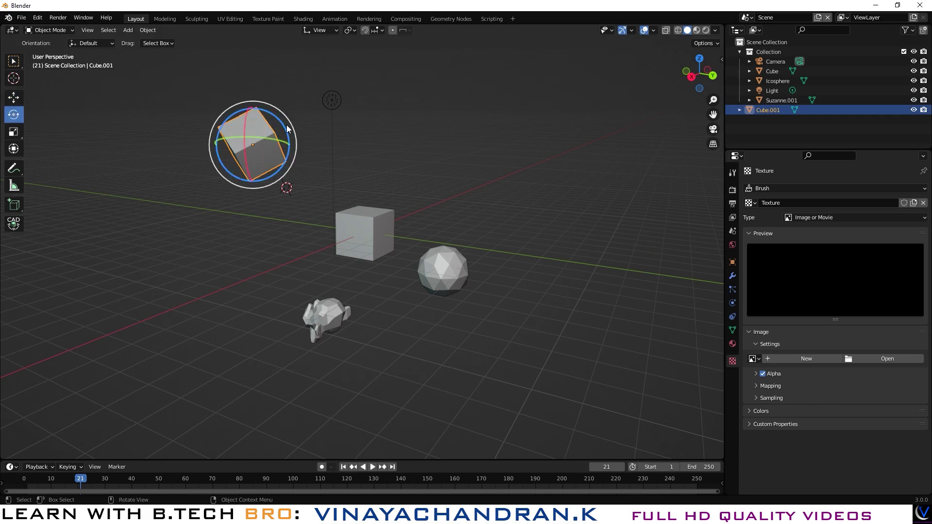
click(14, 132)
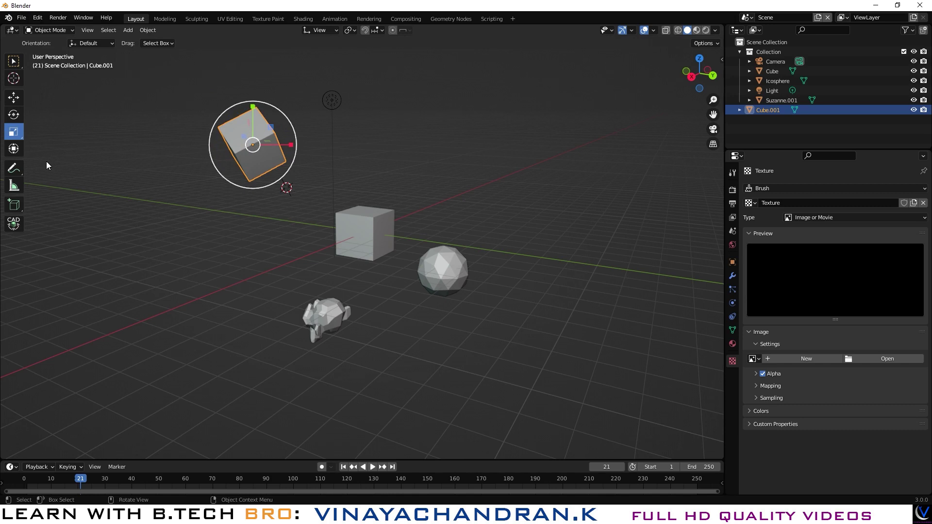
click(10, 147)
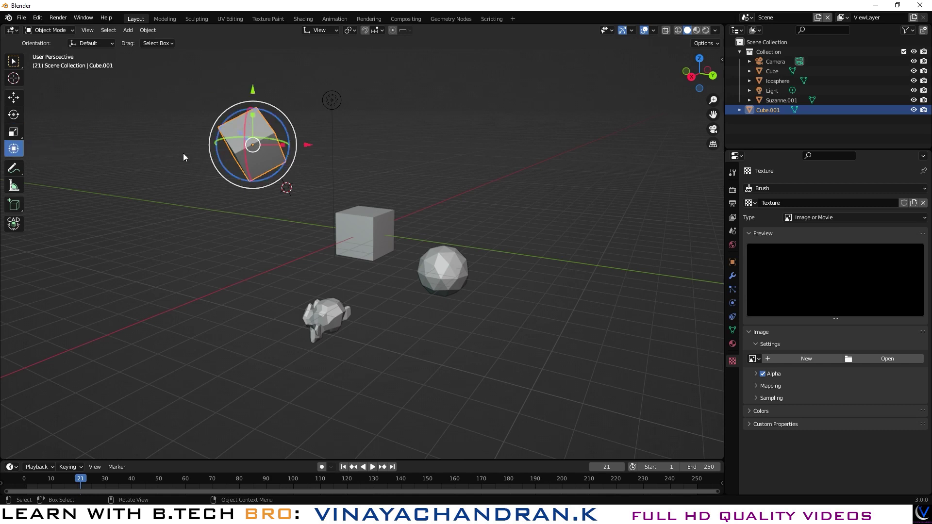
click(12, 63)
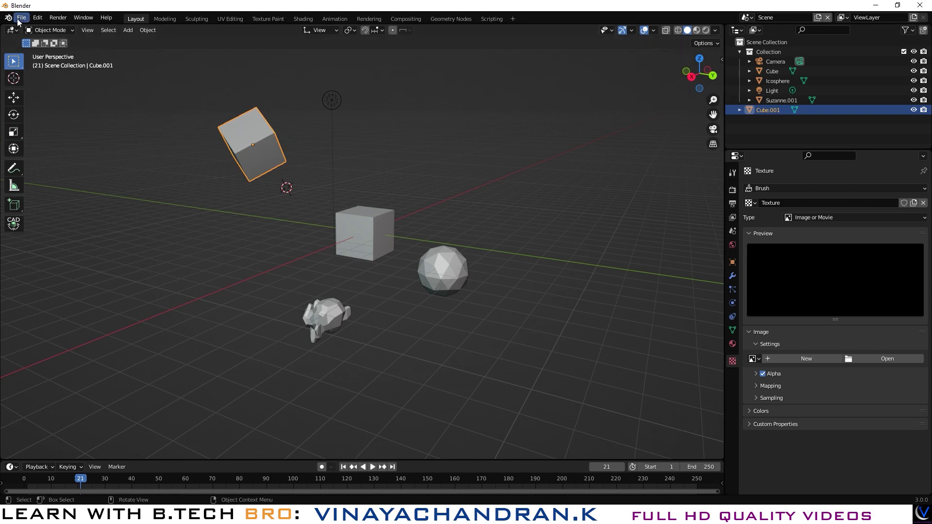
- Select the Cube, Icosphere and Suzanne.001 in turn, then check the Overlays and Gizmos popovers
click(373, 234)
click(430, 268)
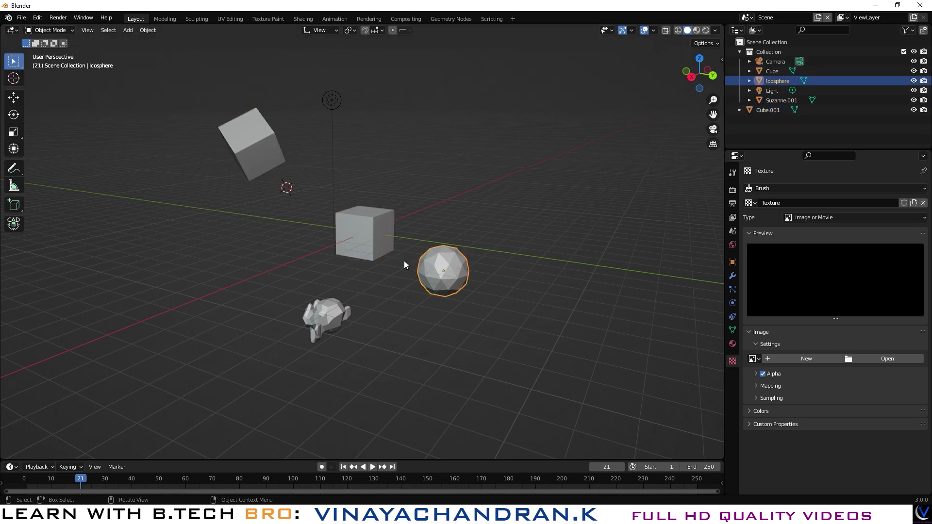
click(325, 306)
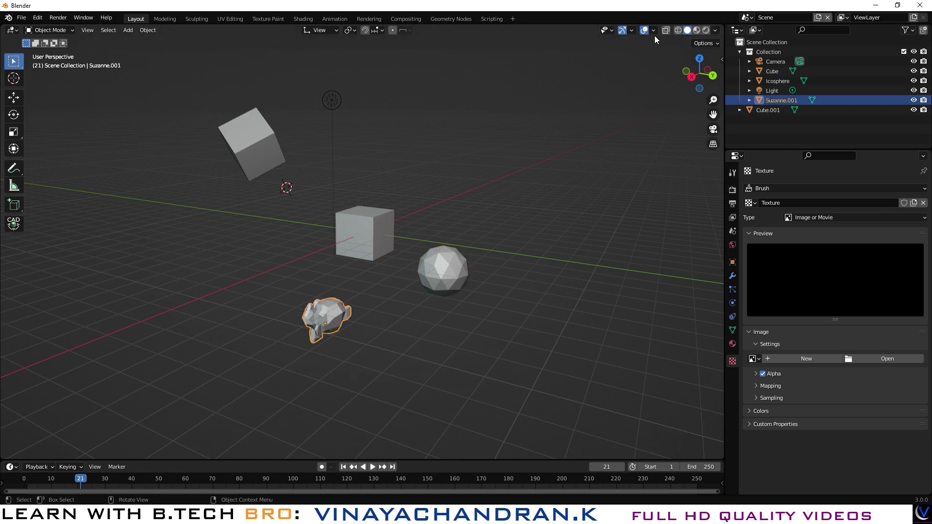
click(631, 30)
click(654, 29)
click(631, 30)
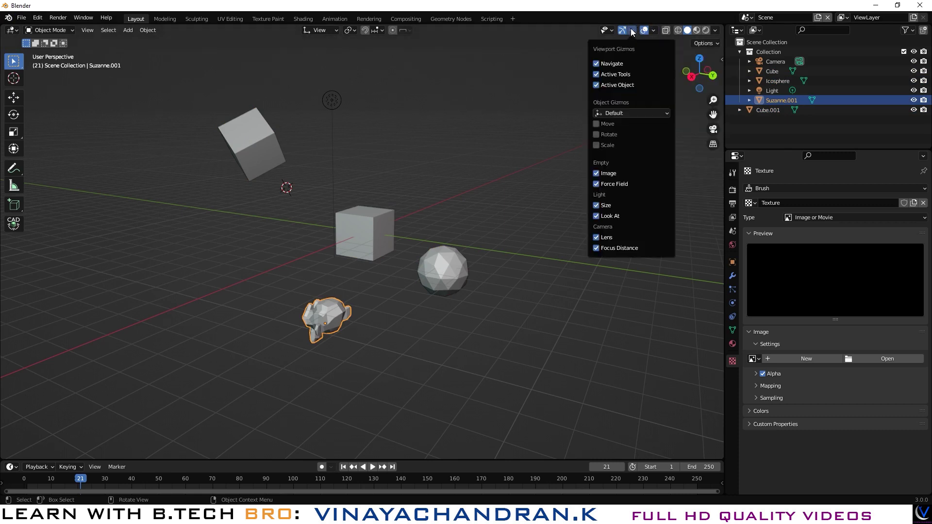
- Enable the Move object gizmo and select Cube, Cube.001, Icosphere, then Cube.001 again
click(596, 124)
click(432, 196)
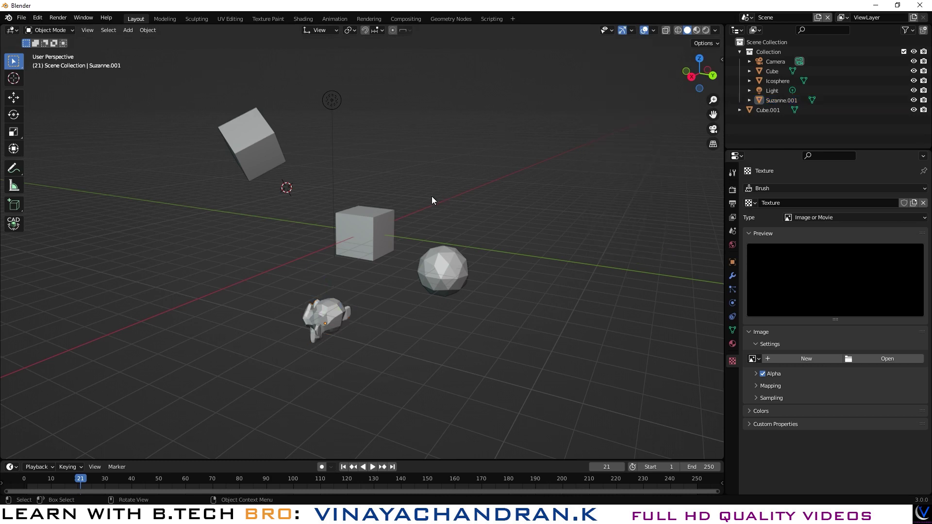
click(367, 223)
click(271, 140)
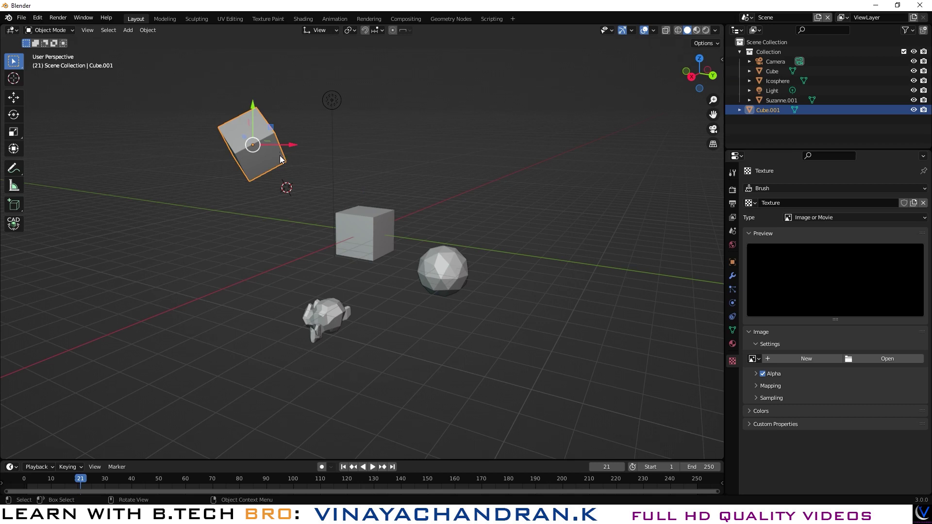
click(436, 266)
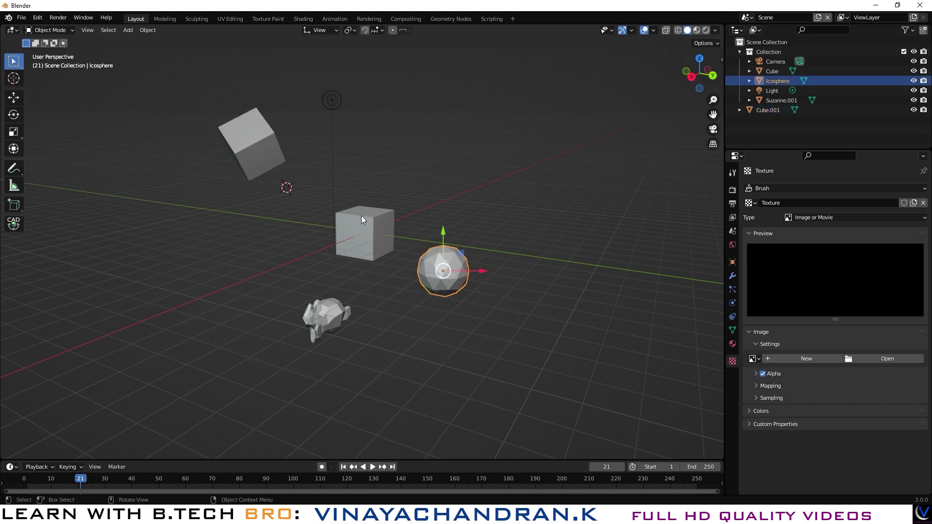
click(256, 138)
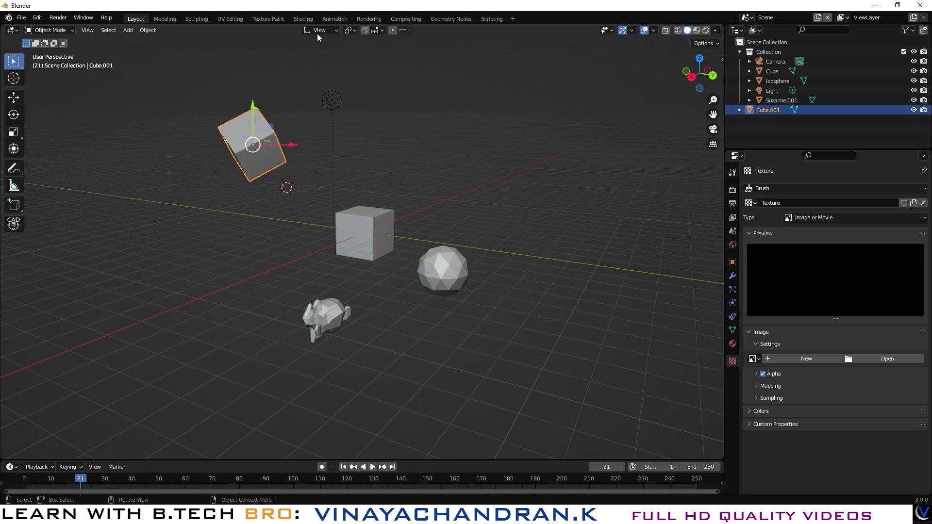
- Switch transform orientation to Global, compare it with Local, return to Global, then deselect the cube
click(332, 30)
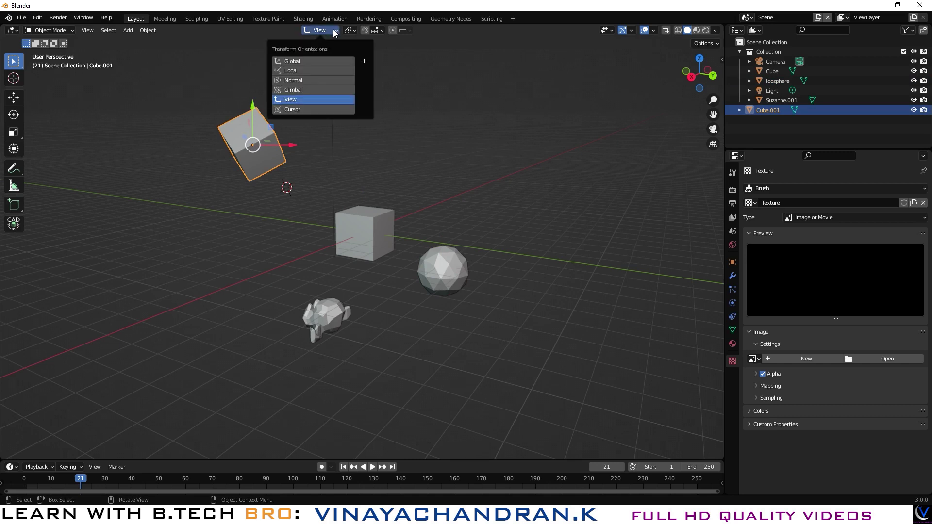
click(316, 61)
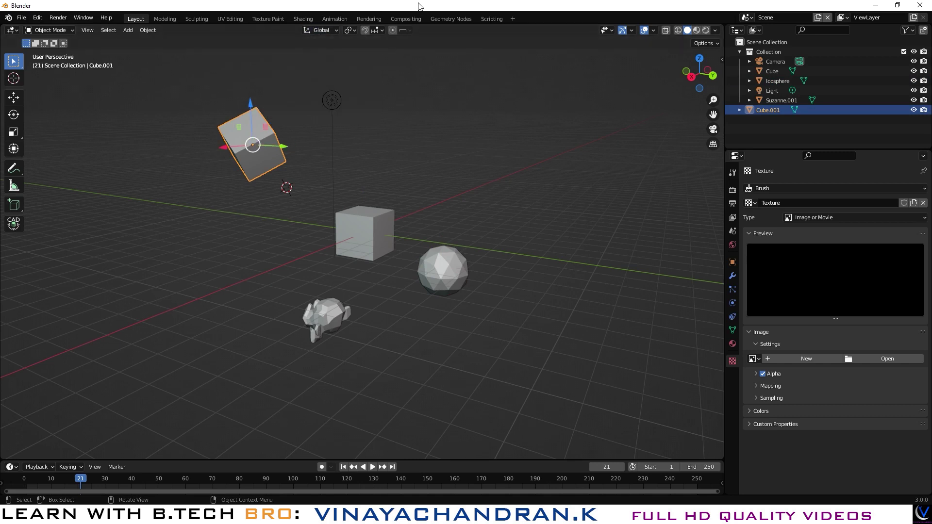
click(325, 29)
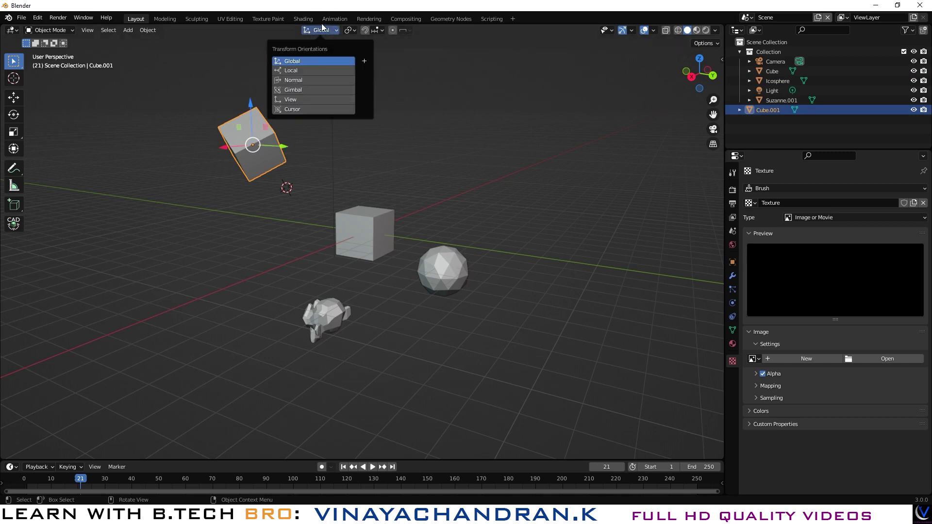
click(310, 68)
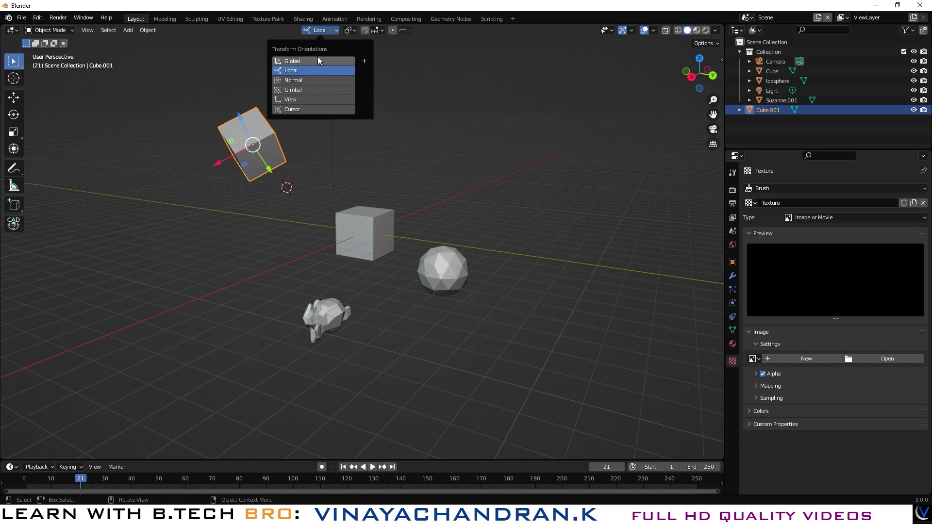
click(292, 60)
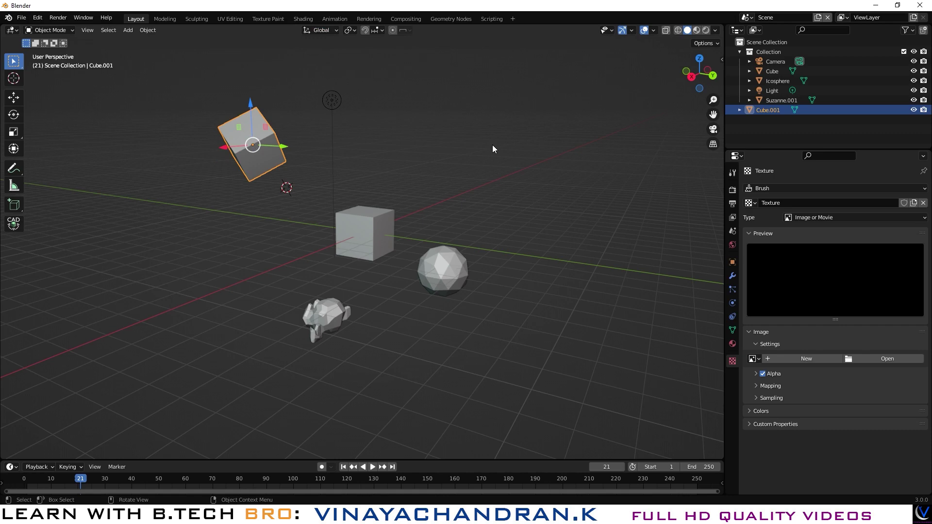
click(455, 133)
middle_drag(553, 189, 485, 226)
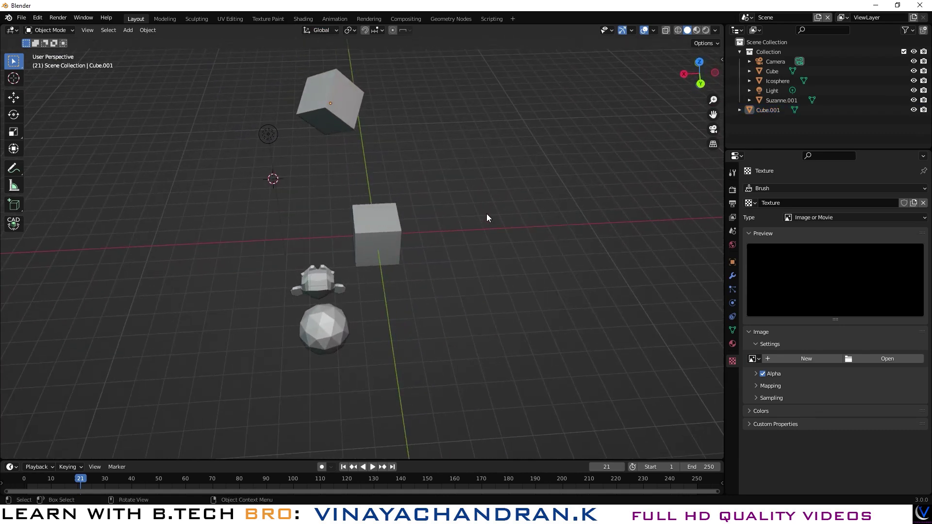
- Review the Overlays and Gizmos popovers, then orbit down to a low, near-horizontal angle
click(654, 30)
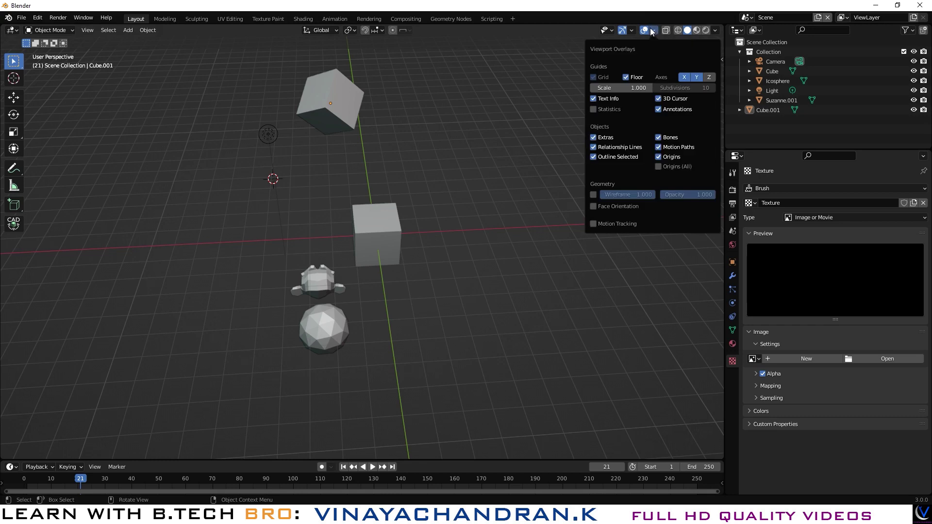
click(630, 30)
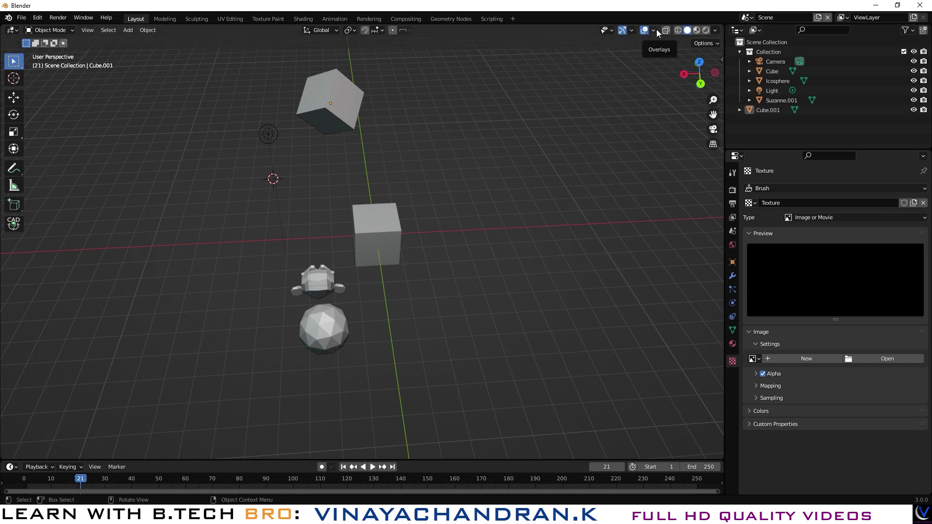
click(655, 29)
middle_drag(415, 196, 444, 152)
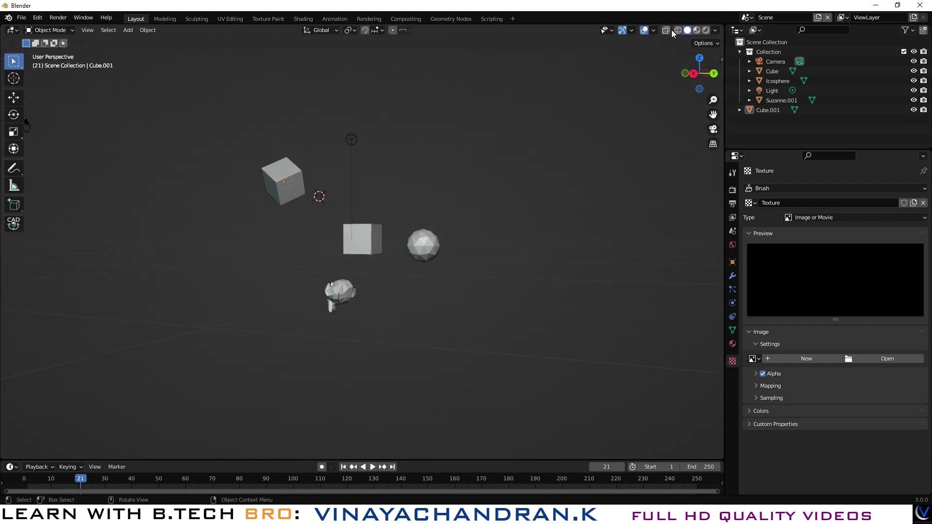
click(654, 31)
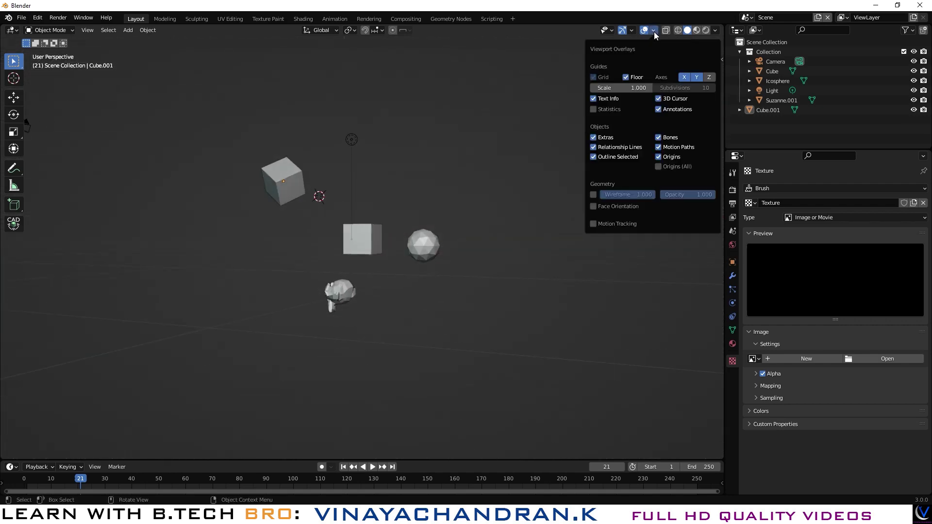
click(659, 99)
click(659, 99)
click(594, 98)
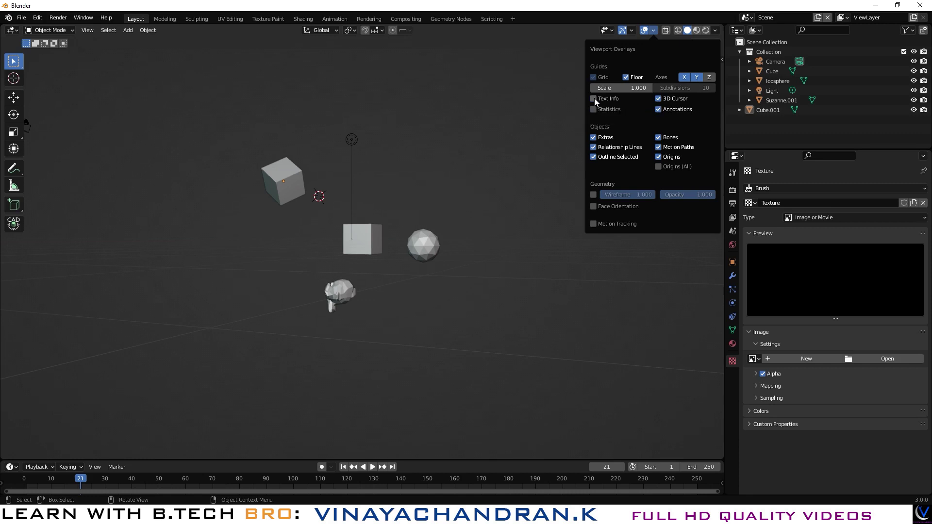
click(594, 98)
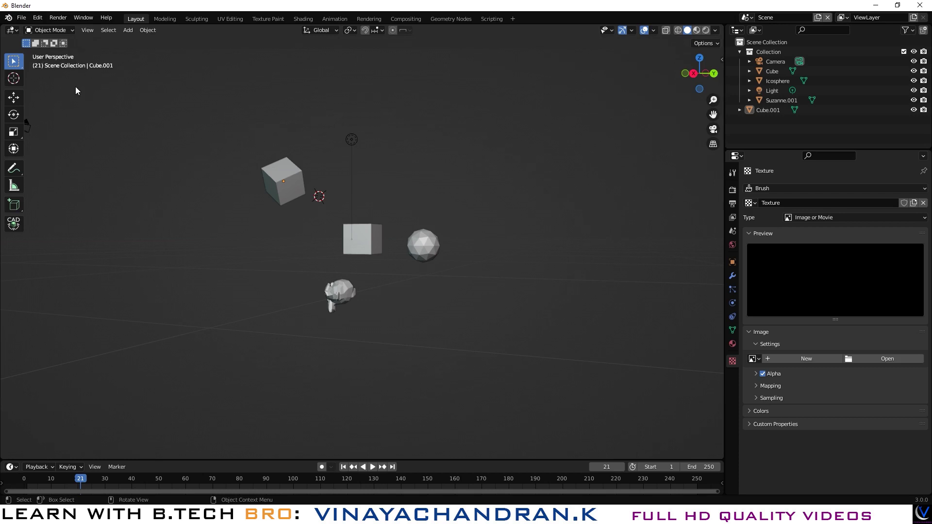
click(654, 30)
click(592, 98)
click(593, 98)
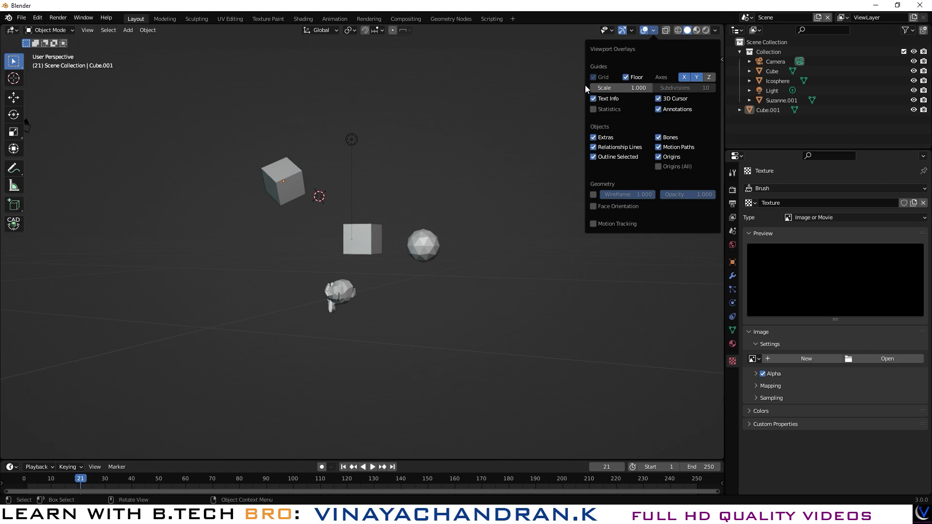
click(593, 110)
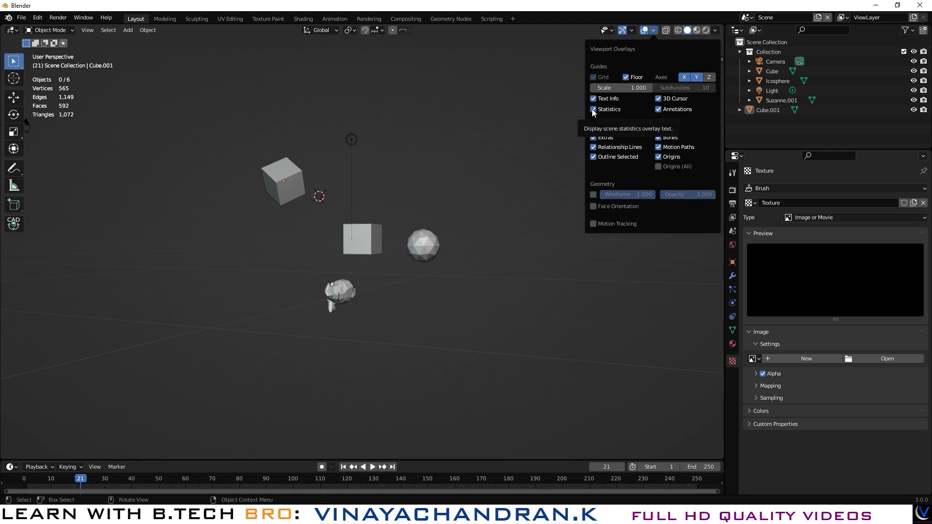
click(592, 110)
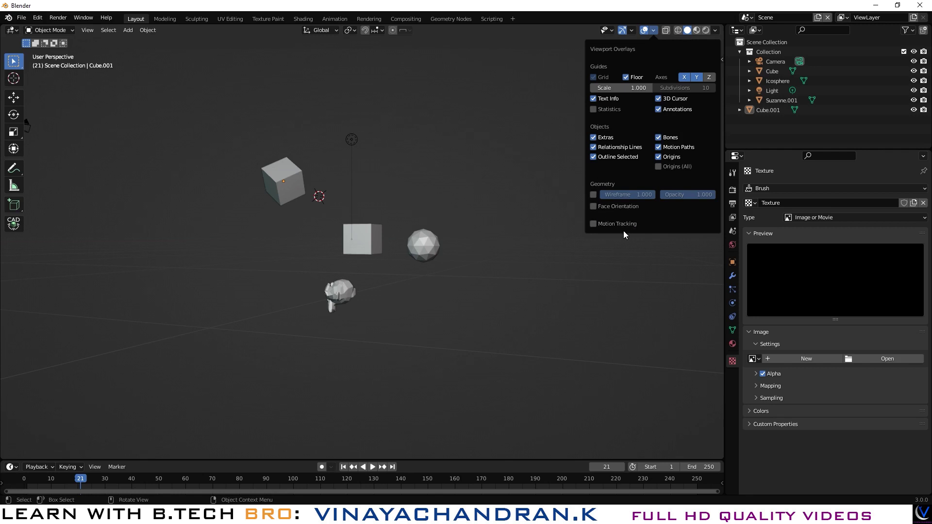
click(654, 31)
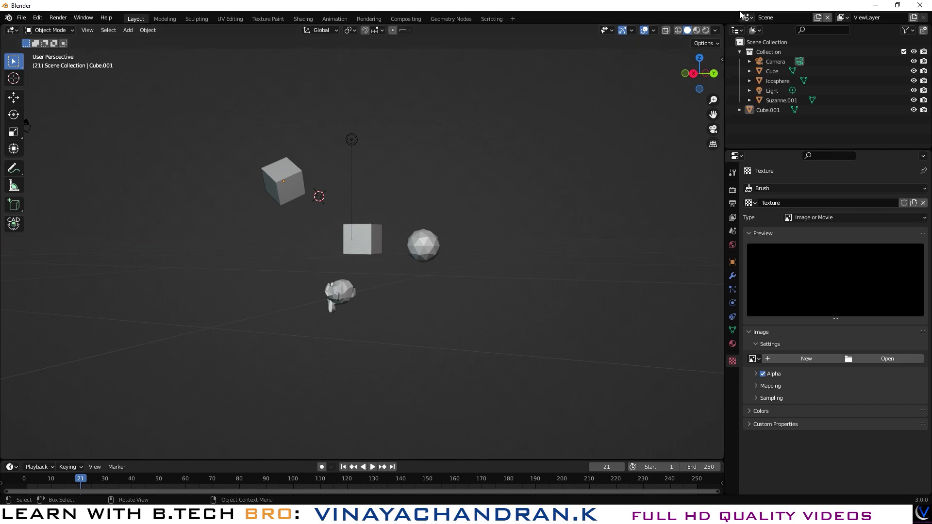
middle_drag(552, 246, 321, 274)
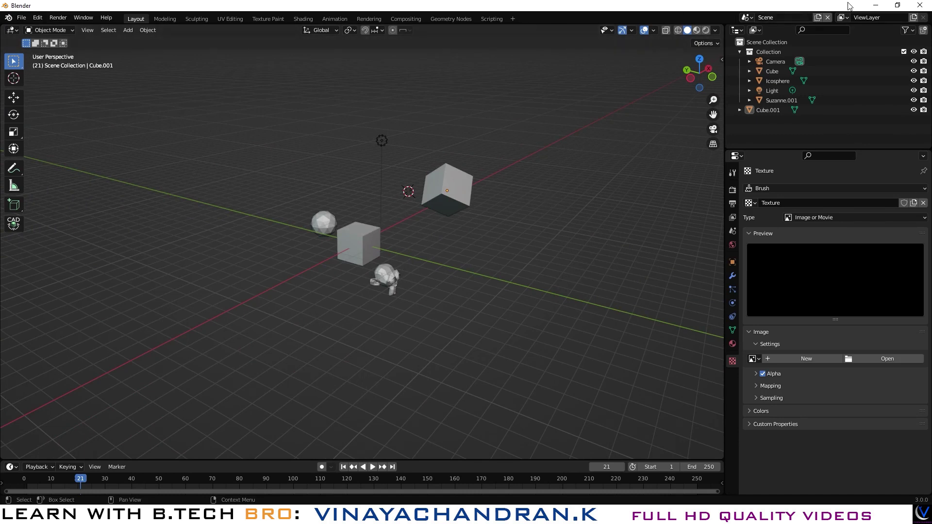
- Create a new empty scene and add a plane scaled up about 13 times
click(818, 17)
click(778, 36)
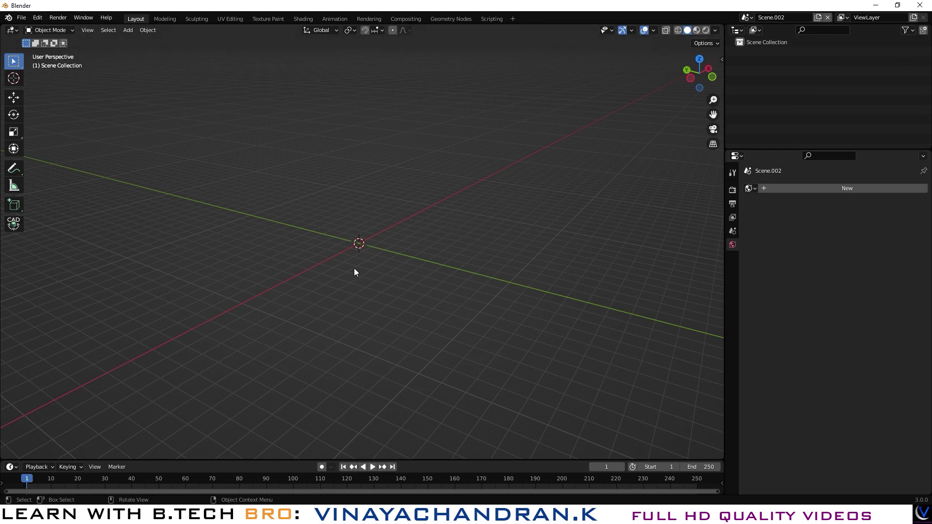
click(127, 30)
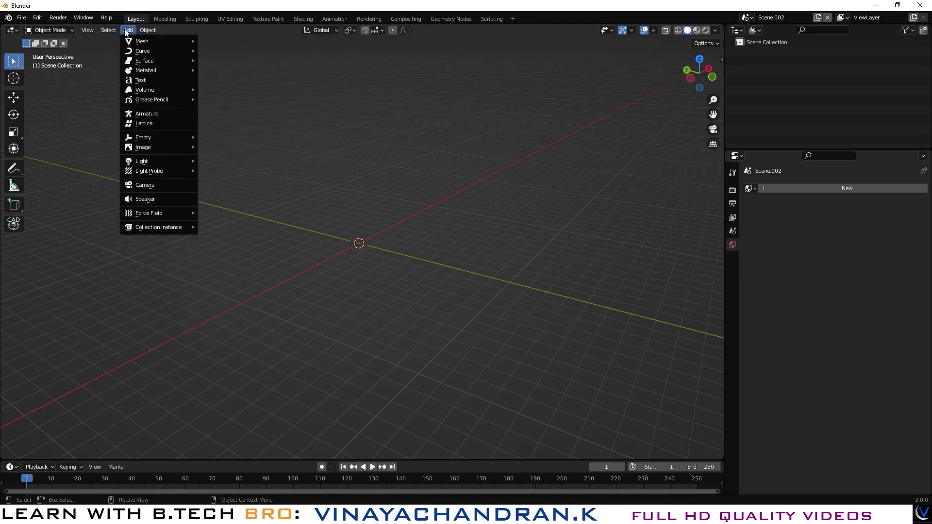
mouse_move(155, 42)
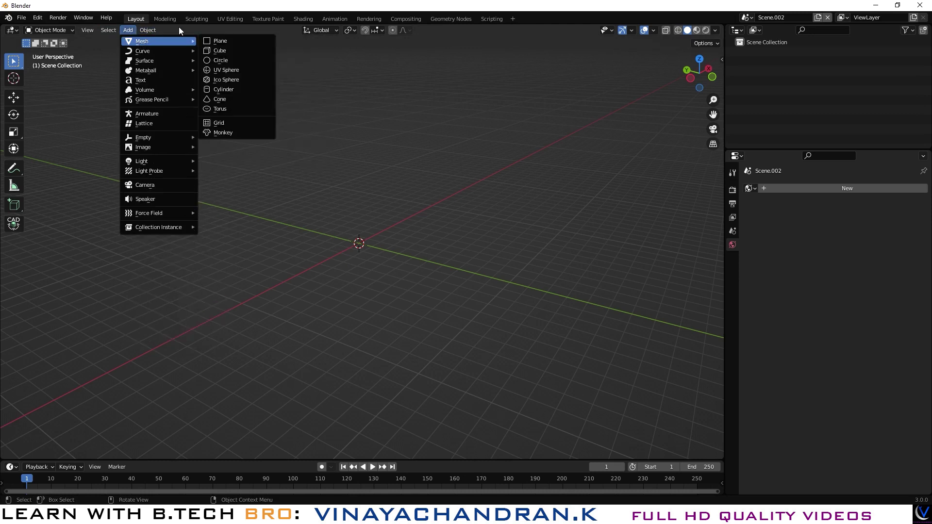
click(233, 43)
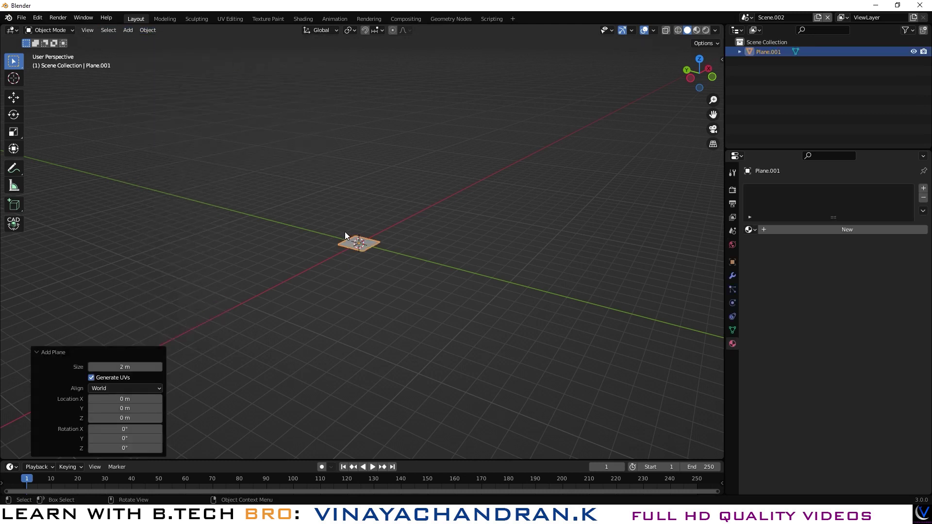
key(s)
click(141, 295)
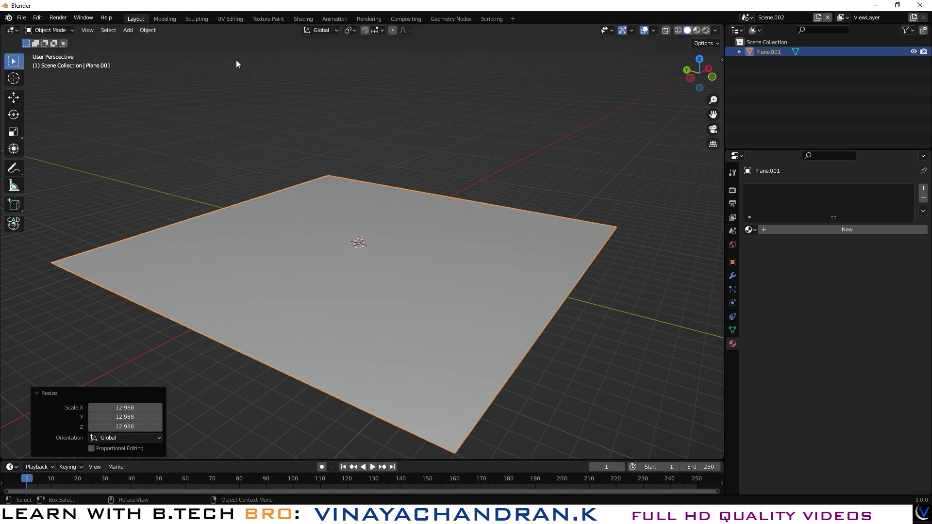
- Add a UV sphere at the origin and make it shade smooth
click(129, 31)
mouse_move(134, 44)
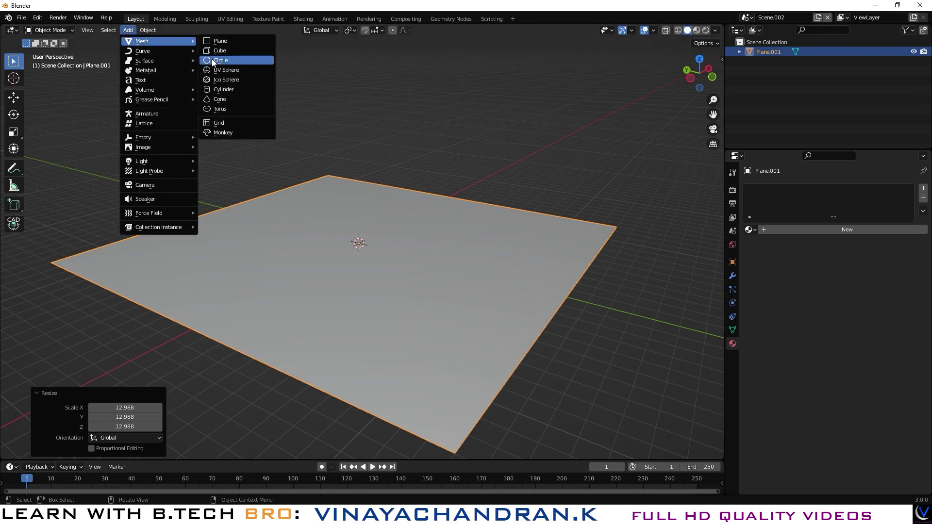
click(221, 71)
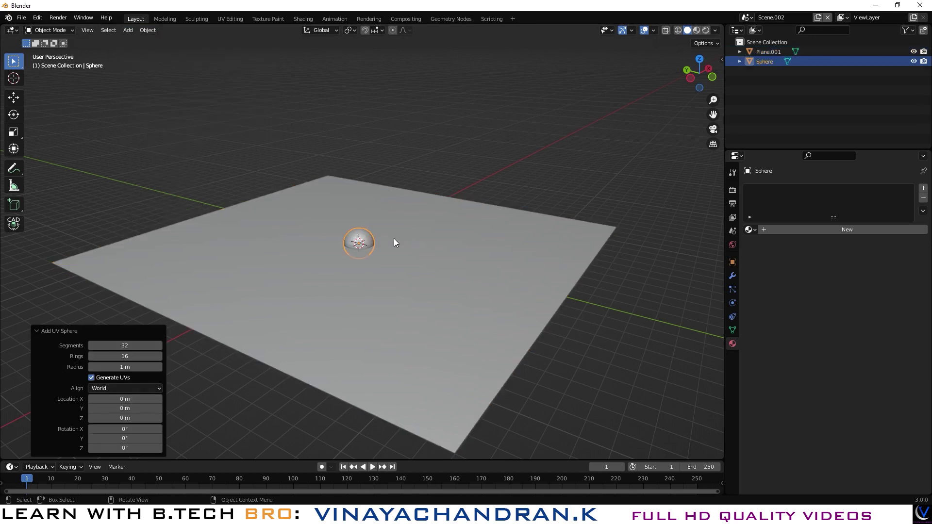
right_click(359, 240)
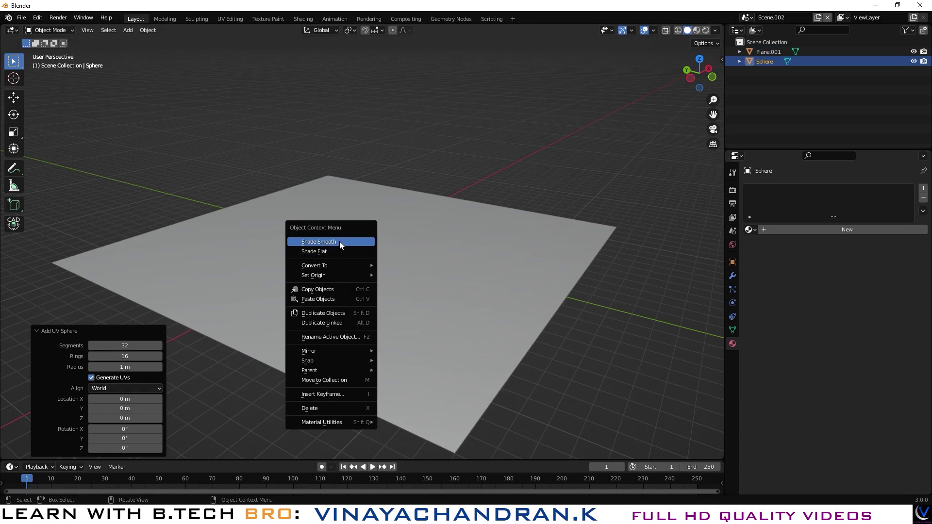
click(339, 240)
scroll(360, 244, up, 6)
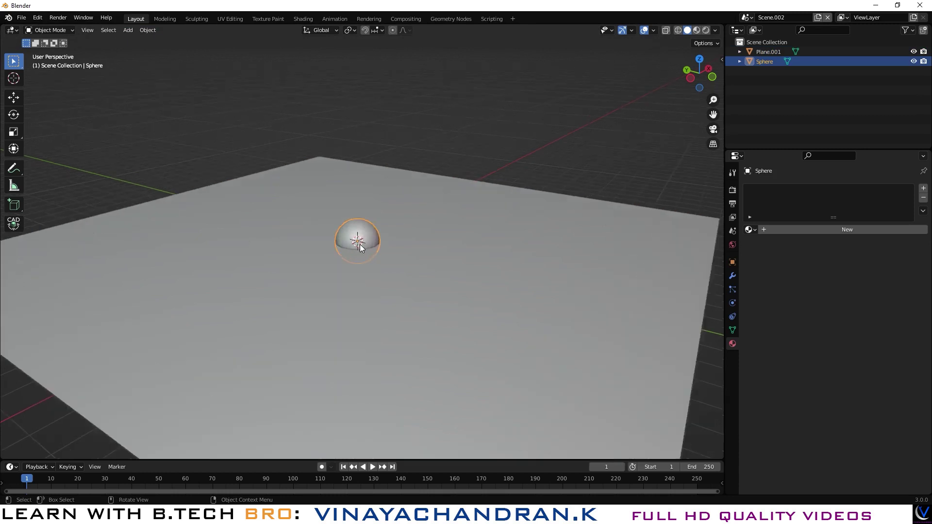
scroll(360, 244, down, 2)
scroll(360, 244, down, 6)
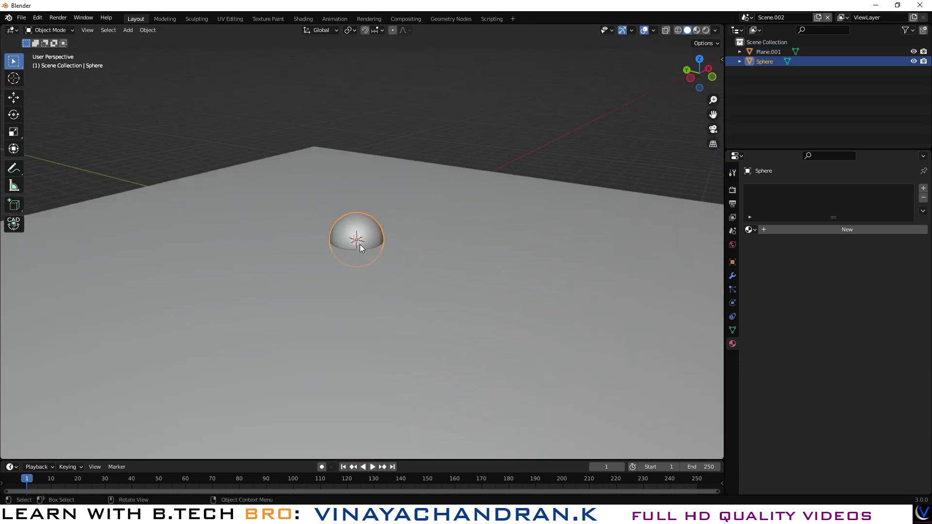
- Raise the sphere 1.1525 m along Z above the plane and deselect it
key(g)
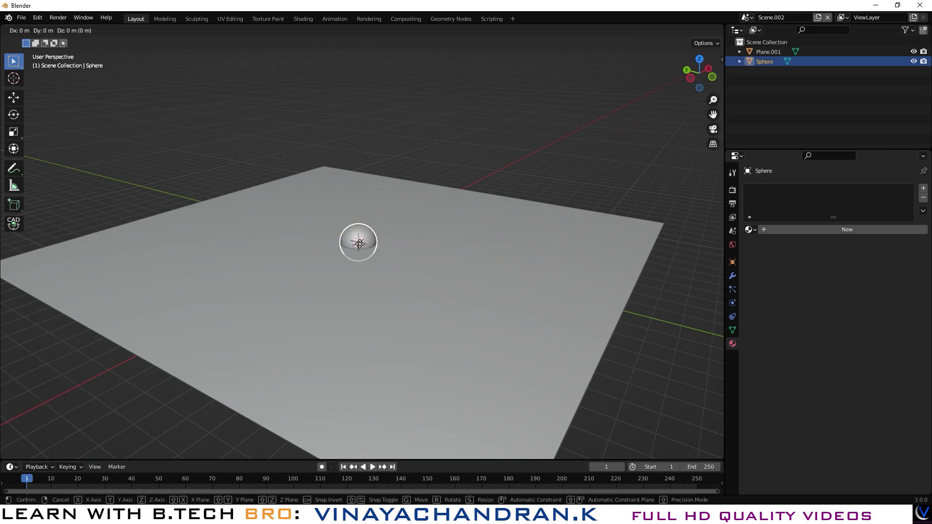
key(z)
click(365, 223)
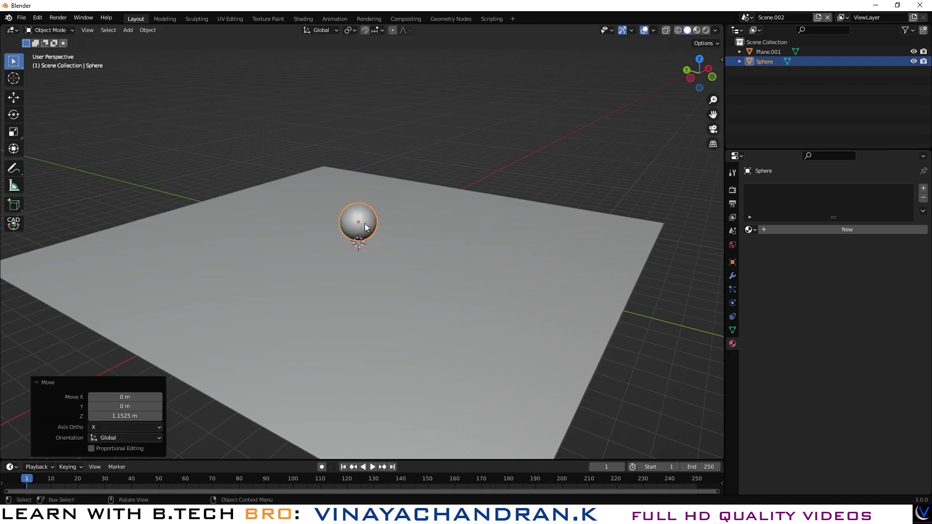
click(451, 153)
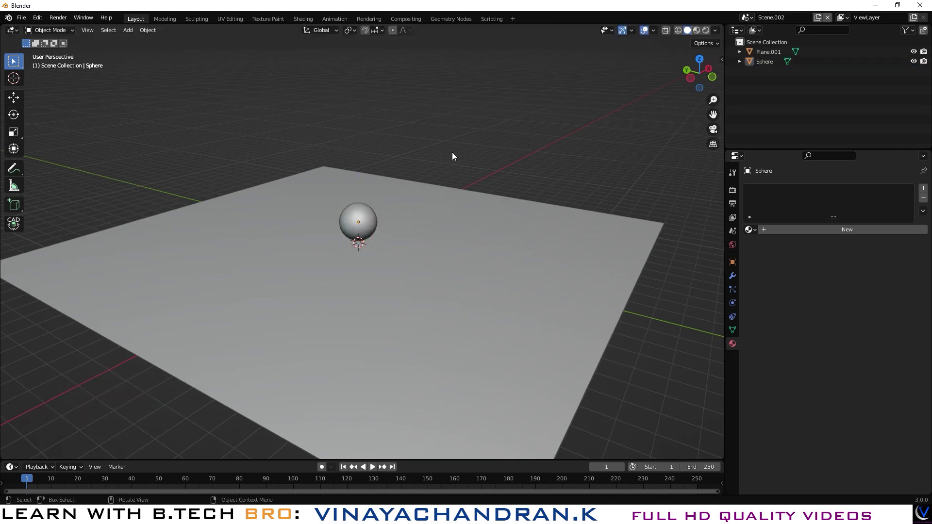
click(748, 18)
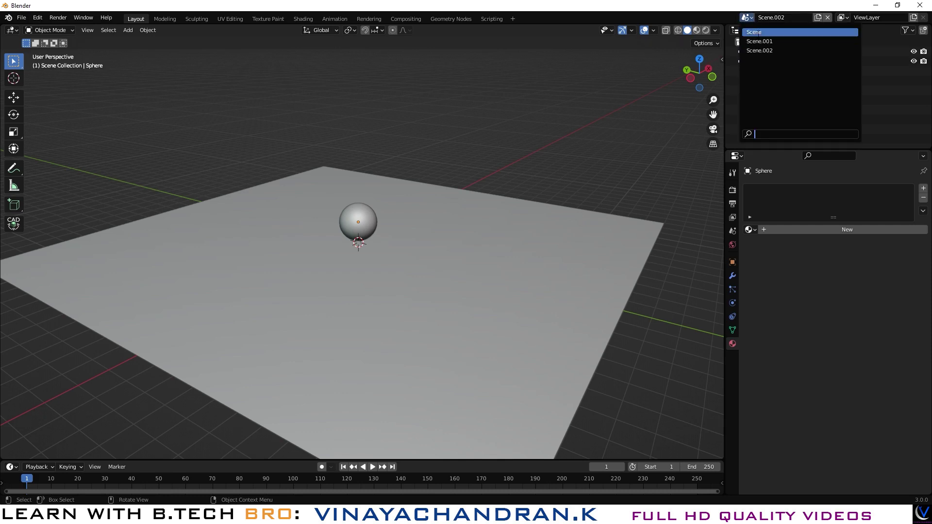
- Switch between Scene, Scene.001 and Scene.002, then back to Scene
click(758, 31)
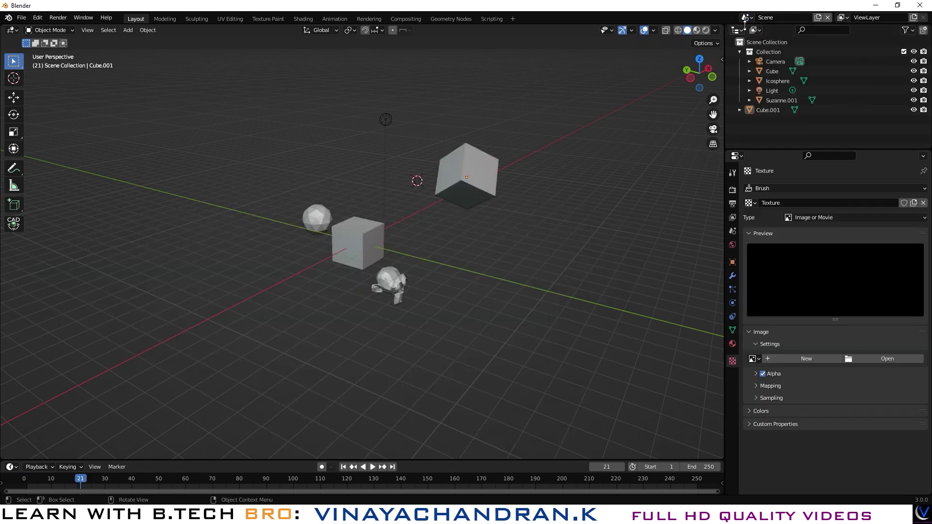
click(746, 17)
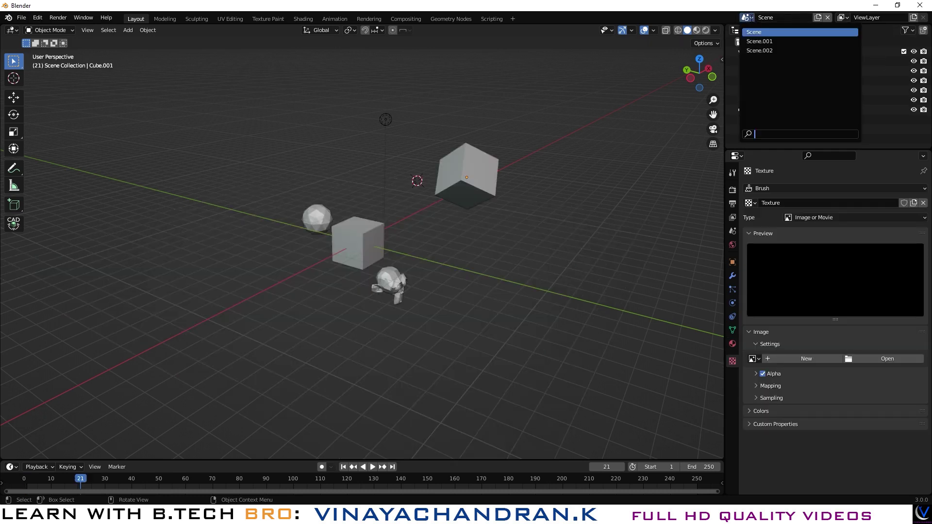
click(758, 41)
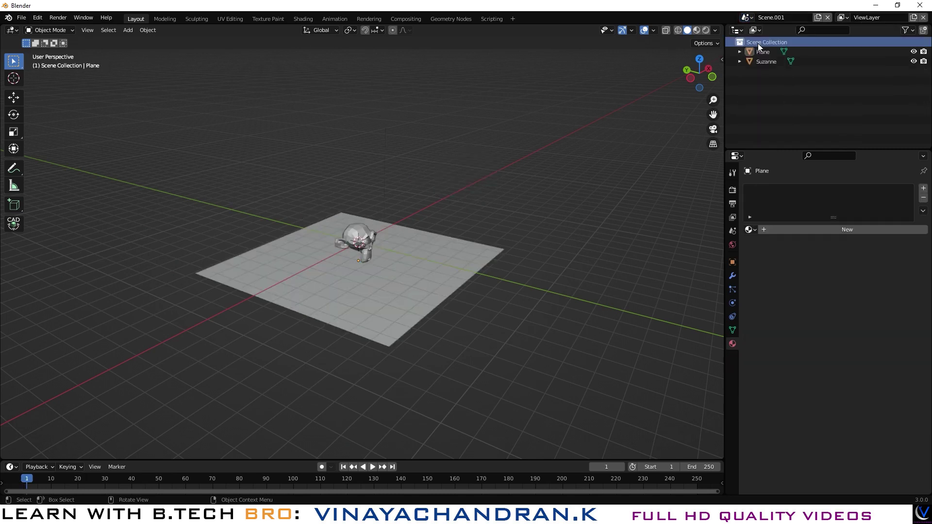
click(750, 18)
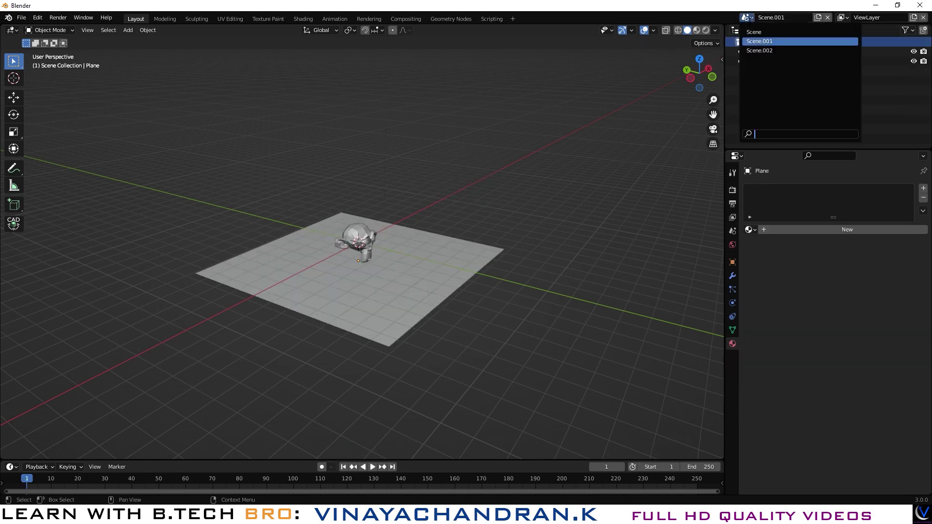
click(752, 51)
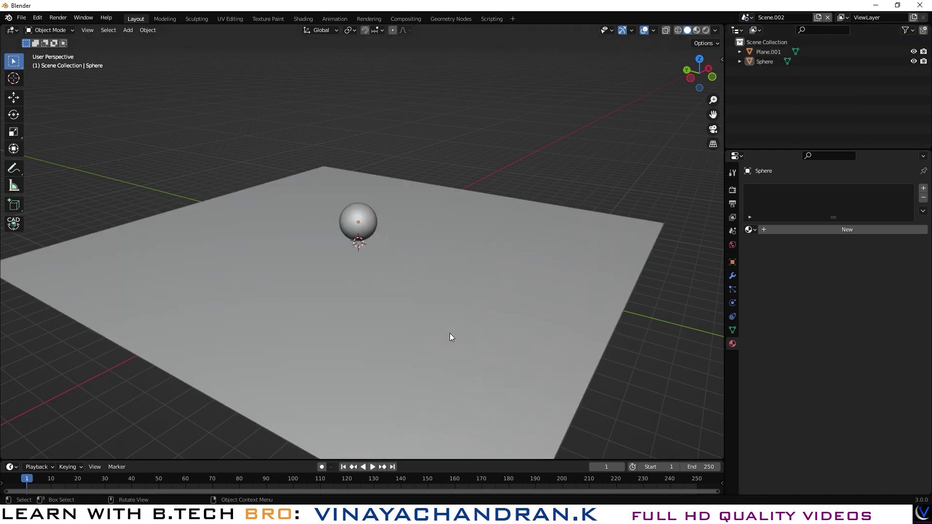
middle_drag(522, 332, 427, 346)
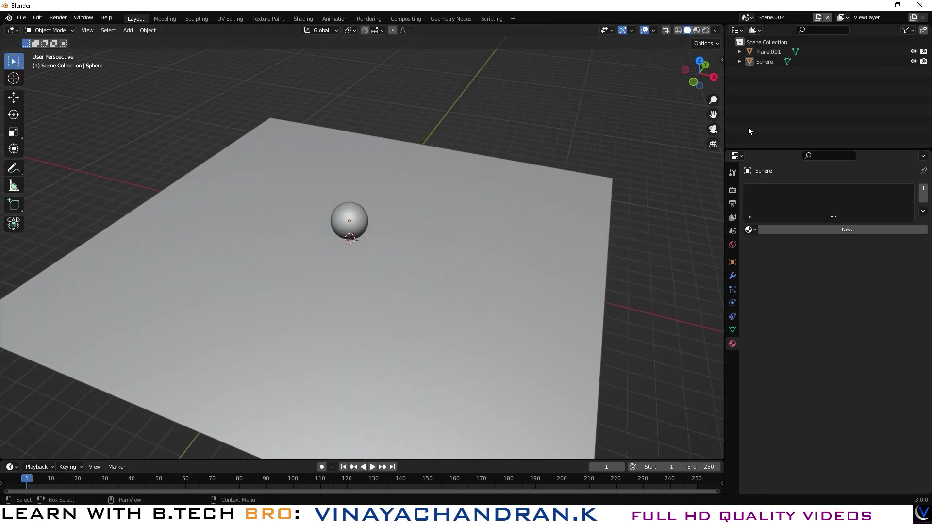
click(747, 18)
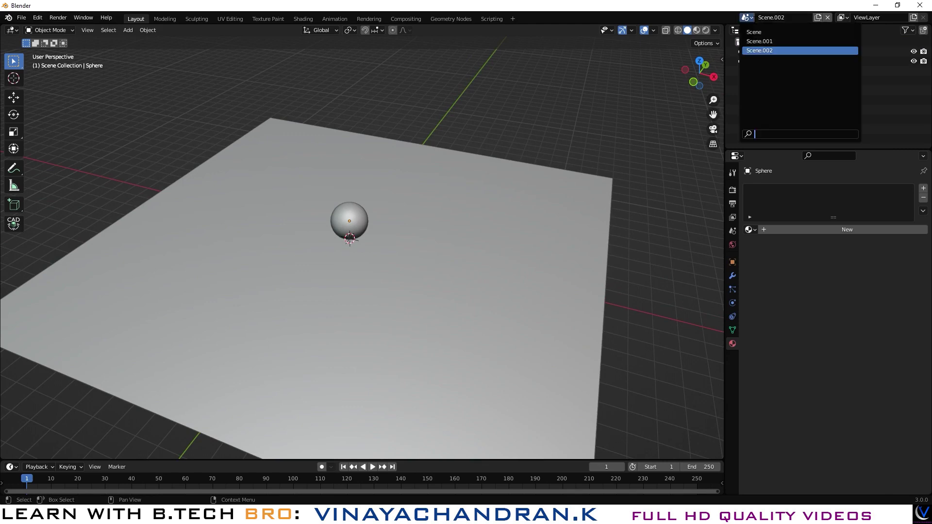
click(753, 32)
middle_drag(456, 413, 505, 373)
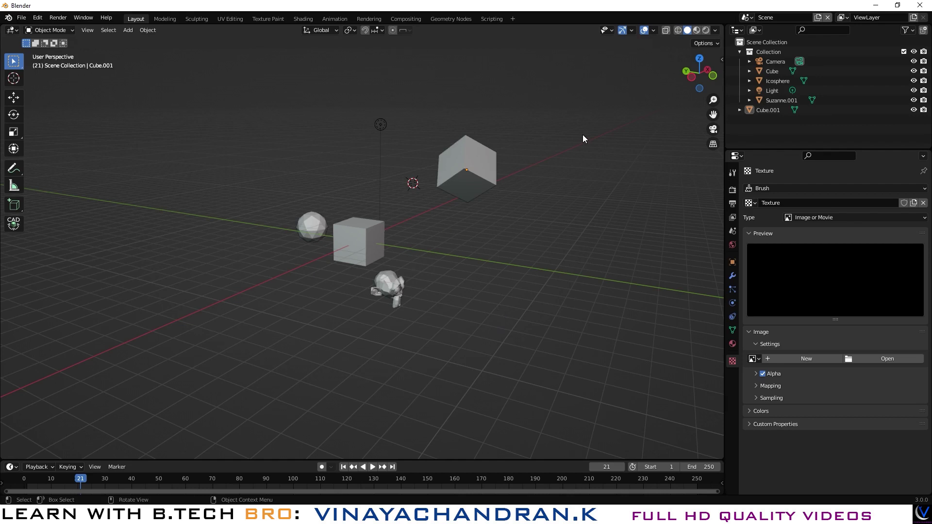
- In Scene.001, hide and reshow the Plane and Suzanne, then return to Scene
click(747, 18)
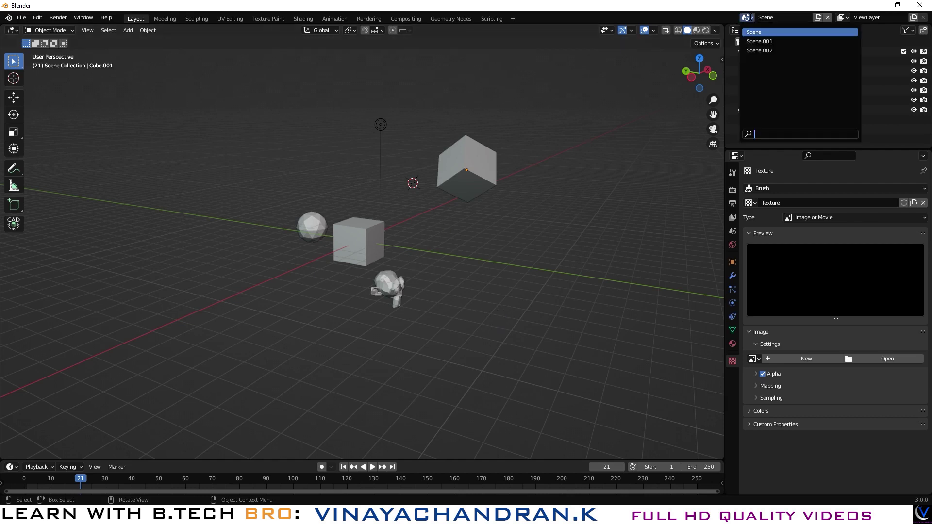
click(756, 42)
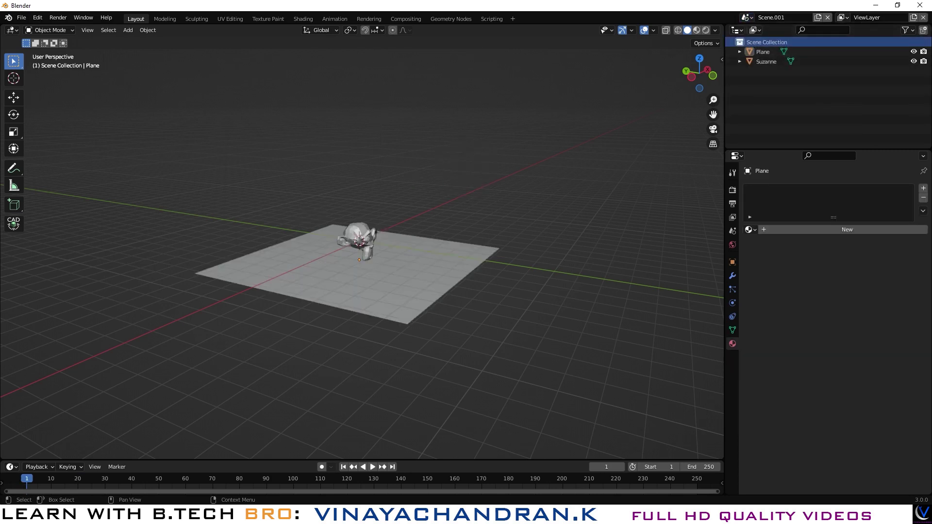
click(913, 52)
click(913, 61)
click(913, 61)
click(913, 52)
click(747, 18)
click(748, 17)
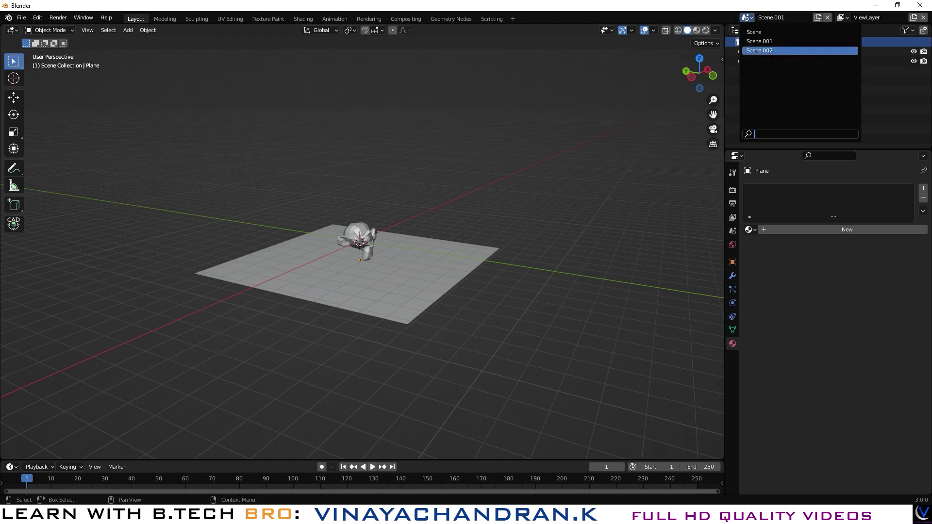
click(760, 33)
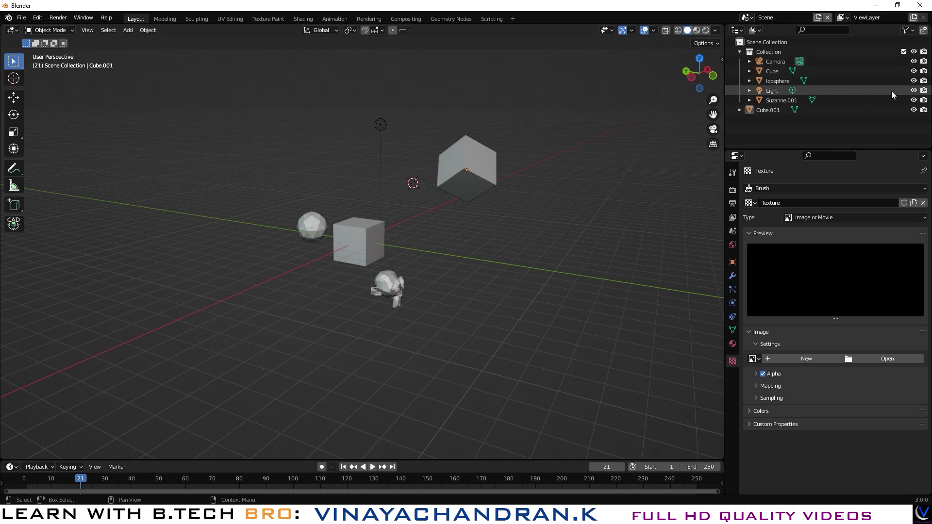
- Hide the Light and Suzanne.001, then add view layer ViewLayer_001 copying the current settings
click(914, 90)
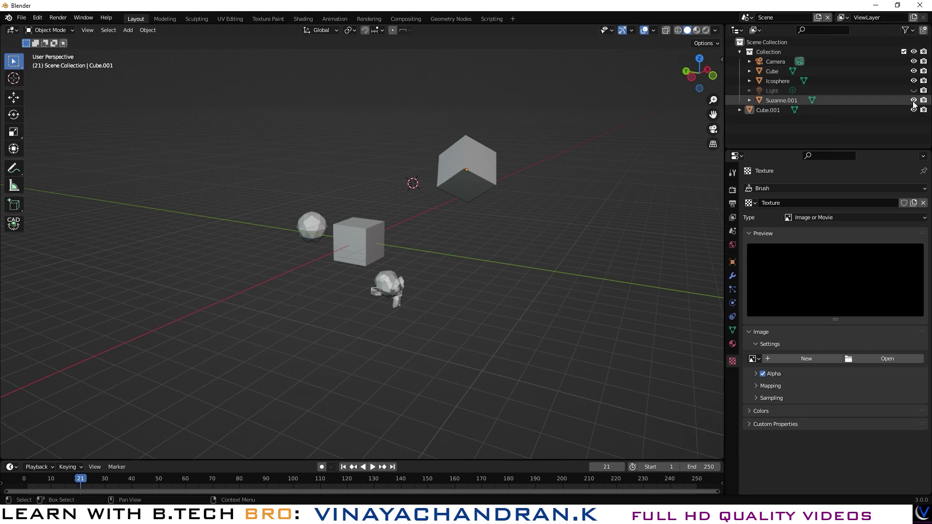
click(914, 100)
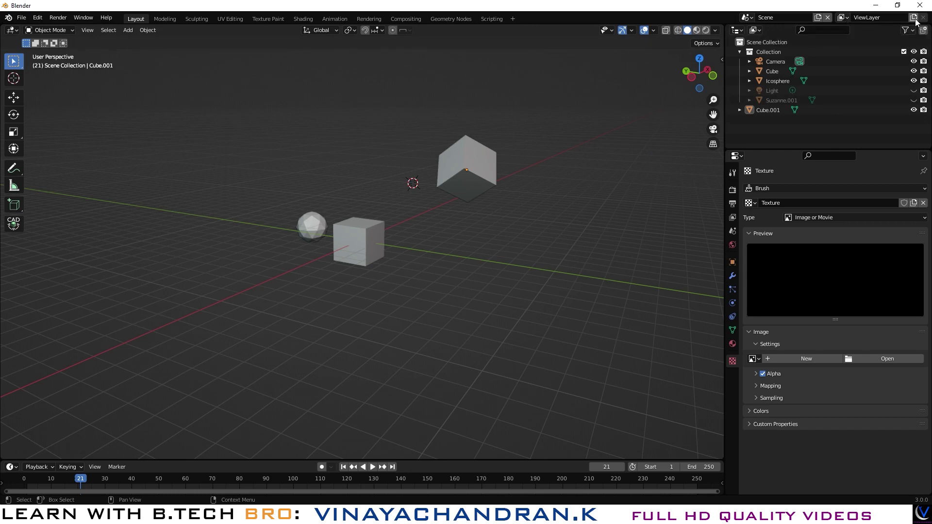
click(844, 19)
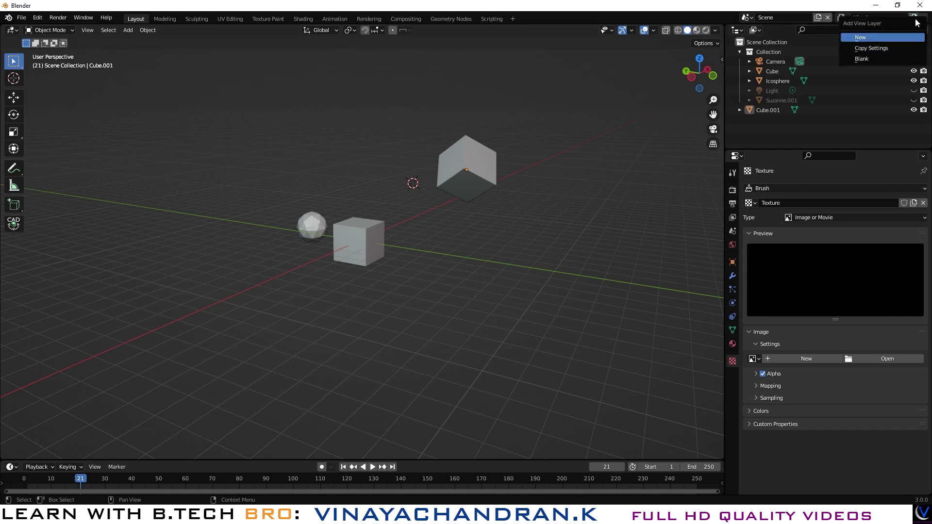
click(874, 38)
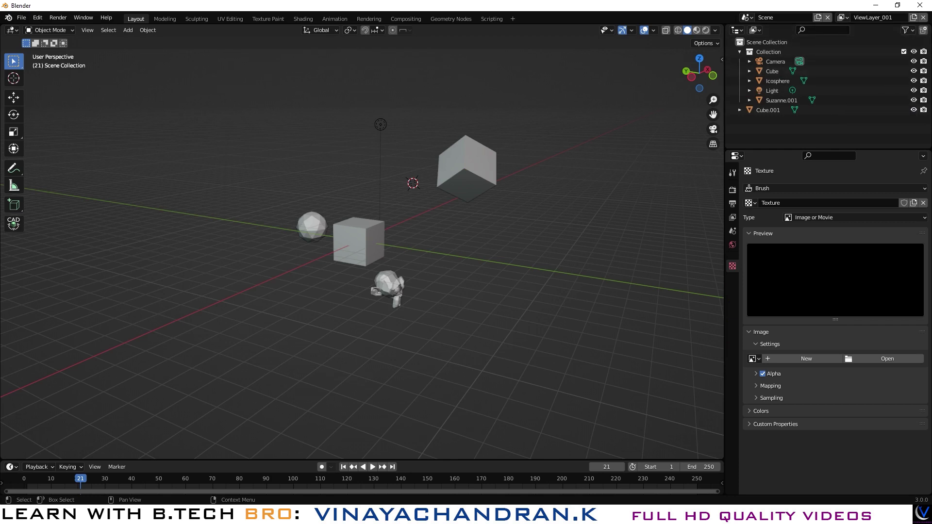
- Keep the original ViewLayer active and switch to Scene.001
click(844, 18)
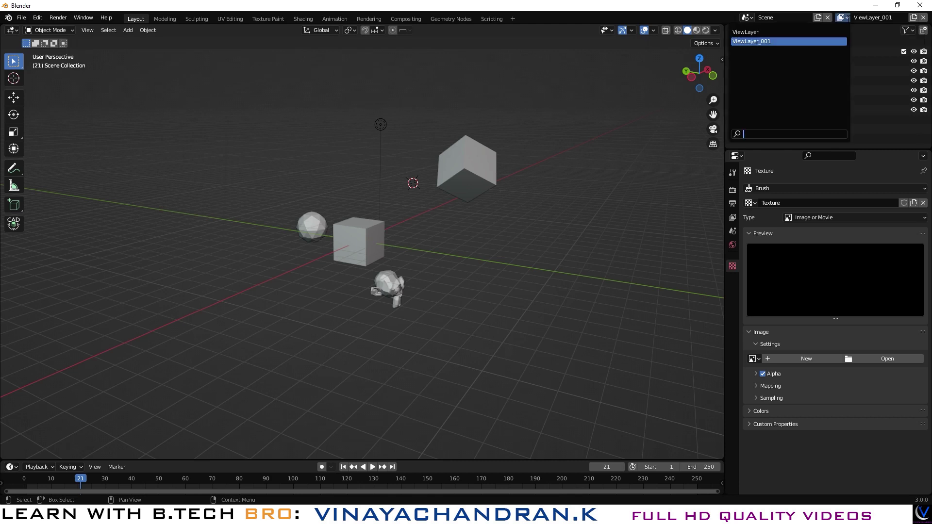
click(765, 32)
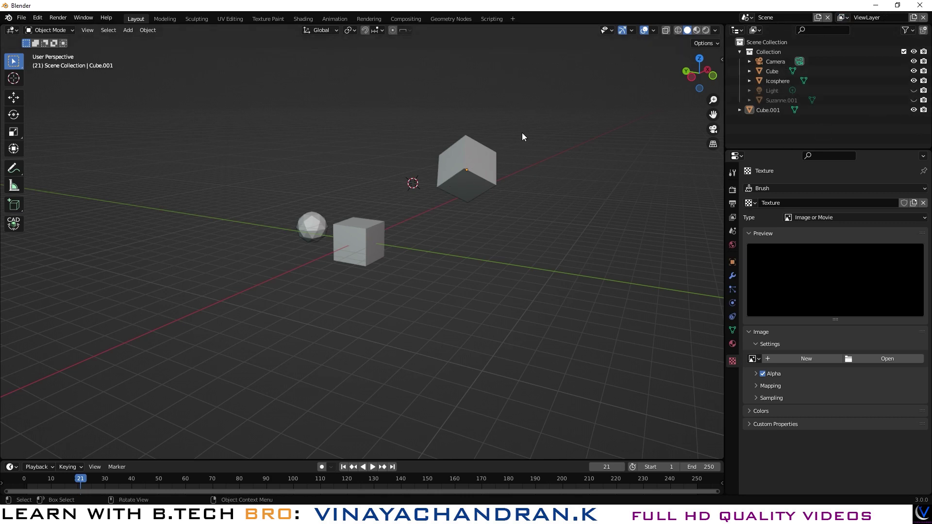
click(845, 18)
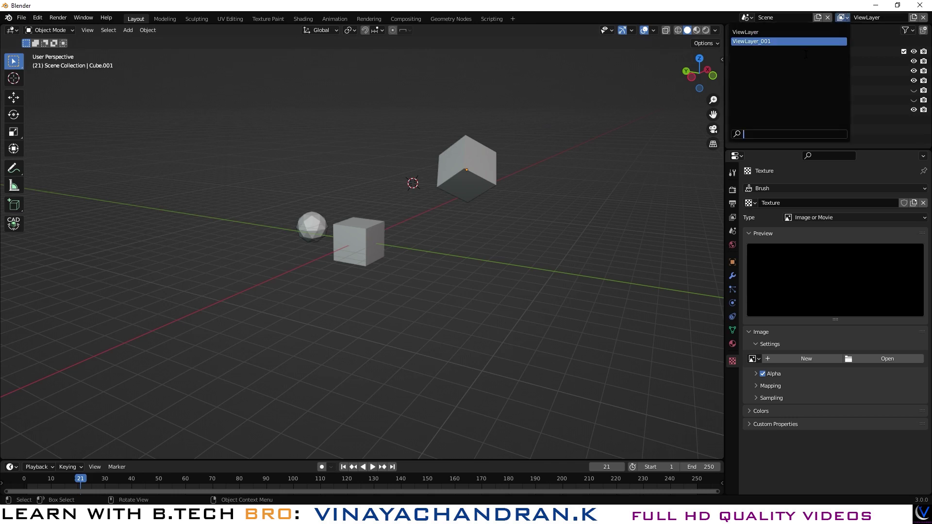
click(760, 32)
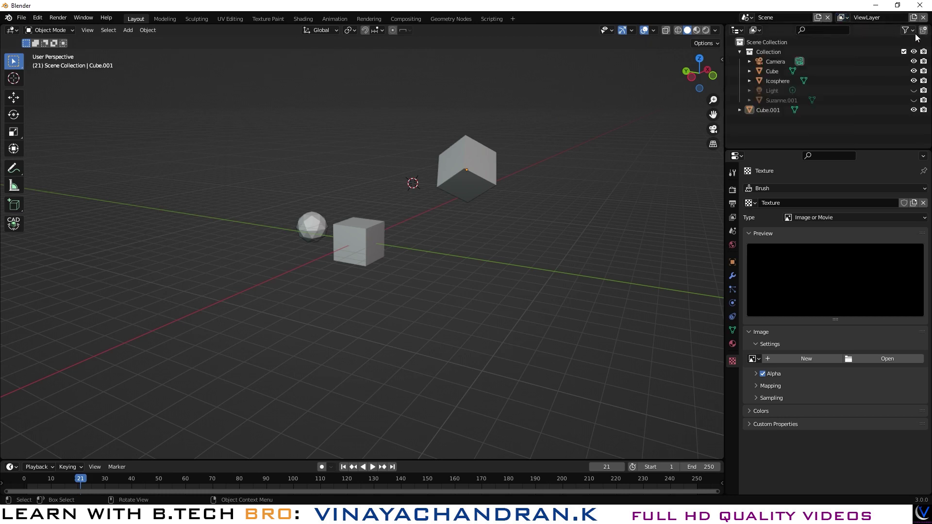
click(751, 17)
click(760, 42)
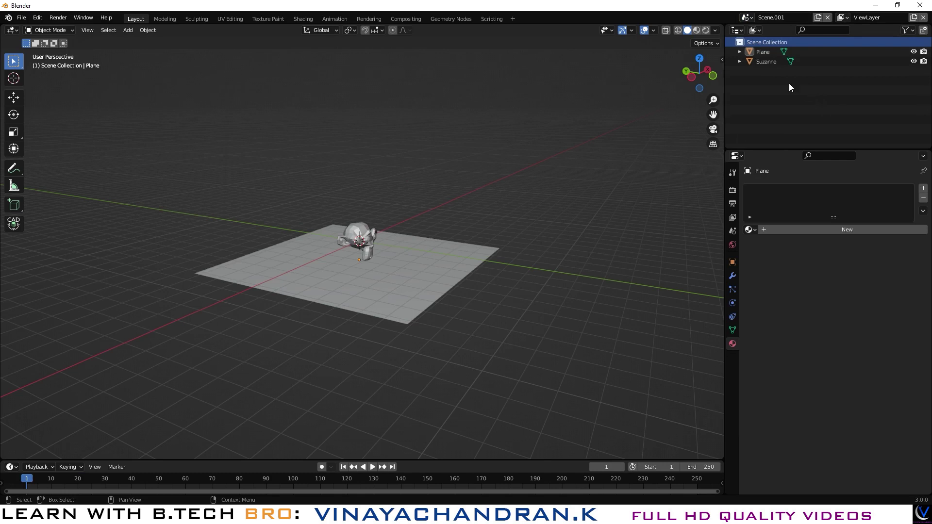
- Delete the Scene.002 and Scene.001 scenes
click(751, 19)
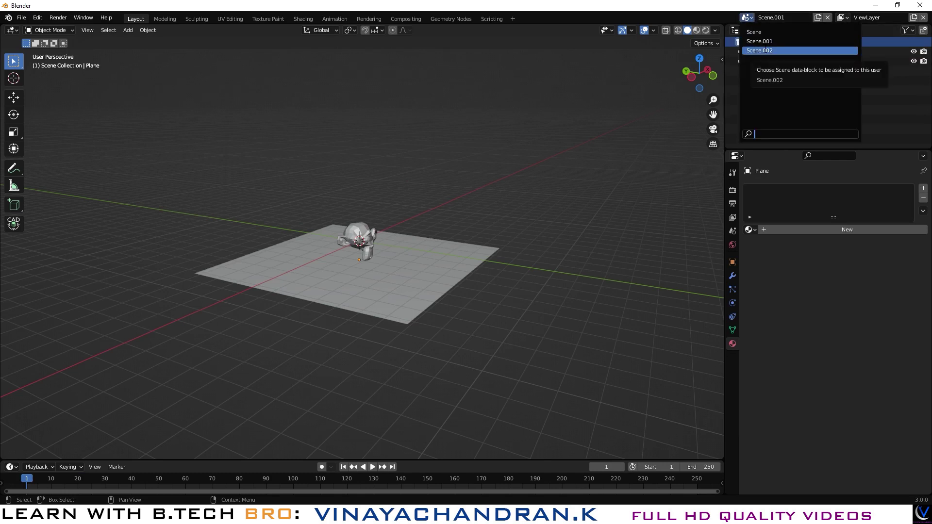
click(820, 51)
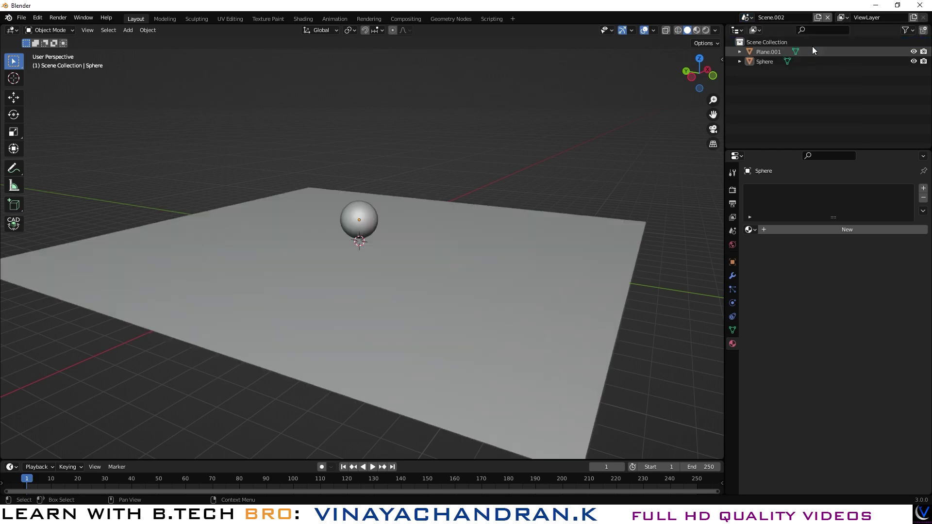
click(828, 17)
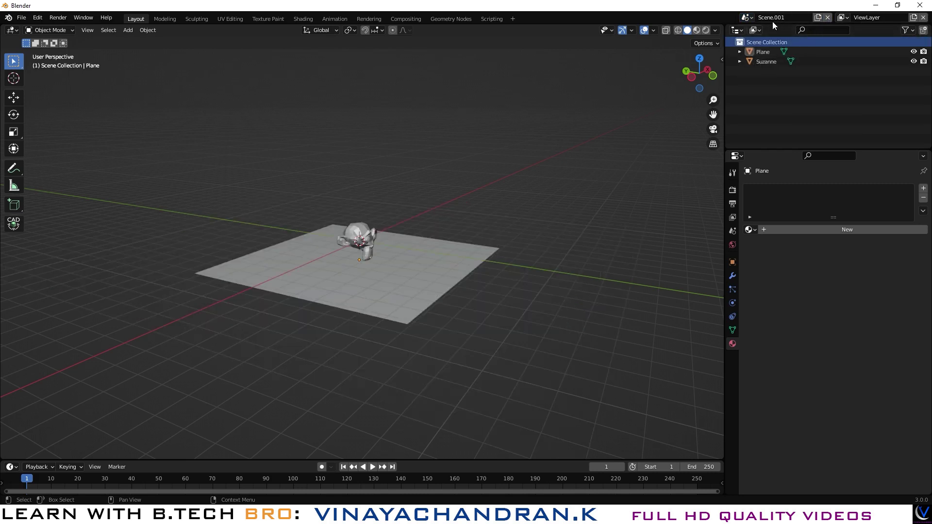
click(750, 17)
click(829, 17)
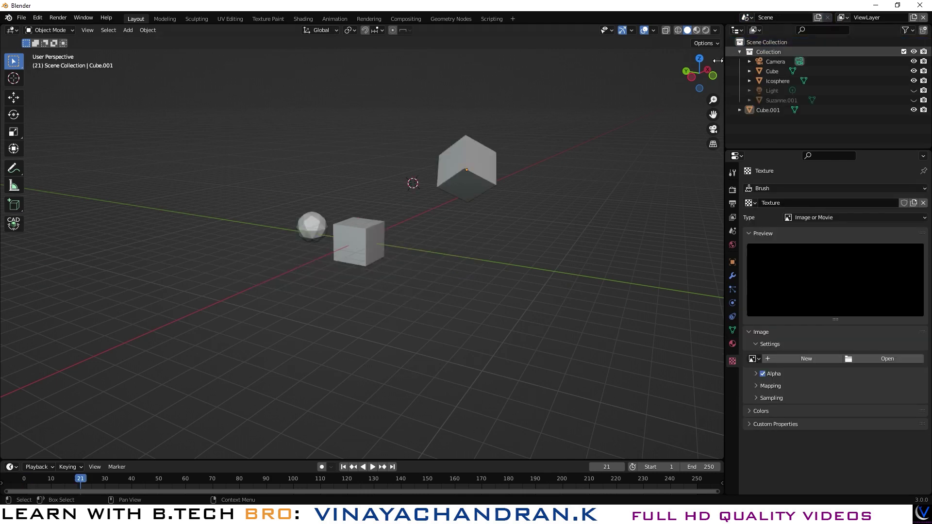
- Delete the ViewLayer_001 view layer, leaving only the original ViewLayer
click(842, 18)
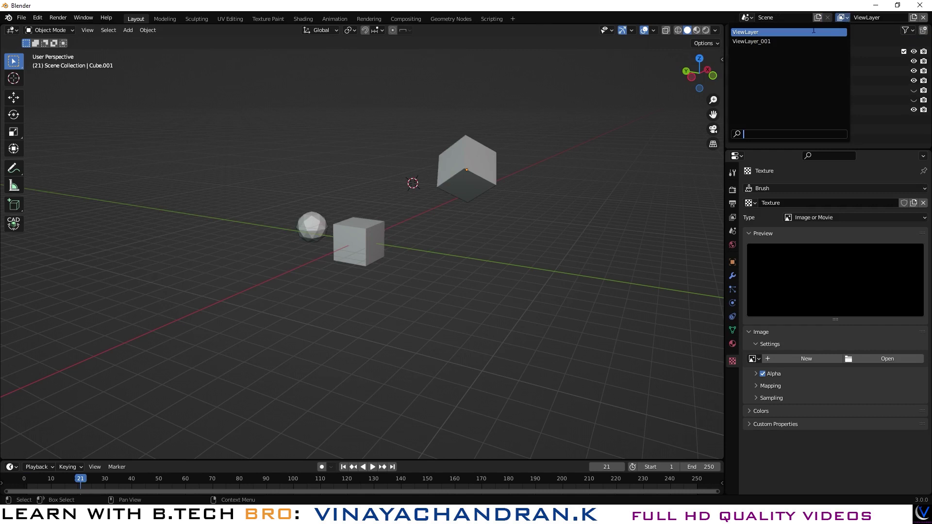
click(830, 41)
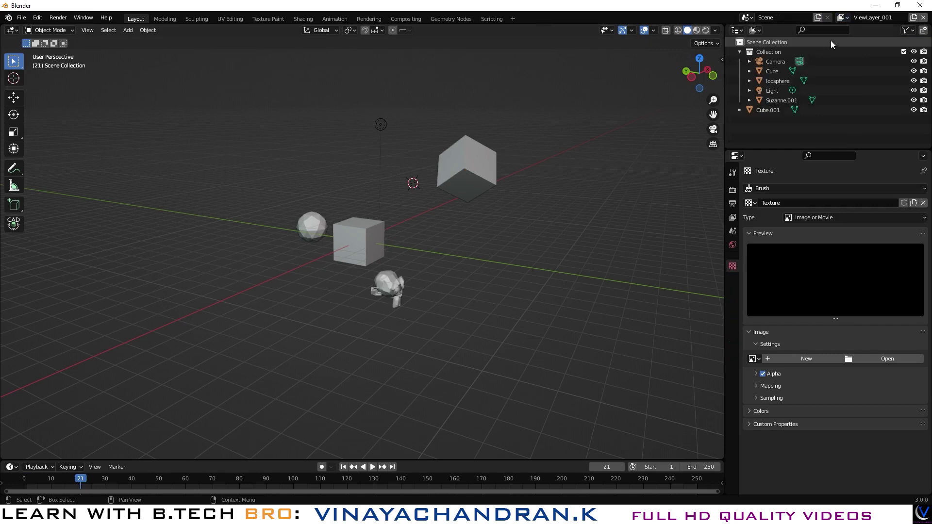
click(923, 18)
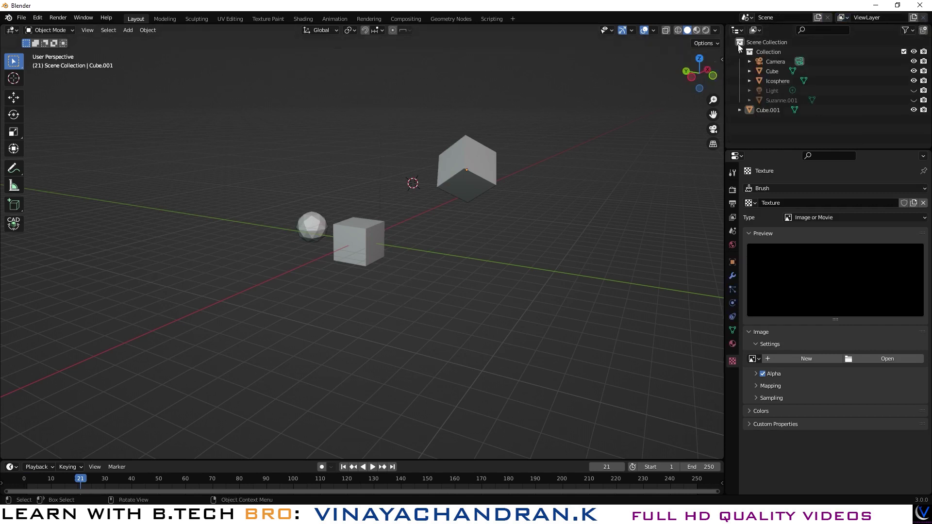
click(844, 17)
middle_drag(432, 268, 516, 289)
- Unhide the Light and Suzanne.001 in the Outliner
click(913, 90)
click(913, 100)
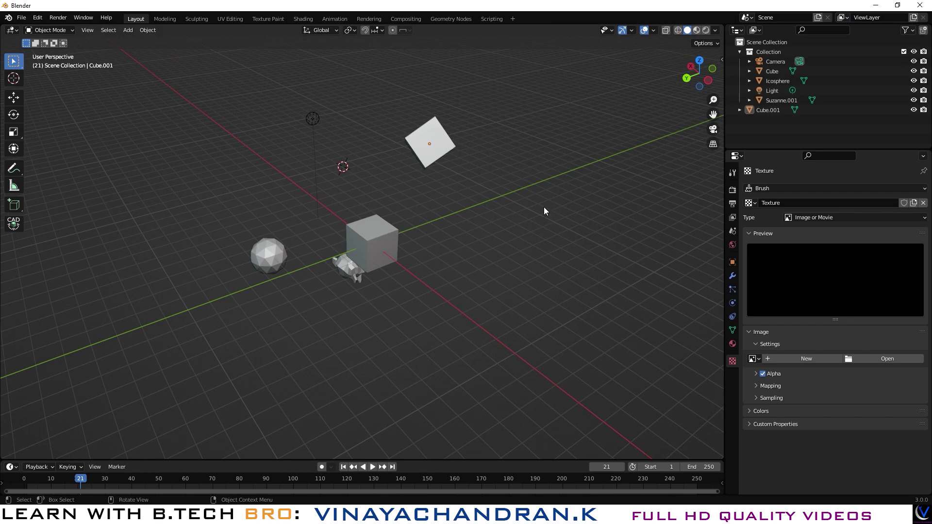
middle_drag(546, 191, 326, 167)
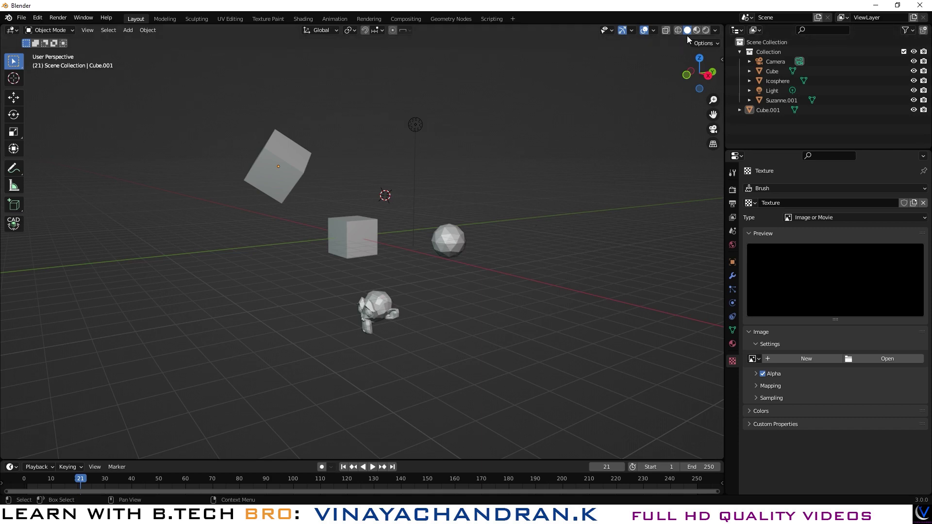
- Apply the red MatCap to all objects in the viewport
click(716, 30)
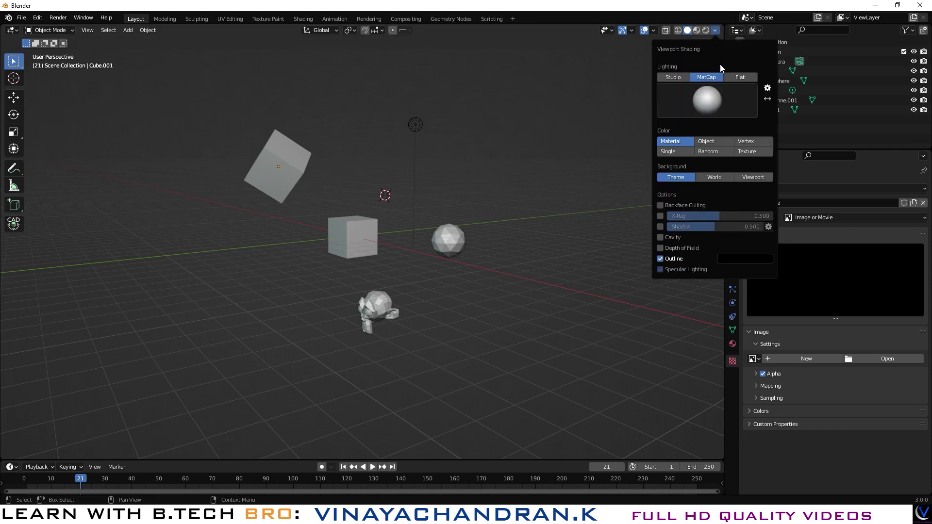
click(706, 99)
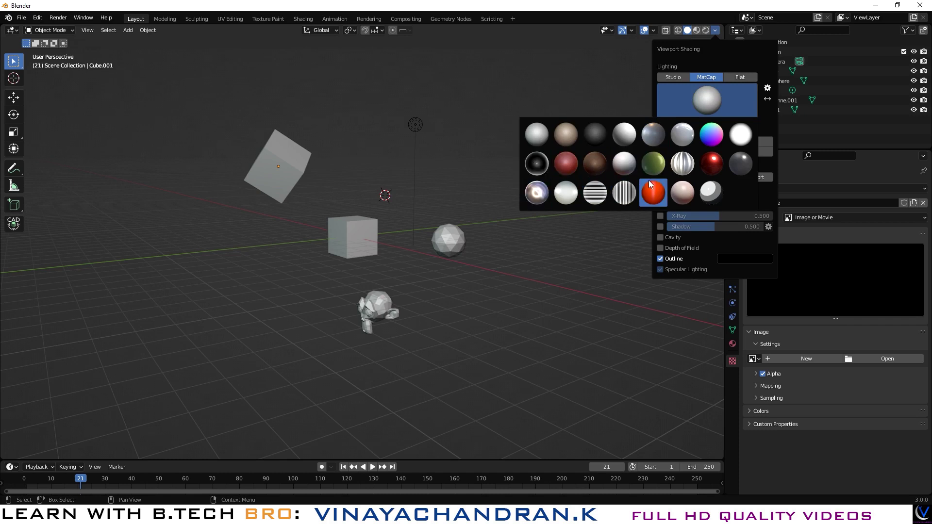
click(718, 164)
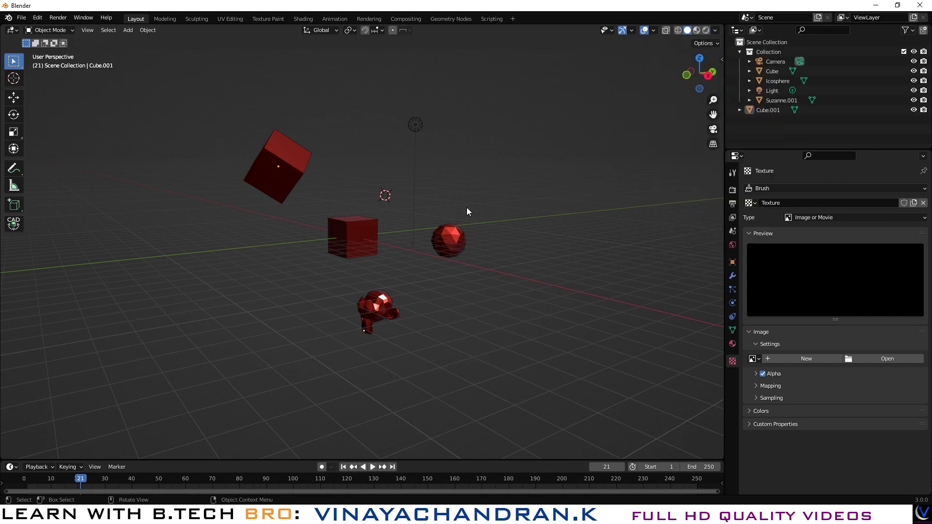
middle_drag(433, 356, 359, 361)
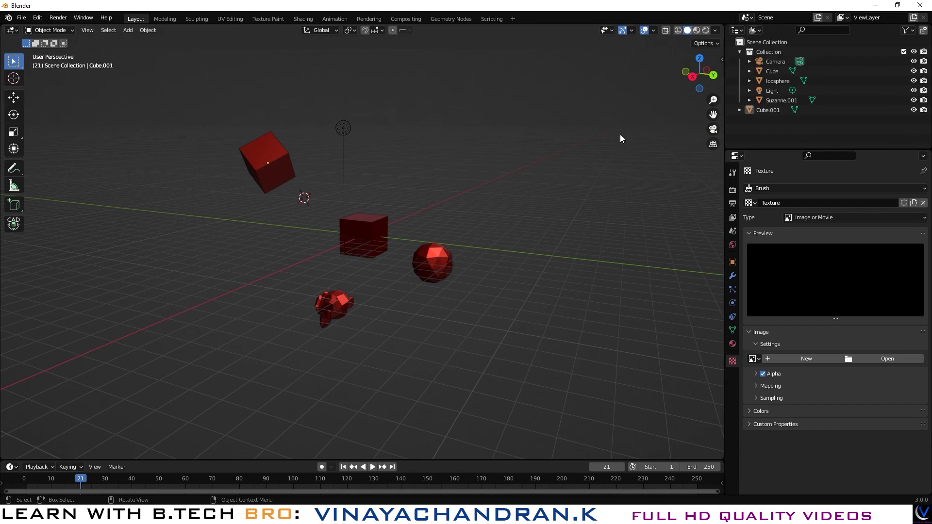
middle_drag(334, 350, 509, 344)
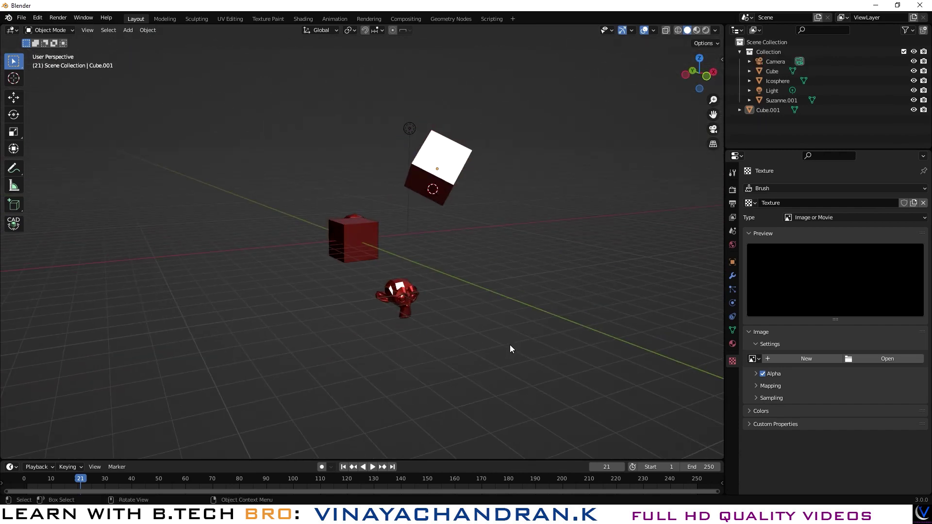
- Switch the MatCap to the orange-red one
click(715, 31)
click(701, 95)
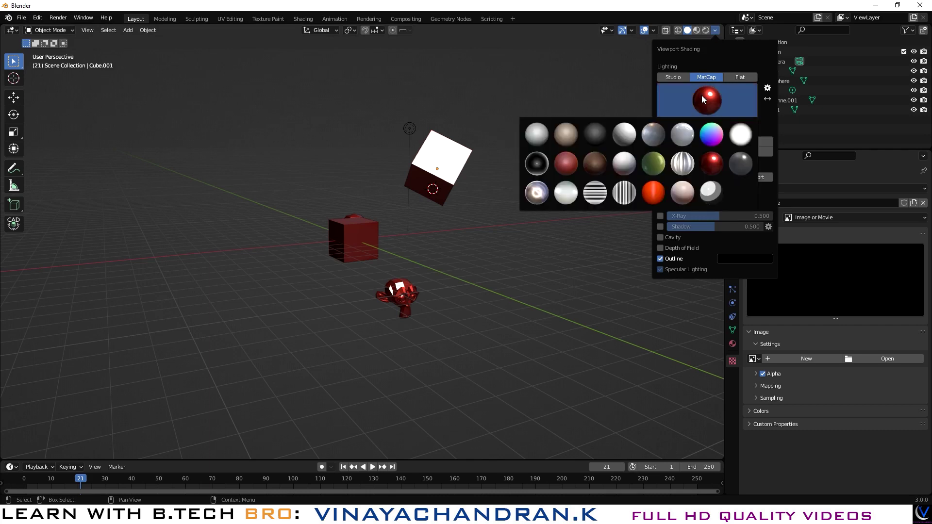
click(655, 200)
middle_drag(477, 280, 453, 287)
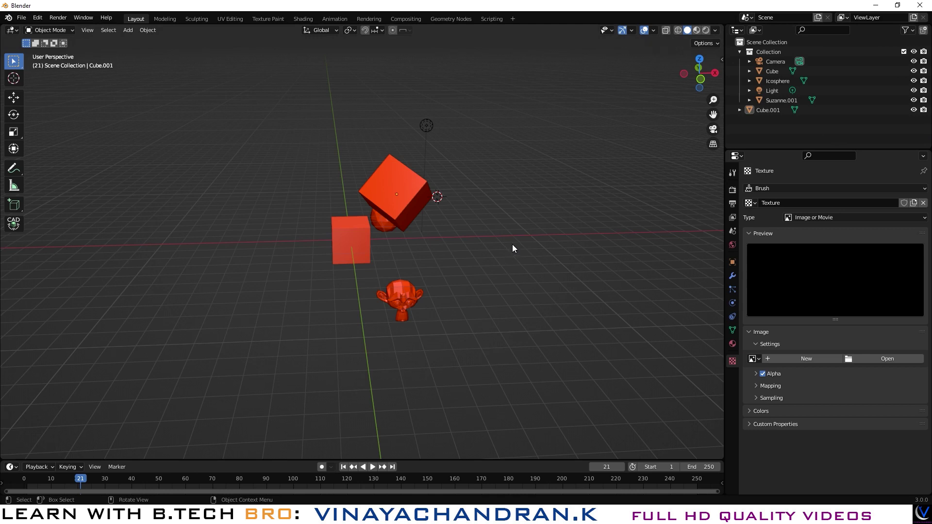
- Open the Z shading pie menu over the orange-red MatCap scene
key(z)
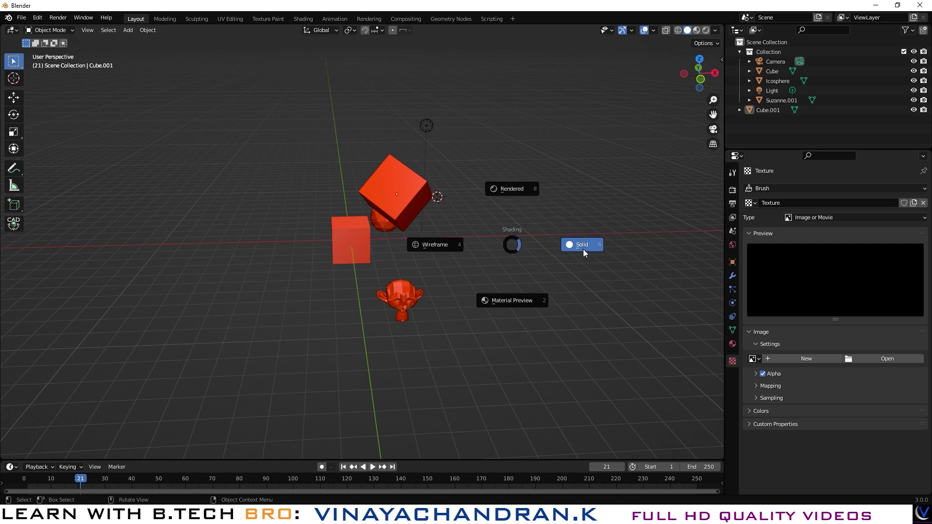
click(435, 247)
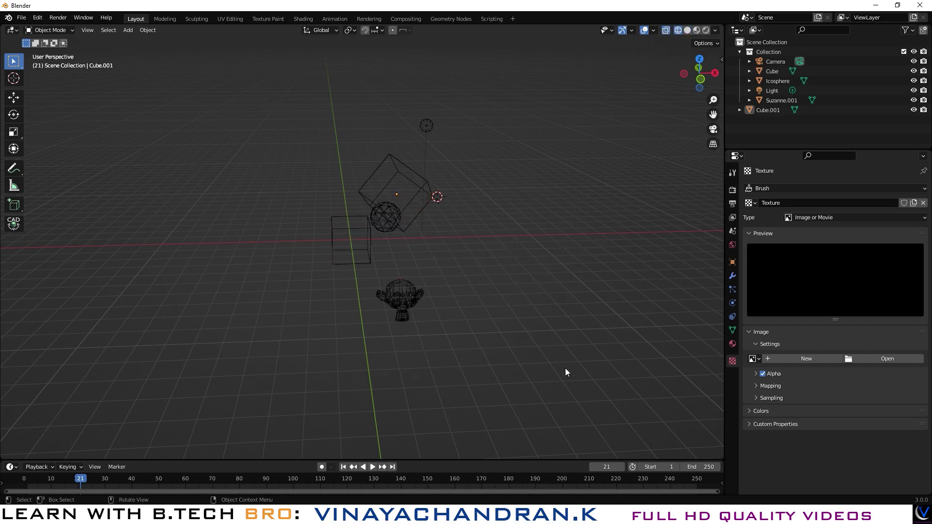
middle_drag(578, 339, 376, 319)
scroll(374, 320, up, 1)
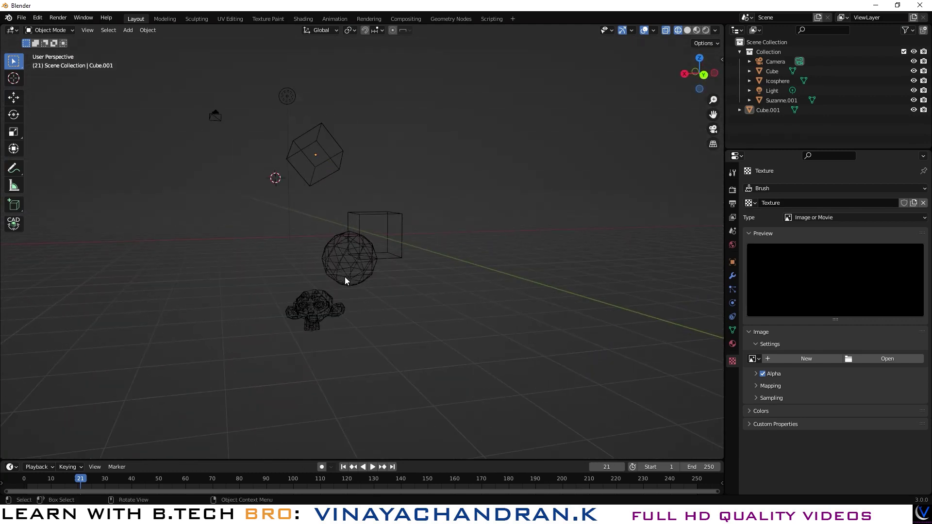
scroll(345, 280, up, 5)
middle_drag(491, 270, 554, 314)
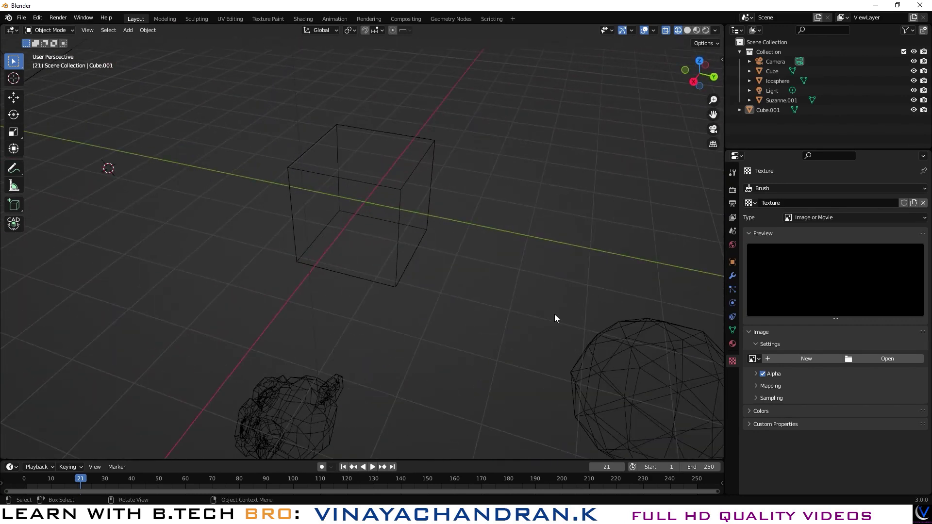
scroll(554, 313, down, 2)
scroll(554, 314, down, 3)
middle_drag(447, 341, 544, 317)
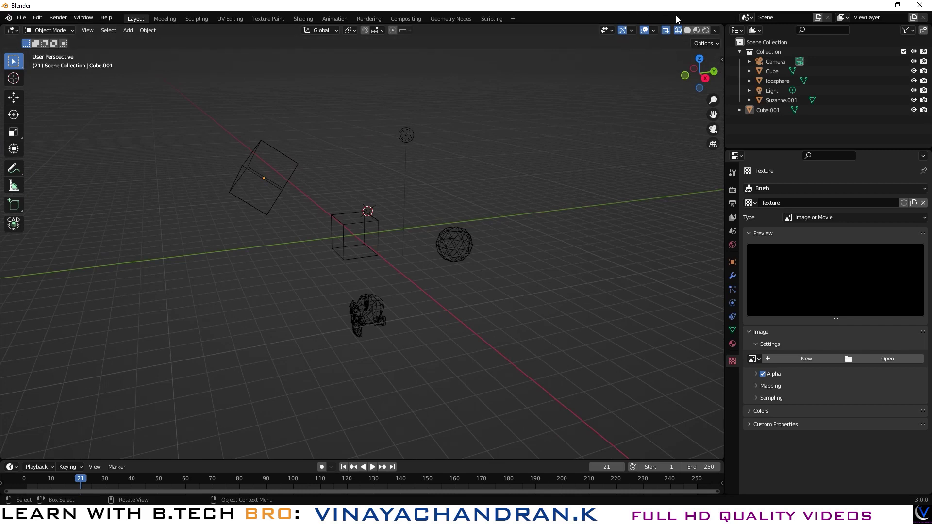
click(687, 30)
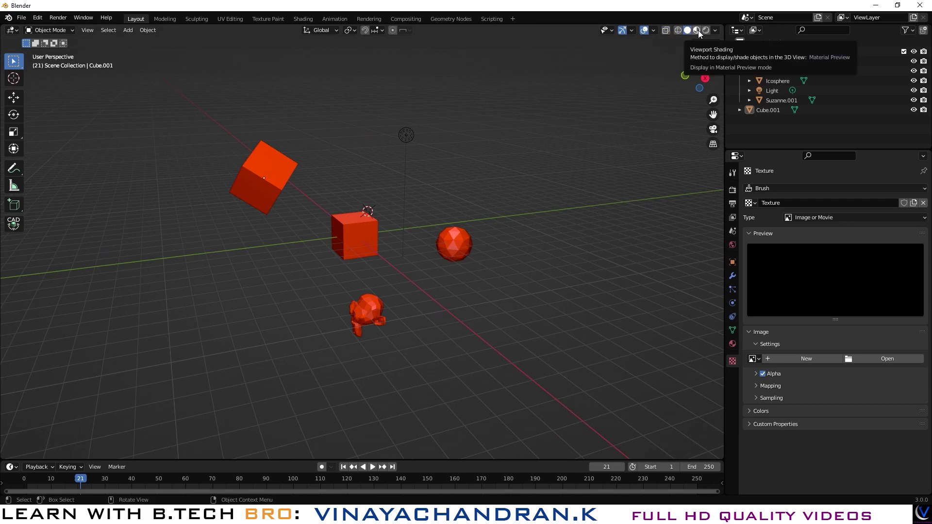
- Switch to Material Preview shading lit by the city HDRI
click(697, 30)
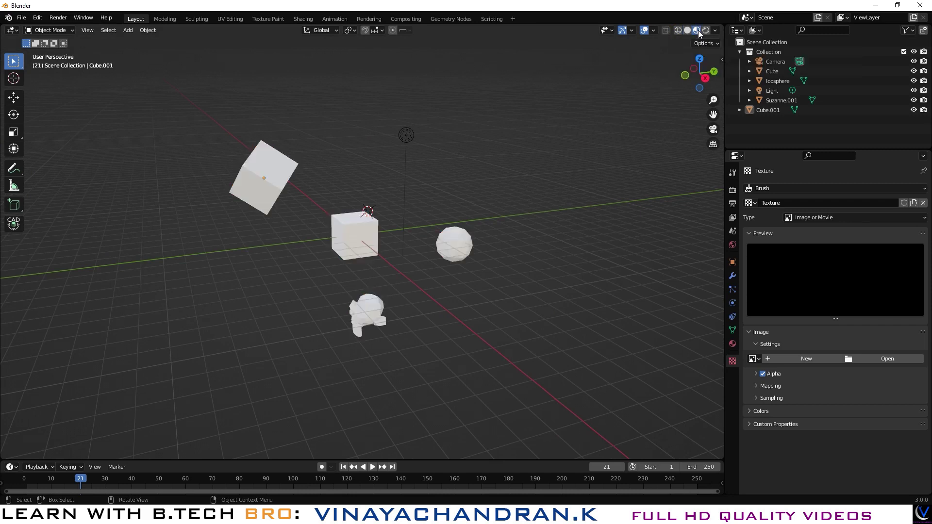
middle_drag(411, 308, 520, 313)
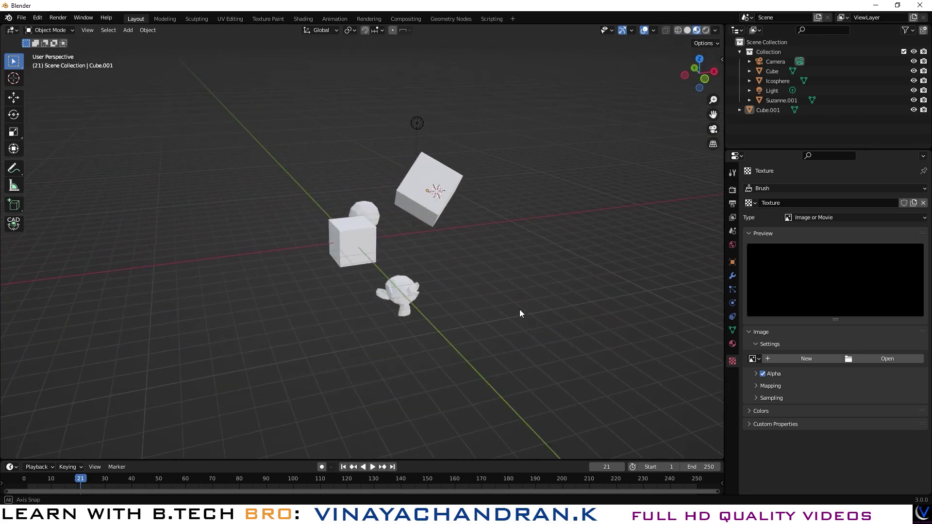
click(717, 30)
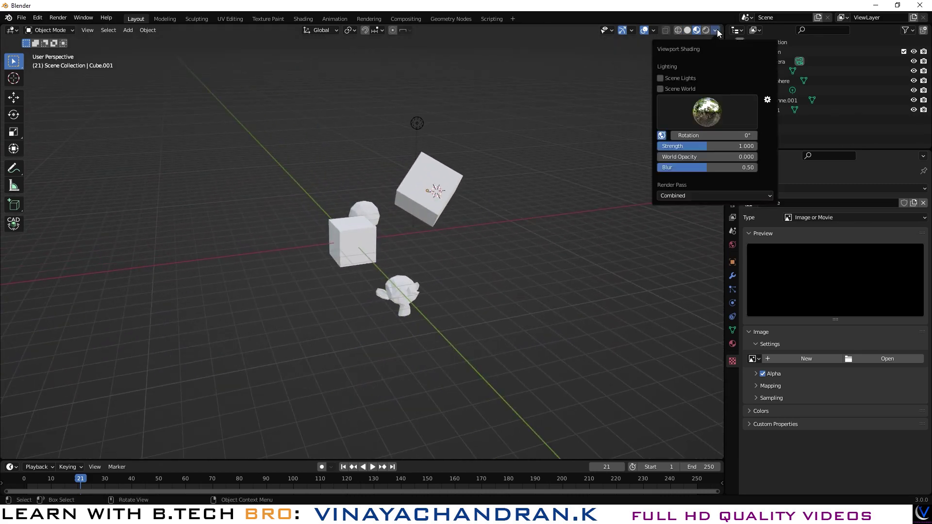
click(714, 115)
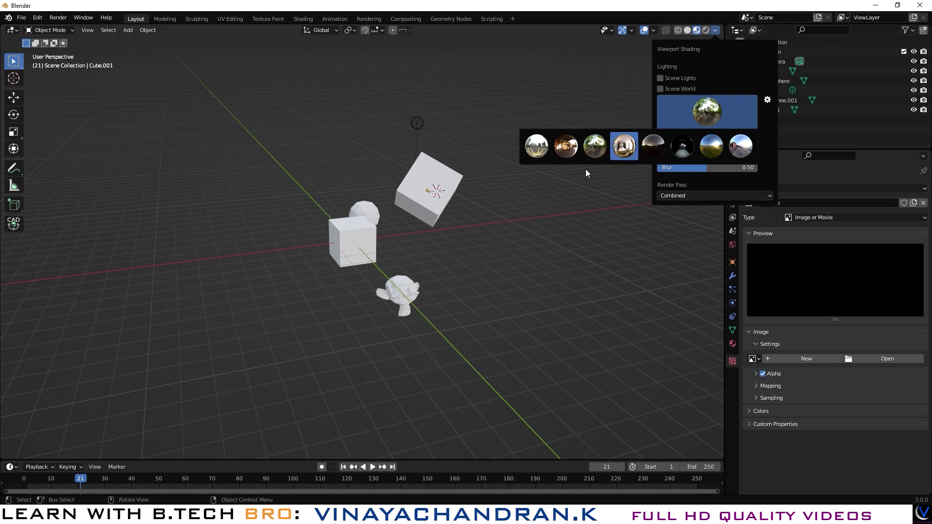
click(543, 153)
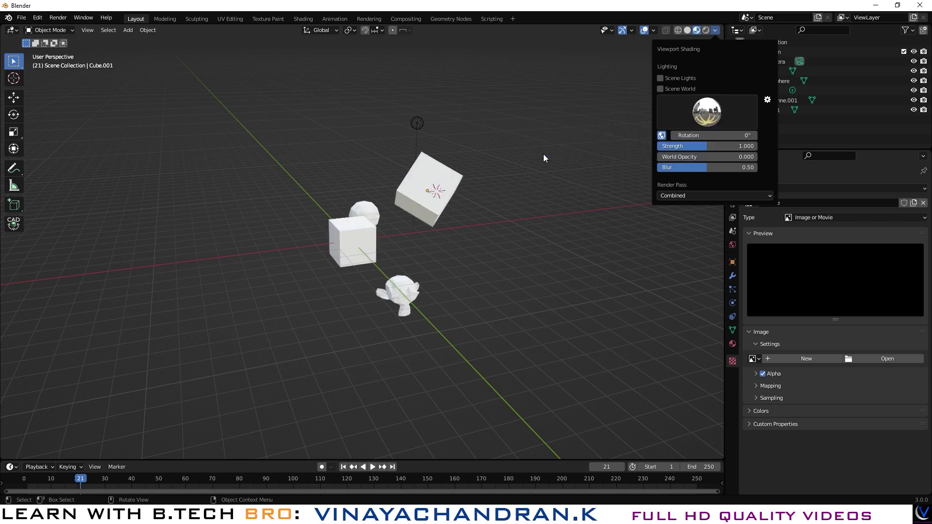
- Try the dark studio and field-and-sky HDRIs, then switch to Rendered shading
click(708, 110)
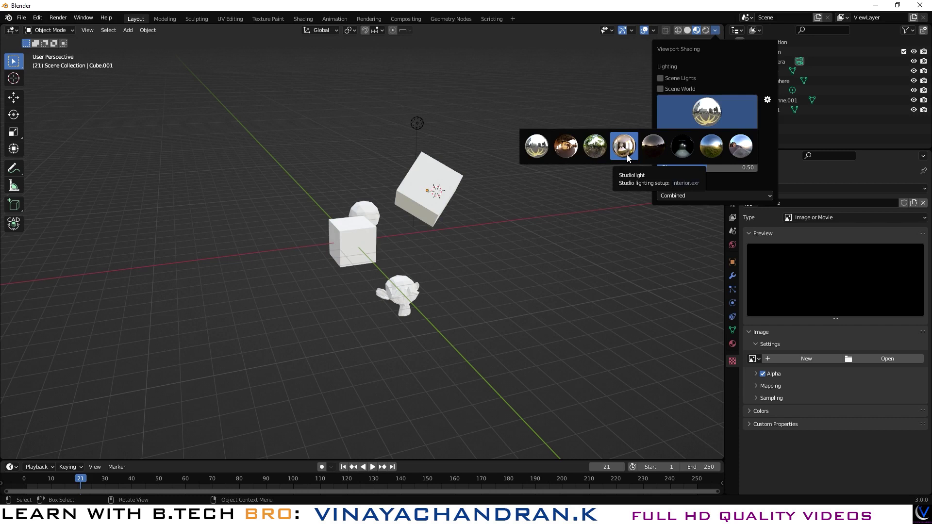
click(693, 140)
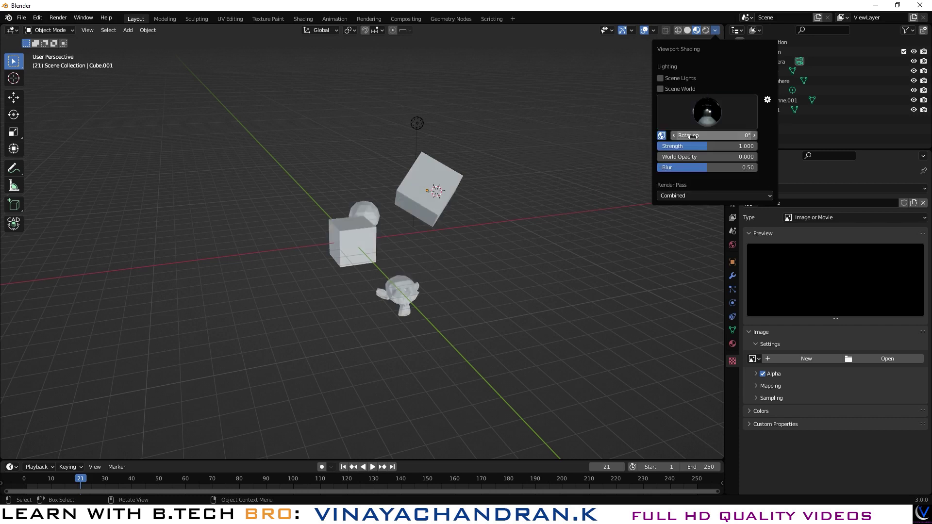
click(713, 106)
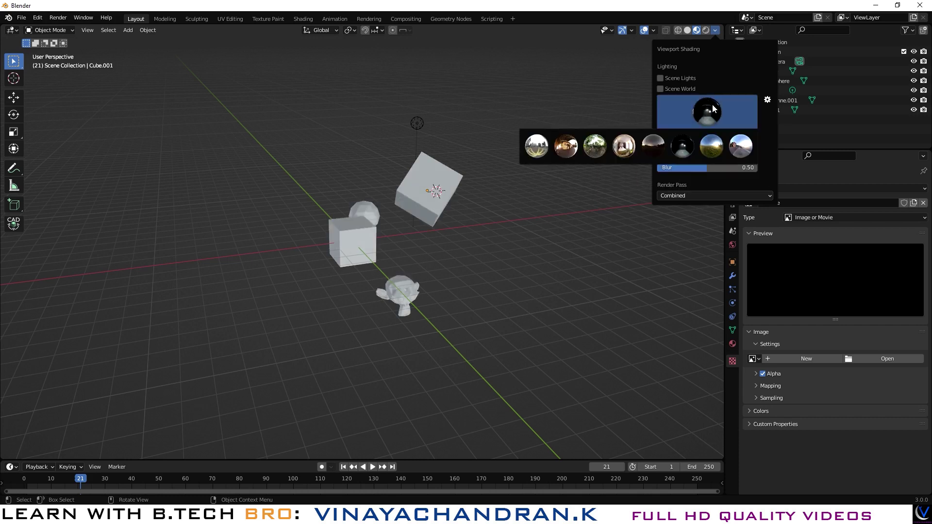
click(711, 147)
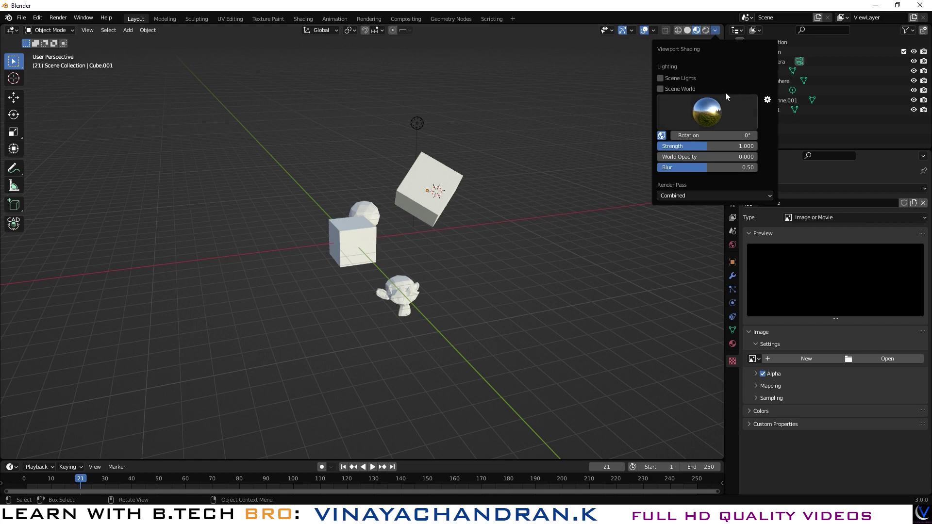
click(706, 30)
- Reset the World background colour to its default value
right_click(432, 305)
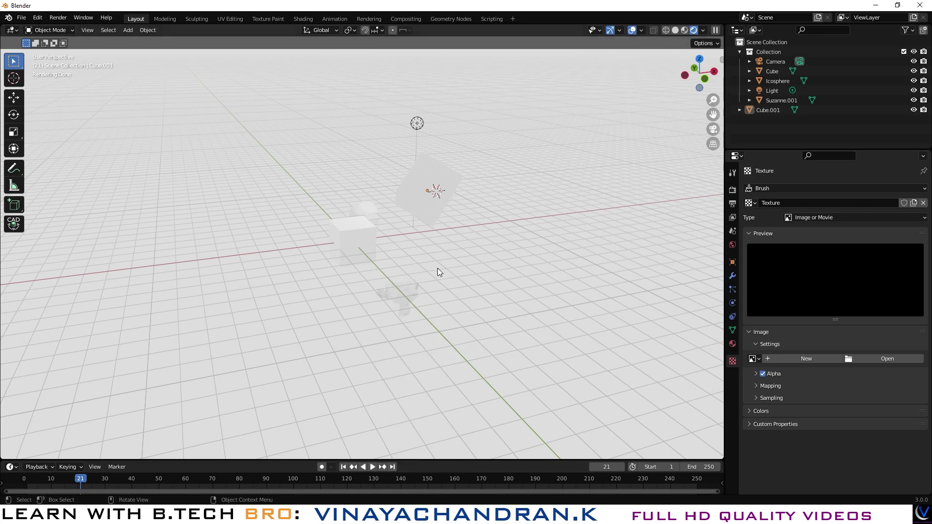
middle_drag(444, 263, 547, 260)
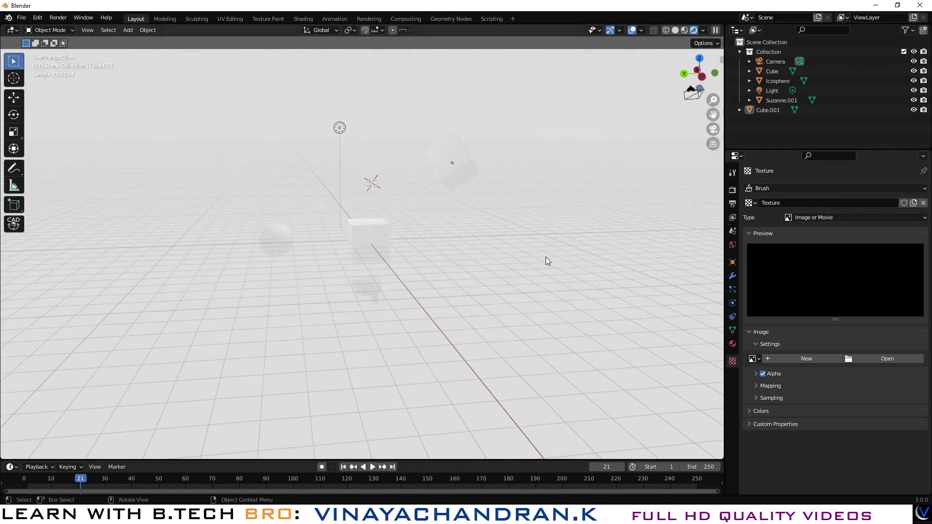
click(732, 245)
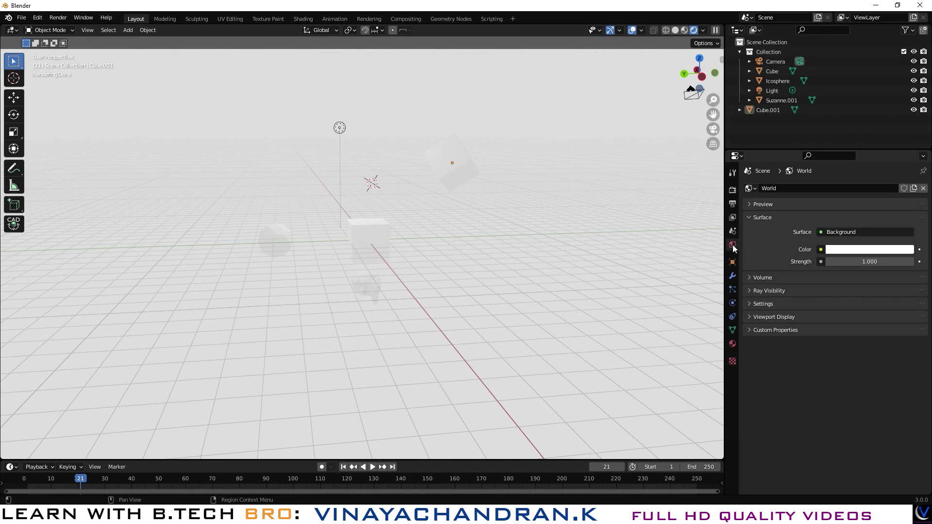
right_click(856, 253)
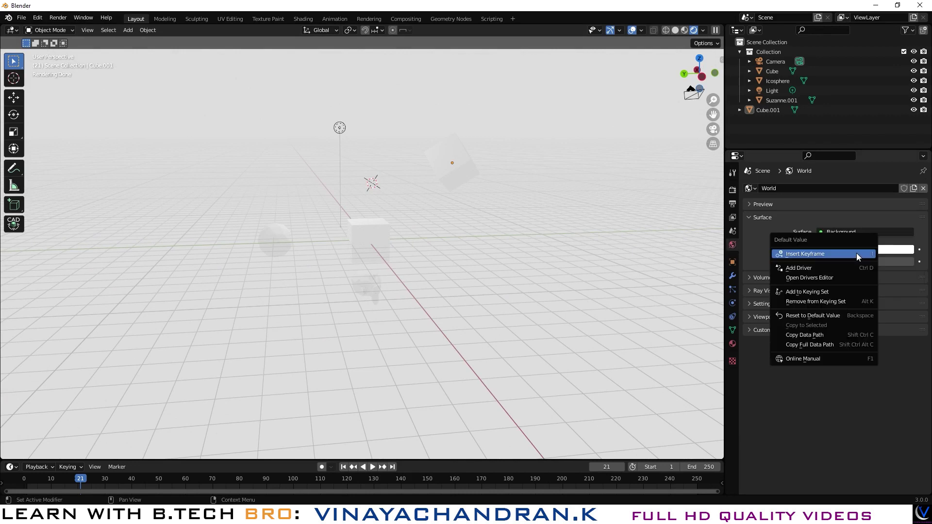
click(811, 315)
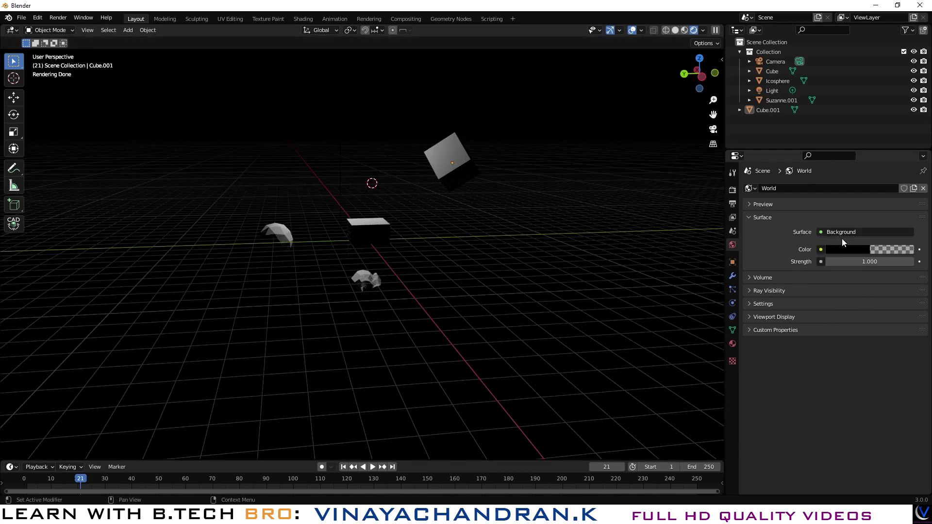
- Raise the World colour's value slightly, to 0.058
click(850, 249)
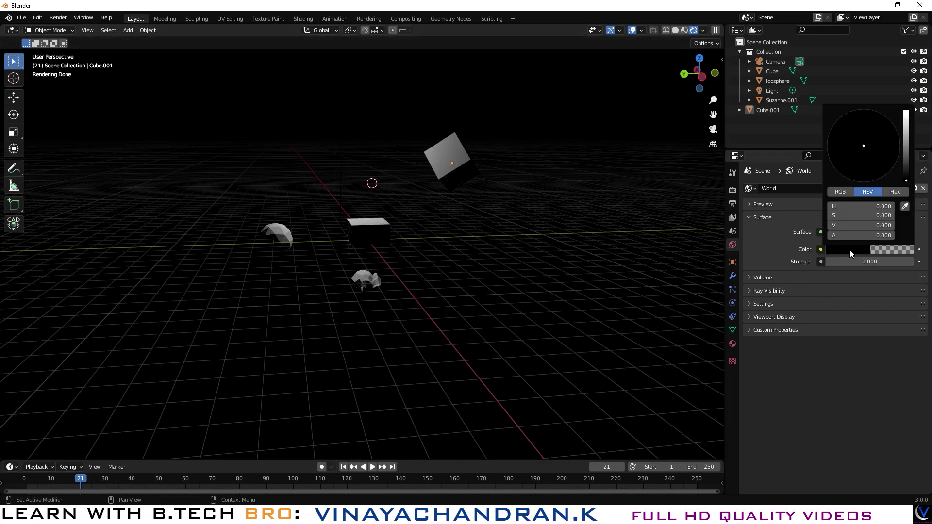
click(906, 170)
drag(906, 171, 906, 165)
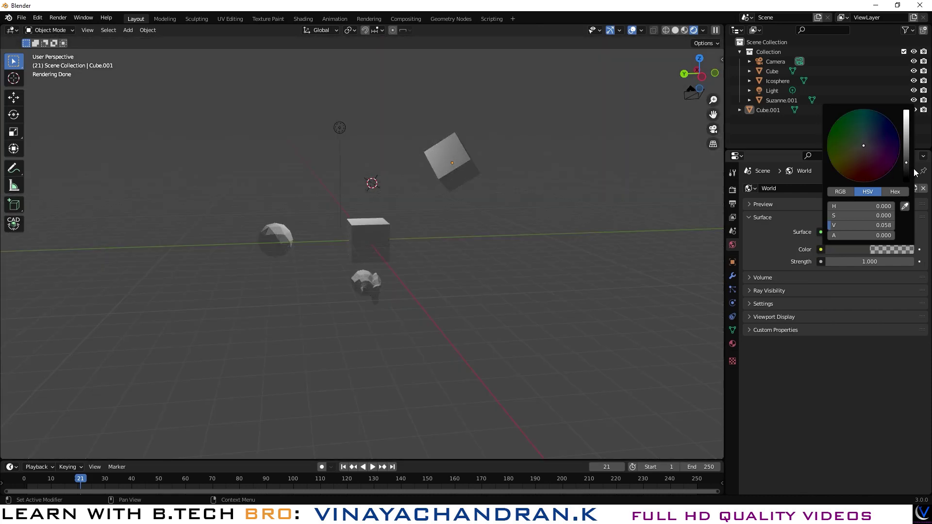
click(907, 169)
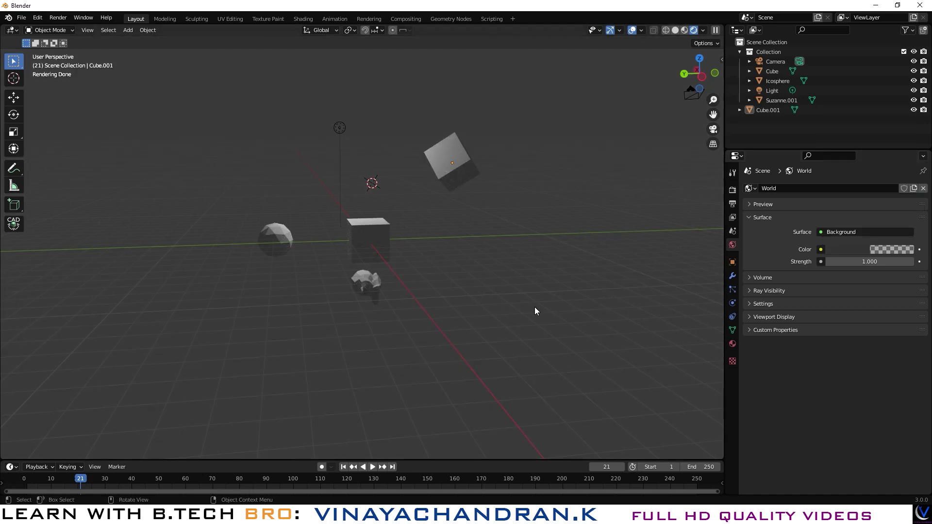
- Open the render engine choices in Render properties
middle_drag(423, 333, 585, 336)
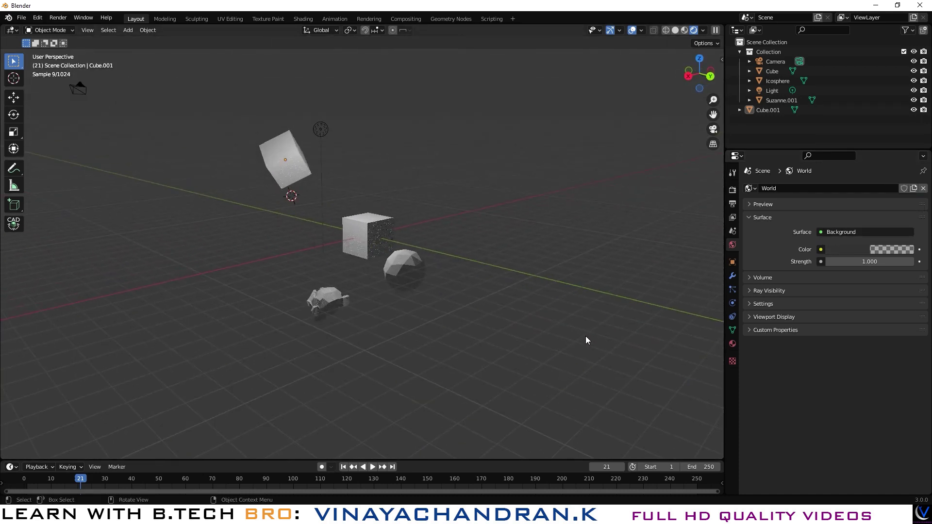
click(734, 190)
click(873, 188)
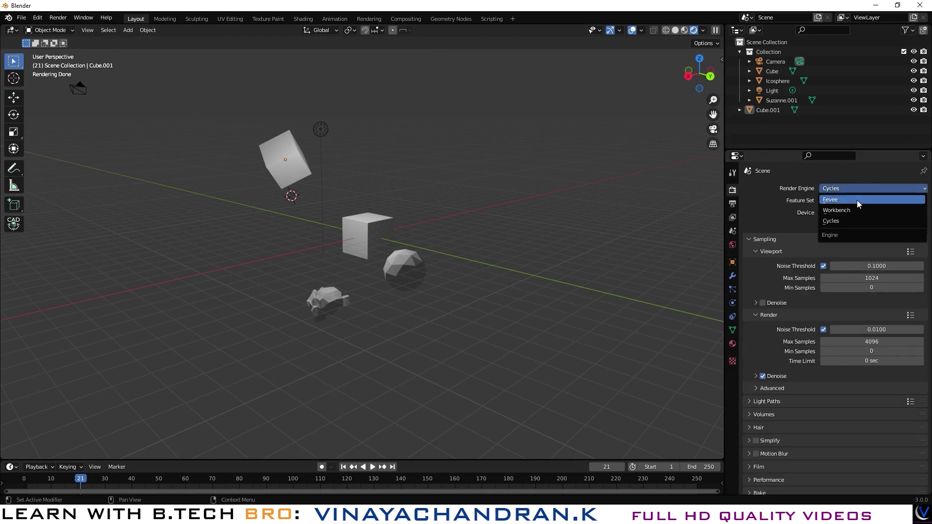
- Set the render engine to Eevee
click(857, 199)
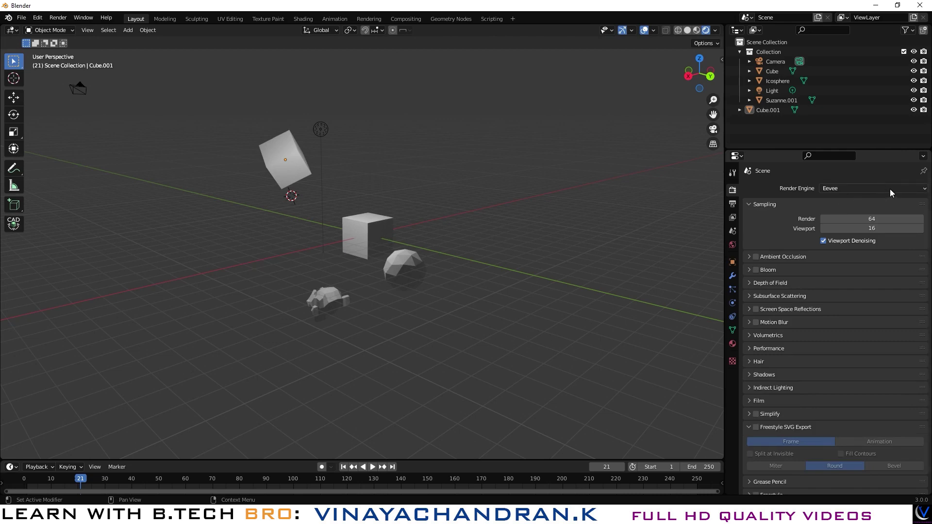
middle_drag(517, 190, 363, 224)
middle_drag(373, 230, 480, 213)
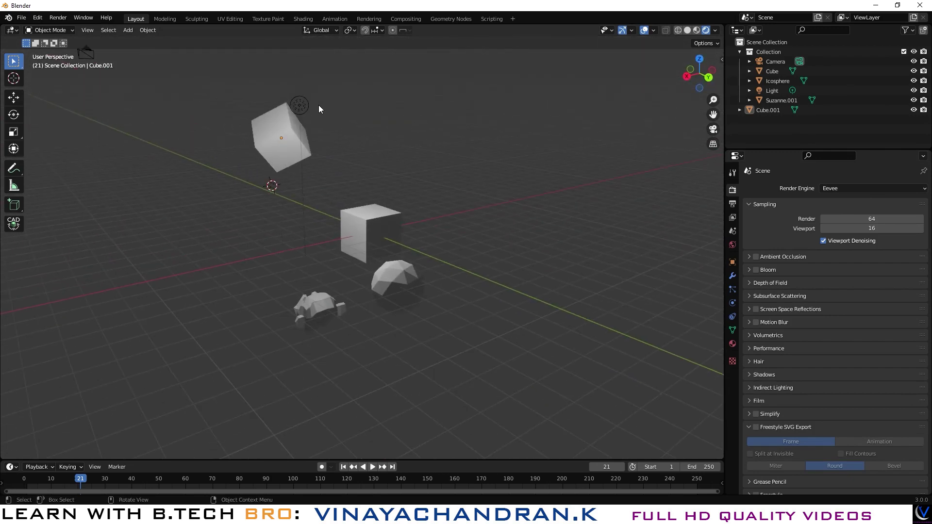
- Move the Light by -0.486, 0.607, -0.590 m and select the central Cube
click(299, 104)
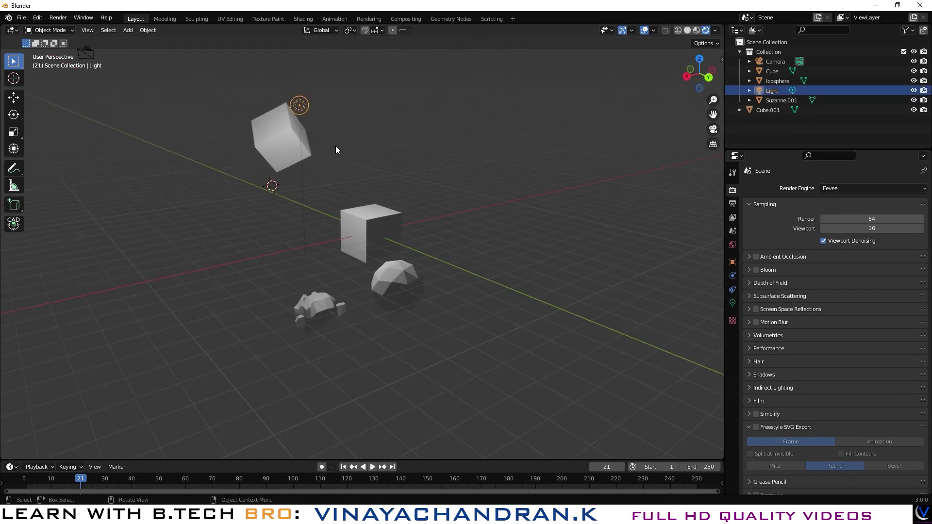
key(g)
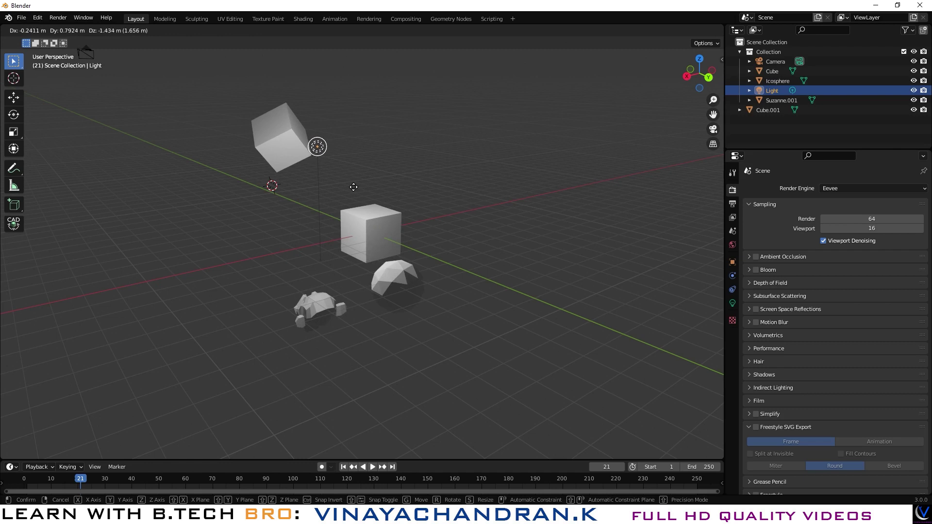
click(356, 163)
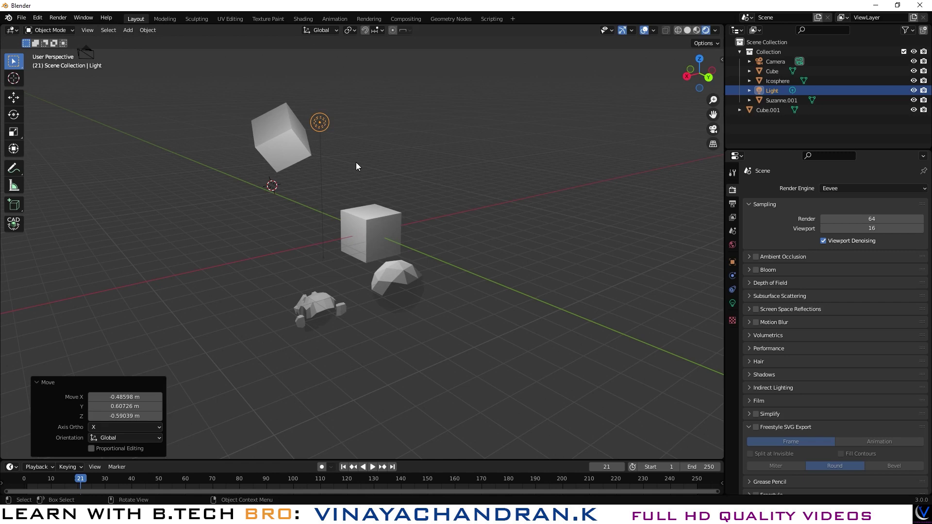
click(464, 150)
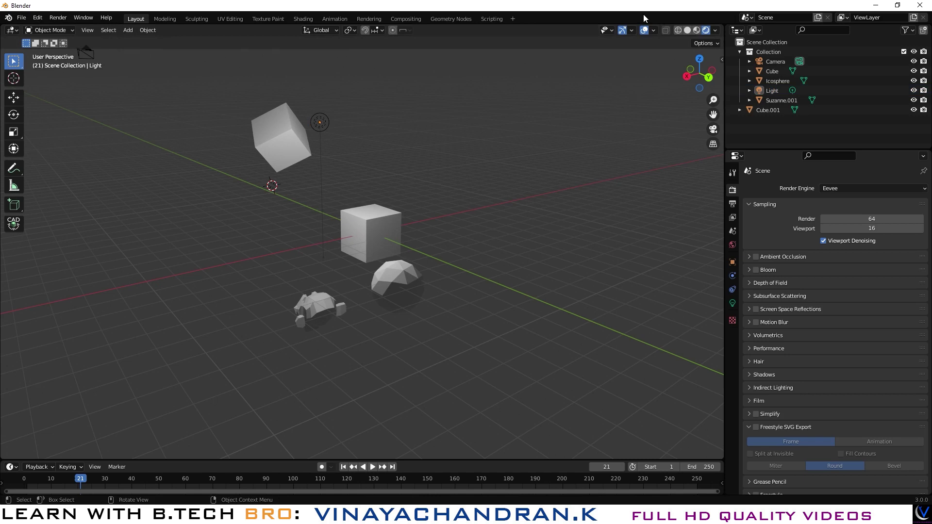
click(665, 30)
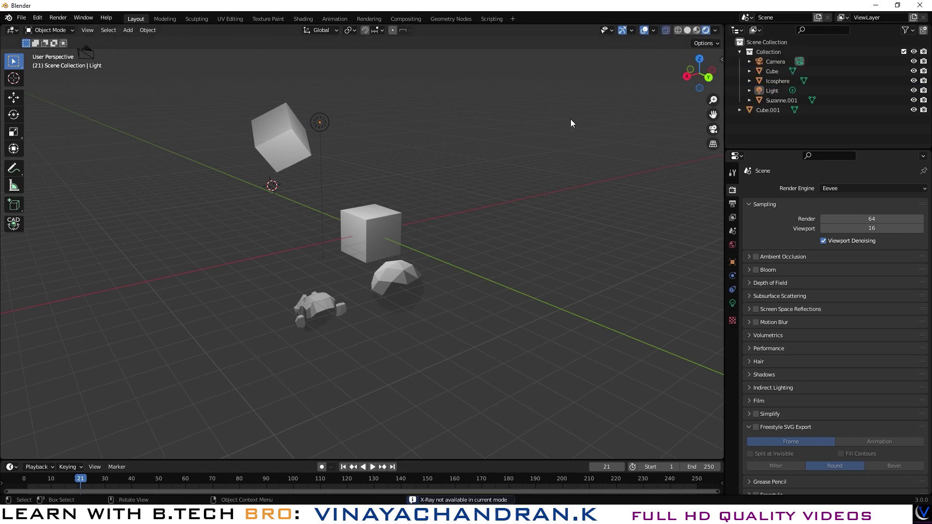
click(383, 232)
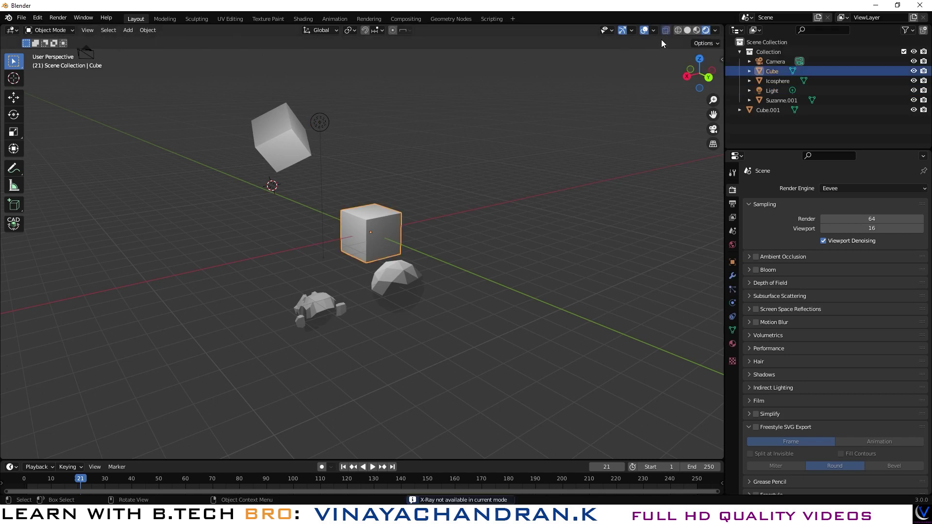
- Swap the orange-red MatCap for the first plain grey MatCap
middle_drag(545, 226, 436, 247)
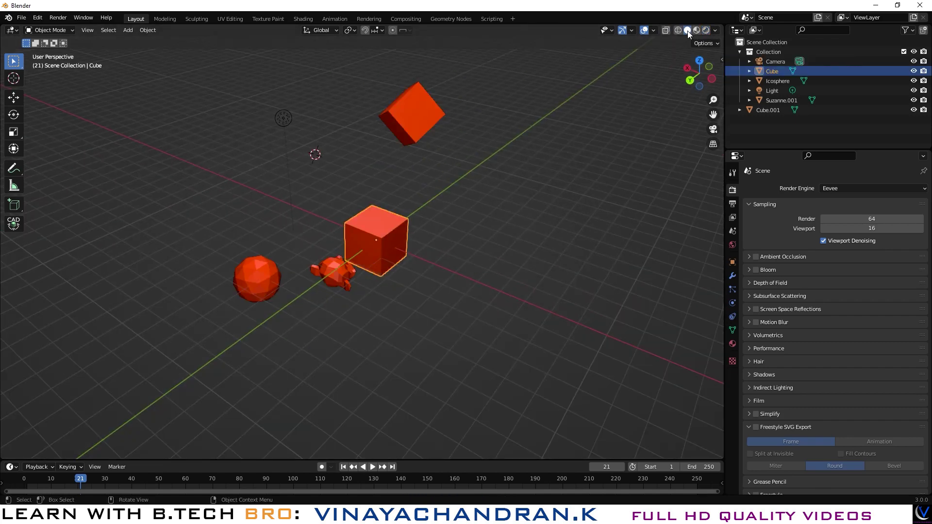
click(715, 31)
click(718, 101)
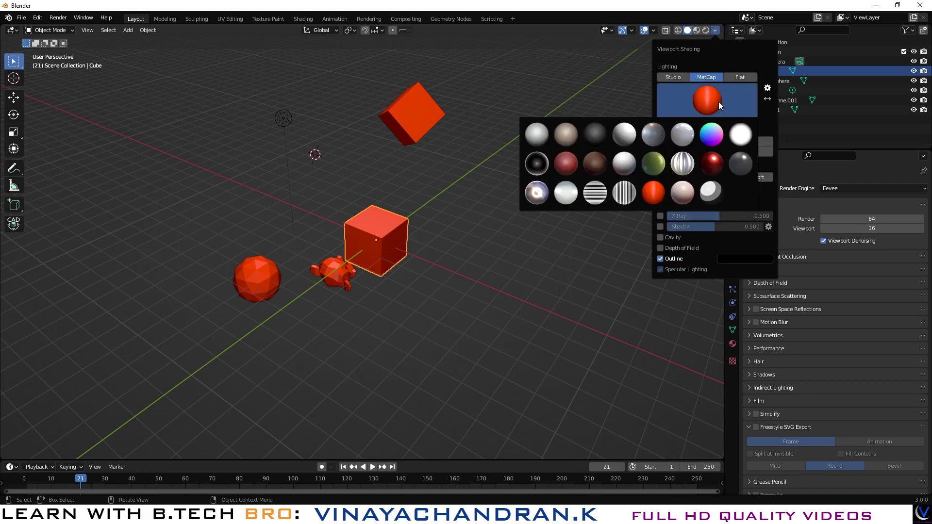
click(531, 146)
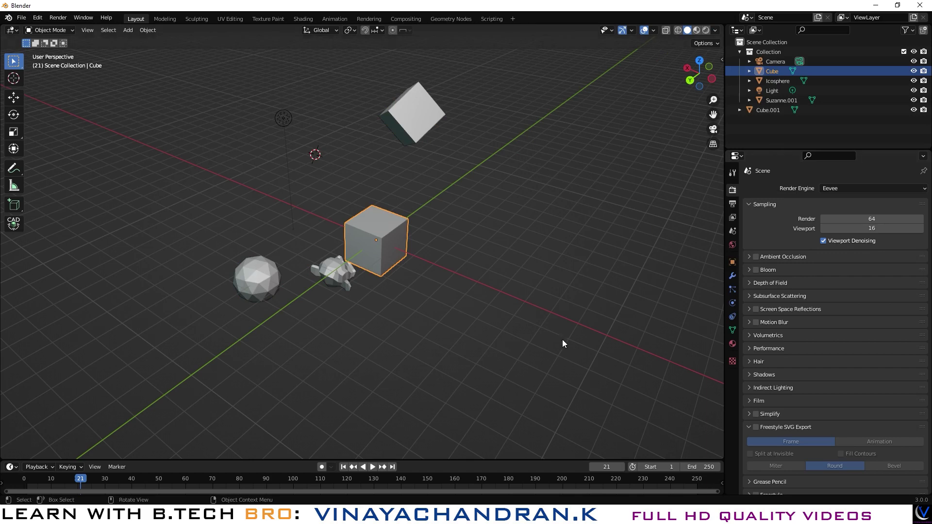
scroll(375, 264, up, 5)
middle_drag(432, 323, 484, 330)
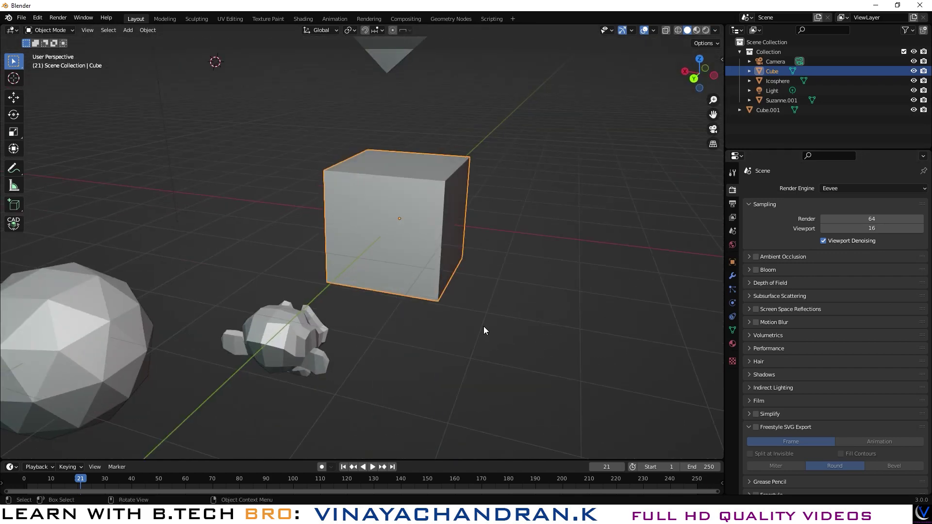
- Turn on X-Ray and inspect the see-through cube's hidden edges from several angles
click(665, 31)
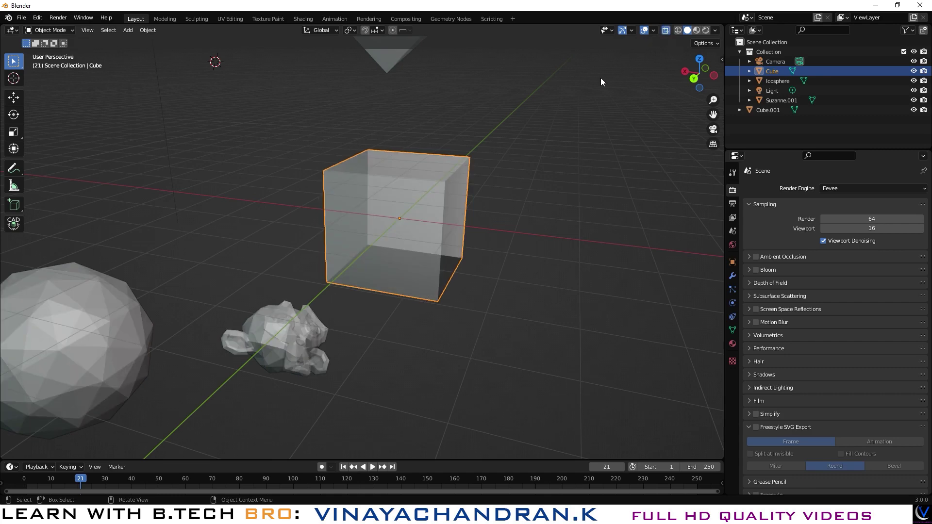
middle_drag(578, 180, 460, 268)
scroll(422, 391, up, 5)
middle_drag(436, 338, 541, 330)
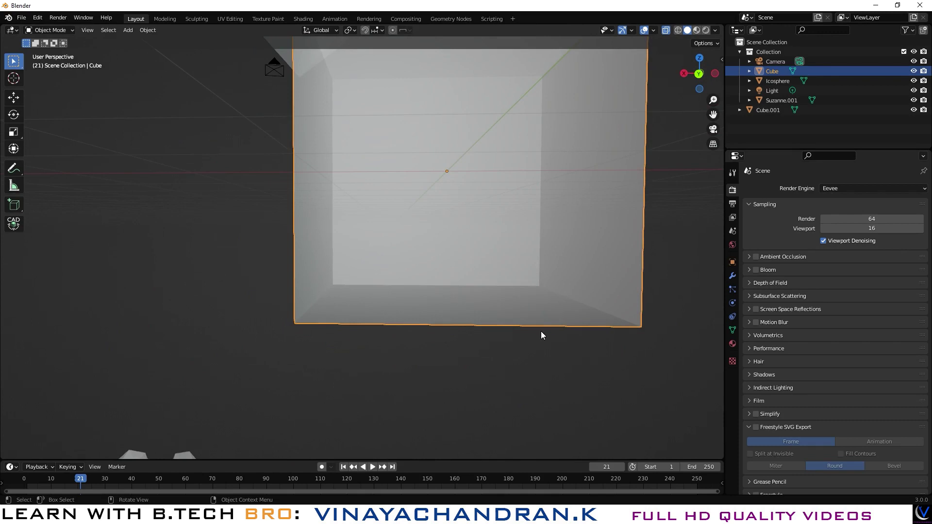
scroll(541, 331, down, 4)
middle_drag(560, 298, 502, 313)
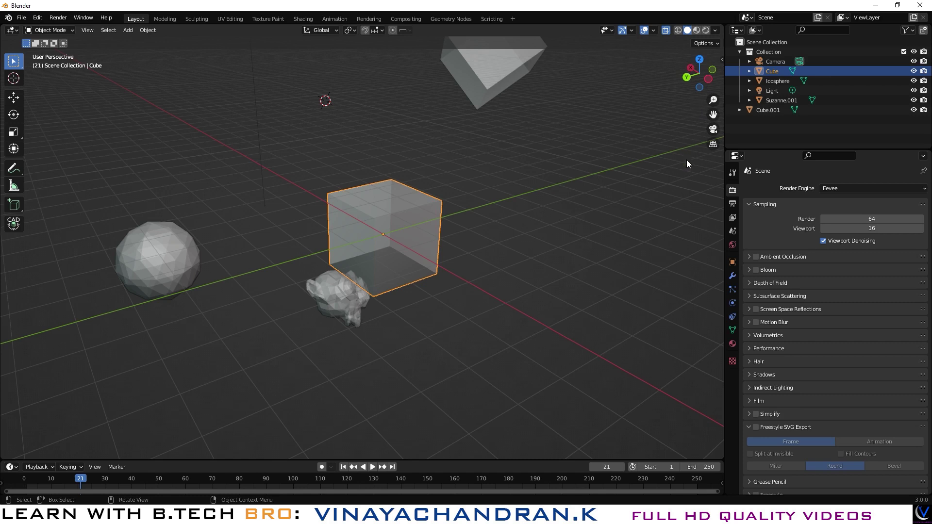
mouse_move(630, 523)
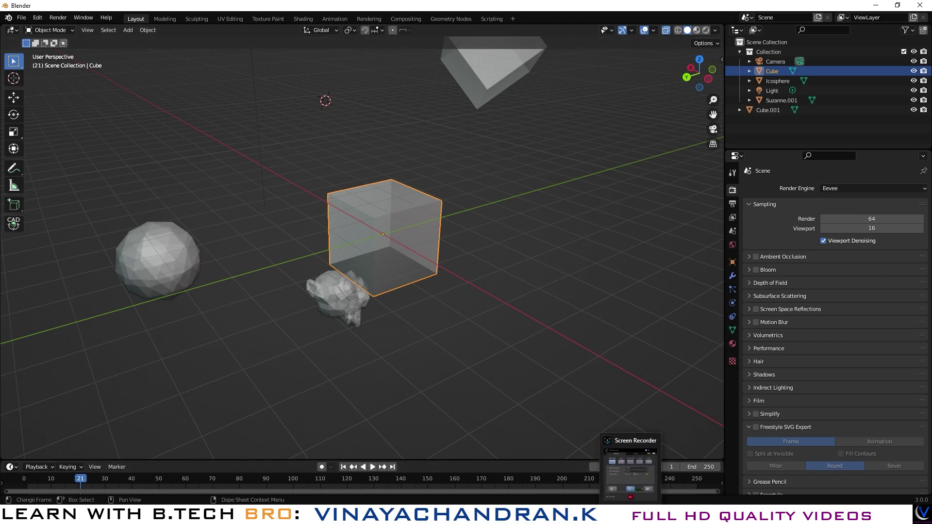
click(630, 522)
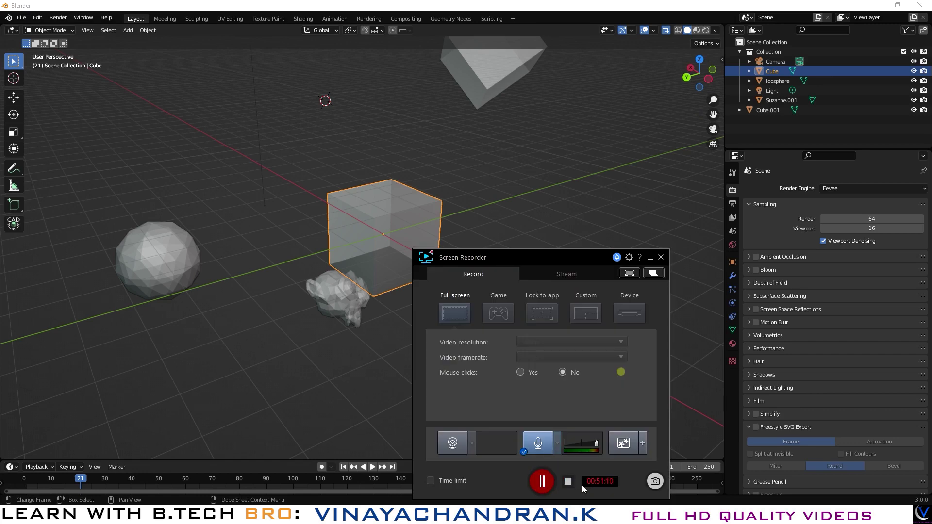
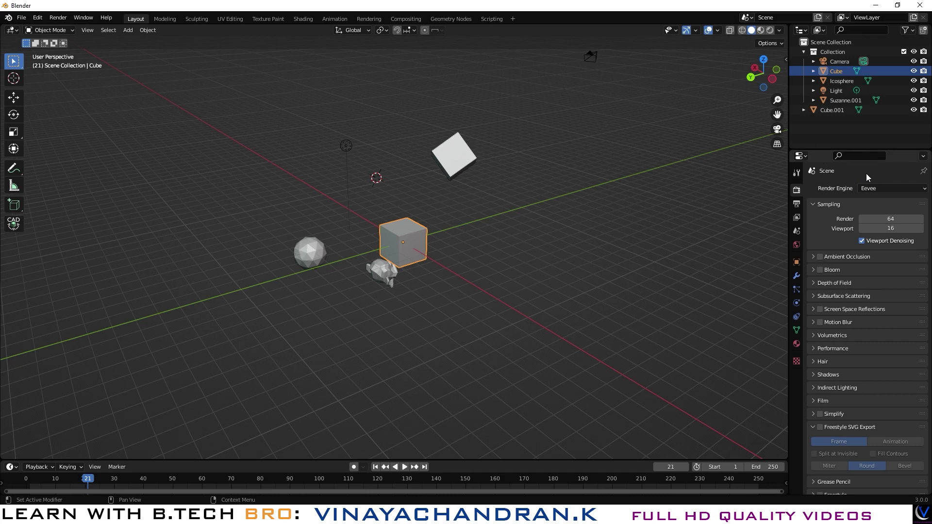
- Maximize and restore the Properties editor, then deselect the Cube
key(ctrl+space)
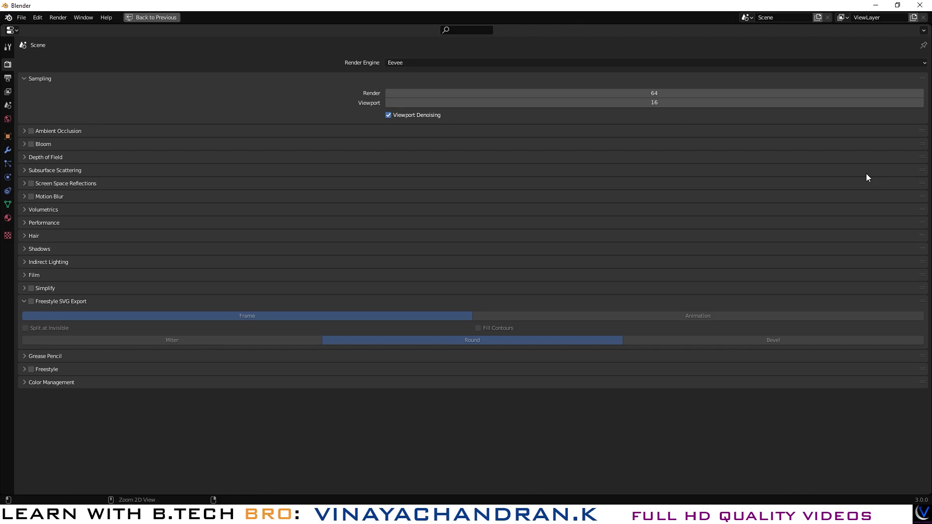
key(ctrl+space)
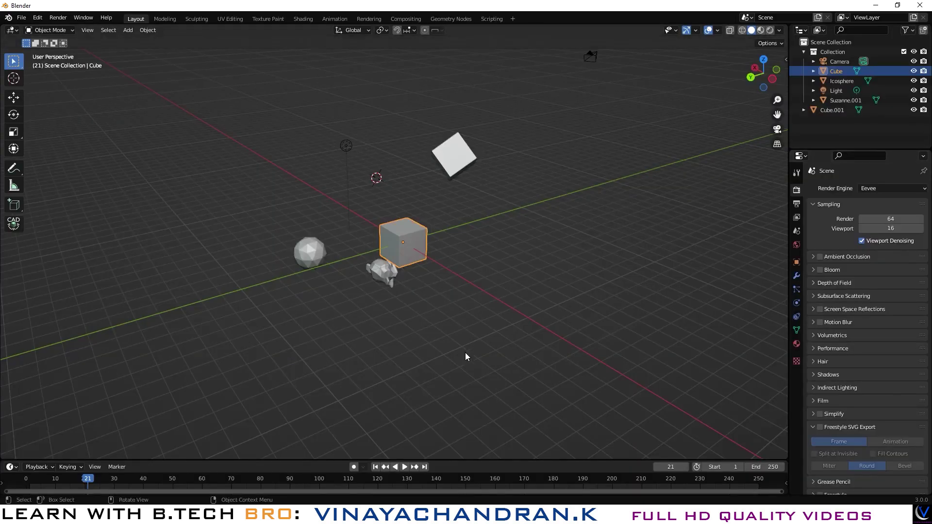
click(537, 261)
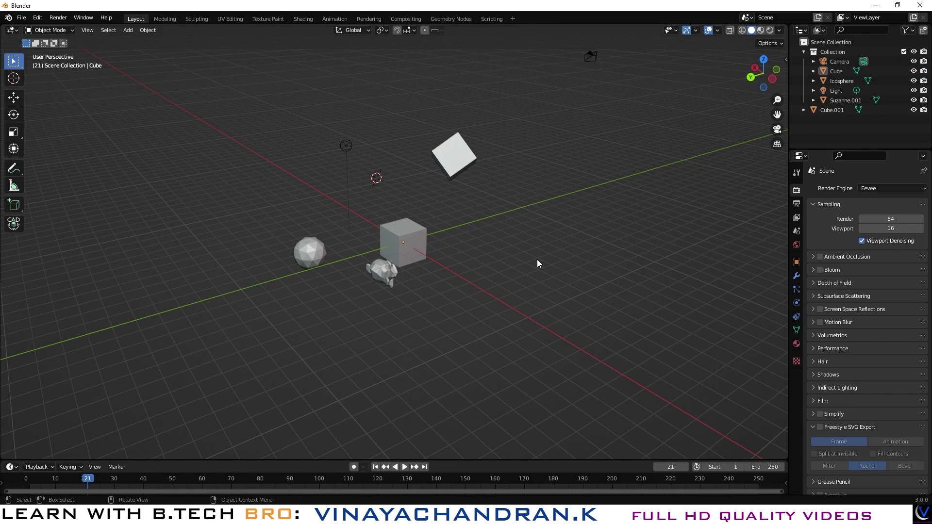
- Toggle the 3D view, Outliner and Timeline to full window with Ctrl+Space, restoring each
key(ctrl+space)
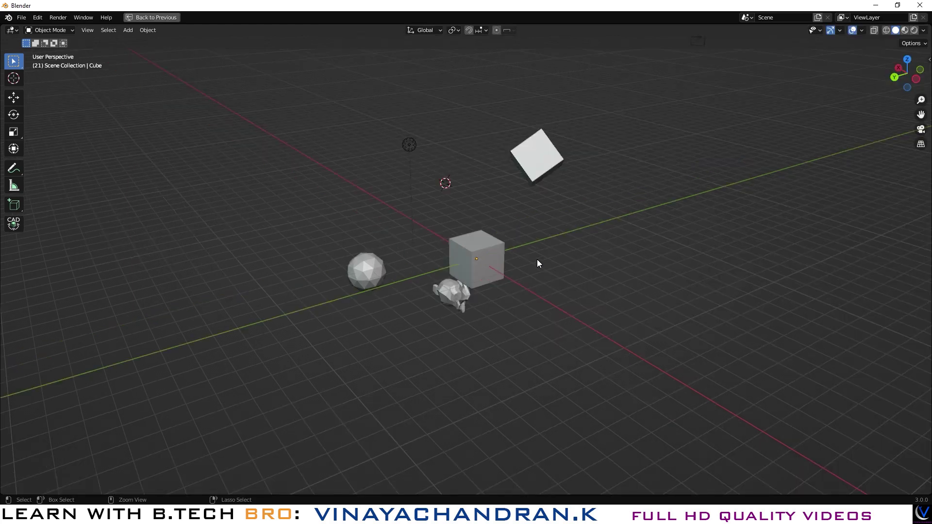
key(ctrl+space)
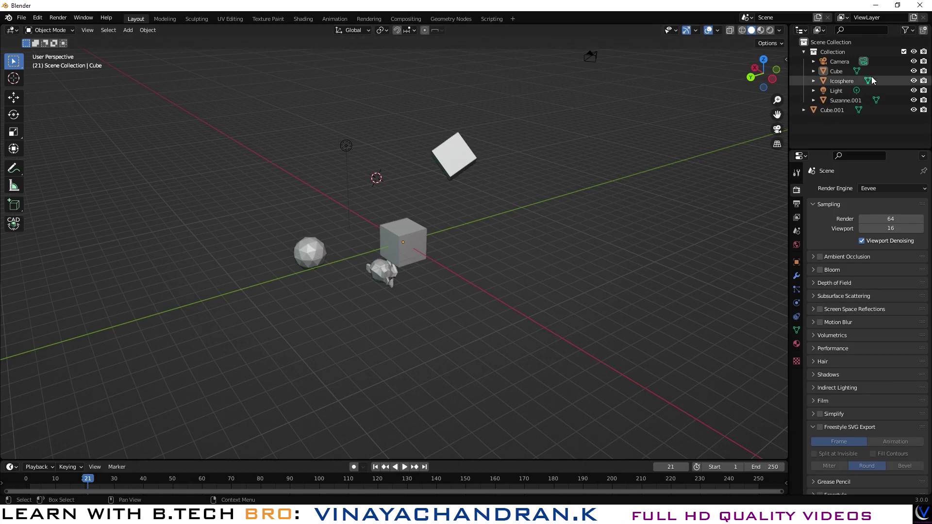
key(ctrl+space)
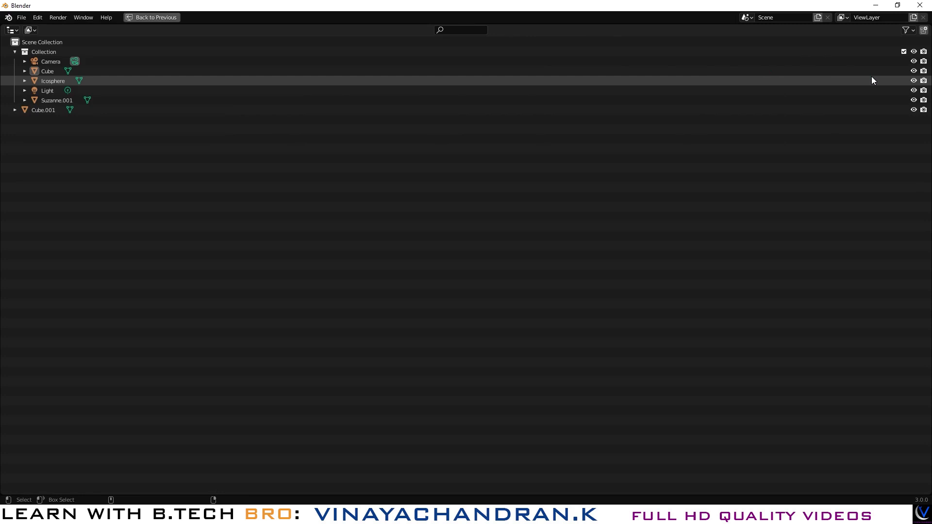
key(ctrl+space)
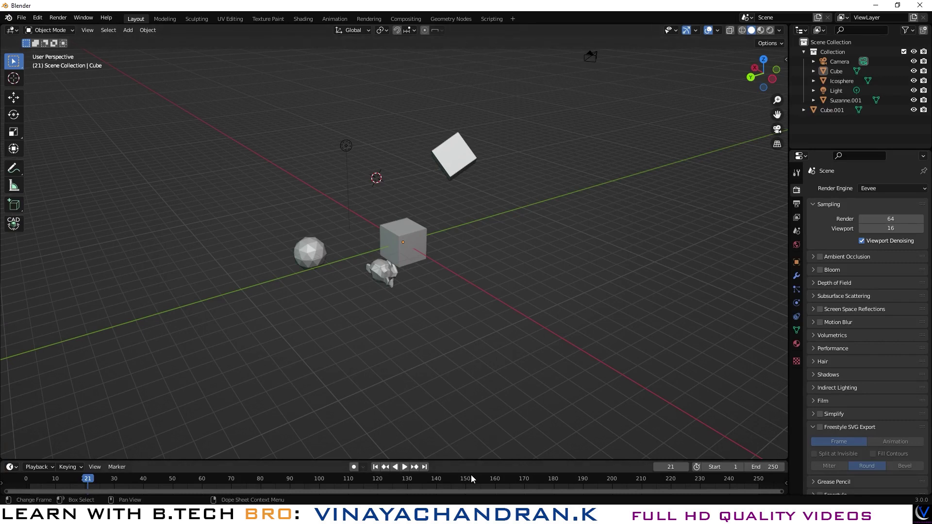
key(ctrl)
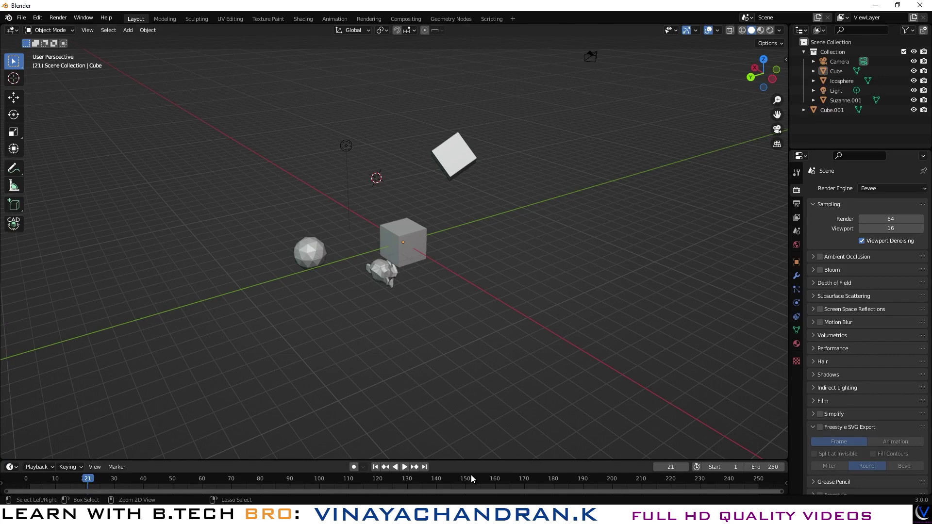
key(ctrl+space)
key(ctrl)
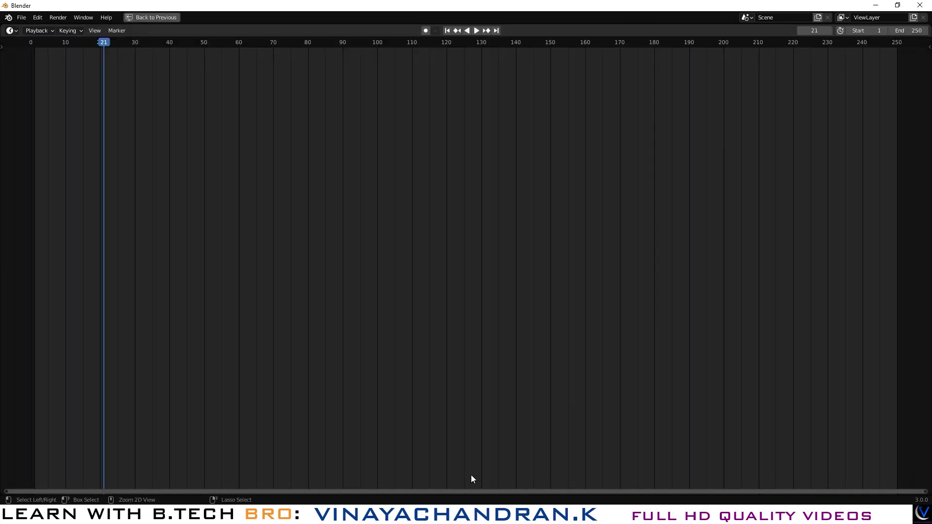
key(ctrl+space)
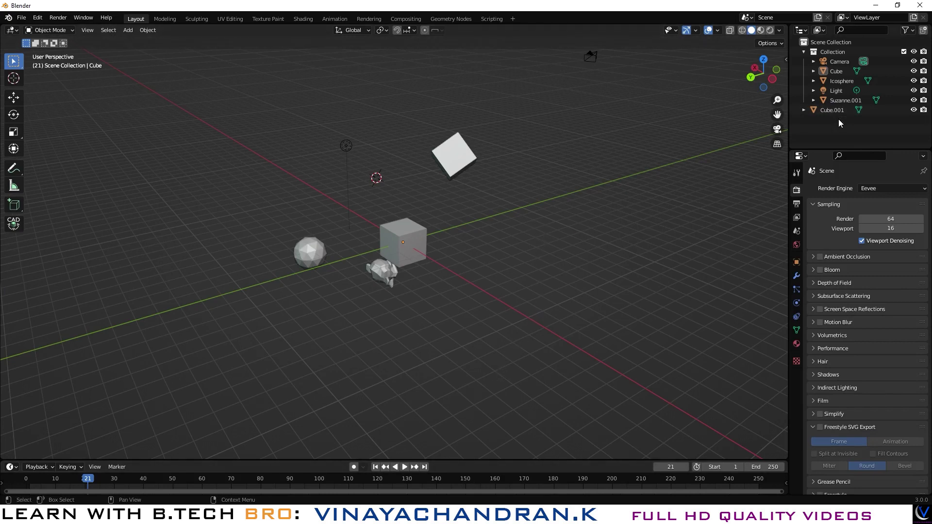
- Split the 3D view vertically into two side-by-side views
right_click(787, 139)
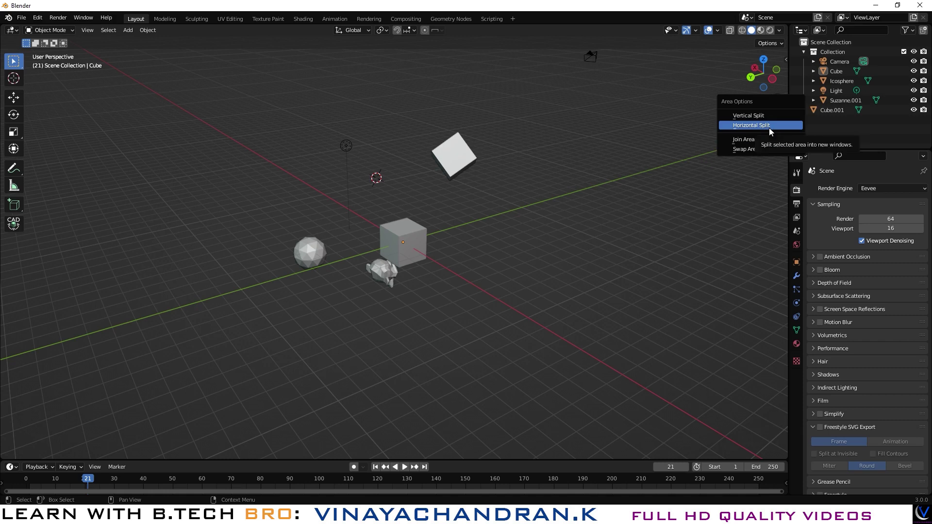
click(762, 116)
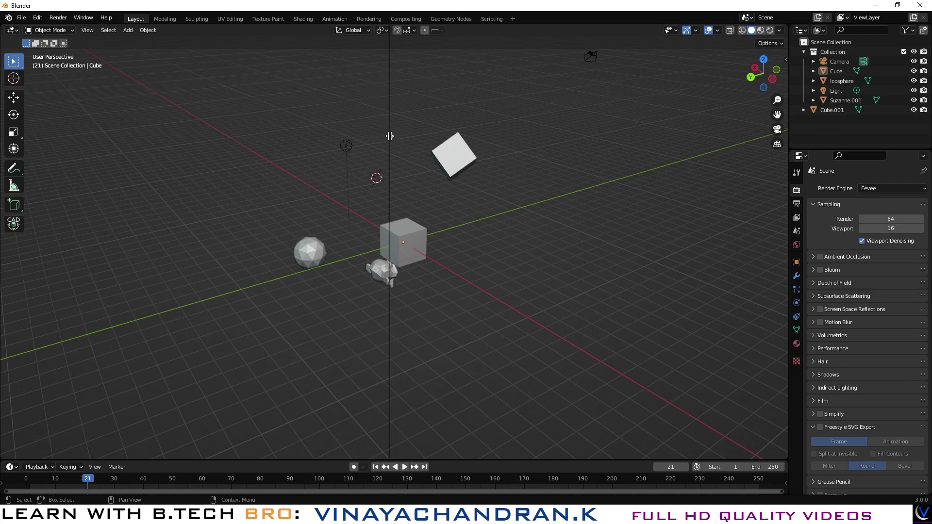
click(388, 135)
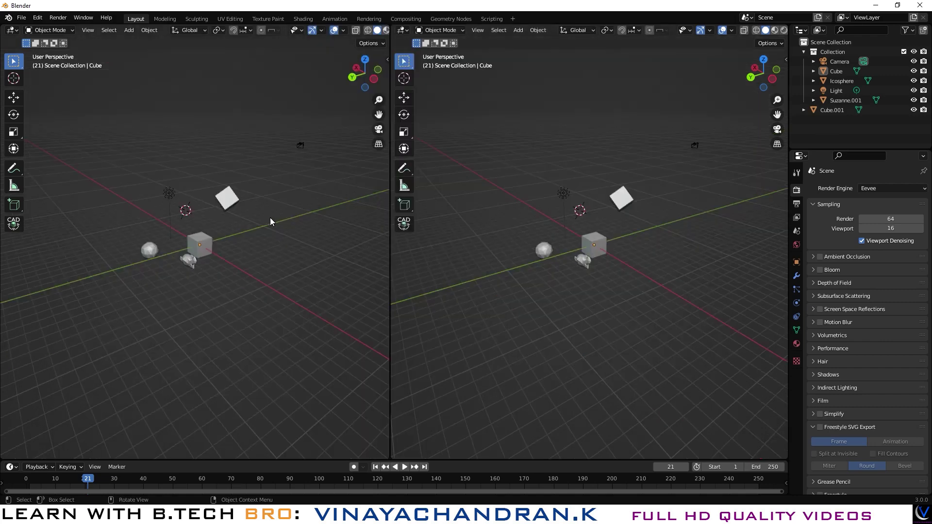
- Split the right and left views horizontally to make four views, and select Suzanne.001
right_click(787, 234)
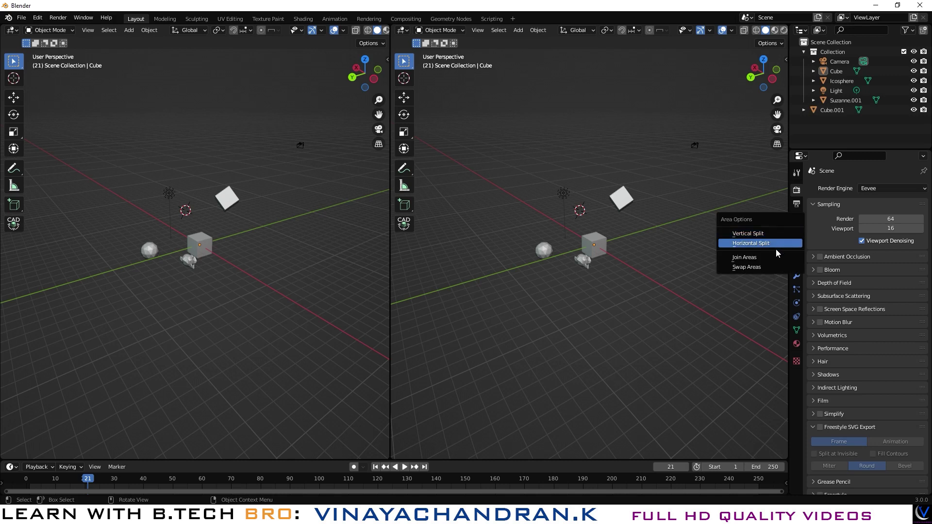
click(773, 248)
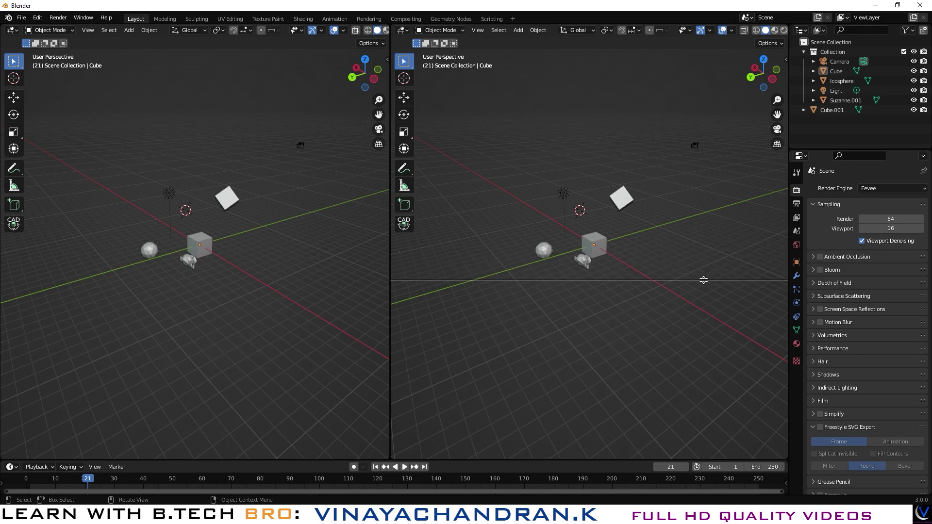
click(704, 241)
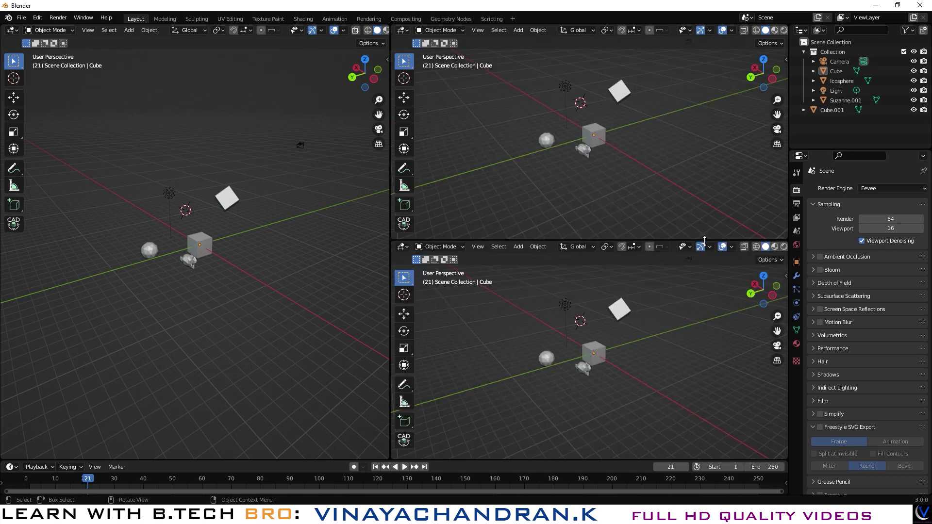
right_click(389, 244)
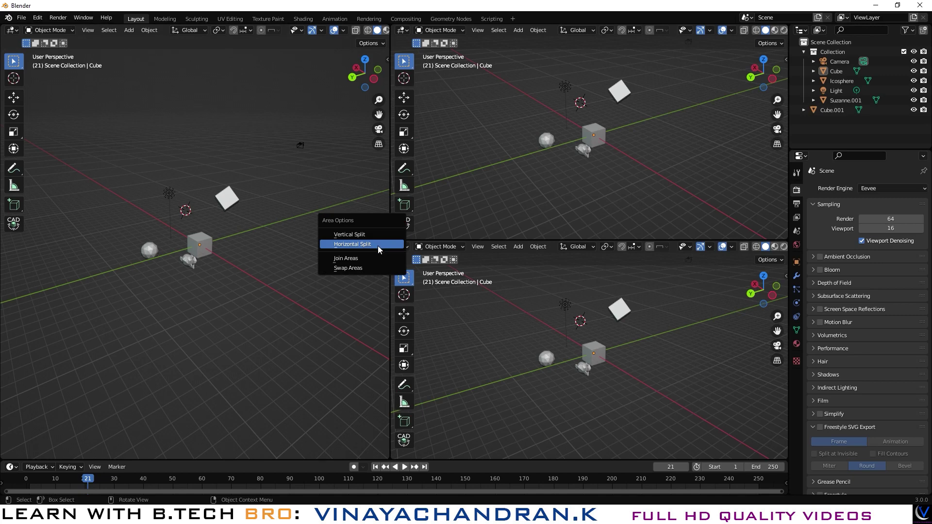
click(377, 245)
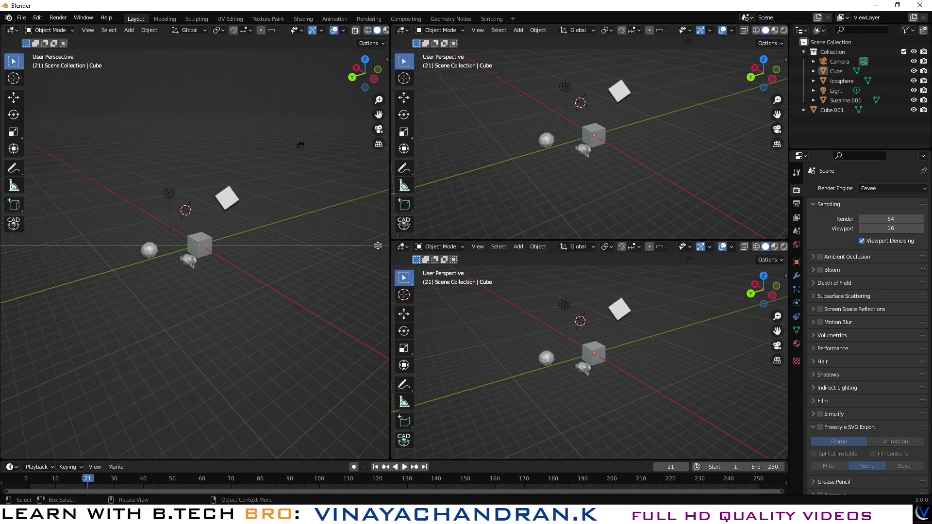
click(353, 240)
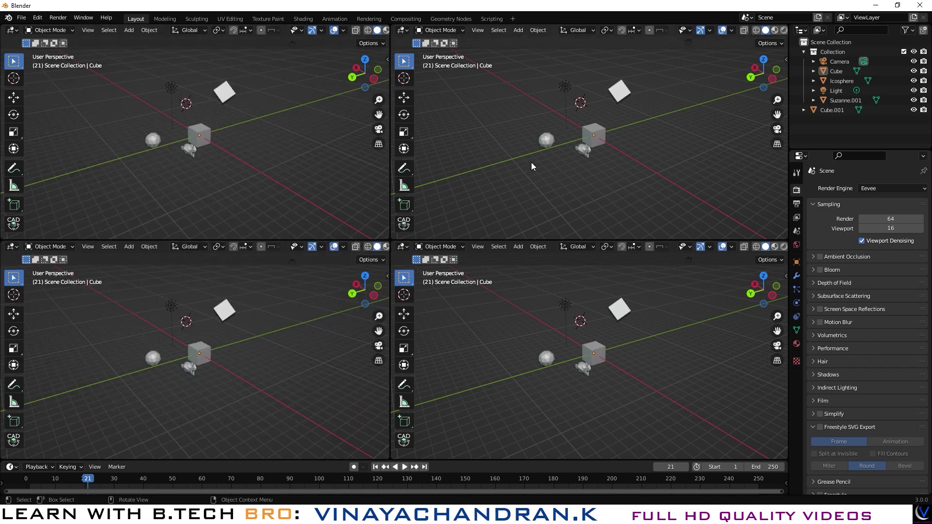
click(595, 377)
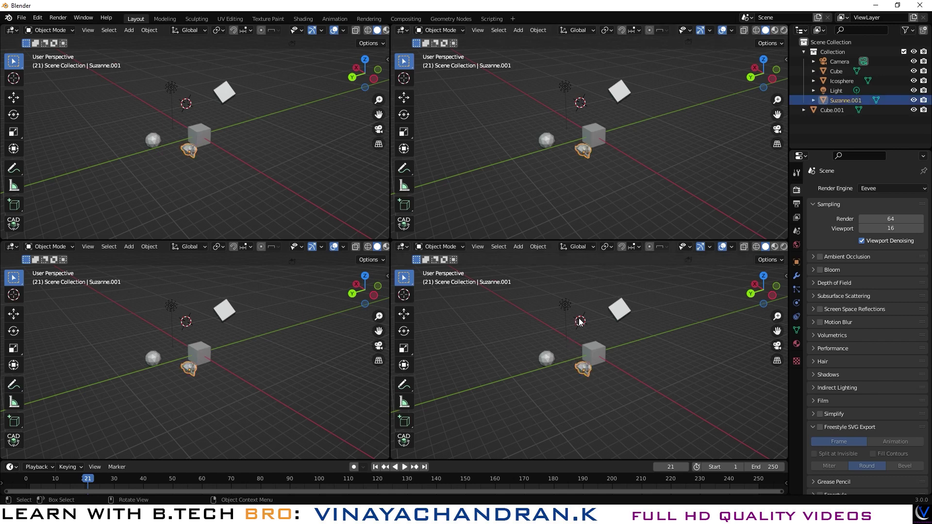
- Set three views to Front, Left and Top Orthographic, then select Suzanne.001 to move it
click(515, 183)
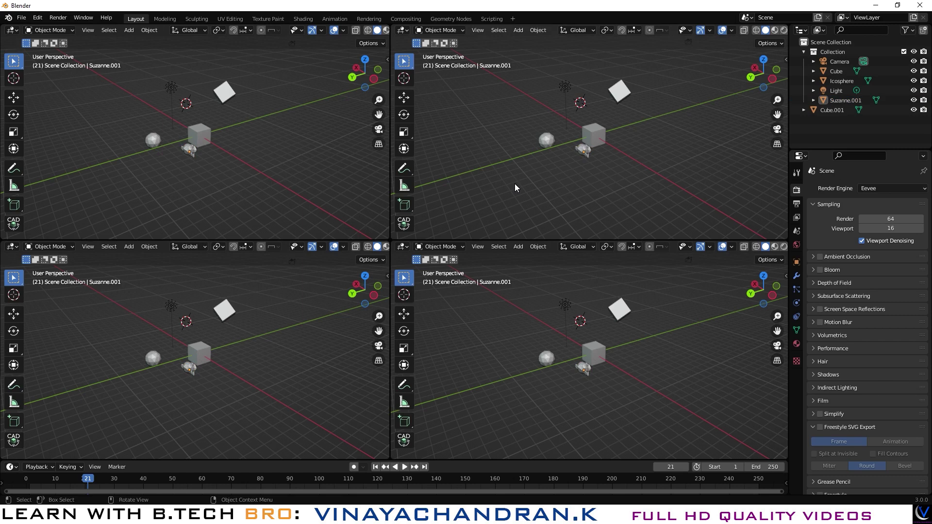
key(KP_1)
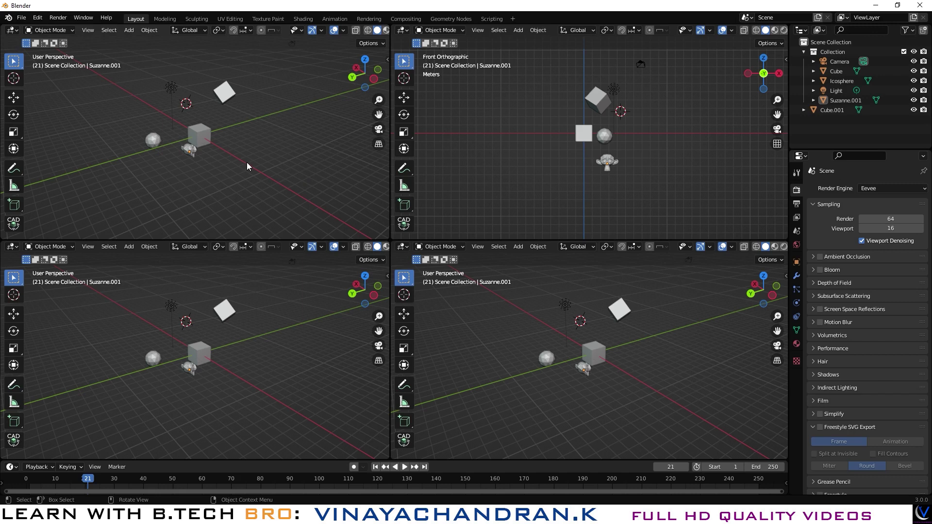
key(KP_3)
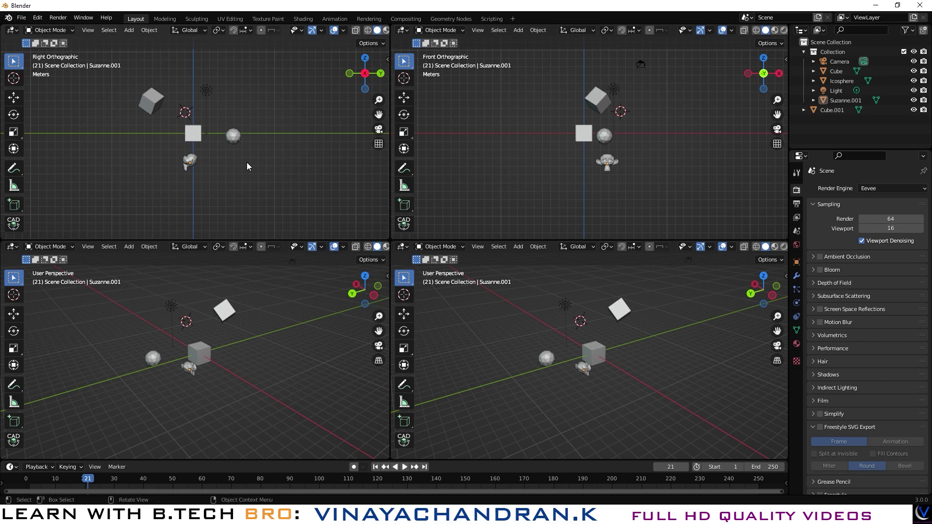
key(ctrl+KP_3)
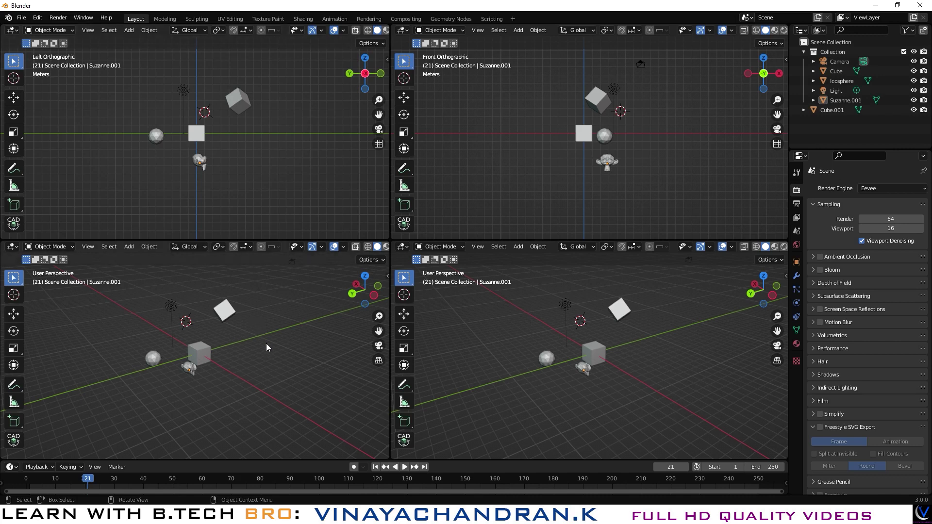
key(KP_7)
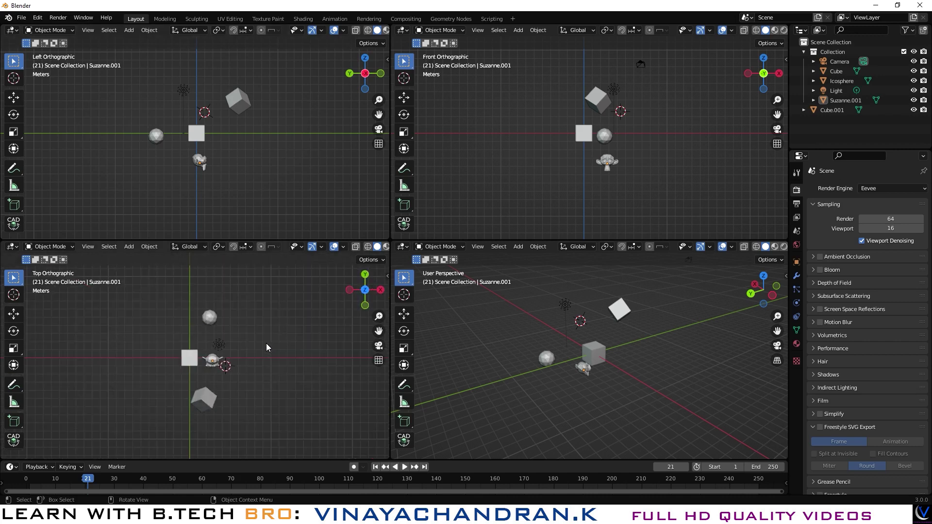
click(588, 370)
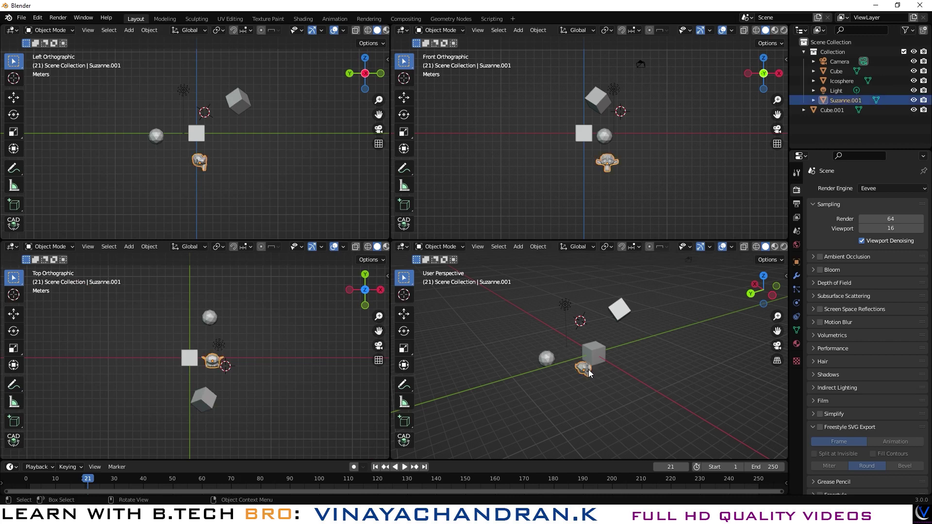
key(g)
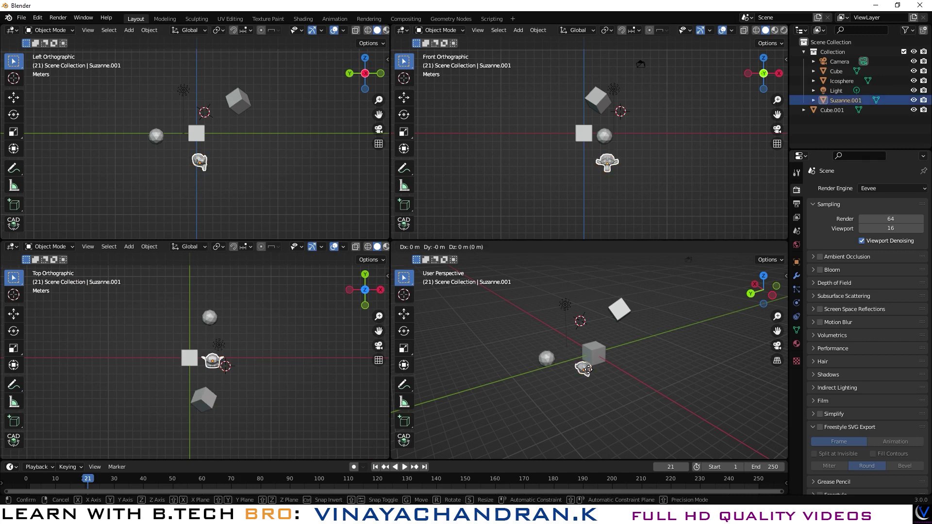
- Move Suzanne.001 down 1.7322 m along Z, then deselect it
key(z)
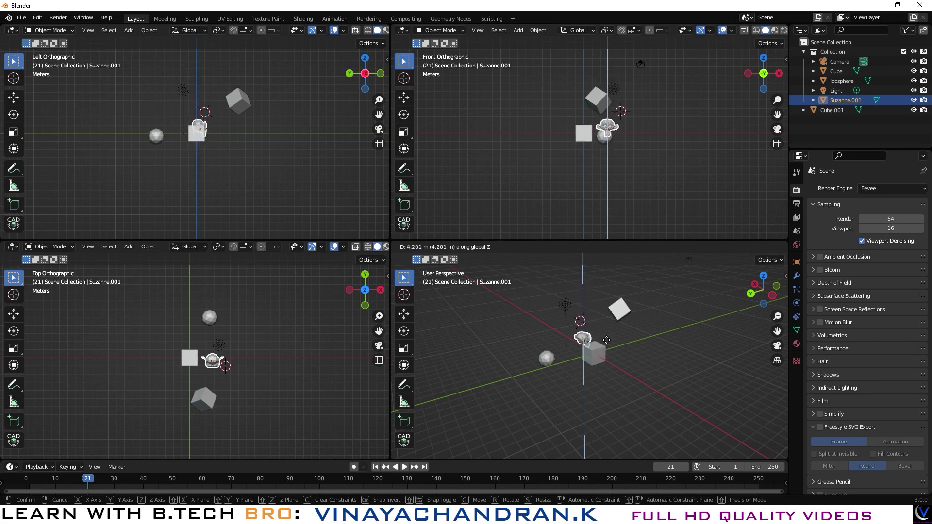
click(602, 380)
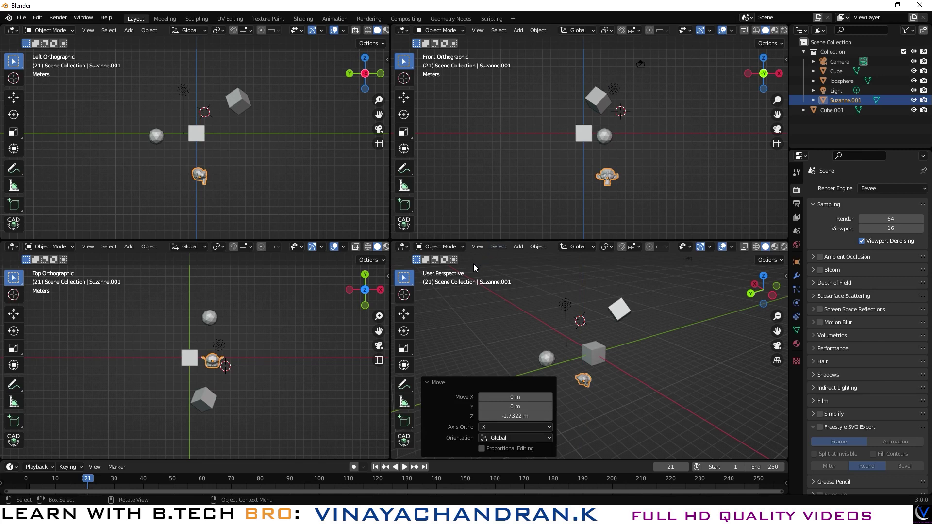
click(437, 333)
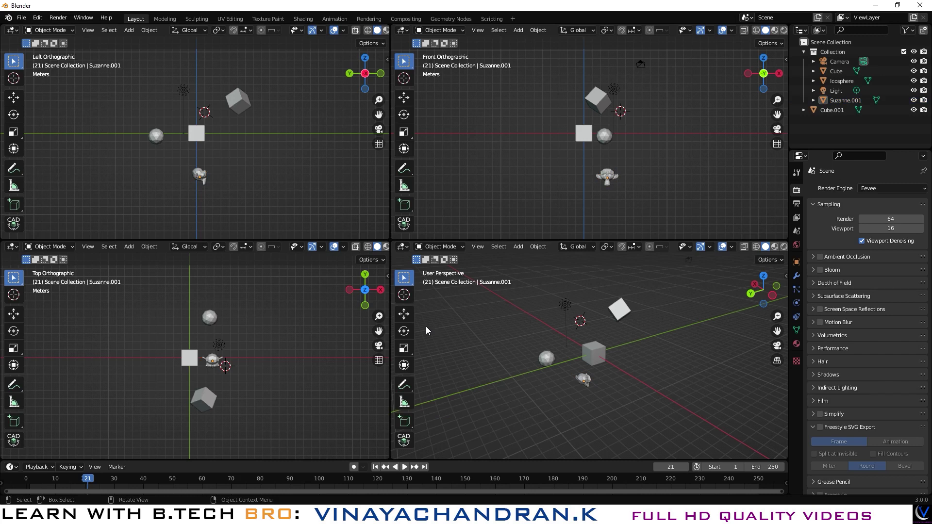
- Hide the toolbar in all four views and check the Top view's View menu
key(t)
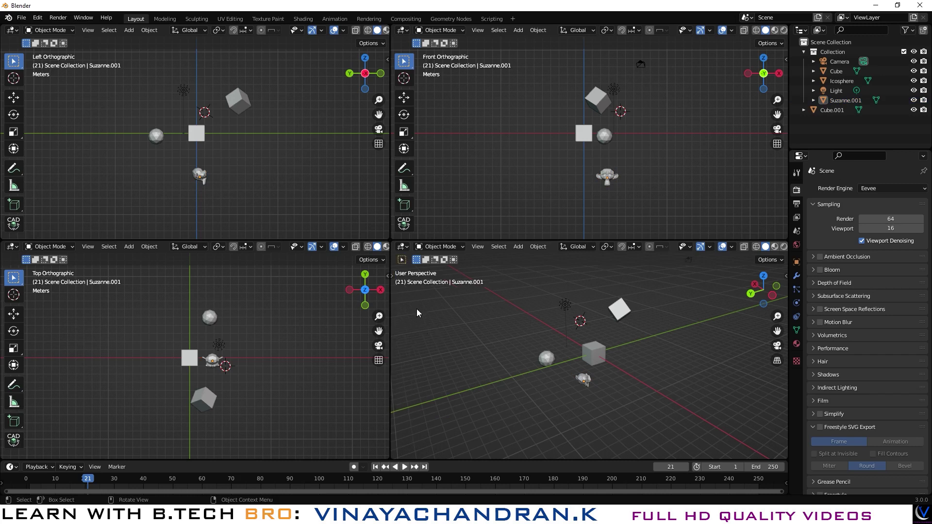
key(t)
key(t)
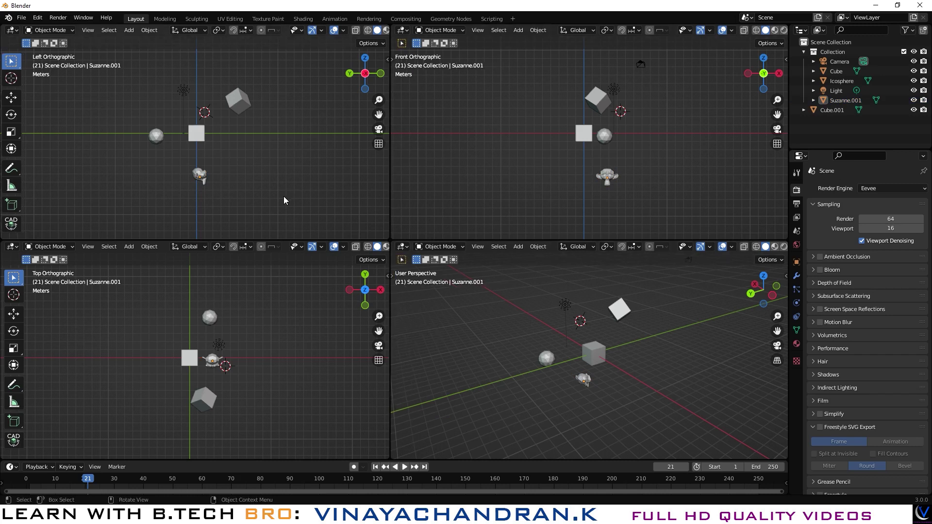
key(t)
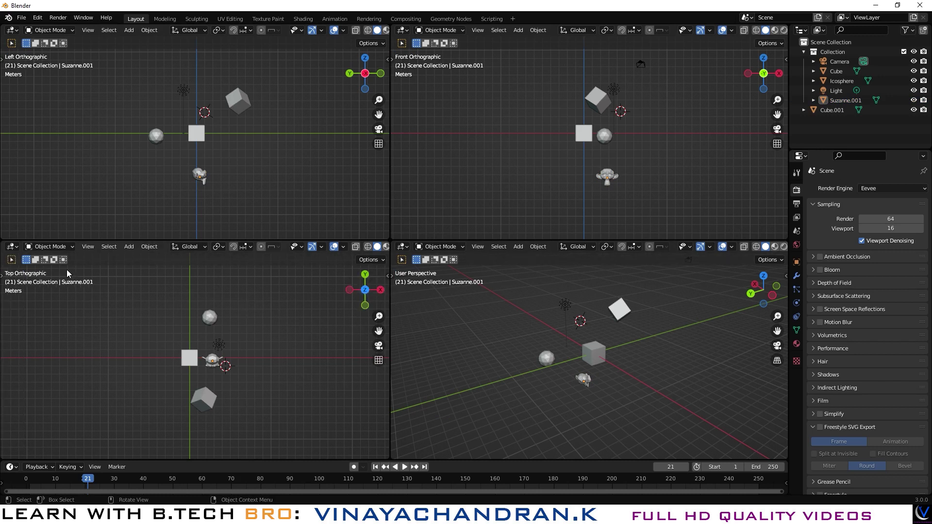
click(94, 247)
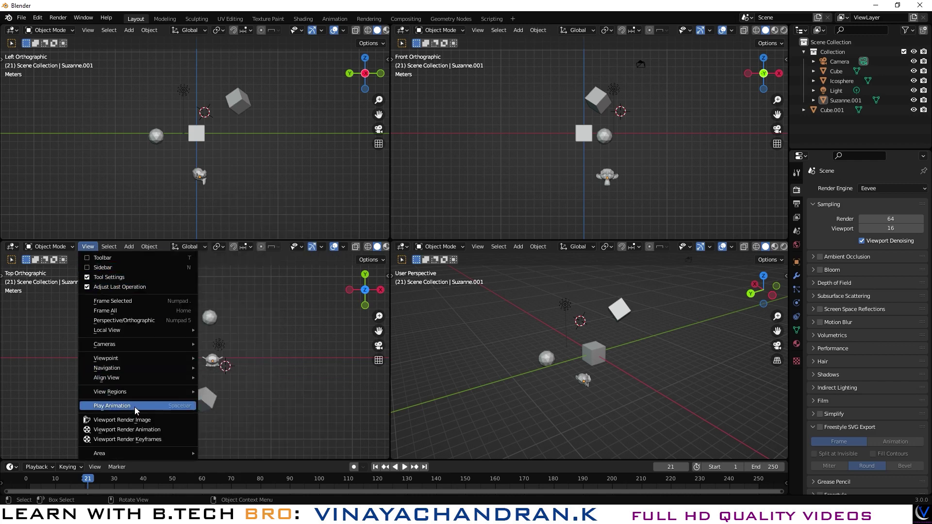
mouse_move(120, 391)
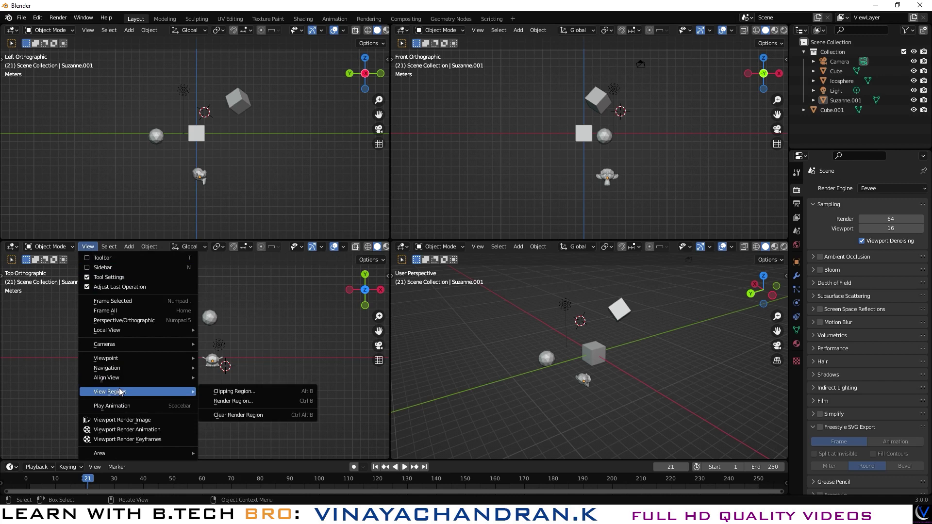
mouse_move(121, 345)
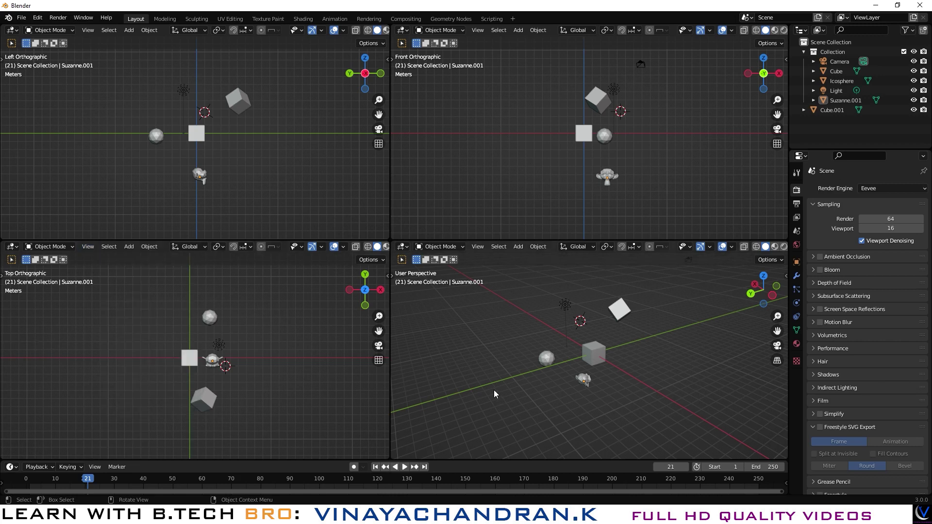
- Resize the viewports slightly, then move the Icosphere 0.66305 m along X and deselect it
drag(389, 317, 401, 317)
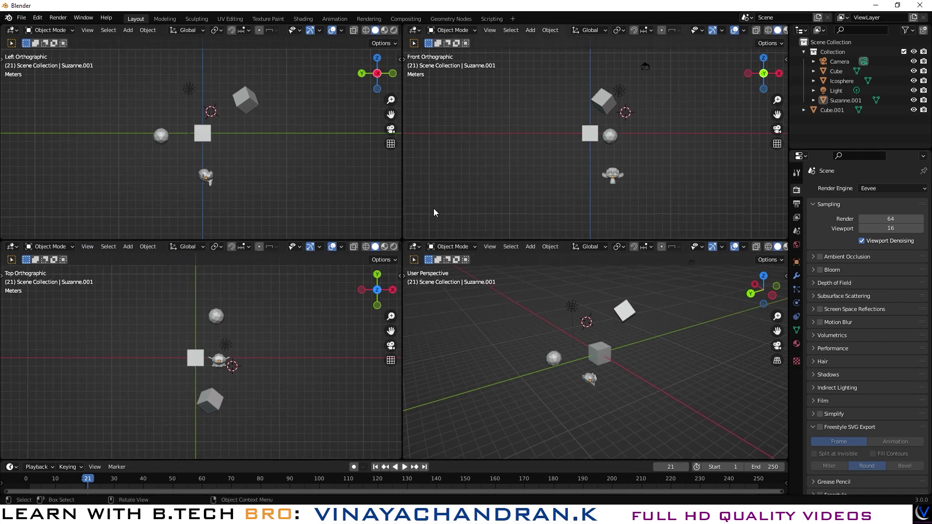
drag(425, 241, 423, 231)
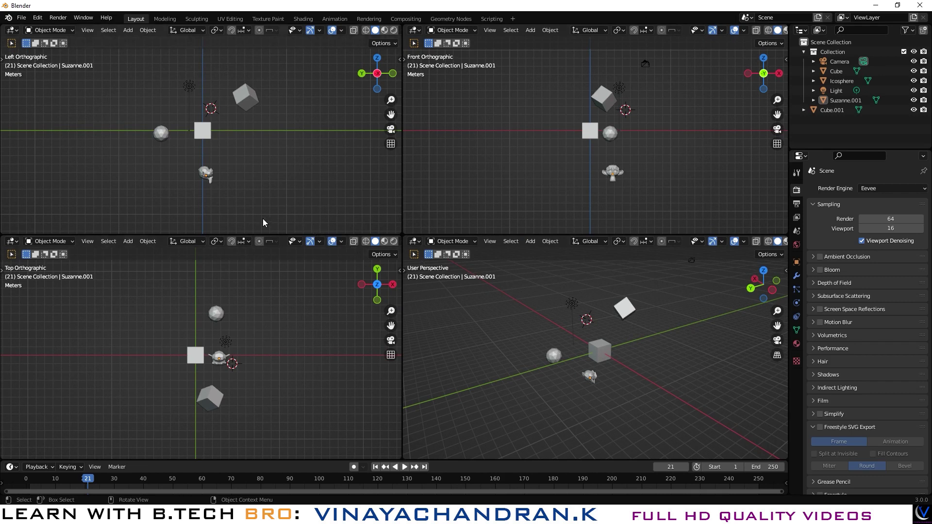
click(614, 137)
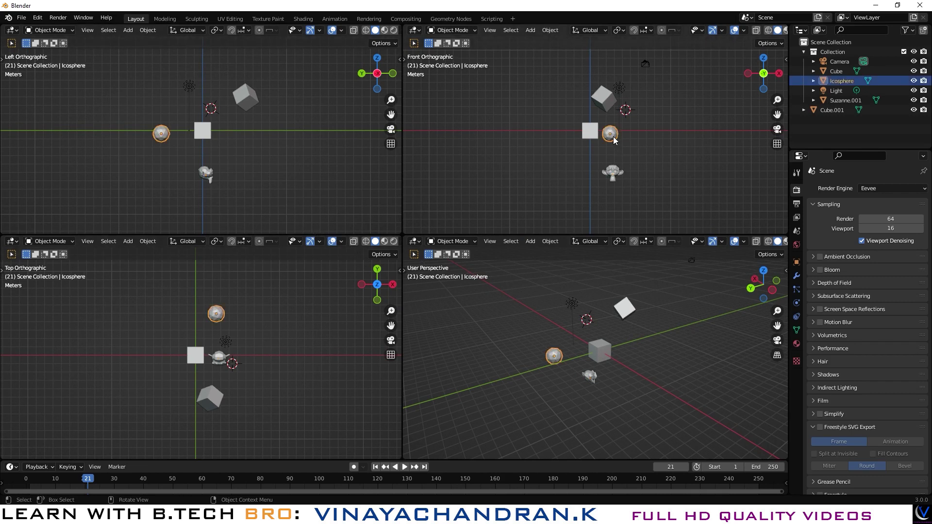
key(g)
key(x)
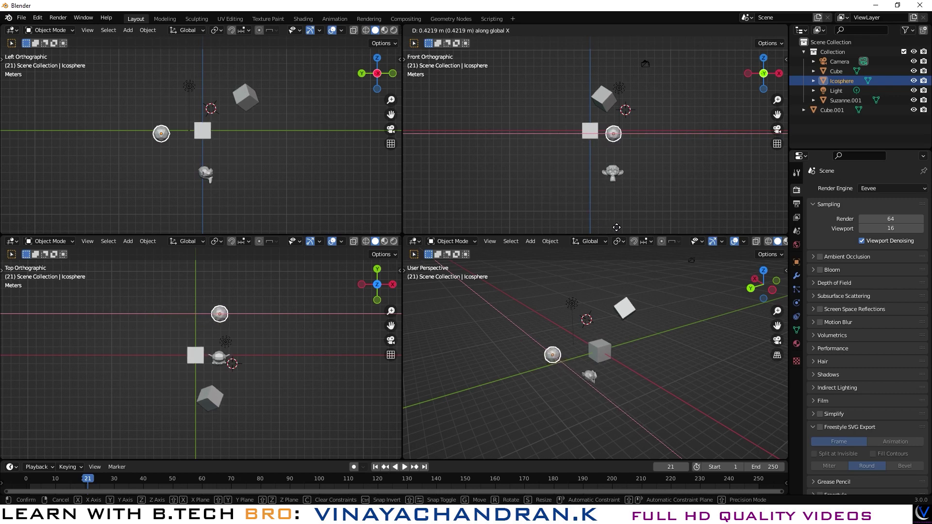
click(617, 40)
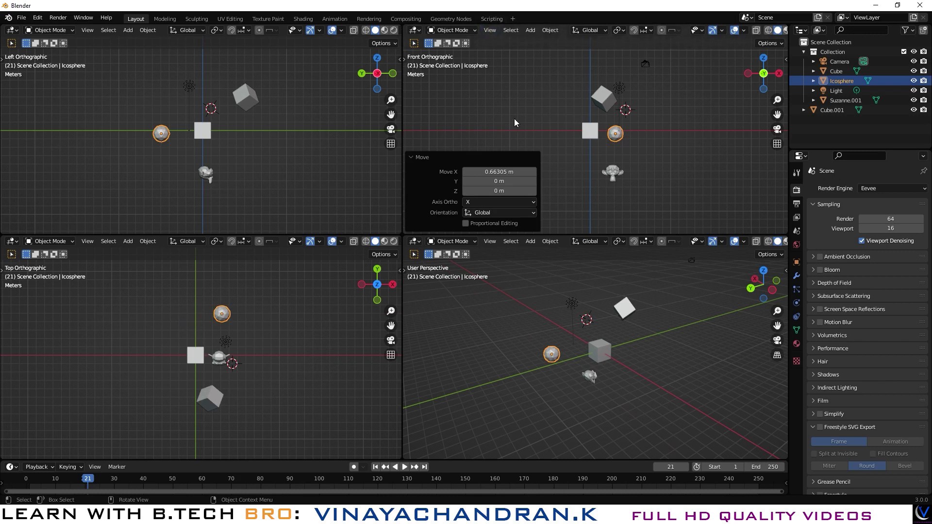
key(alt+a)
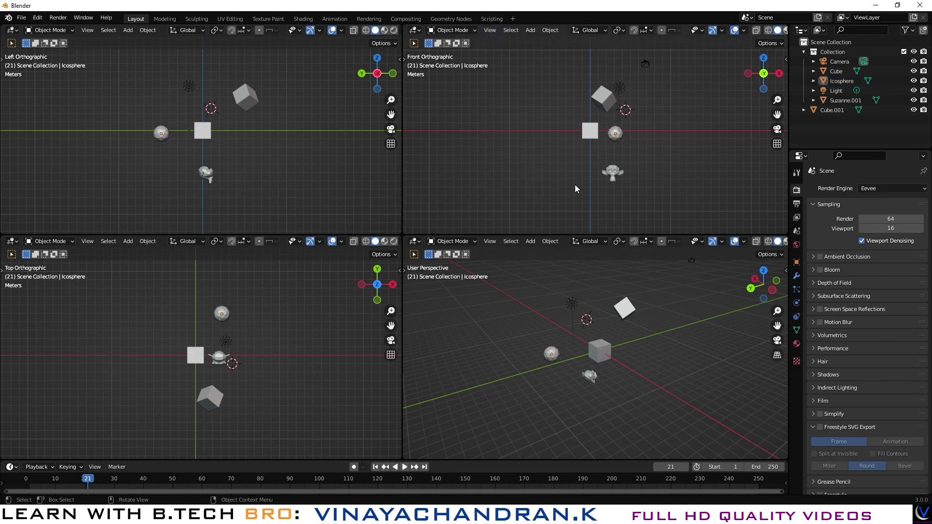
right_click(401, 163)
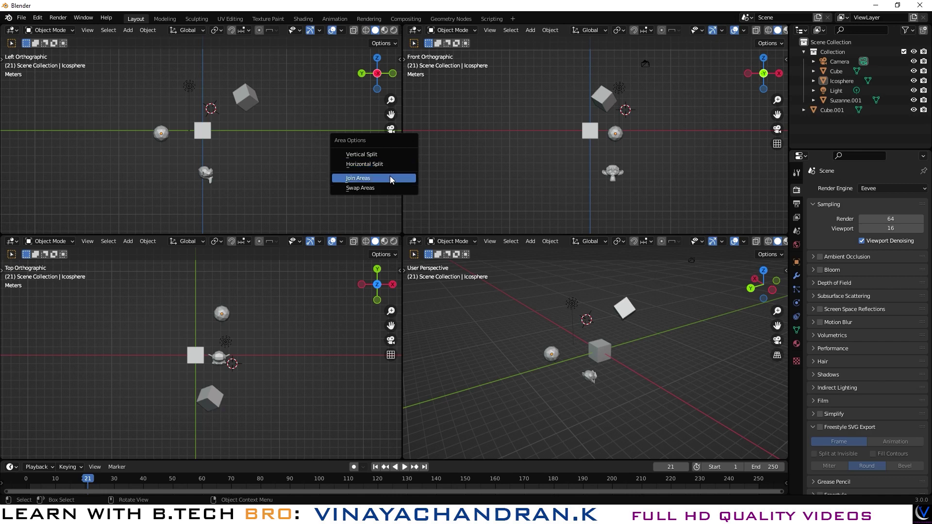
- Join the side-by-side viewport pairs into two full-width views
click(390, 178)
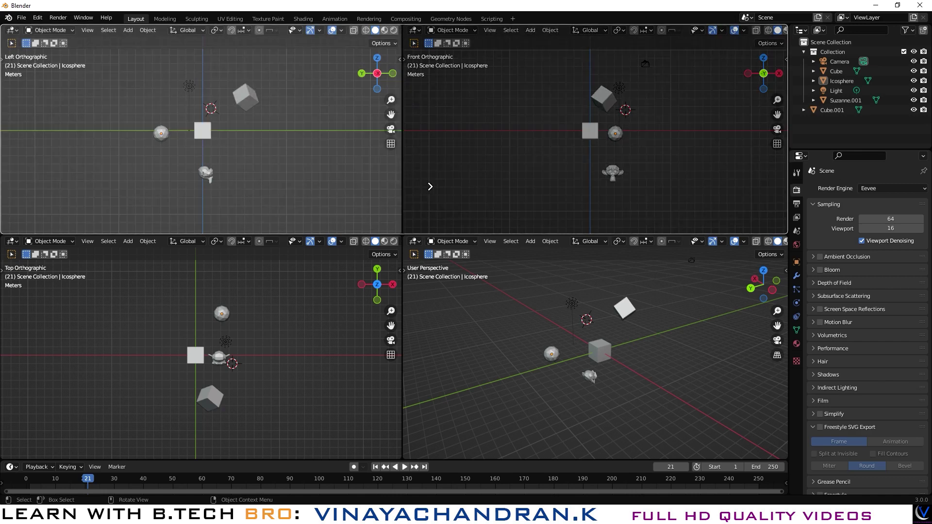
click(430, 187)
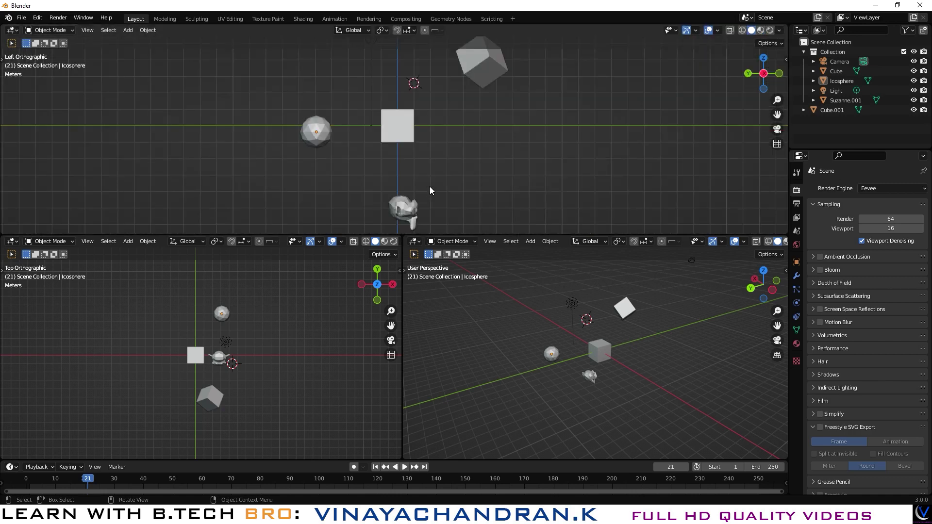
right_click(478, 233)
click(475, 234)
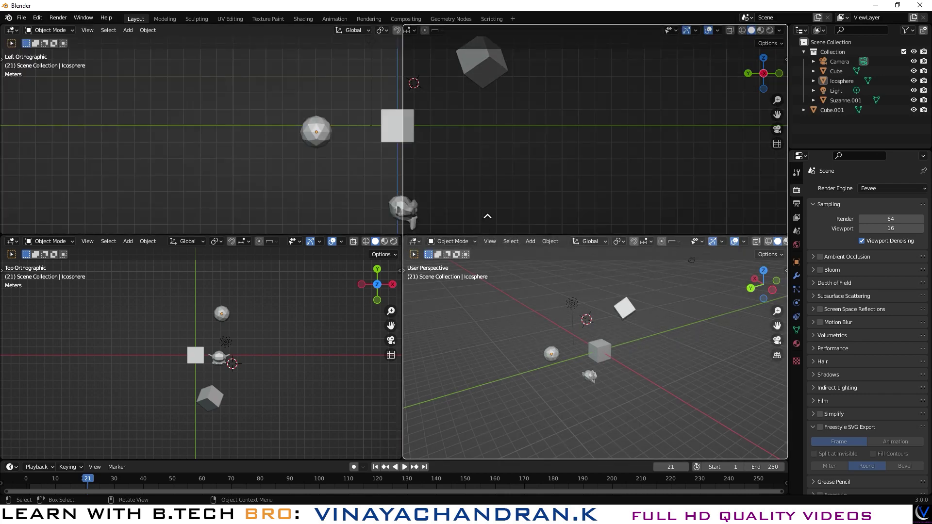
click(487, 216)
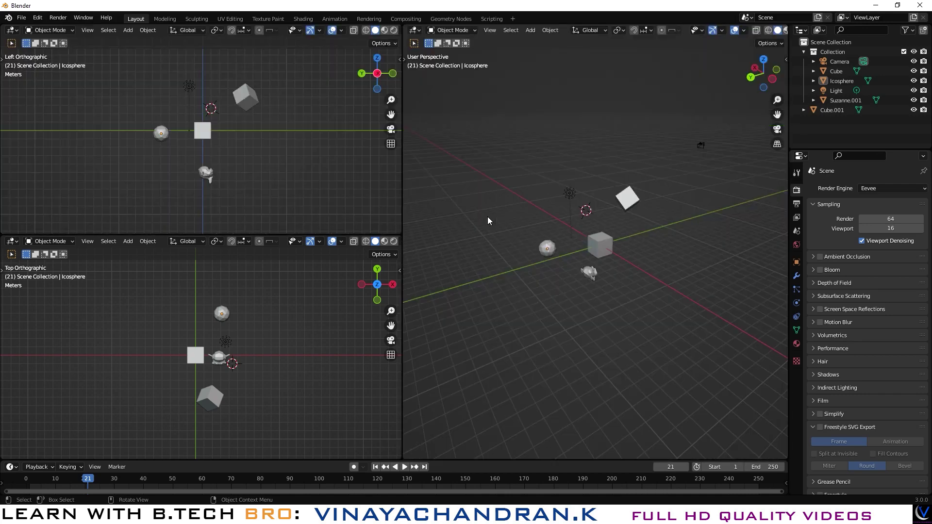
right_click(400, 199)
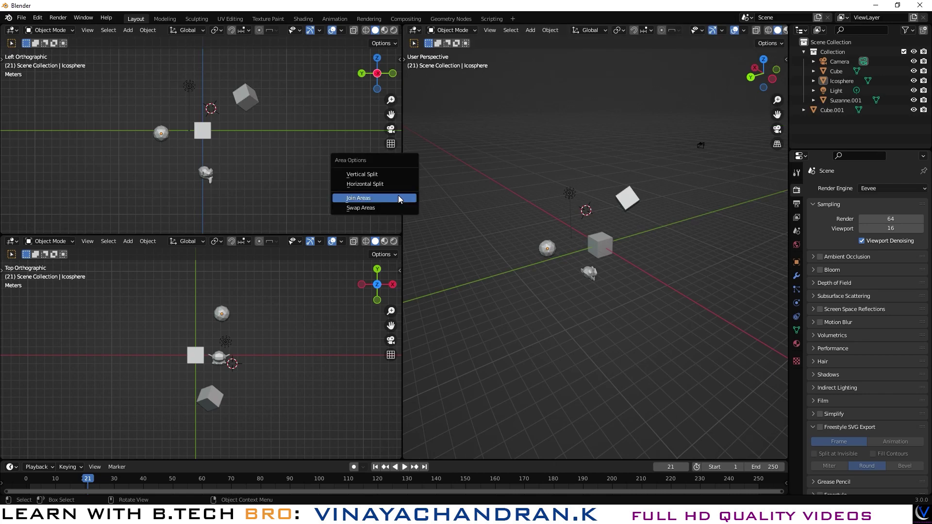
click(398, 195)
click(373, 188)
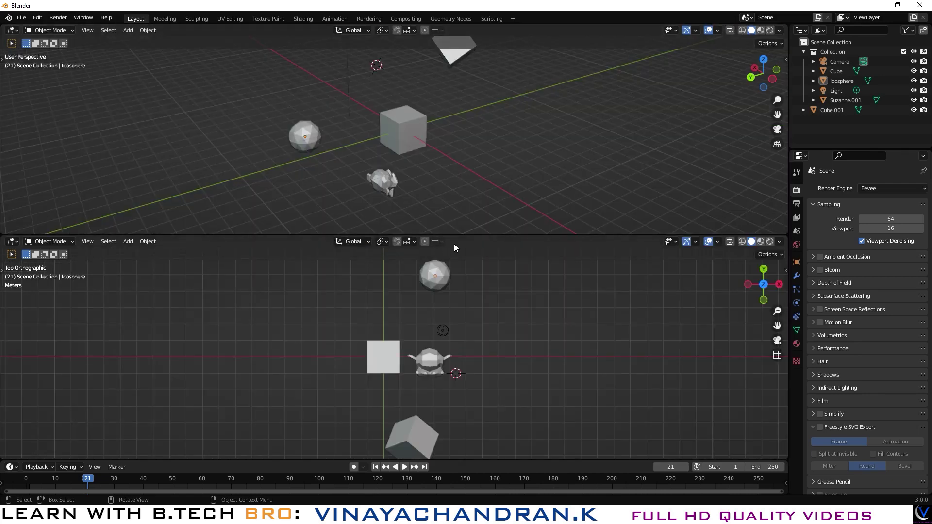
- Join away the upper view so Top Orthographic fills the window, zoom out, show the toolbar
right_click(489, 234)
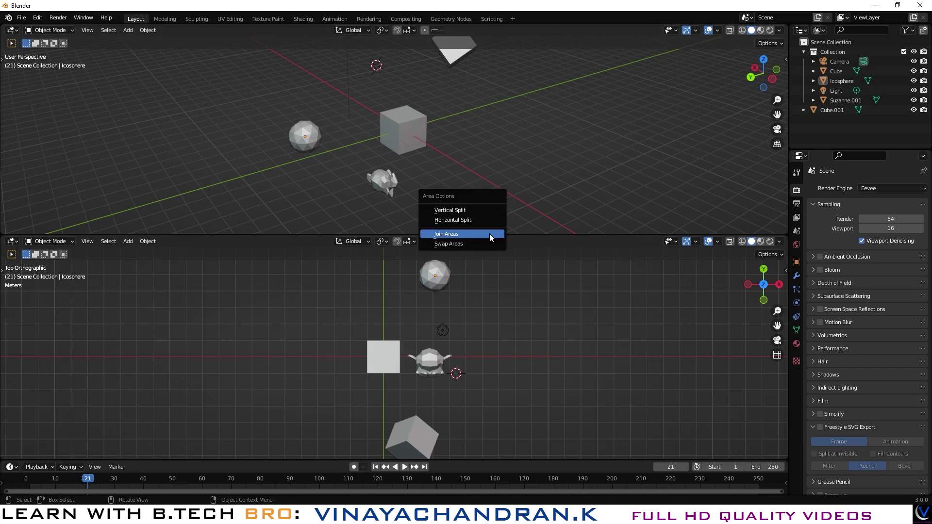
click(489, 234)
click(493, 217)
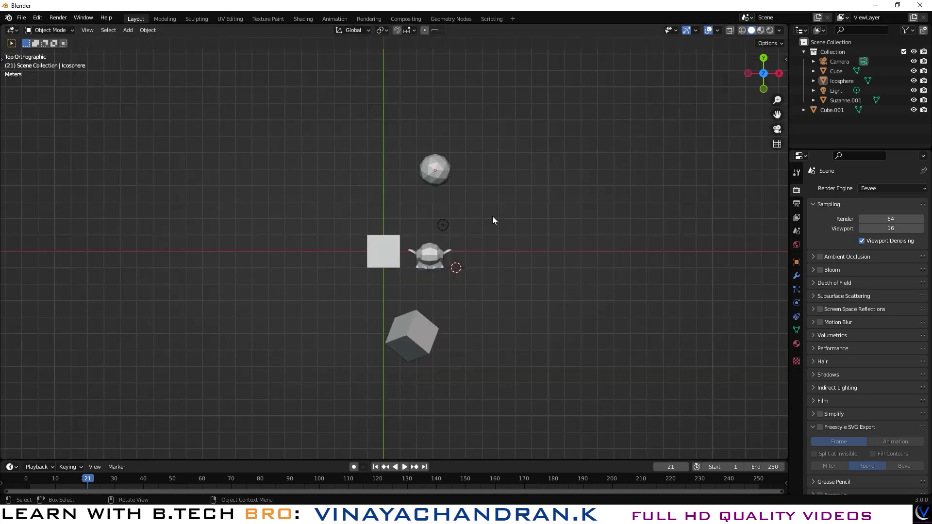
scroll(492, 218, down, 3)
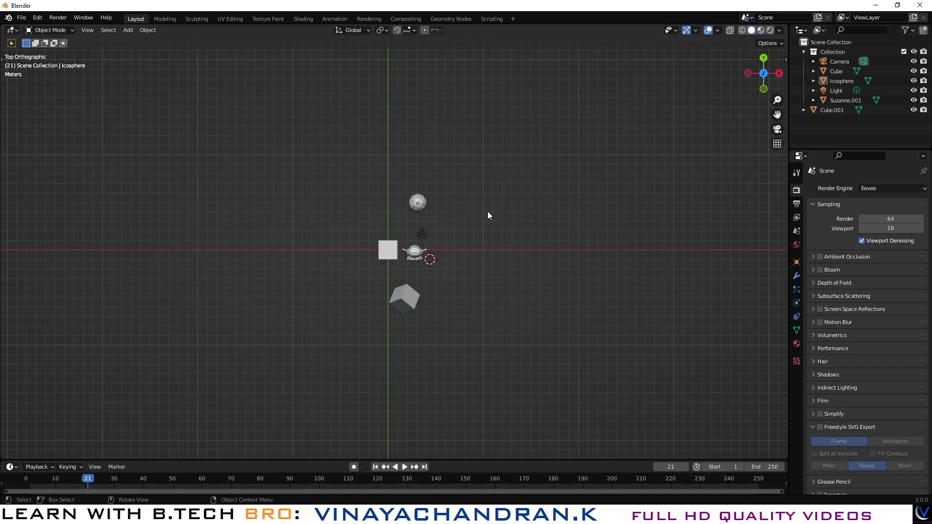
key(t)
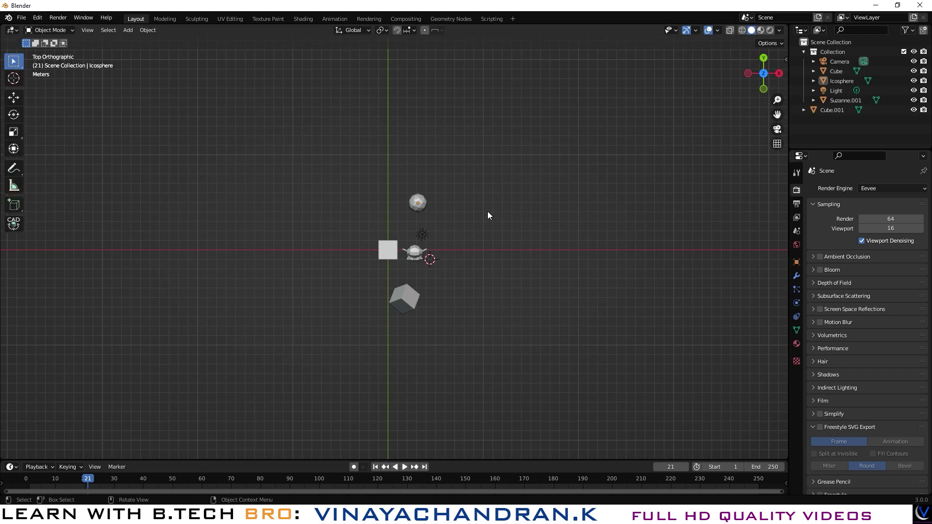